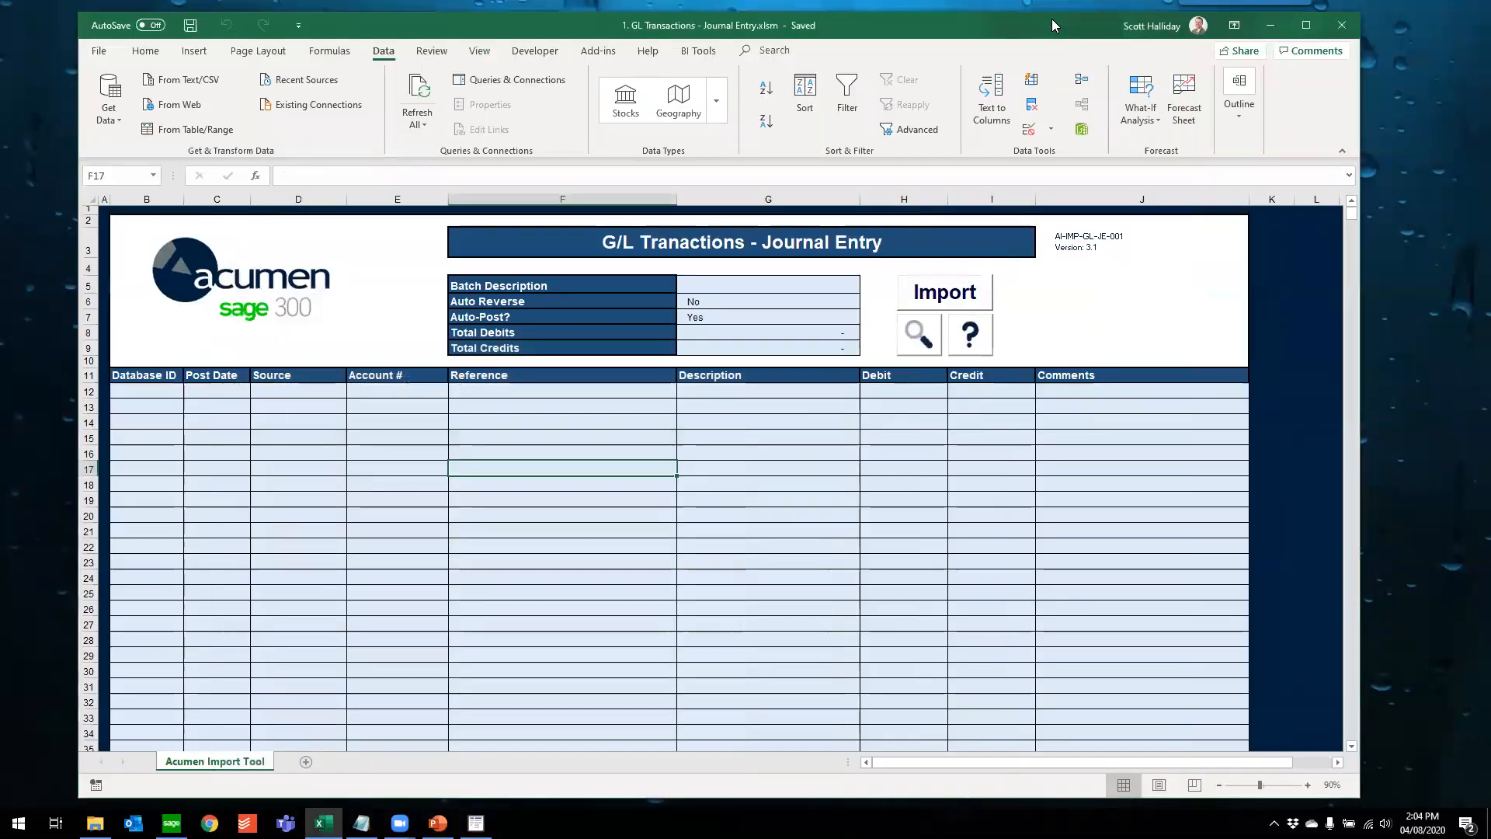
pyautogui.click(147, 199)
pyautogui.click(266, 199)
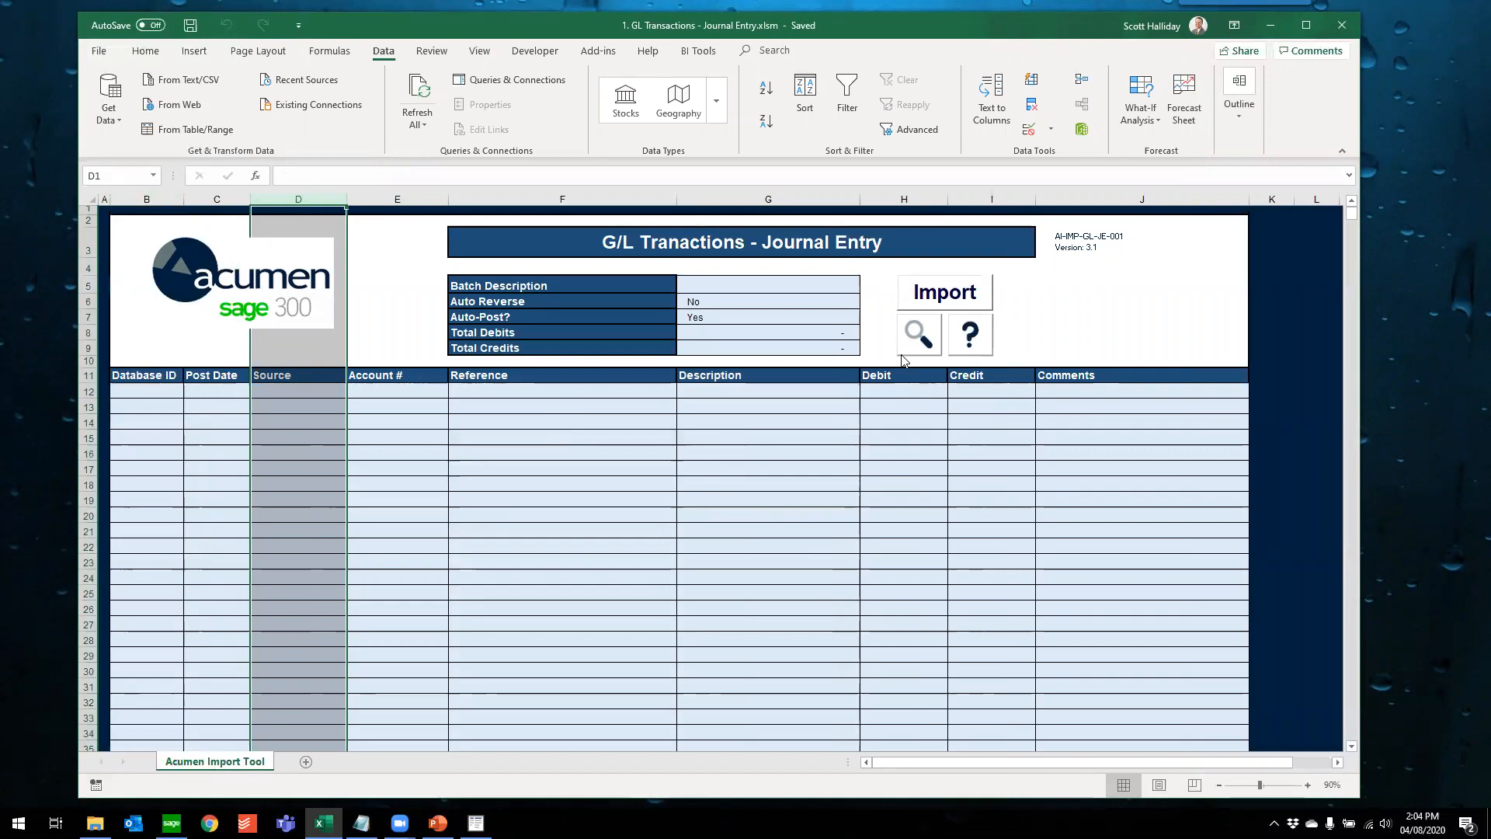
# Switch to Sage 300, close the G/L Batch List, view the companies available to open, and return to the journal entry workbook
pyautogui.click(156, 393)
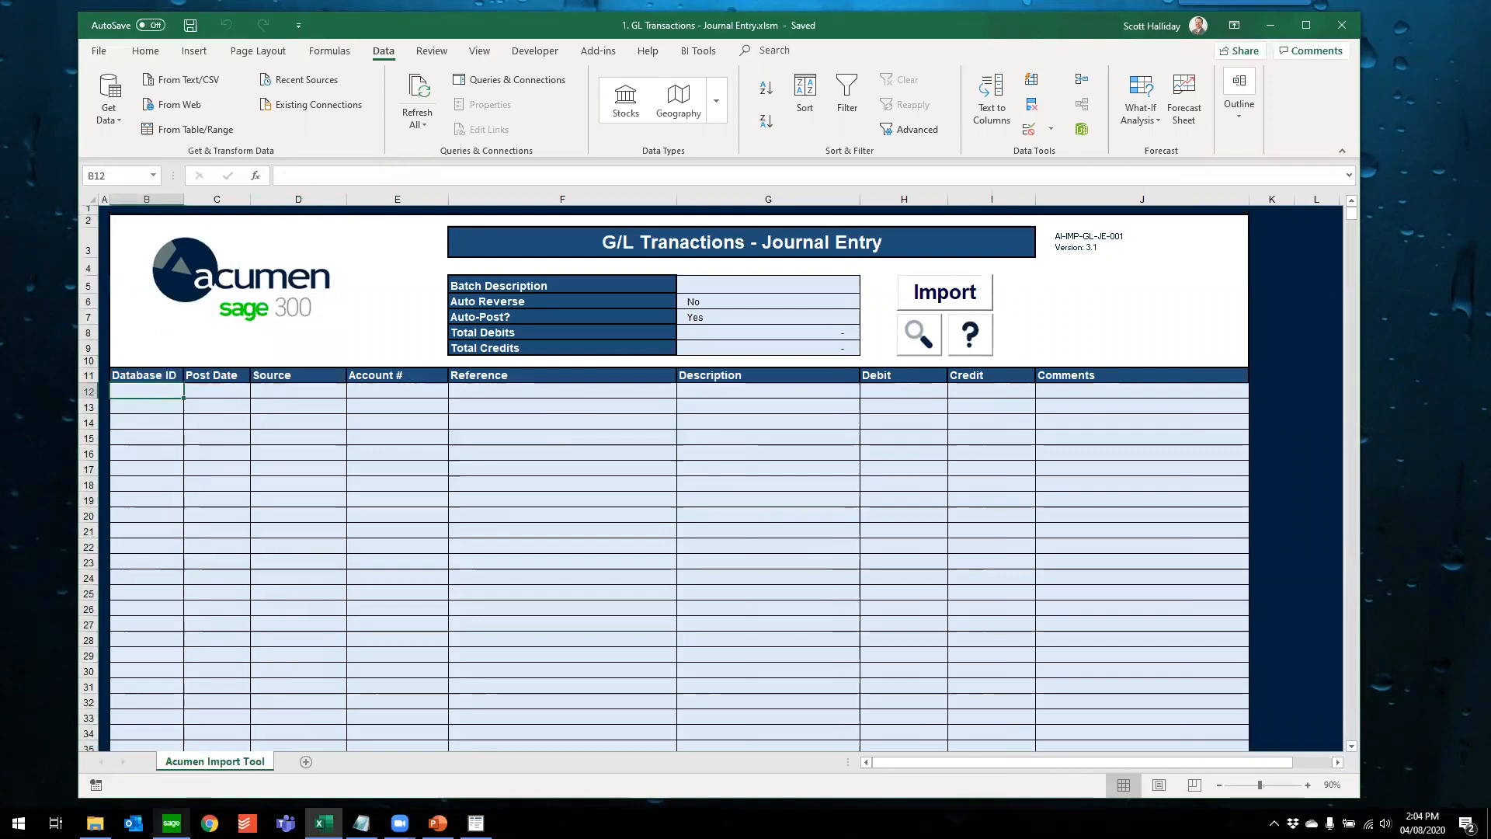
pyautogui.moveTo(172, 822)
pyautogui.click(170, 746)
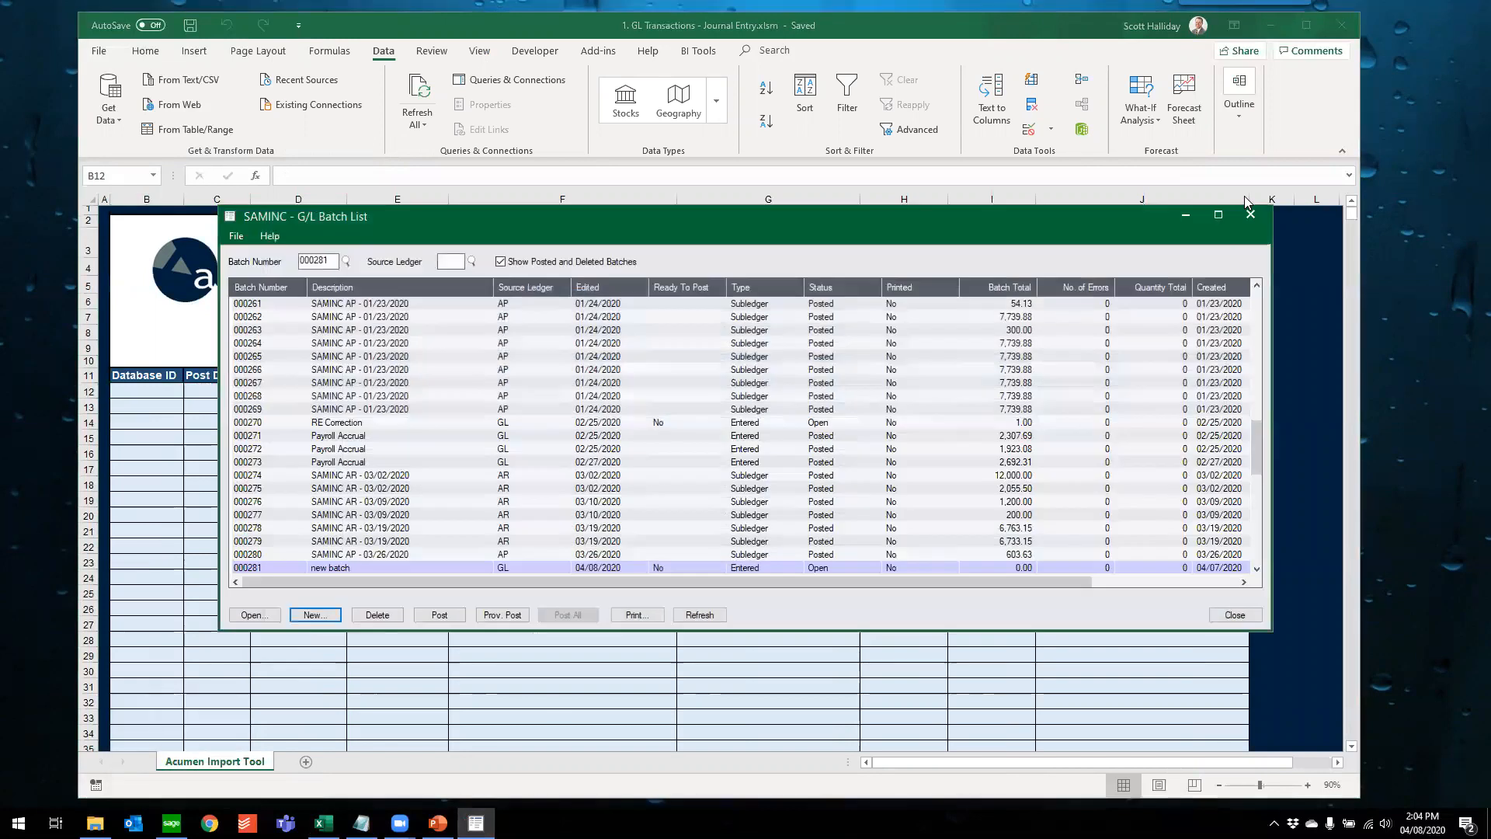
pyautogui.click(1250, 213)
pyautogui.click(171, 823)
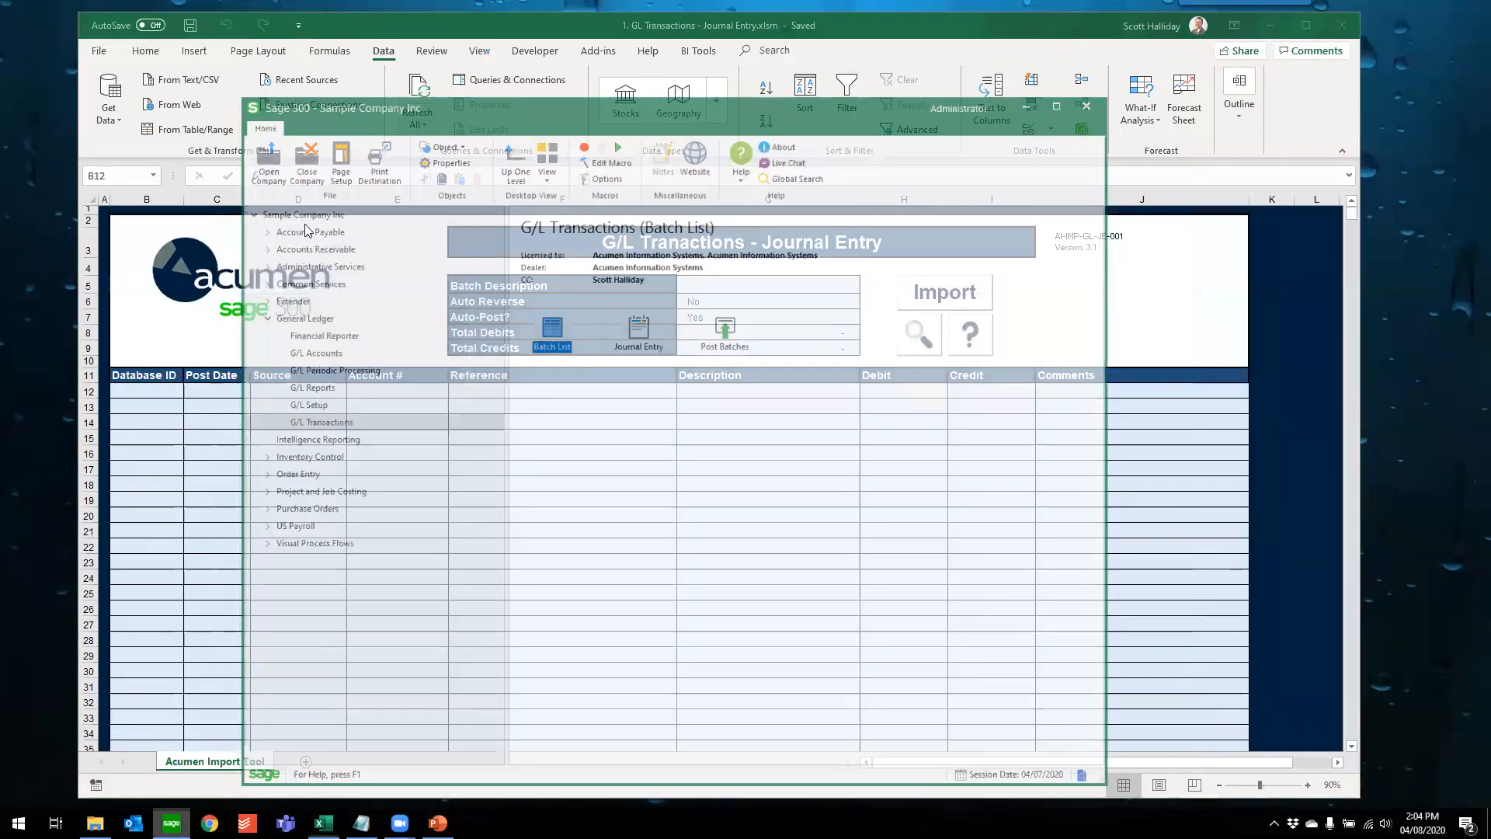
pyautogui.click(279, 97)
pyautogui.click(705, 423)
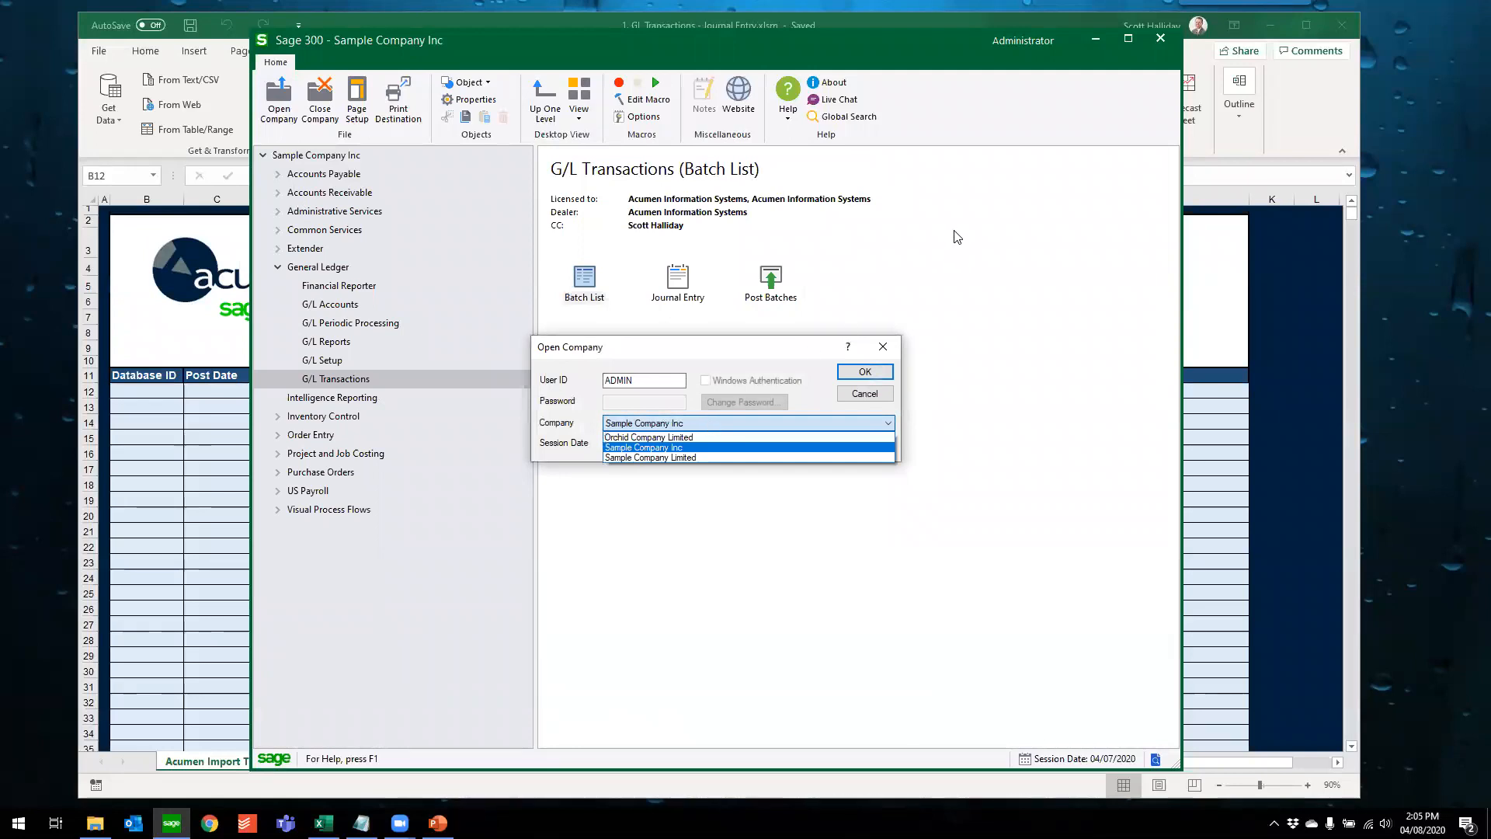
pyautogui.click(971, 420)
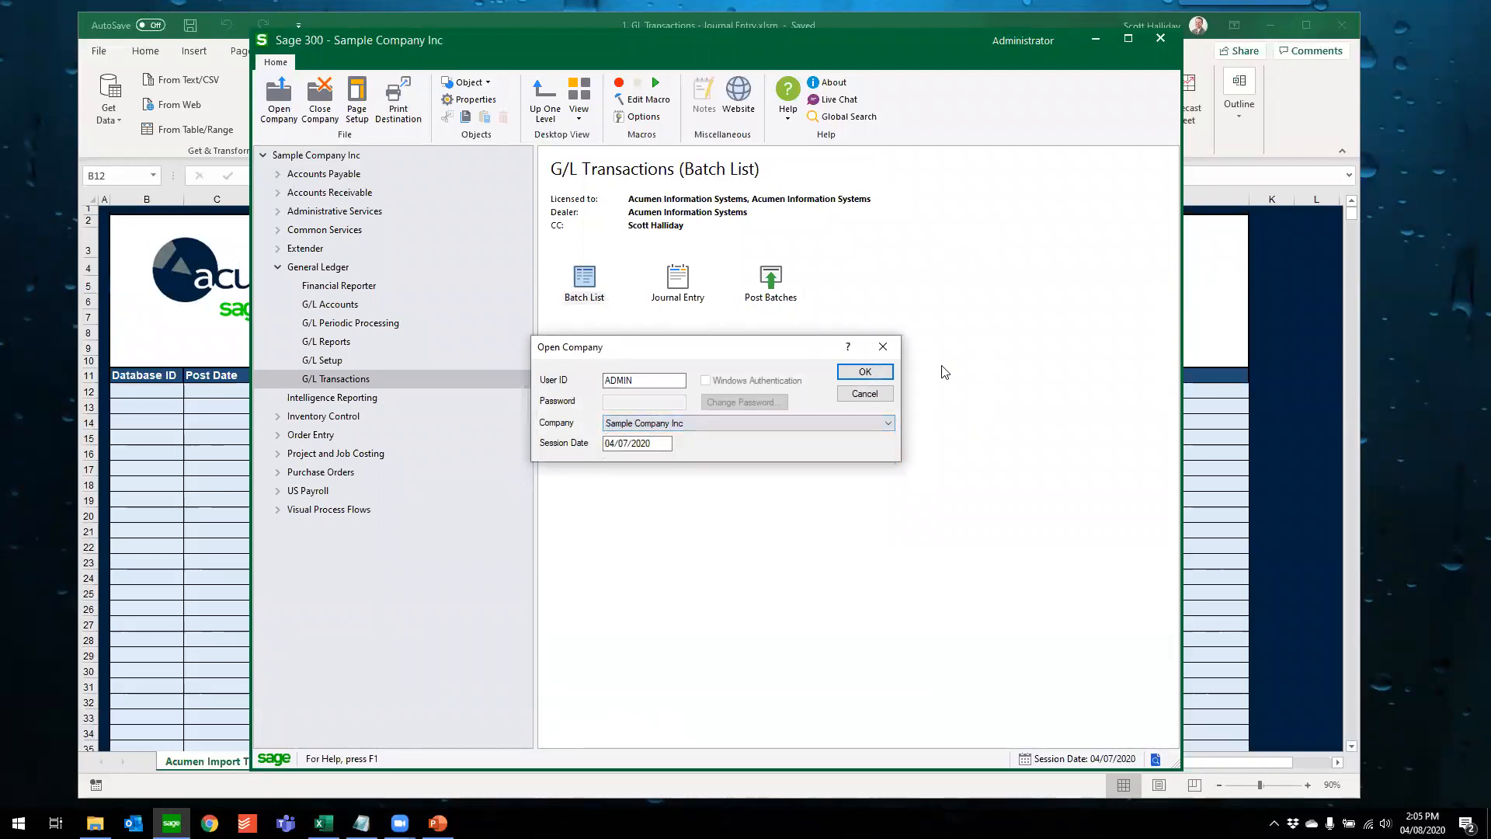
pyautogui.click(865, 394)
pyautogui.click(1094, 38)
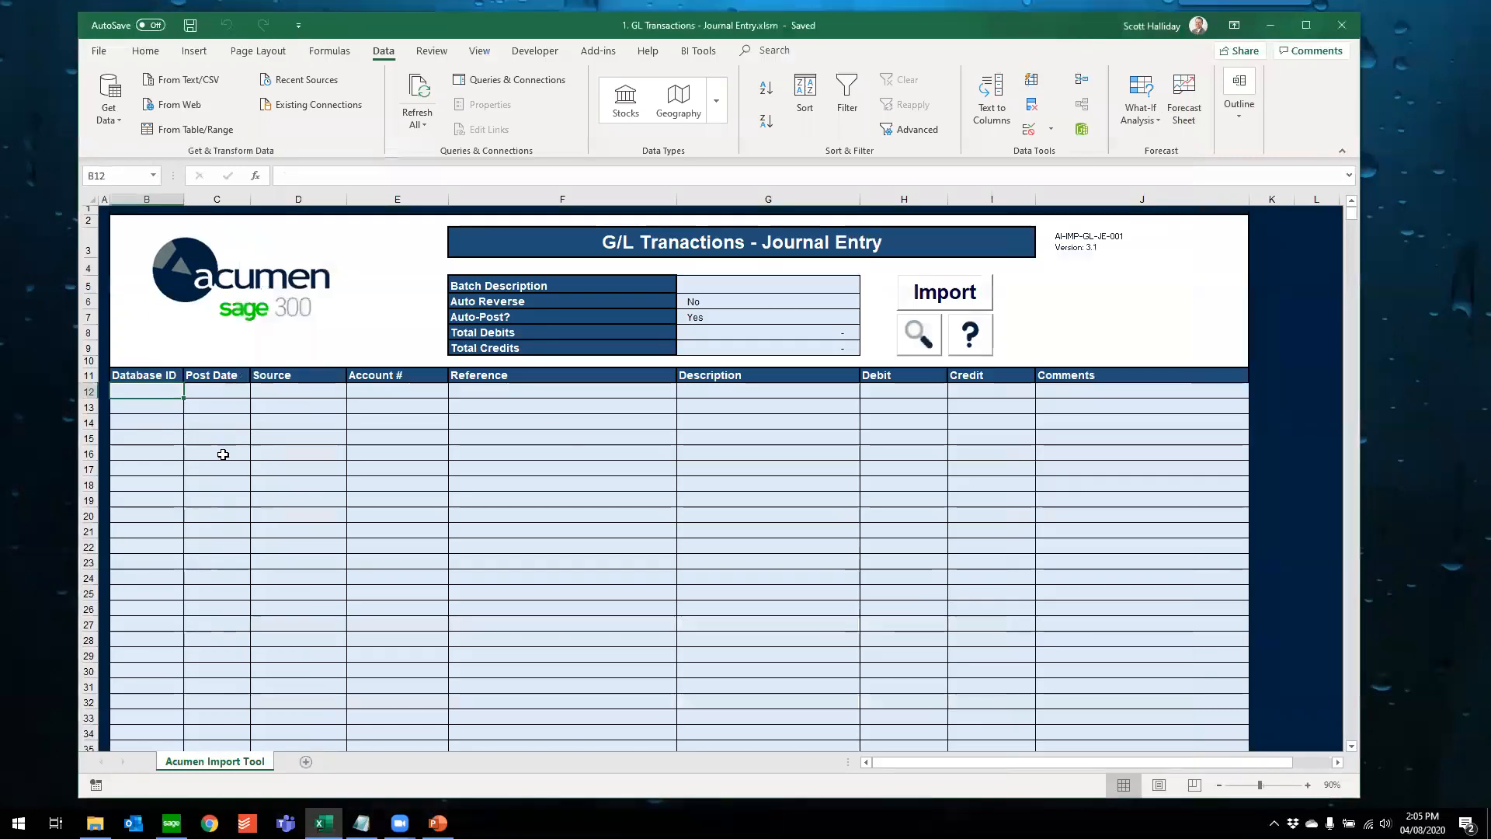
# Look up the company SAMINC as the Database ID for row 12 and copy it down to row 13
pyautogui.click(932, 336)
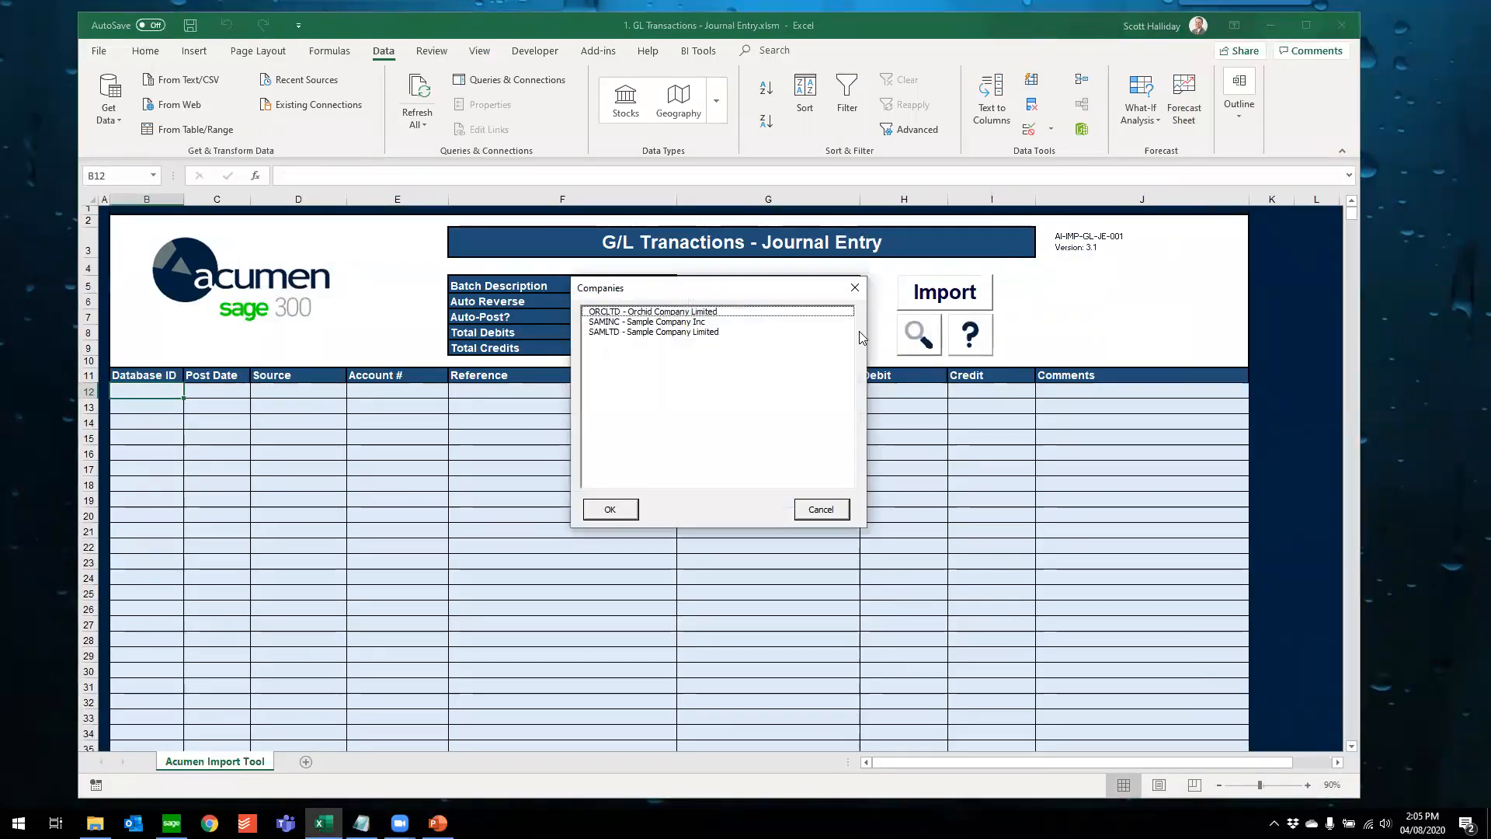
pyautogui.click(676, 321)
pyautogui.doubleClick(676, 321)
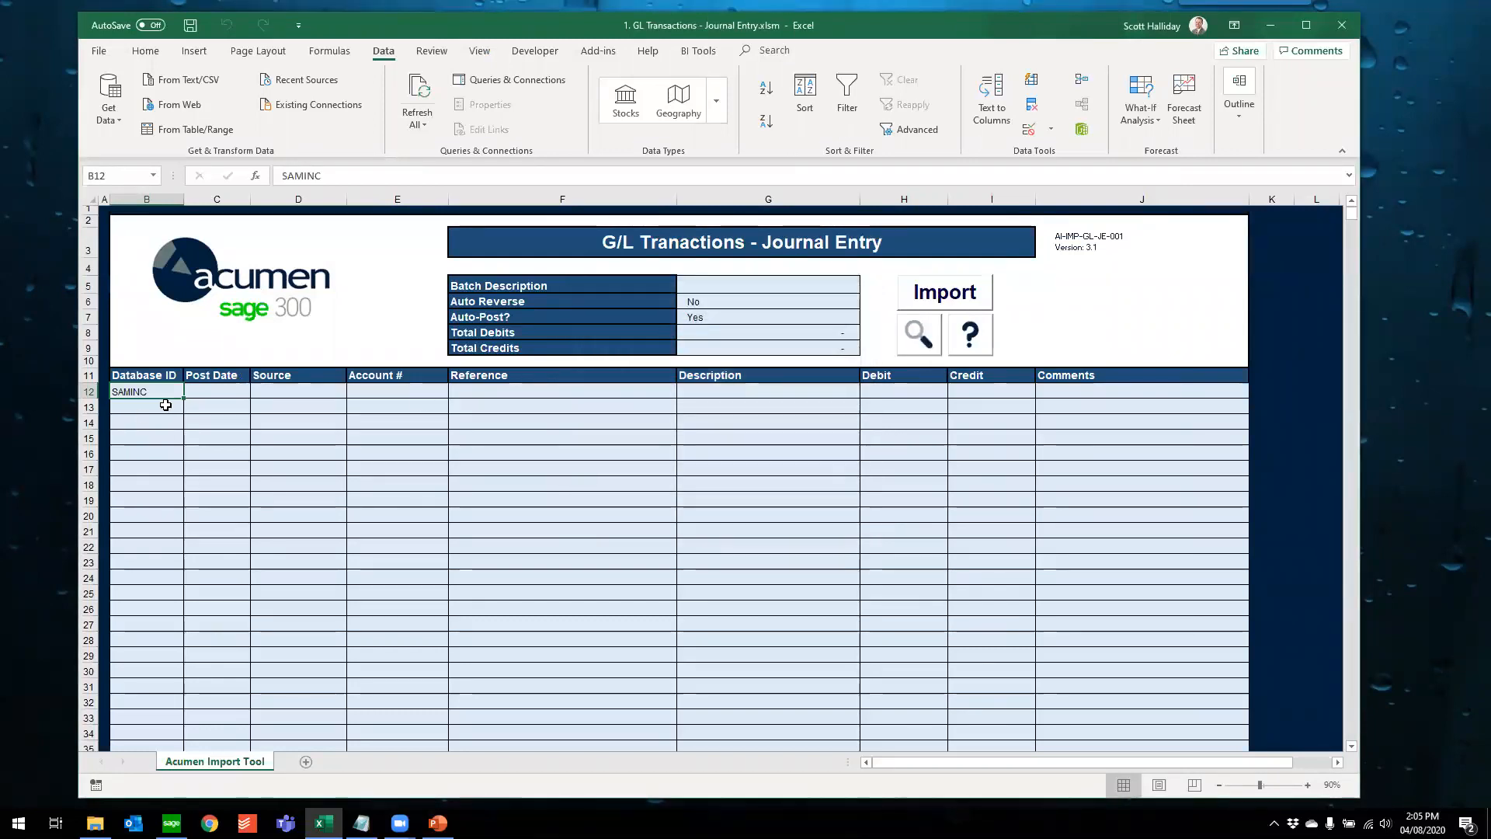
pyautogui.moveTo(182, 398); pyautogui.dragTo(184, 412)
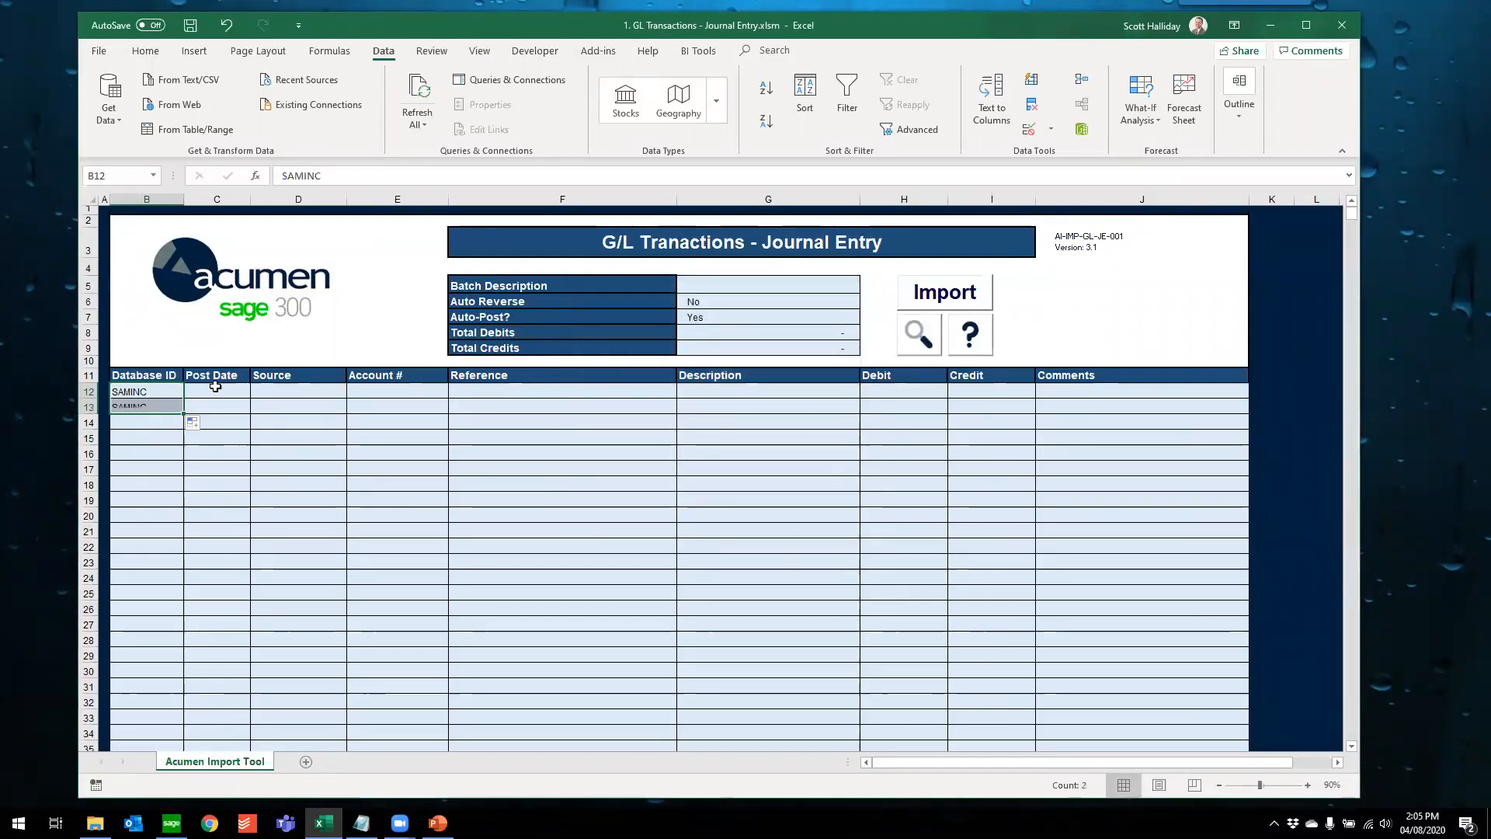
# Set the Post Date of rows 12 and 13 to 04/01/2020
pyautogui.click(225, 391)
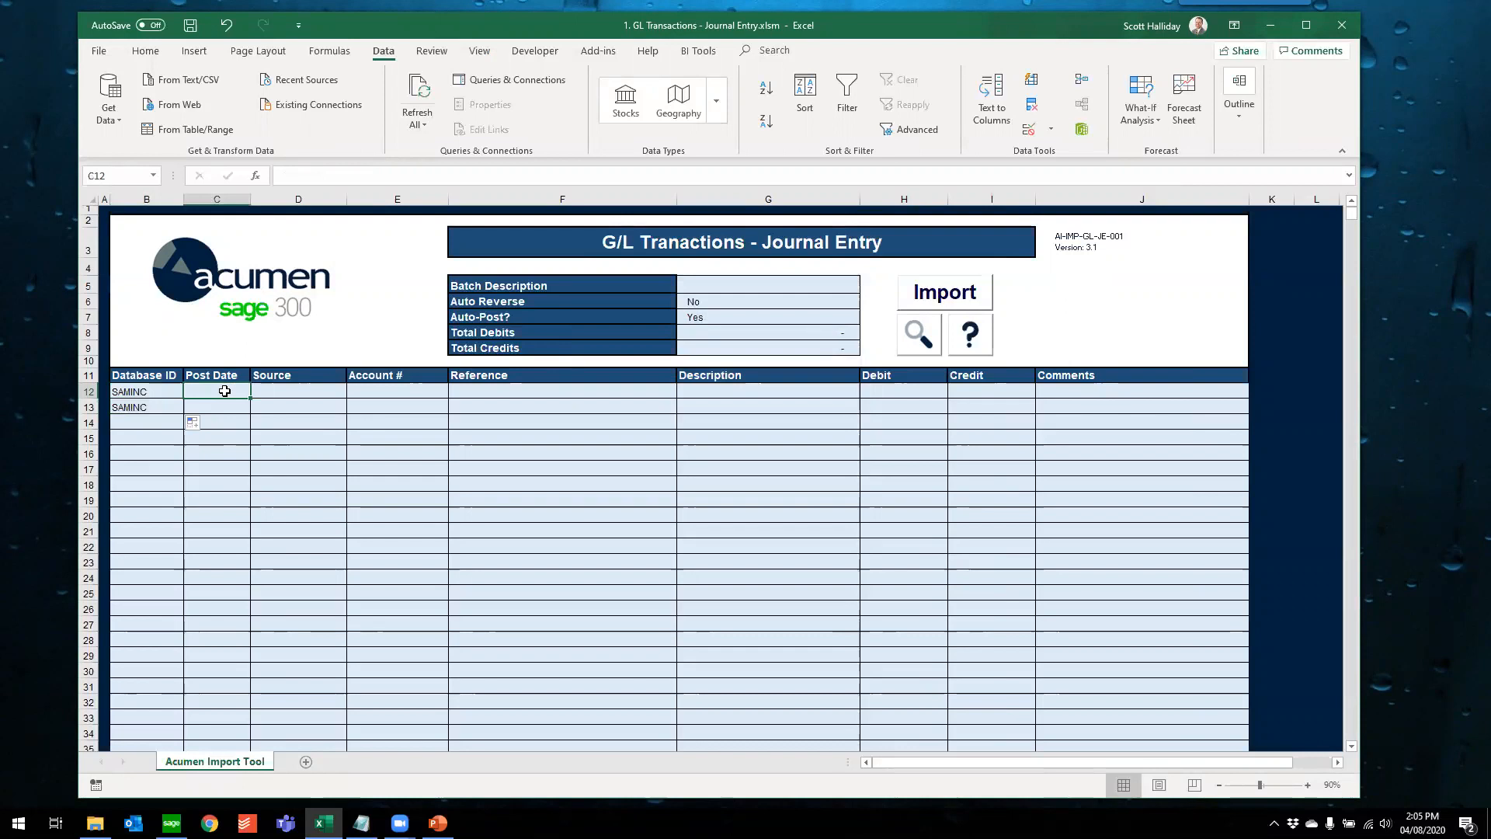
pyautogui.write('4/01/2020')
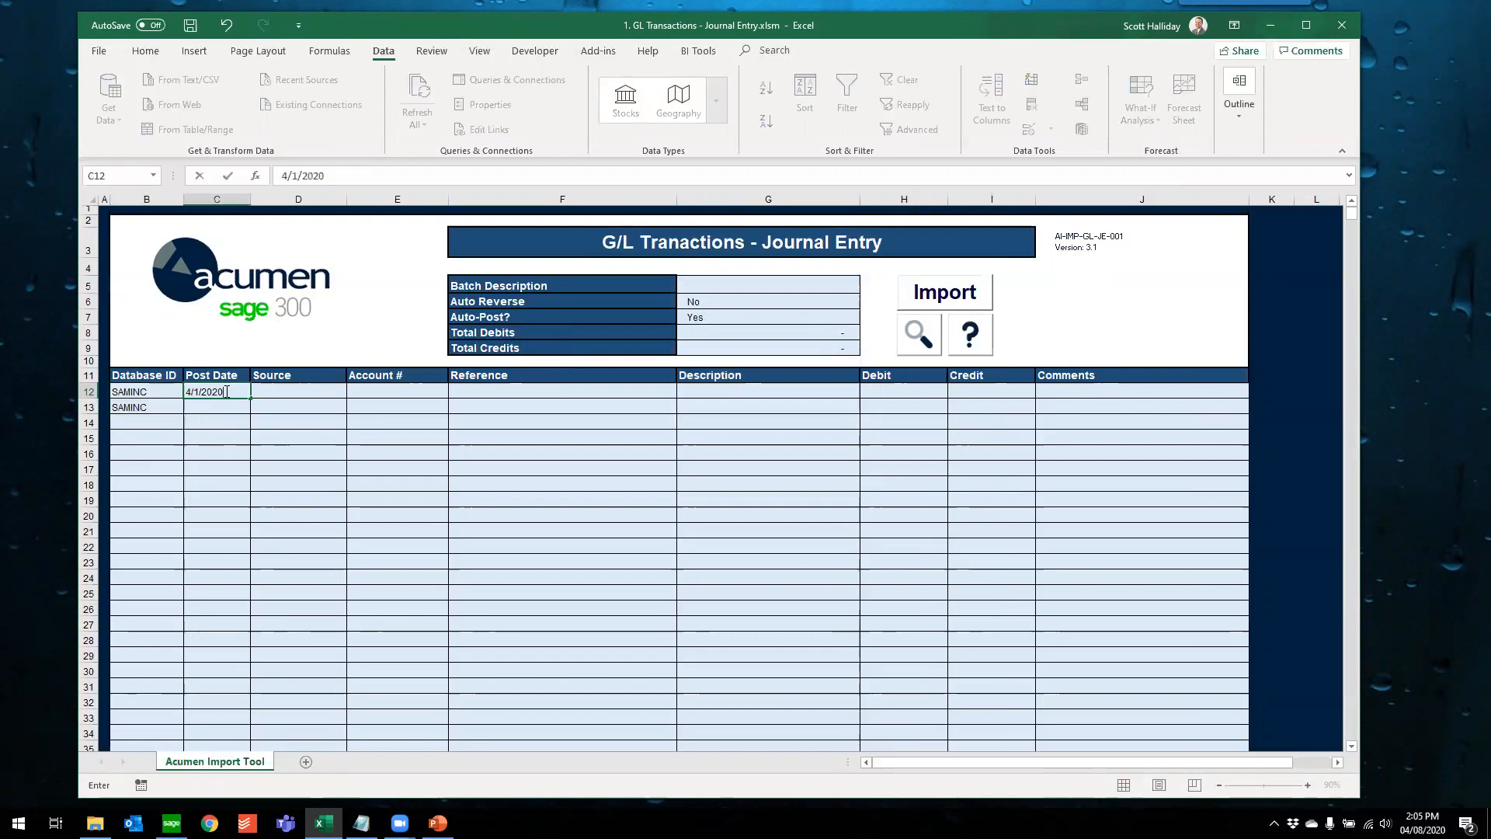
pyautogui.press('Return')
pyautogui.write('4/1/2020')
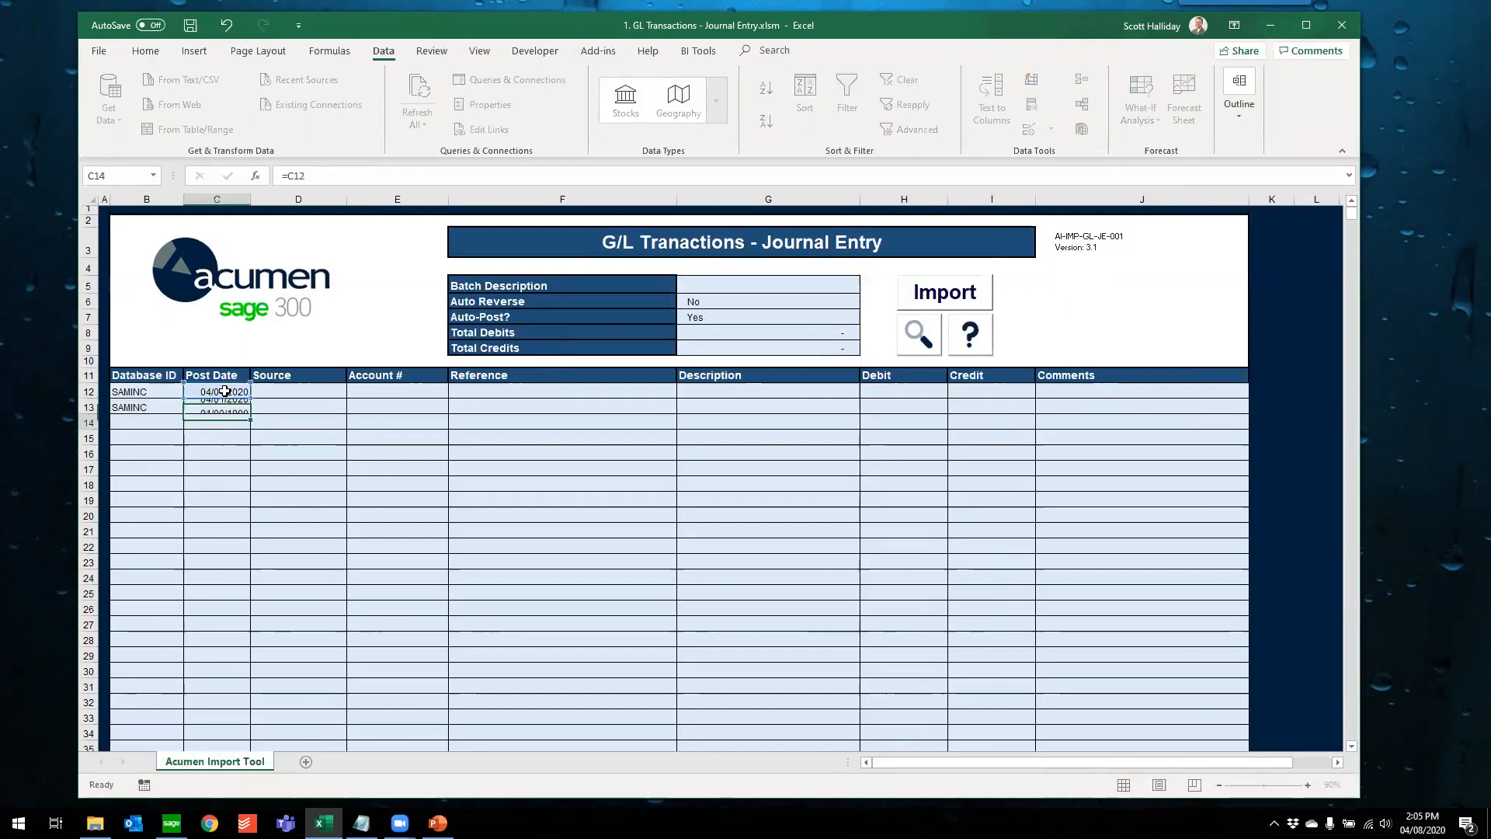
pyautogui.press('Return')
# Enter JE as the source in row 12, consult the source code finder, and enter Je in row 13
pyautogui.click(281, 391)
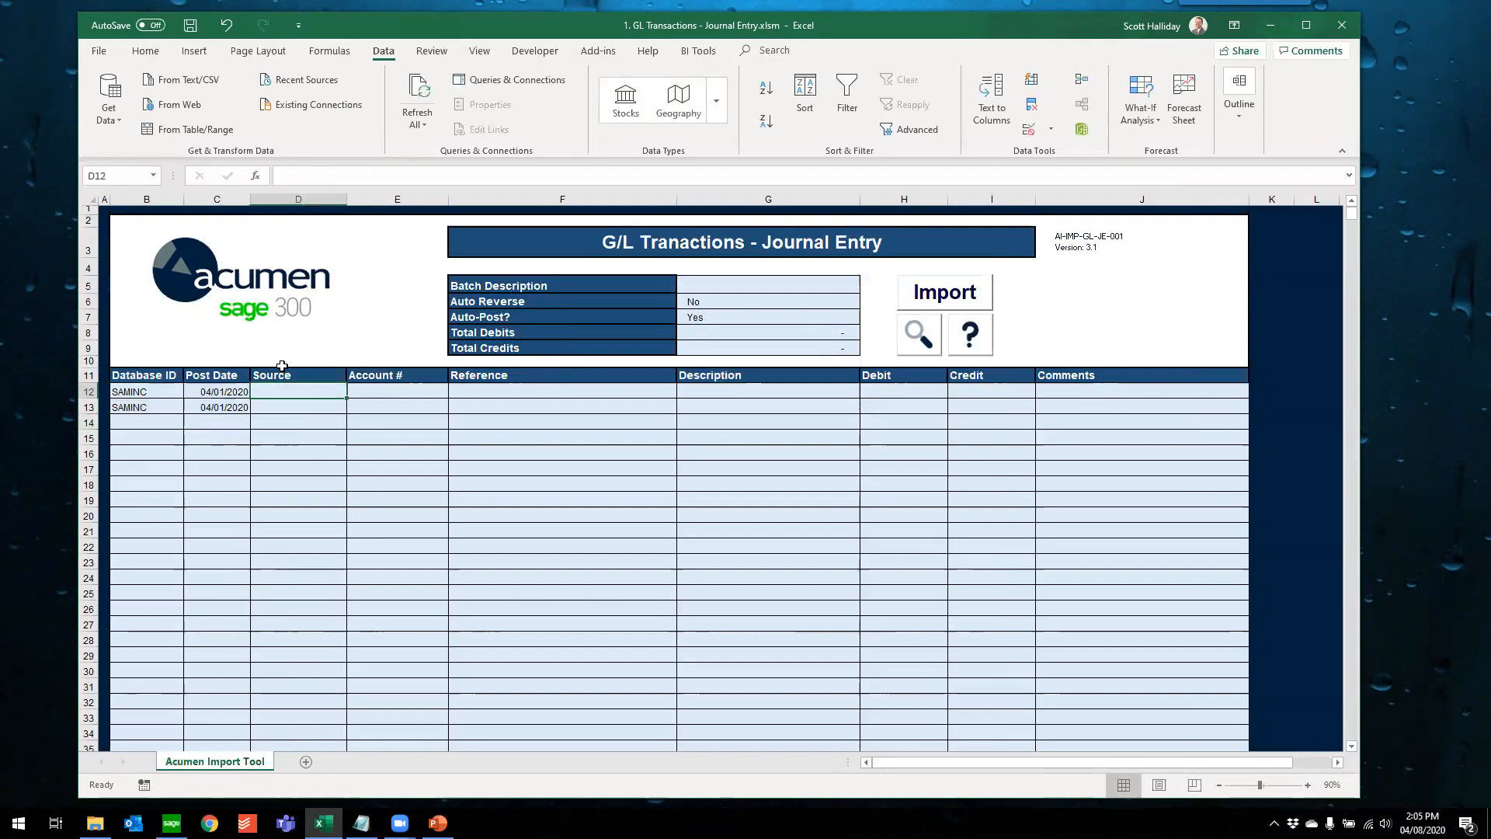
pyautogui.write('JE')
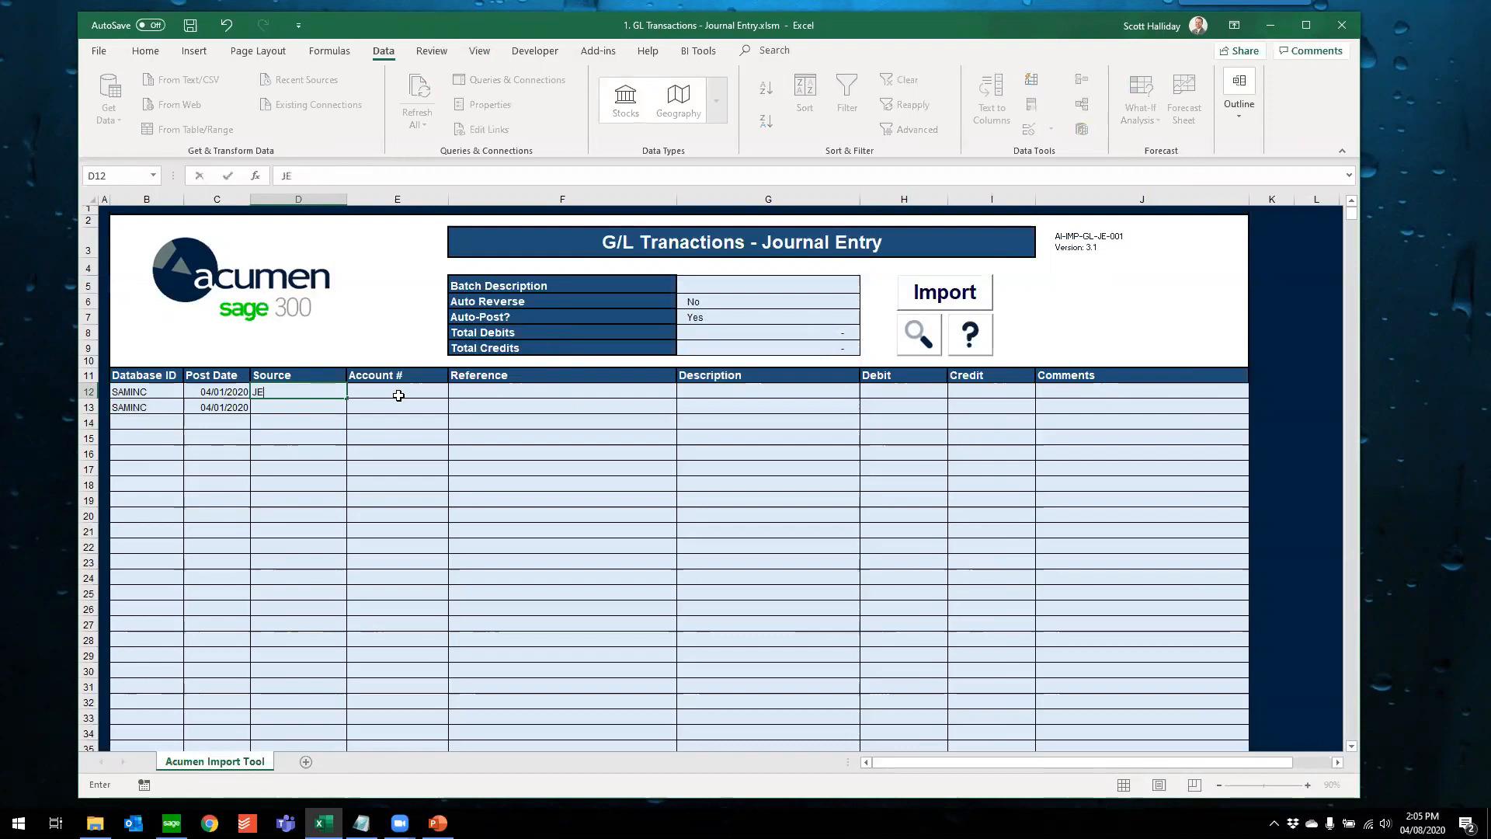
pyautogui.press('Return')
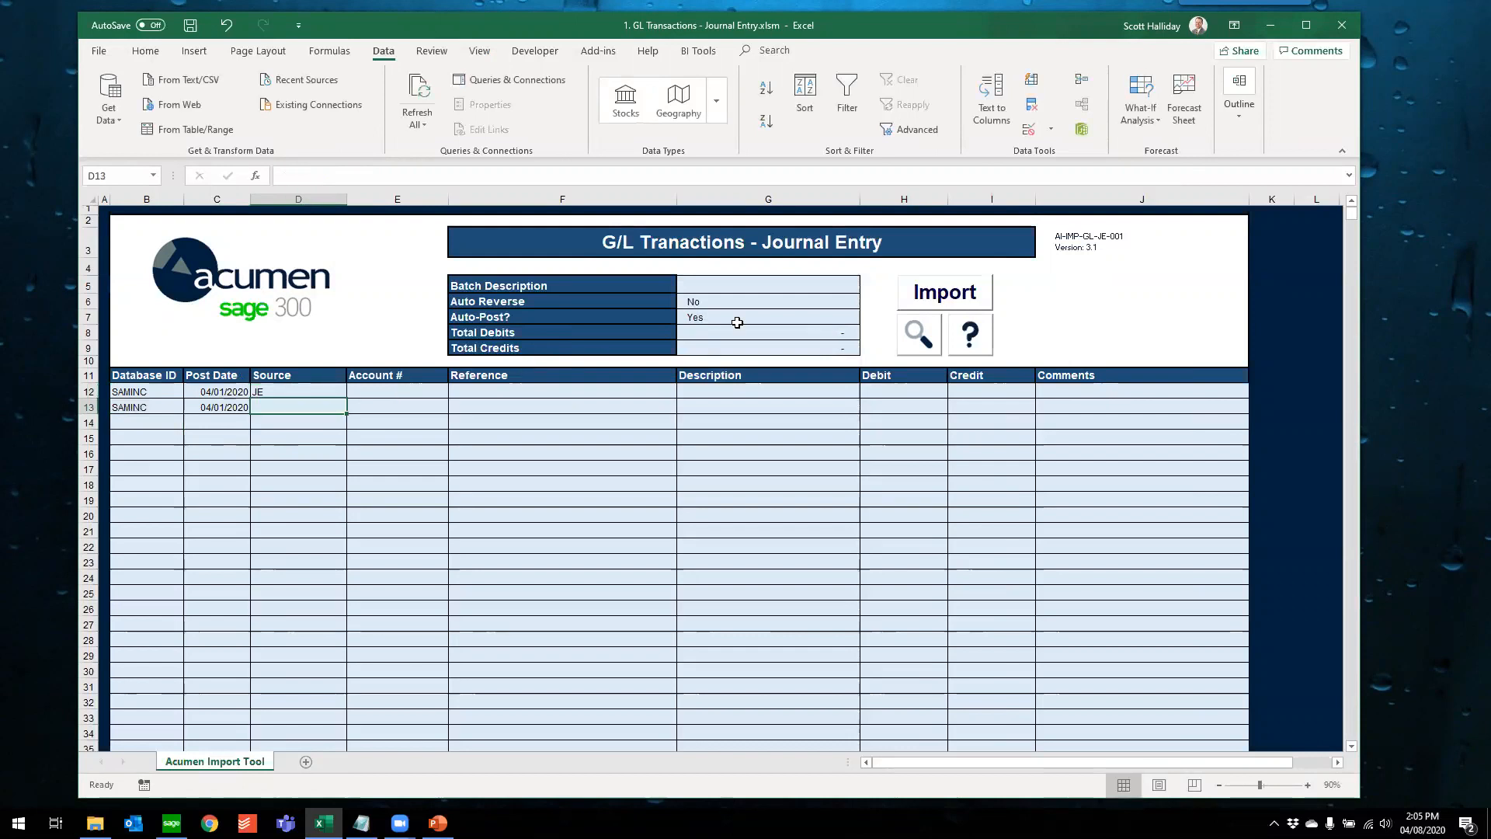
pyautogui.click(920, 349)
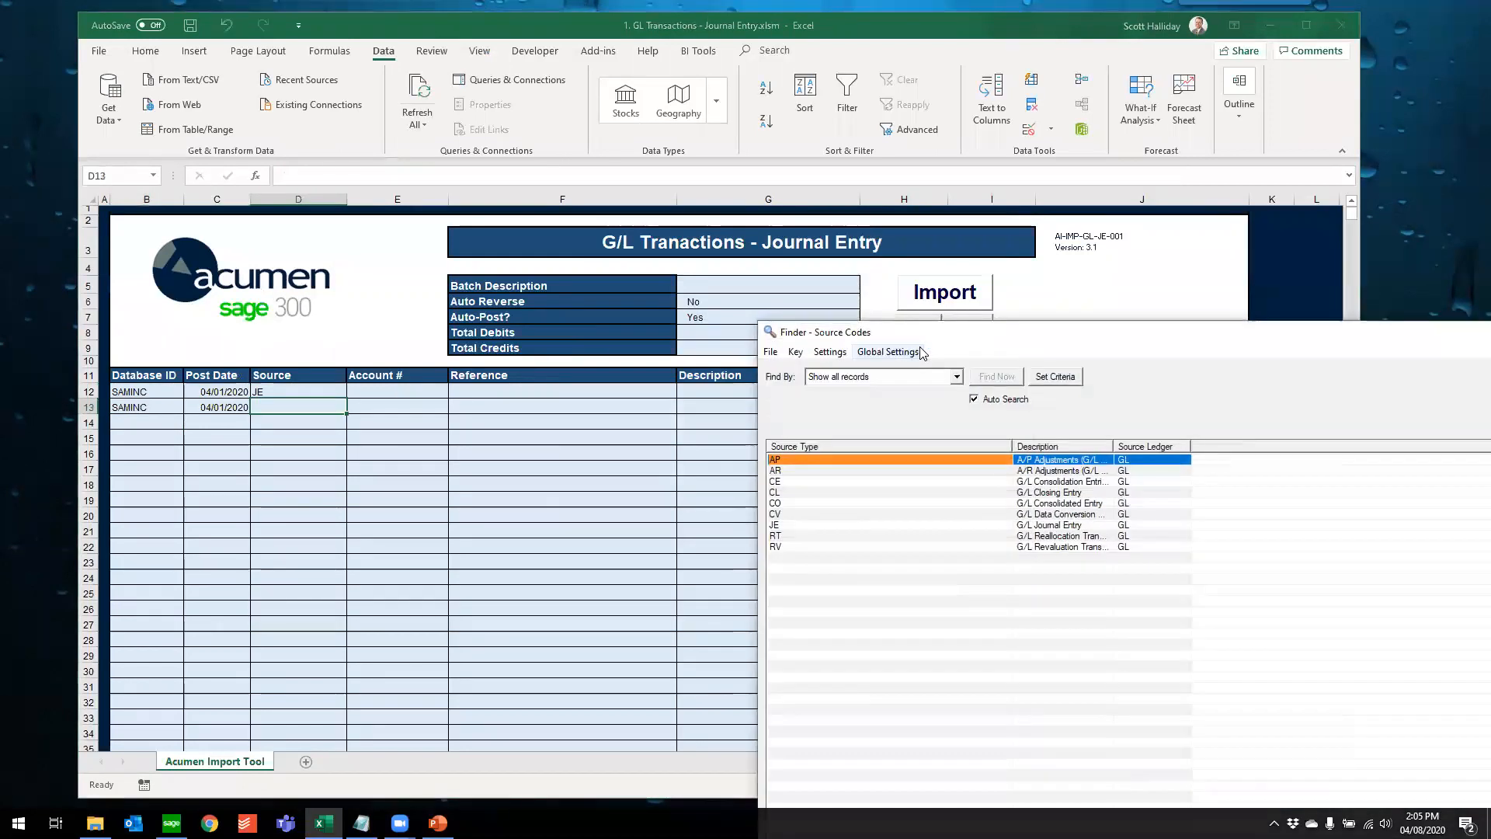
pyautogui.doubleClick(767, 332)
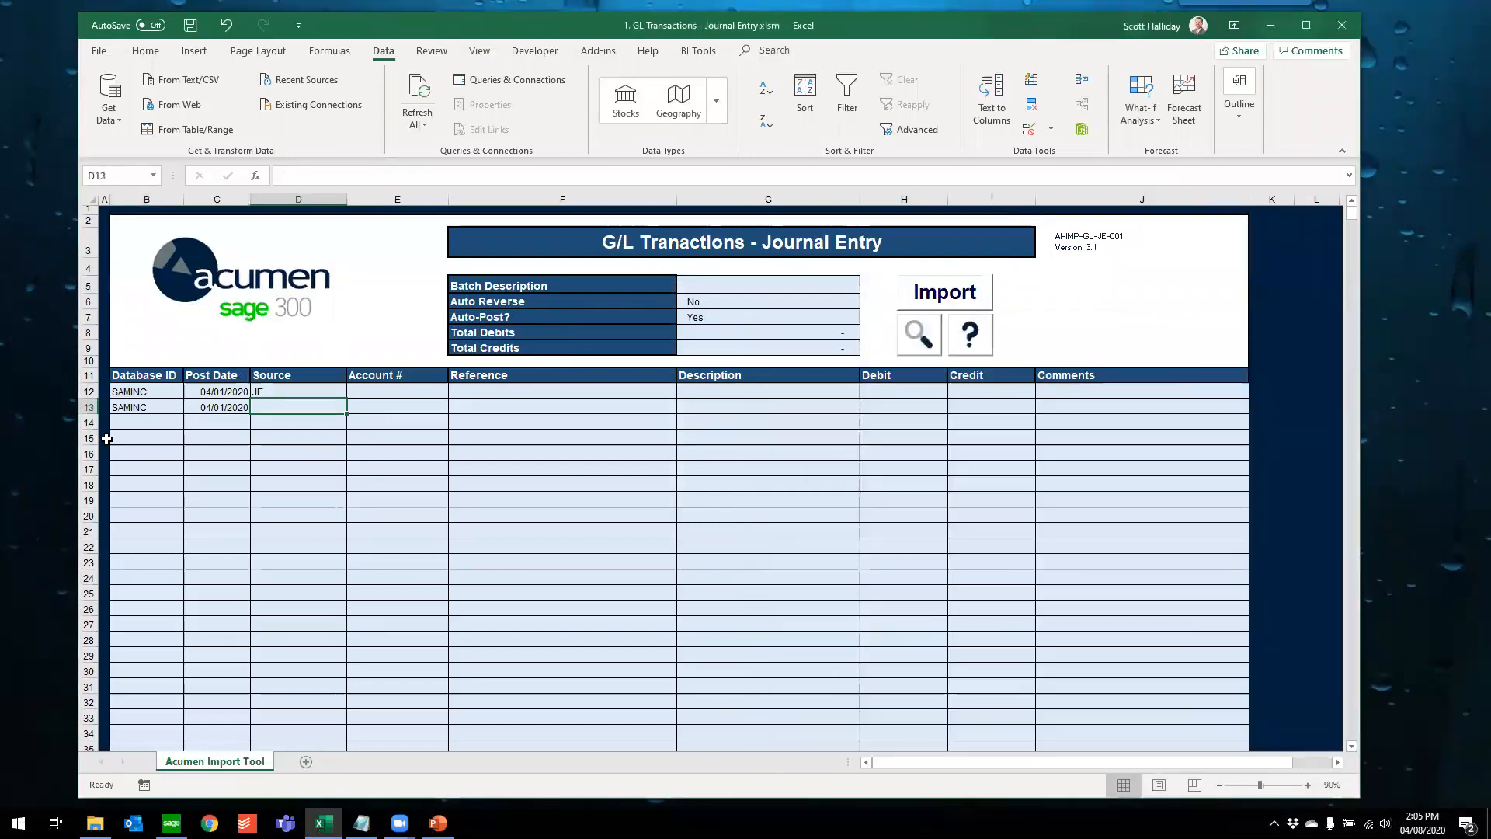
pyautogui.write('Je')
pyautogui.press('Tab')
pyautogui.press('Up')
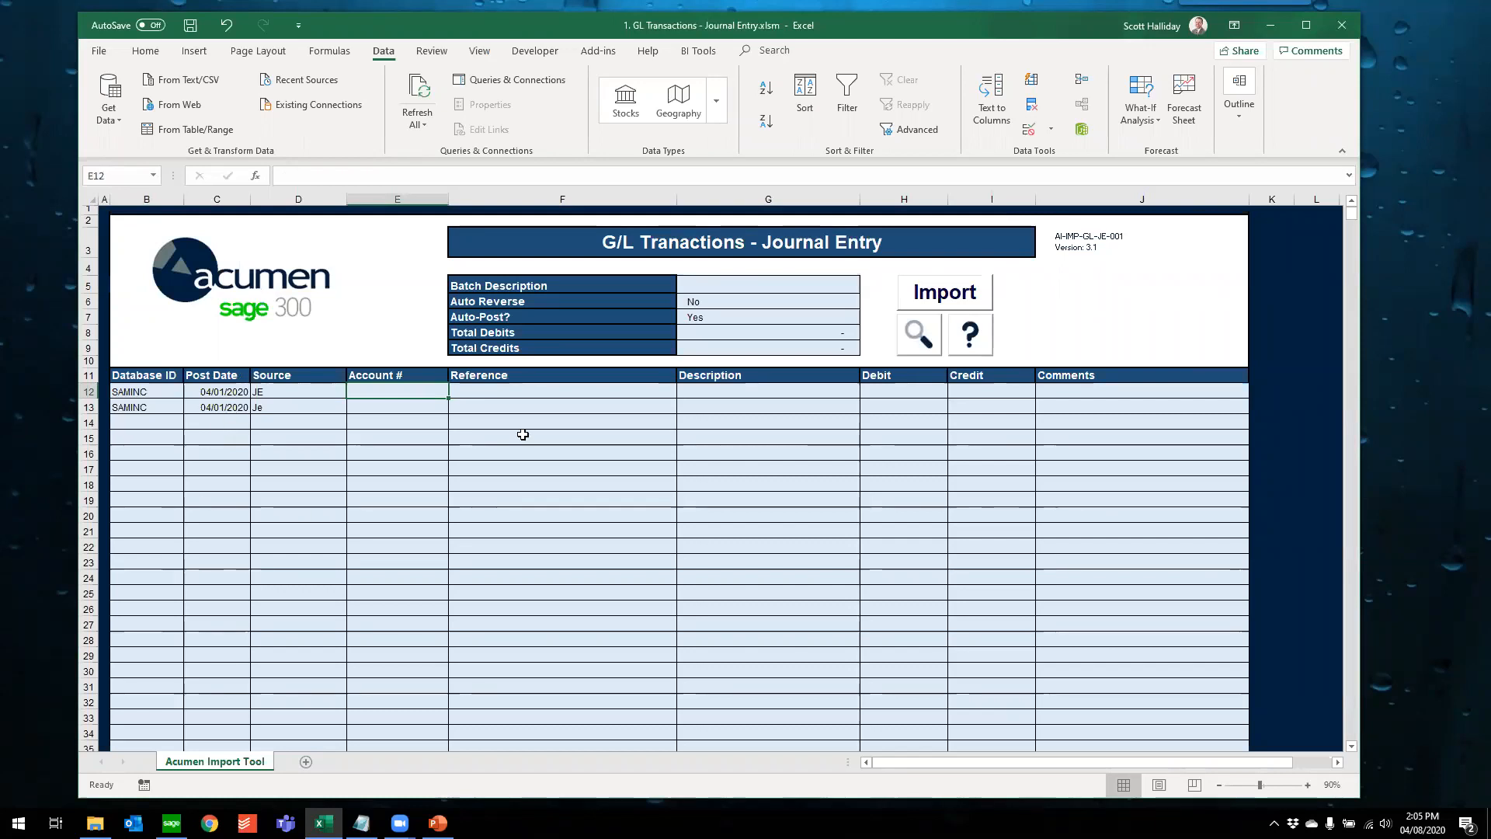
# Set the batch description to "Reclass of March Sales" and choose Yes for Auto-Post
pyautogui.click(769, 288)
pyautogui.write('Re')
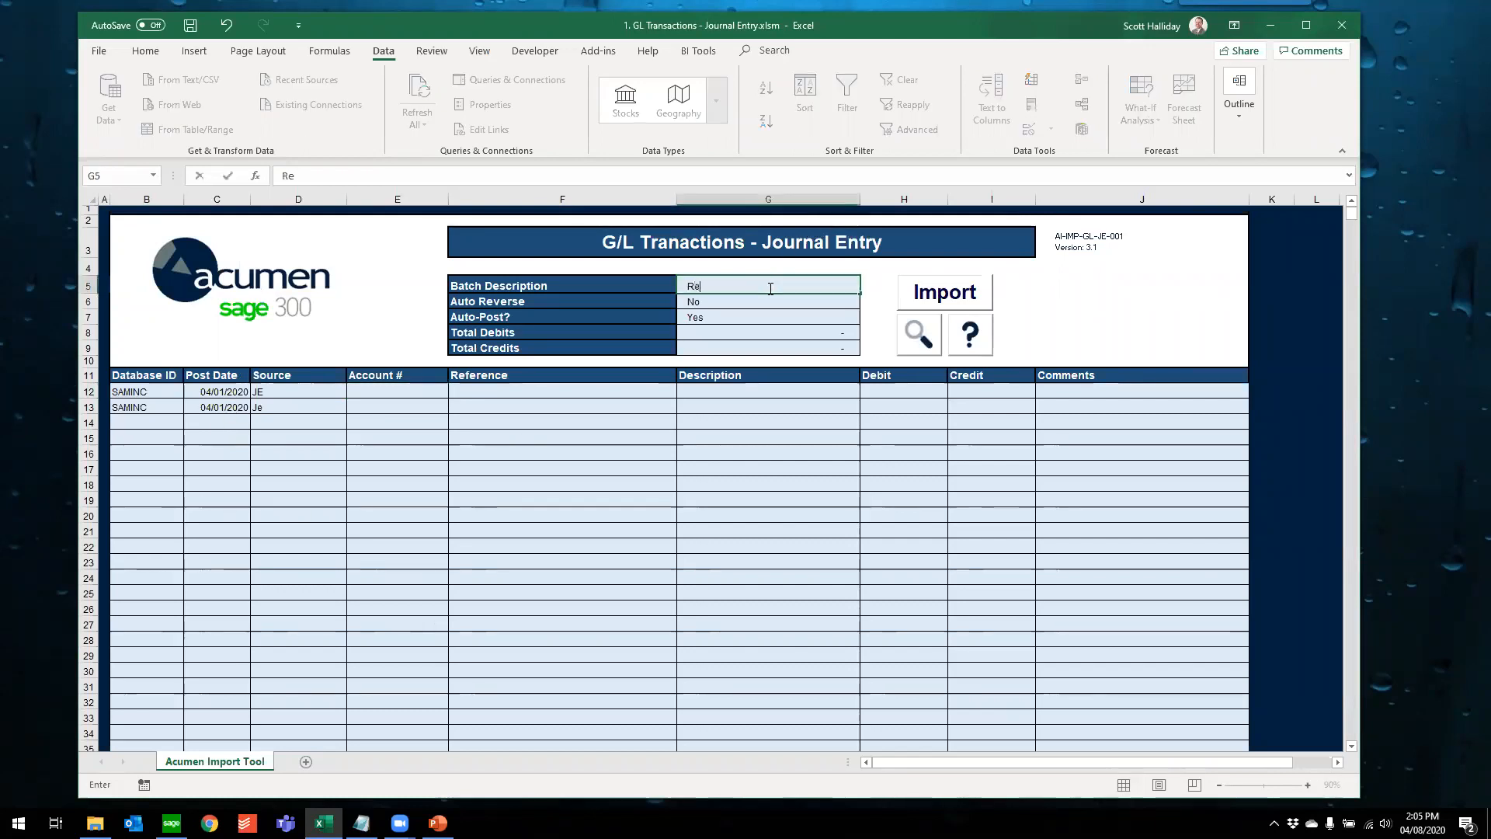
pyautogui.write('class of March Sales')
pyautogui.press('Return')
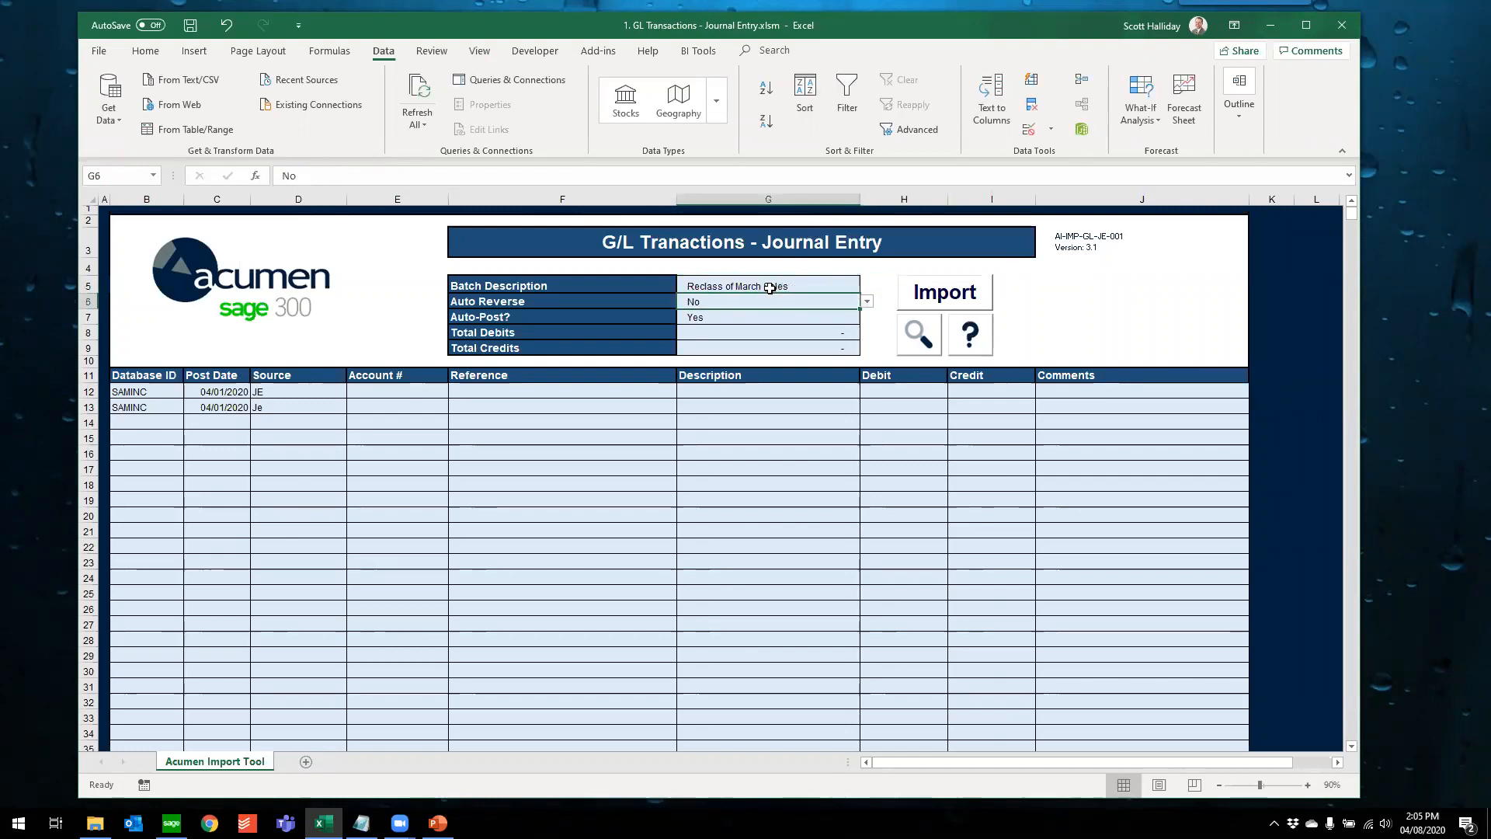
pyautogui.click(715, 323)
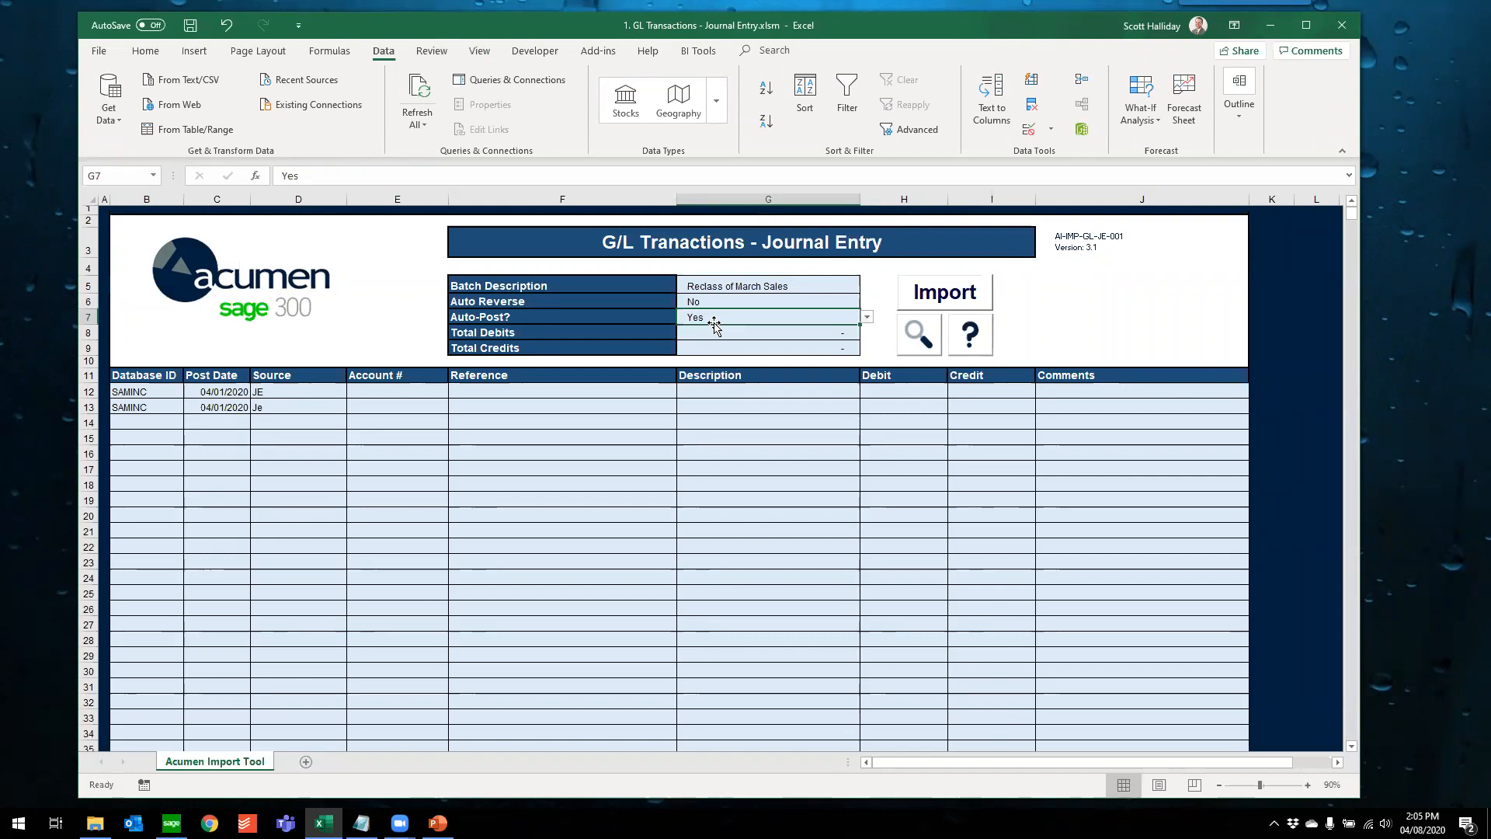
pyautogui.click(867, 318)
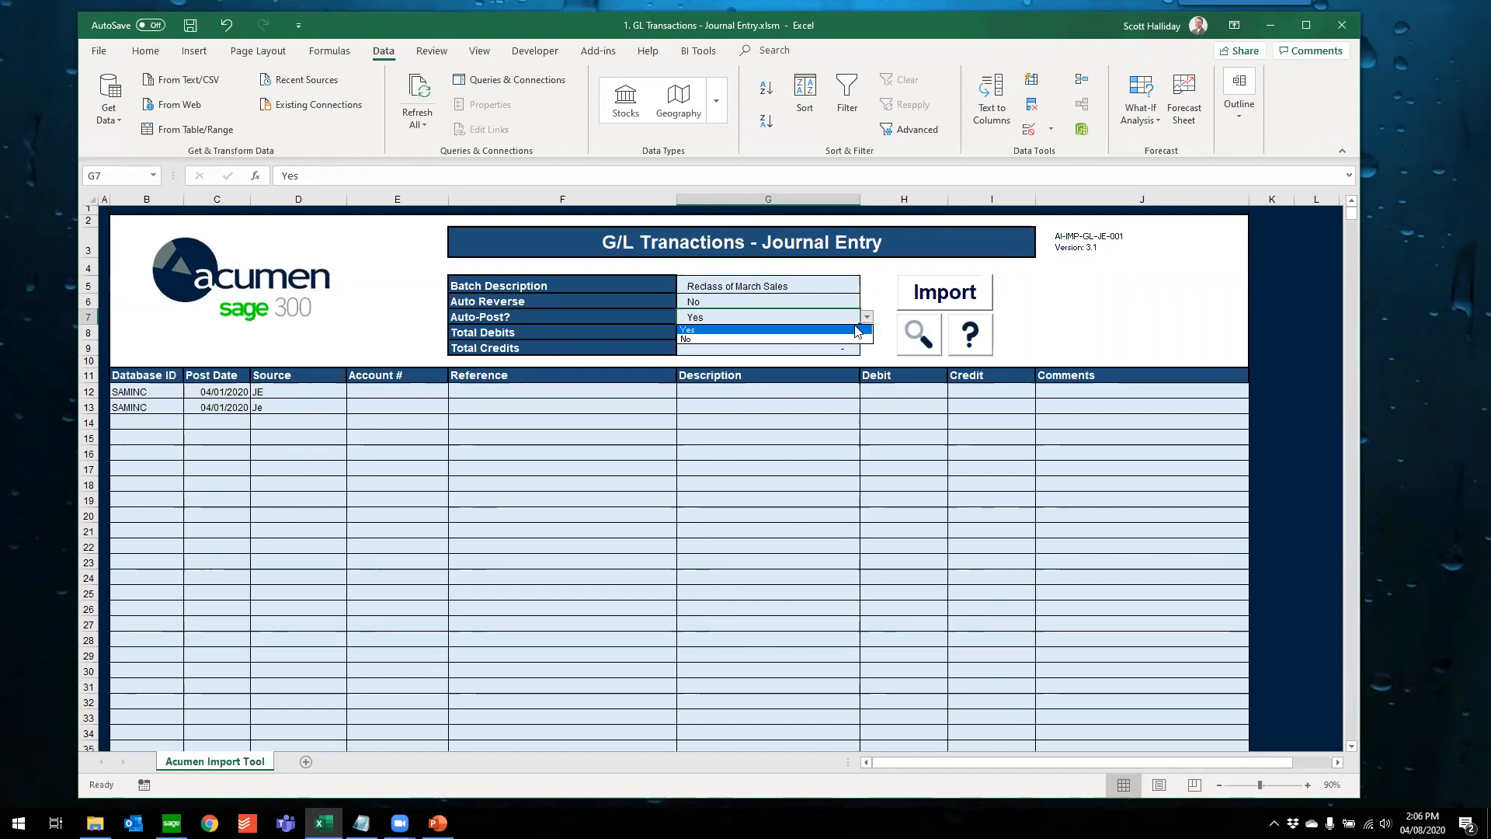
pyautogui.click(857, 330)
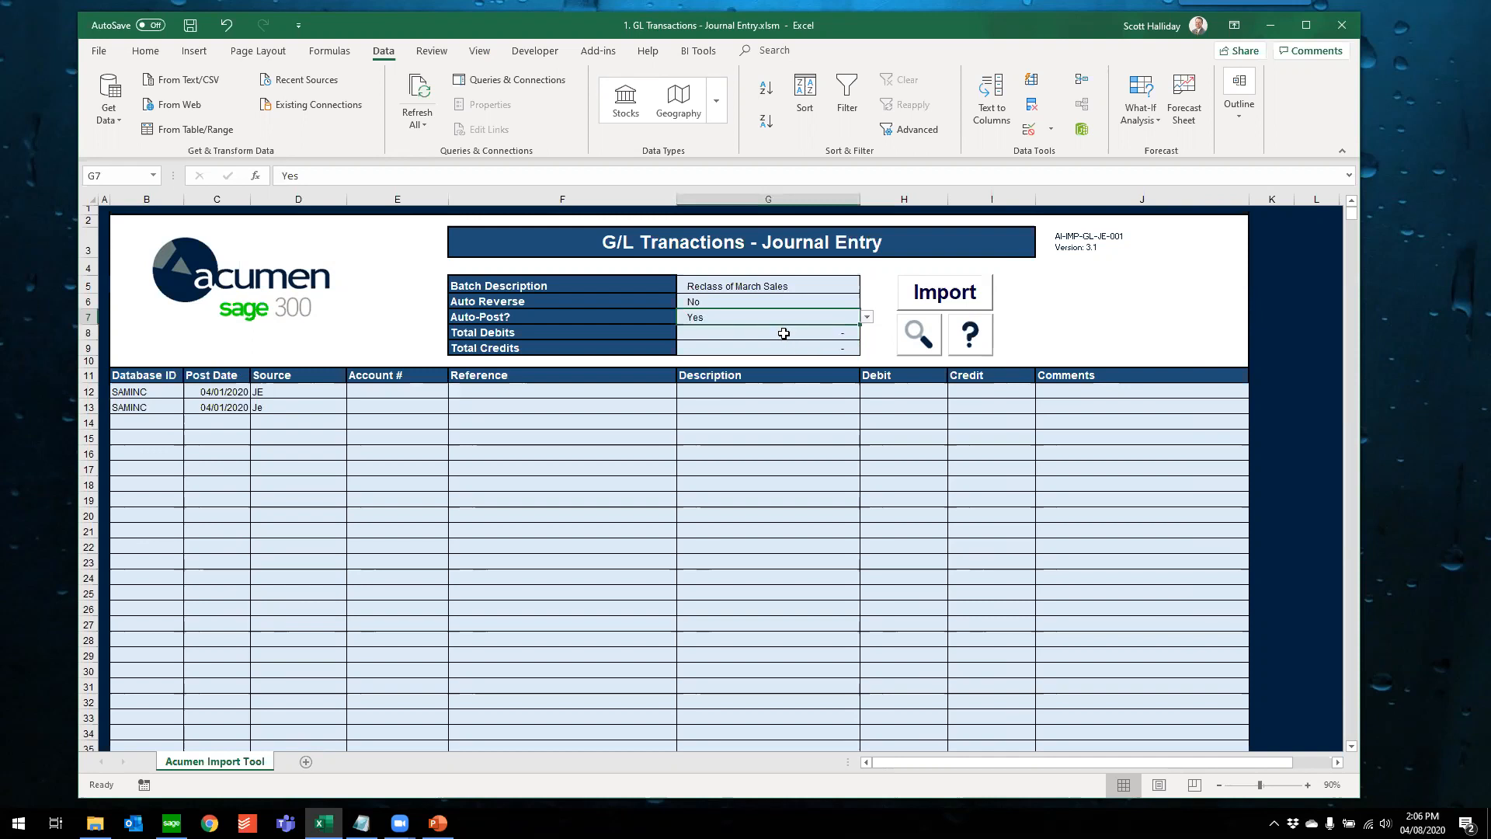
# Look up ledger accounts starting with 400 and pick 4000-100-10 as the account for row 12
pyautogui.click(394, 388)
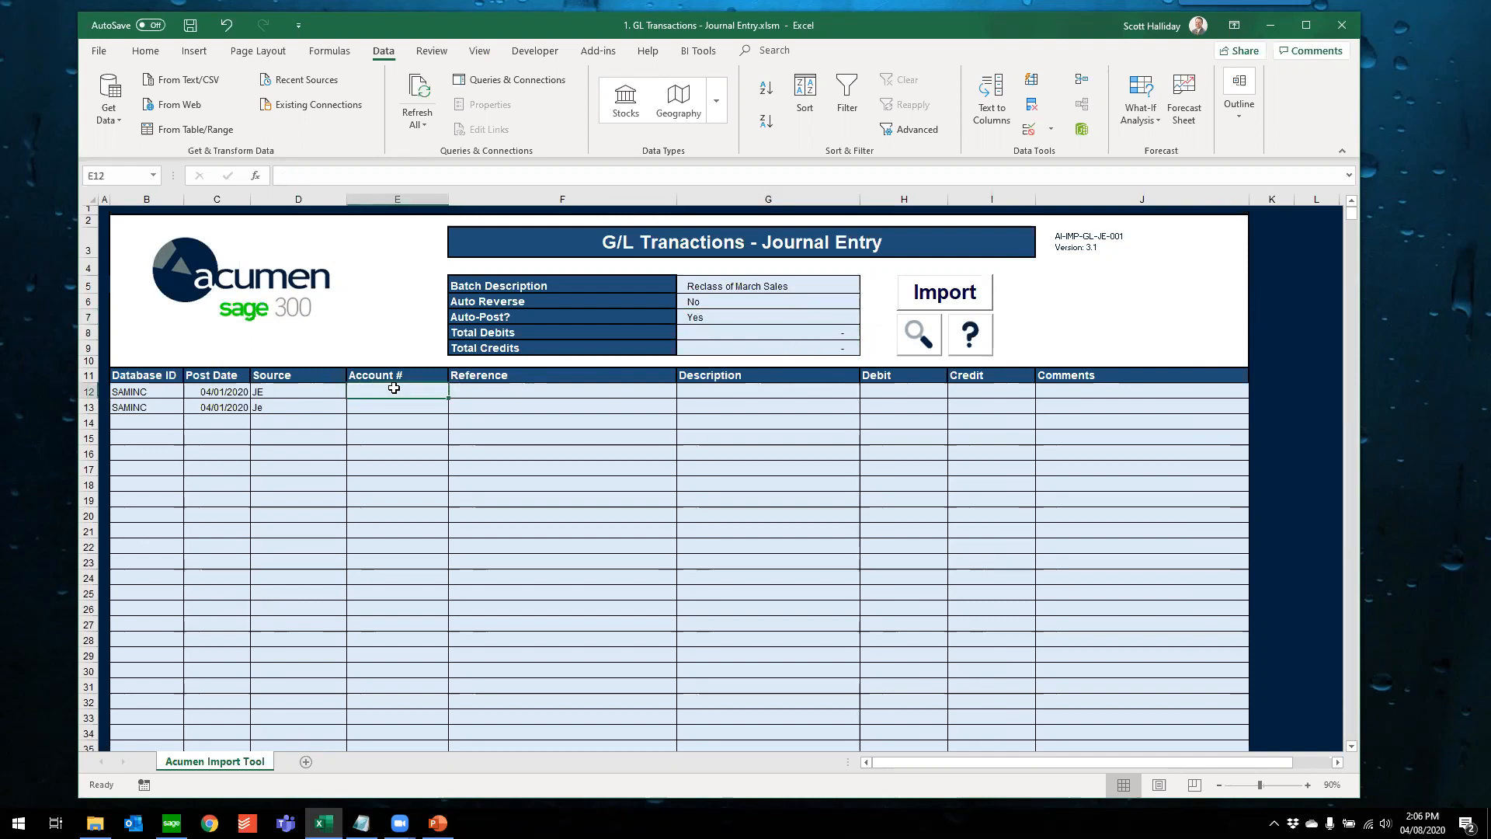
pyautogui.click(921, 342)
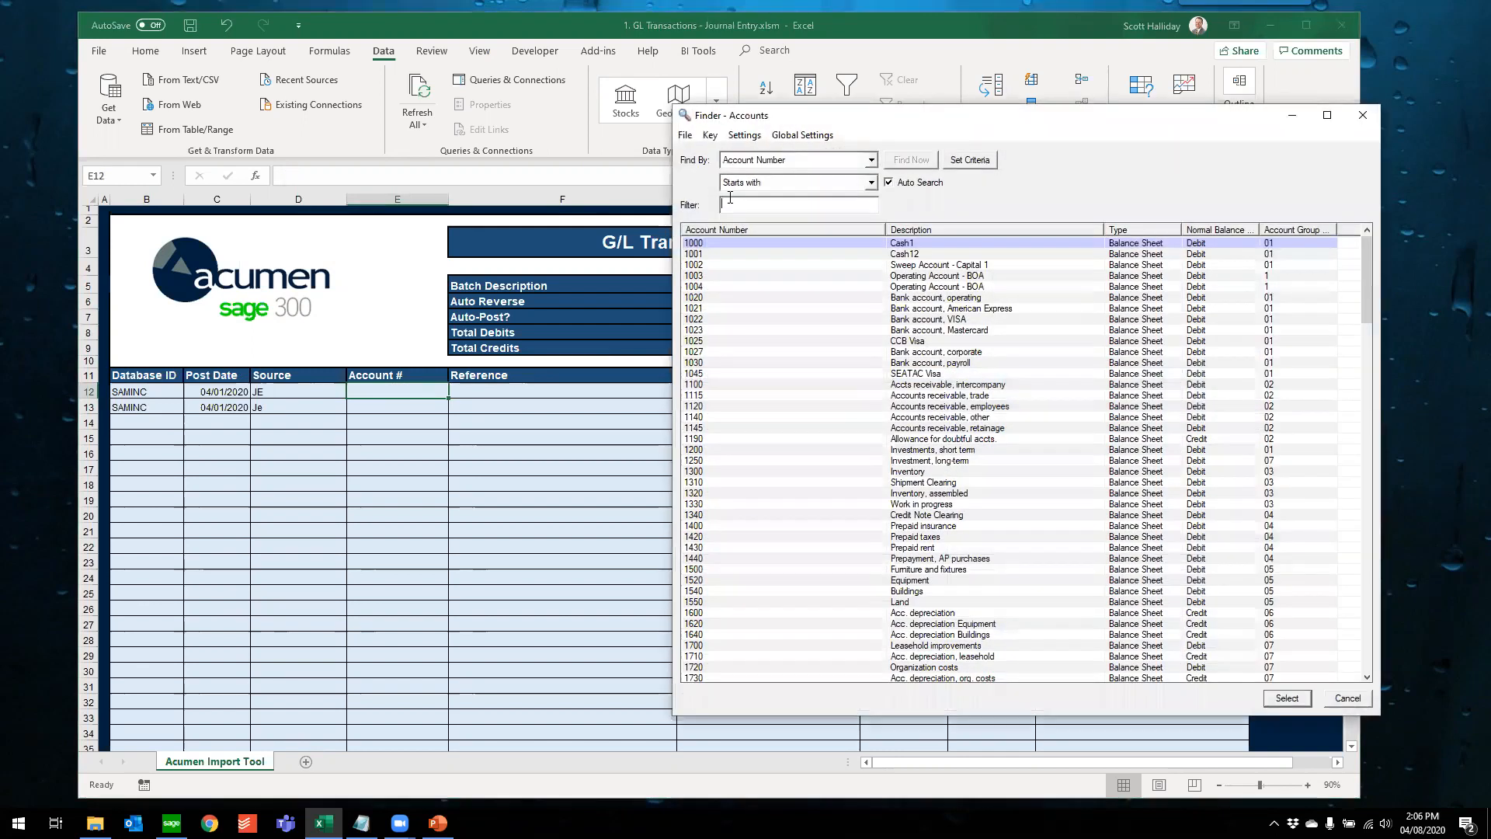
pyautogui.click(730, 204)
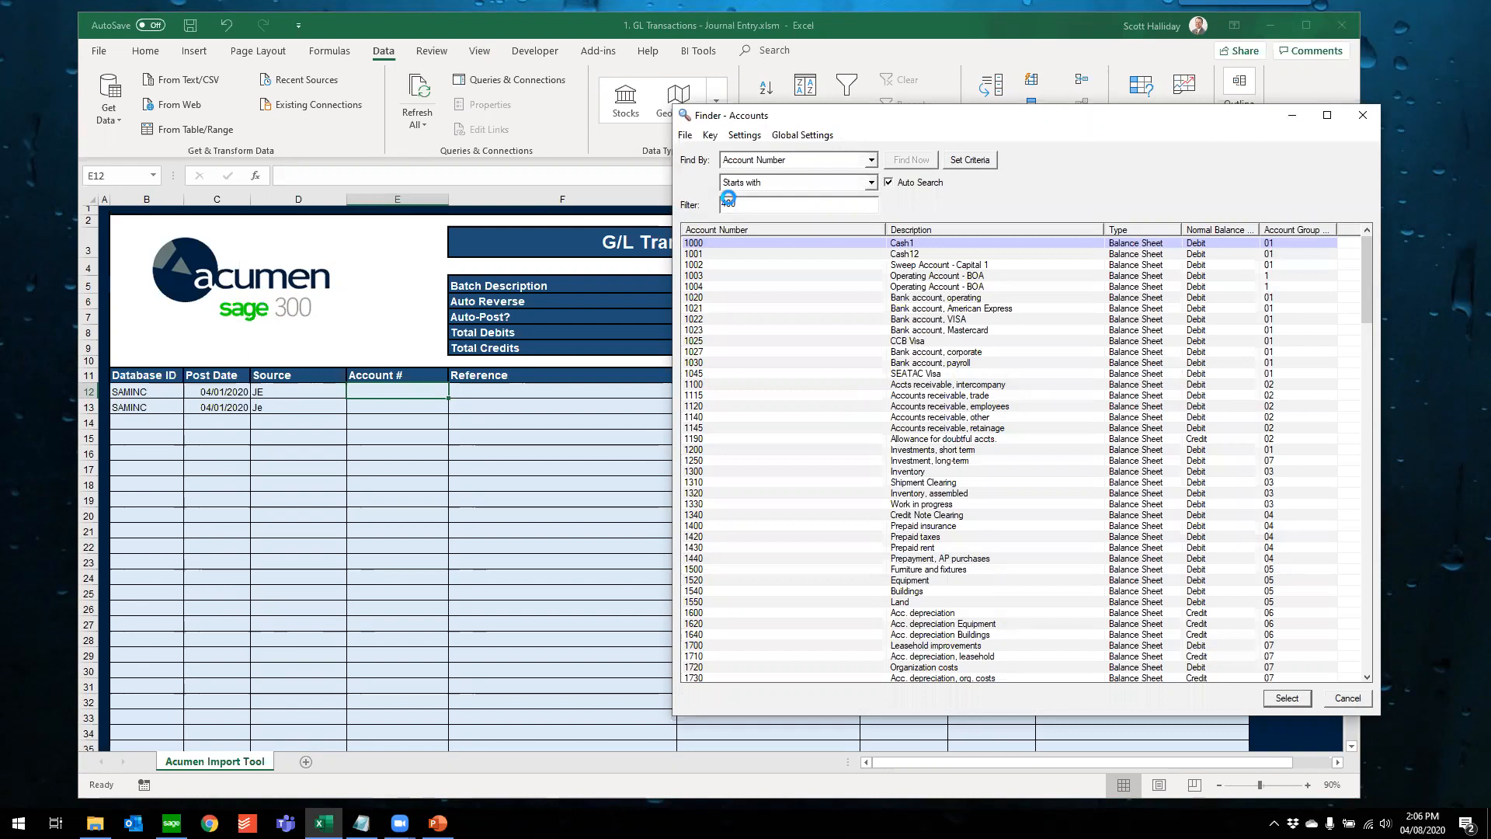
pyautogui.write('400')
pyautogui.doubleClick(711, 266)
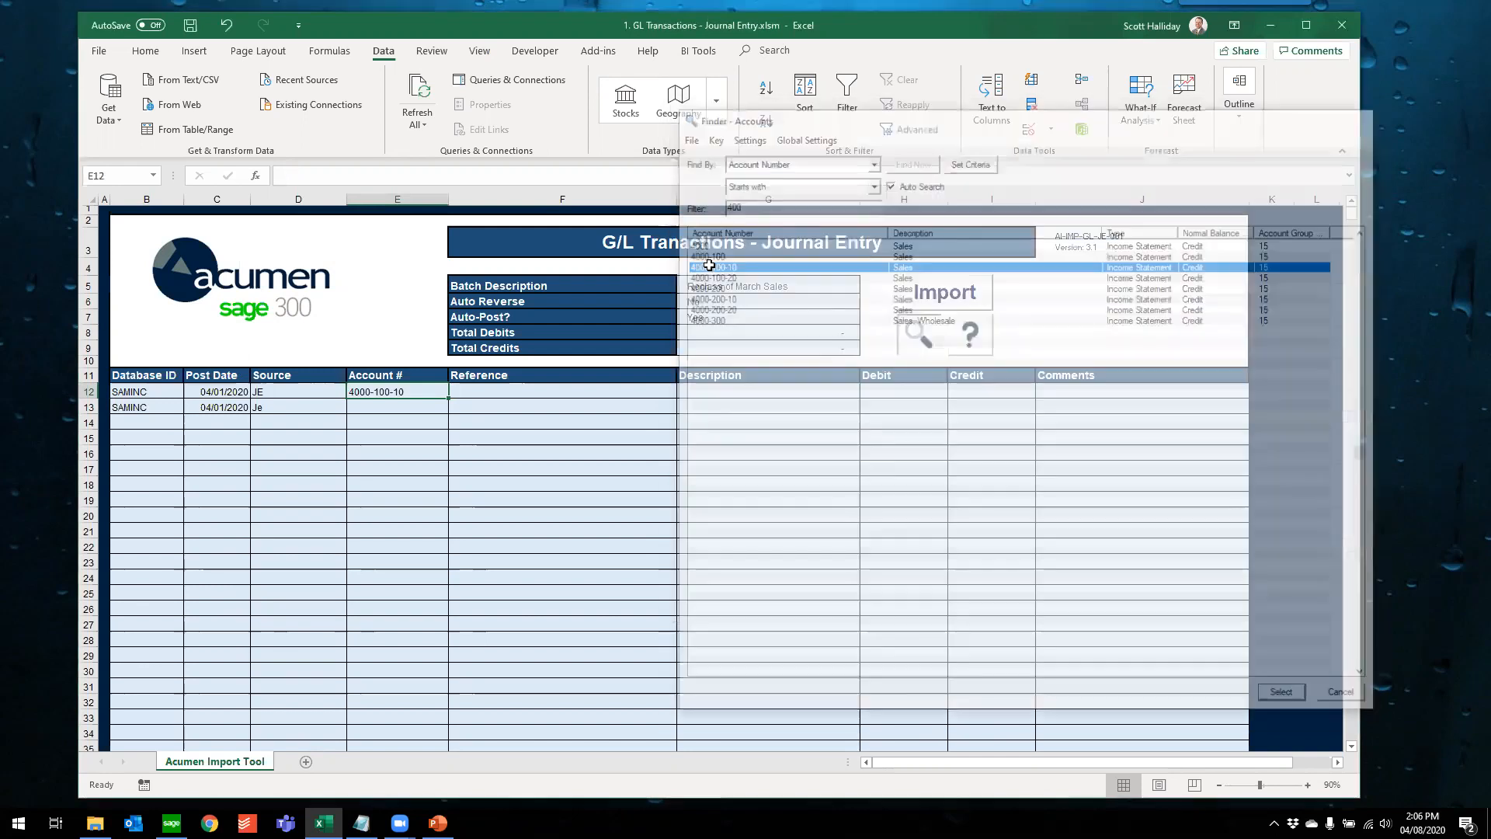
# Copy row 12's ledger account to row 13 and change it to 4000-100-20
pyautogui.hotkey('ctrl', 'c')
pyautogui.click(398, 408)
pyautogui.hotkey('ctrl', 'v')
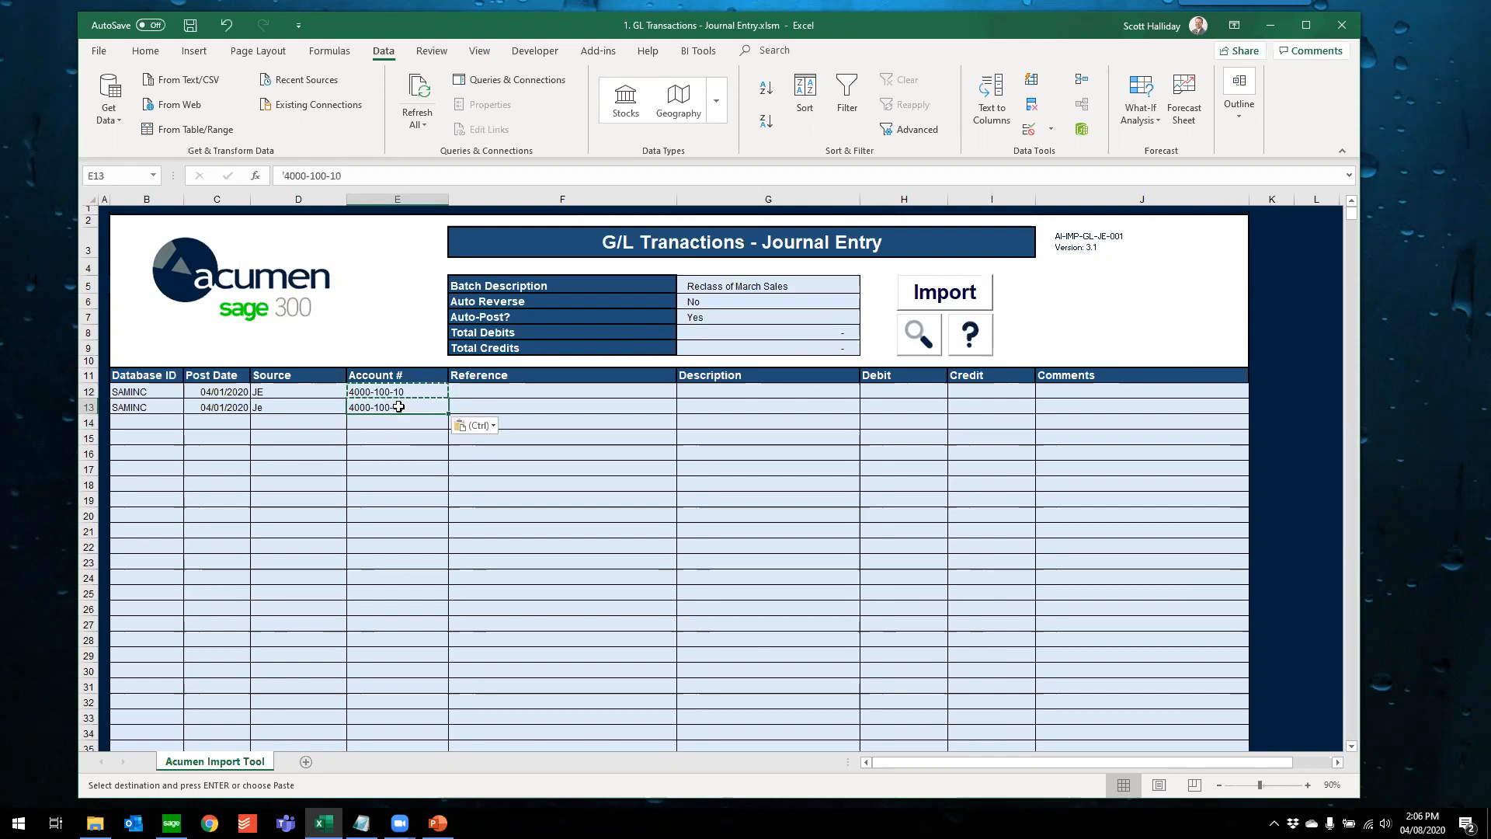
pyautogui.click(339, 176)
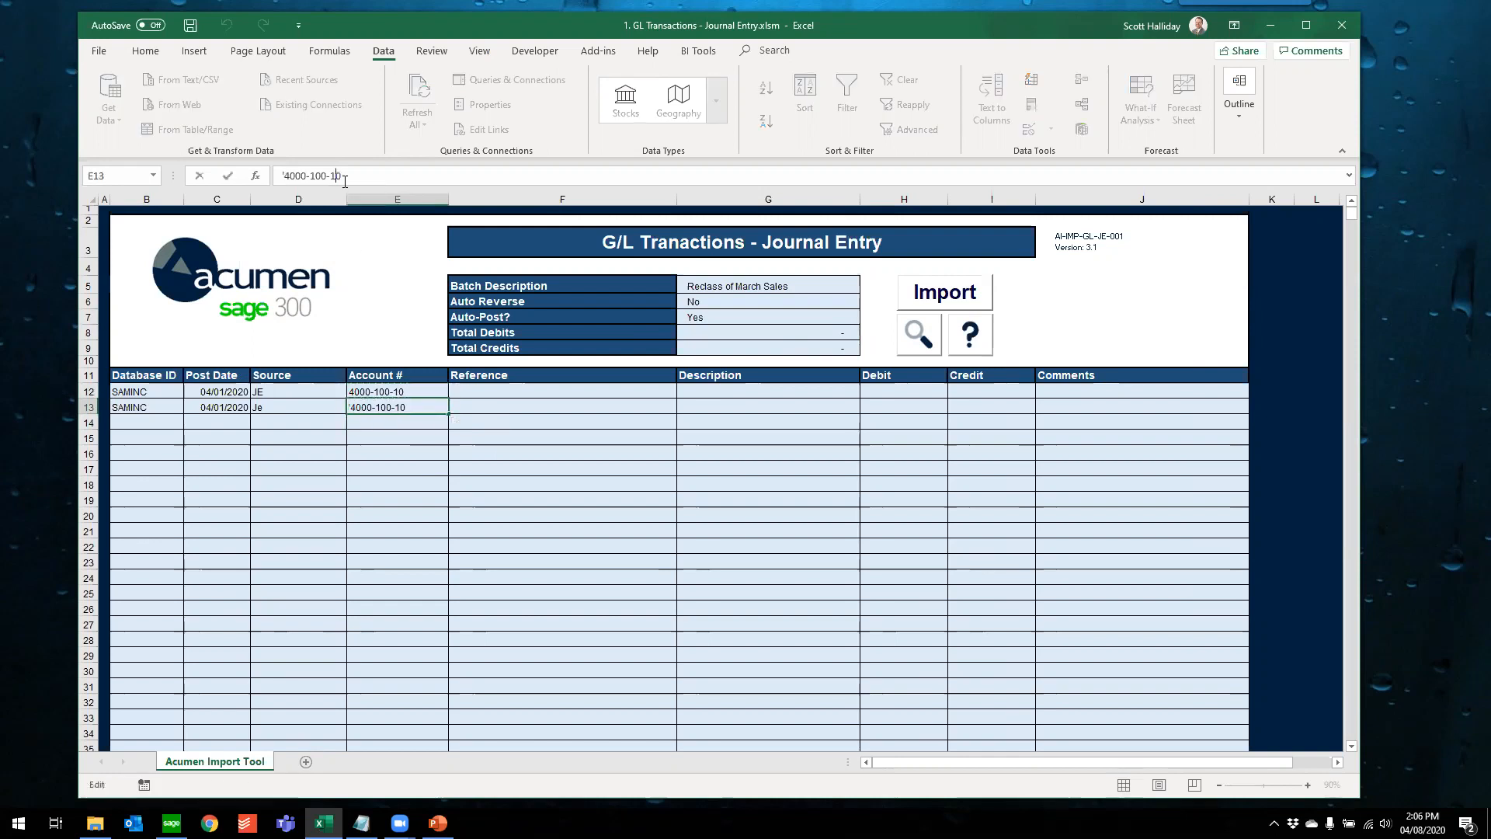
pyautogui.press('BackSpace')
pyautogui.press('BackSpace')
pyautogui.write('20')
pyautogui.press('Return')
# Enter the reference "fixes miscode of rev" in row 12, copy it to row 13, and select row 12's debit cell
pyautogui.press('Up')
pyautogui.press('Up')
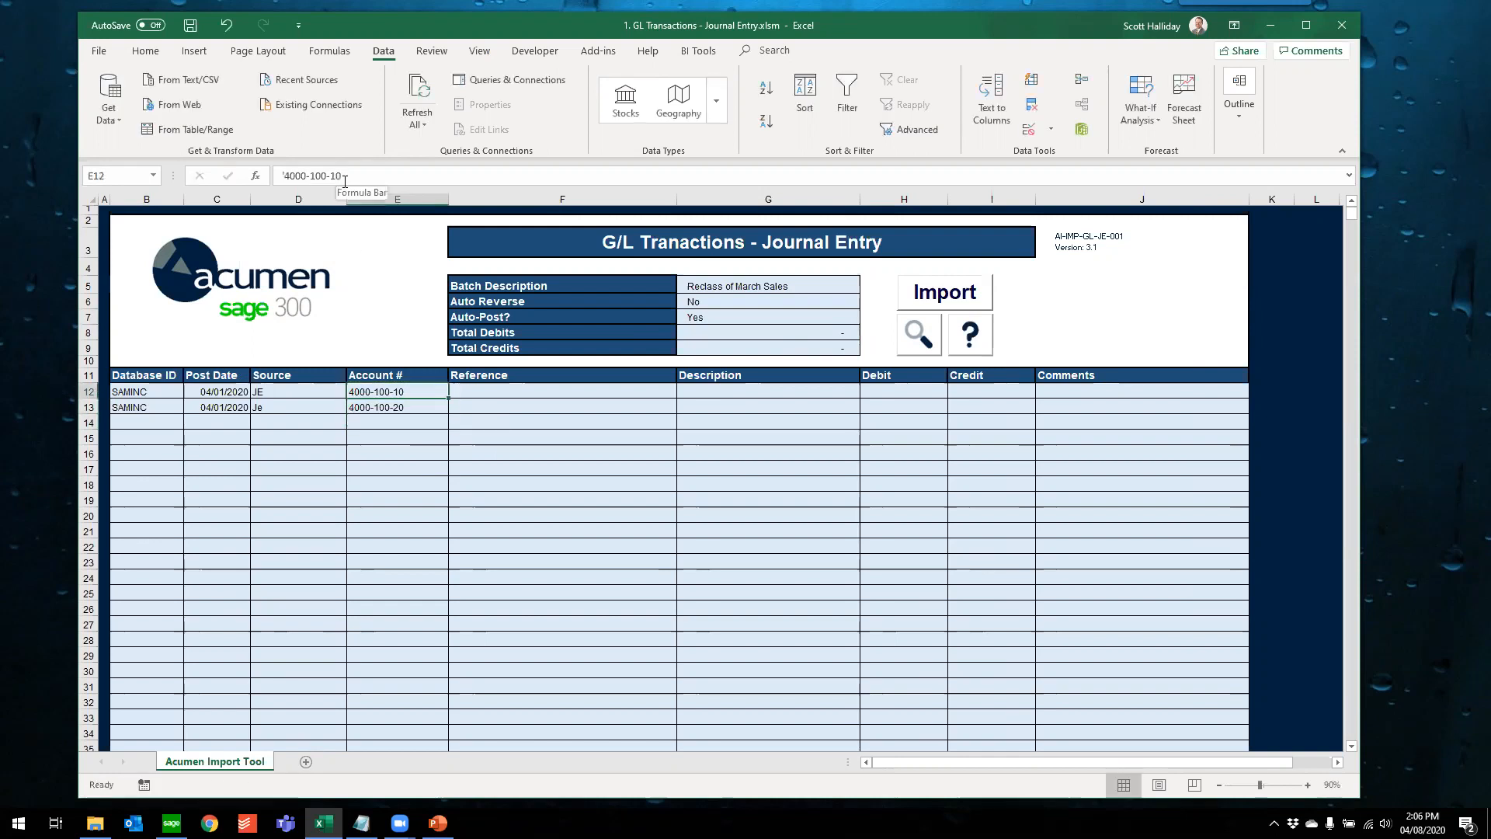
pyautogui.press('Right')
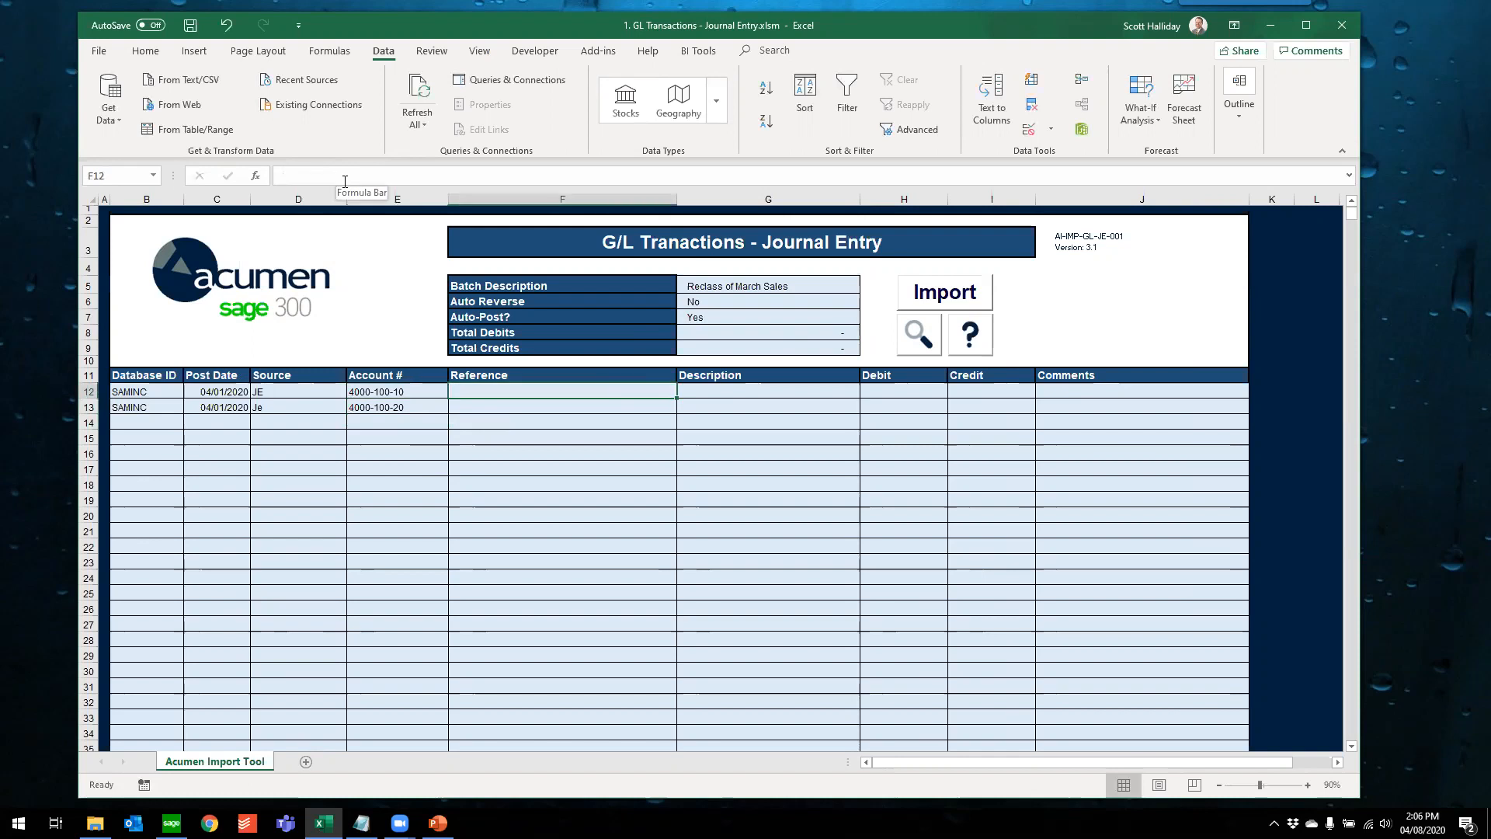
pyautogui.write('fixes')
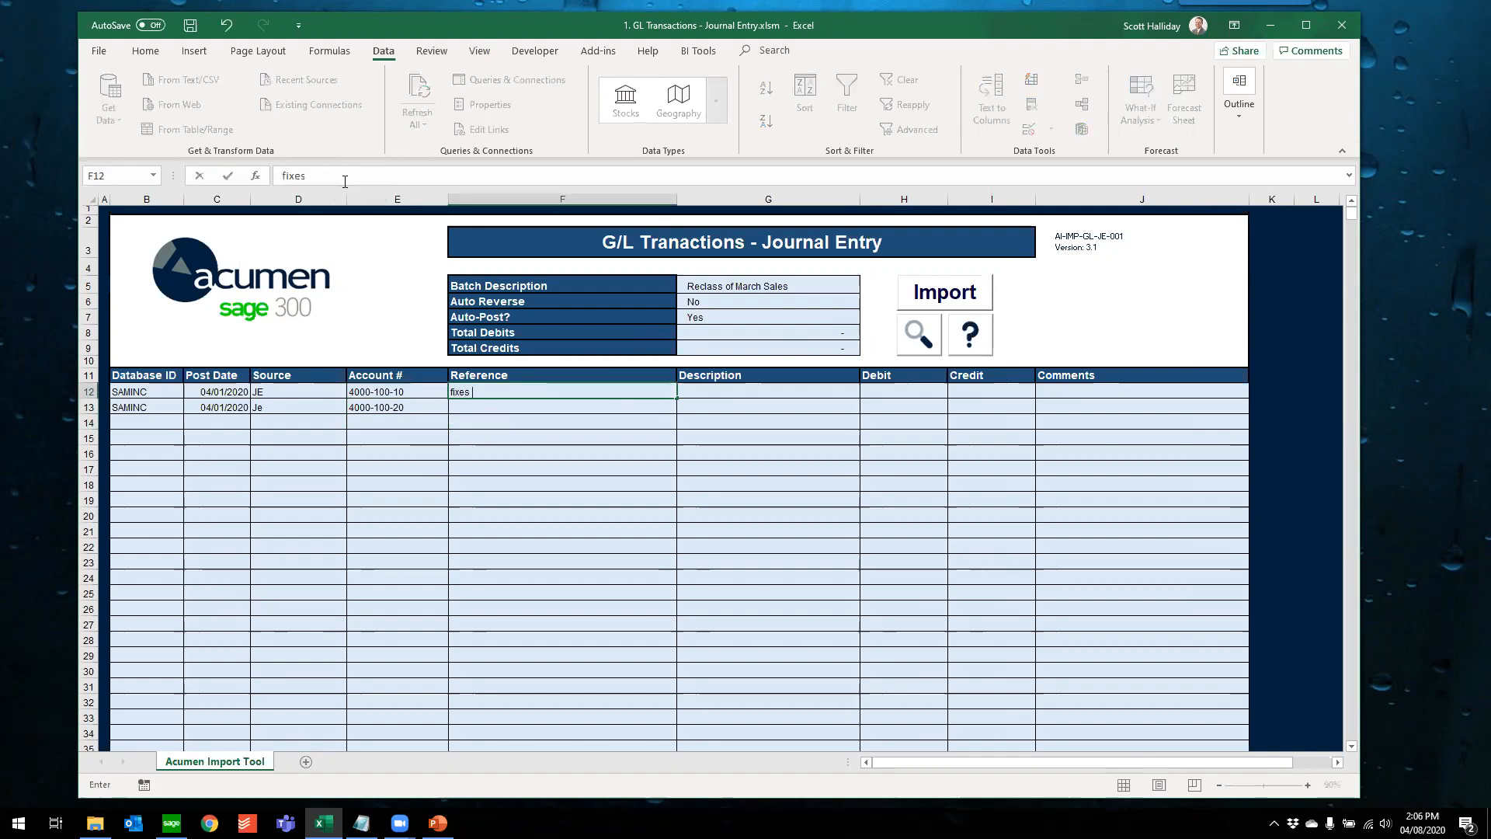
pyautogui.write(' miscode of rev')
pyautogui.press('Return')
pyautogui.press('Up')
pyautogui.hotkey('ctrl', 'c')
pyautogui.press('Down')
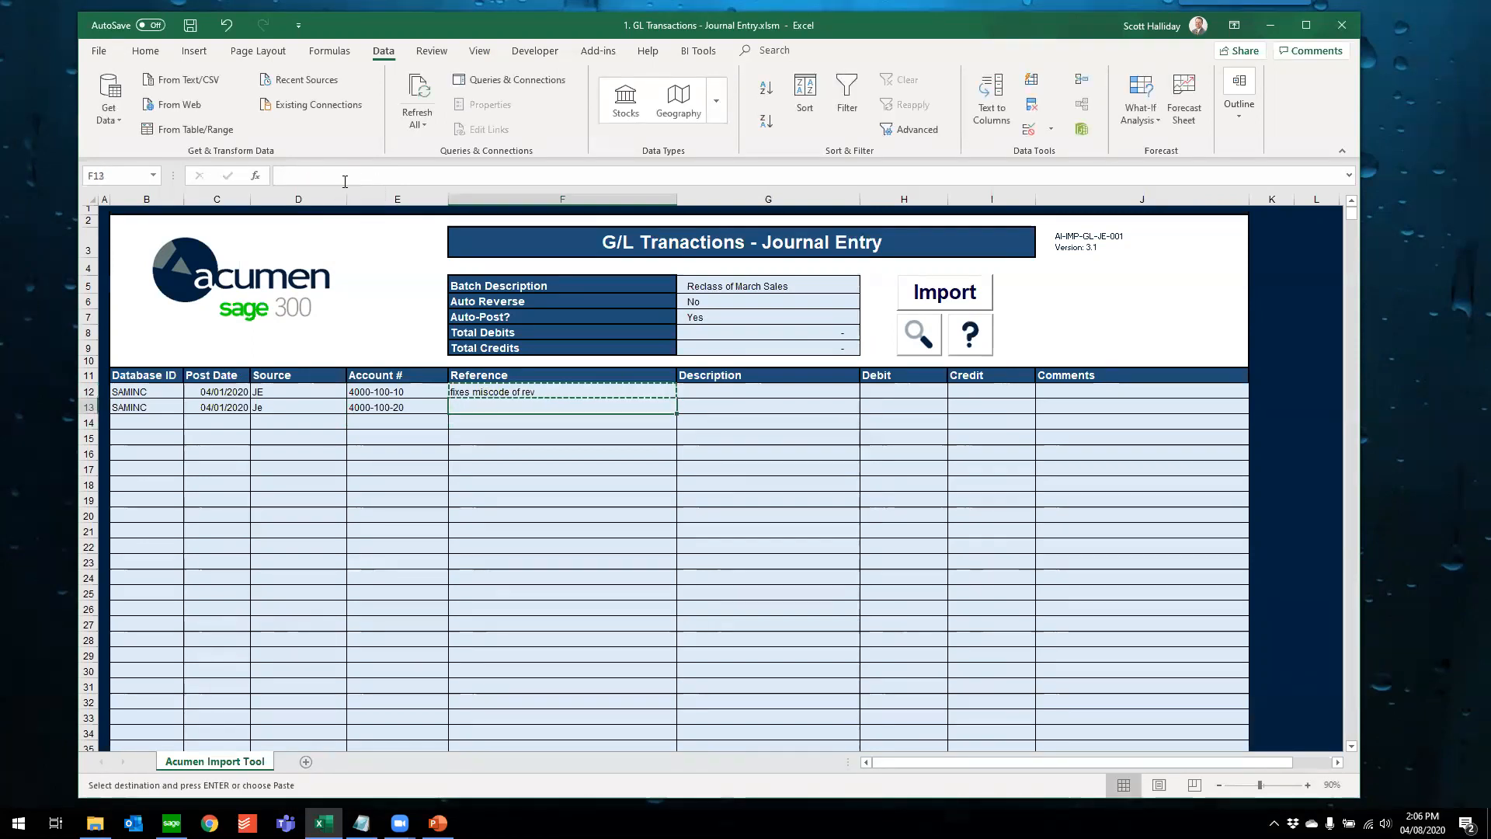
pyautogui.hotkey('ctrl', 'v')
pyautogui.press('Right')
pyautogui.press('Right')
pyautogui.press('Up')
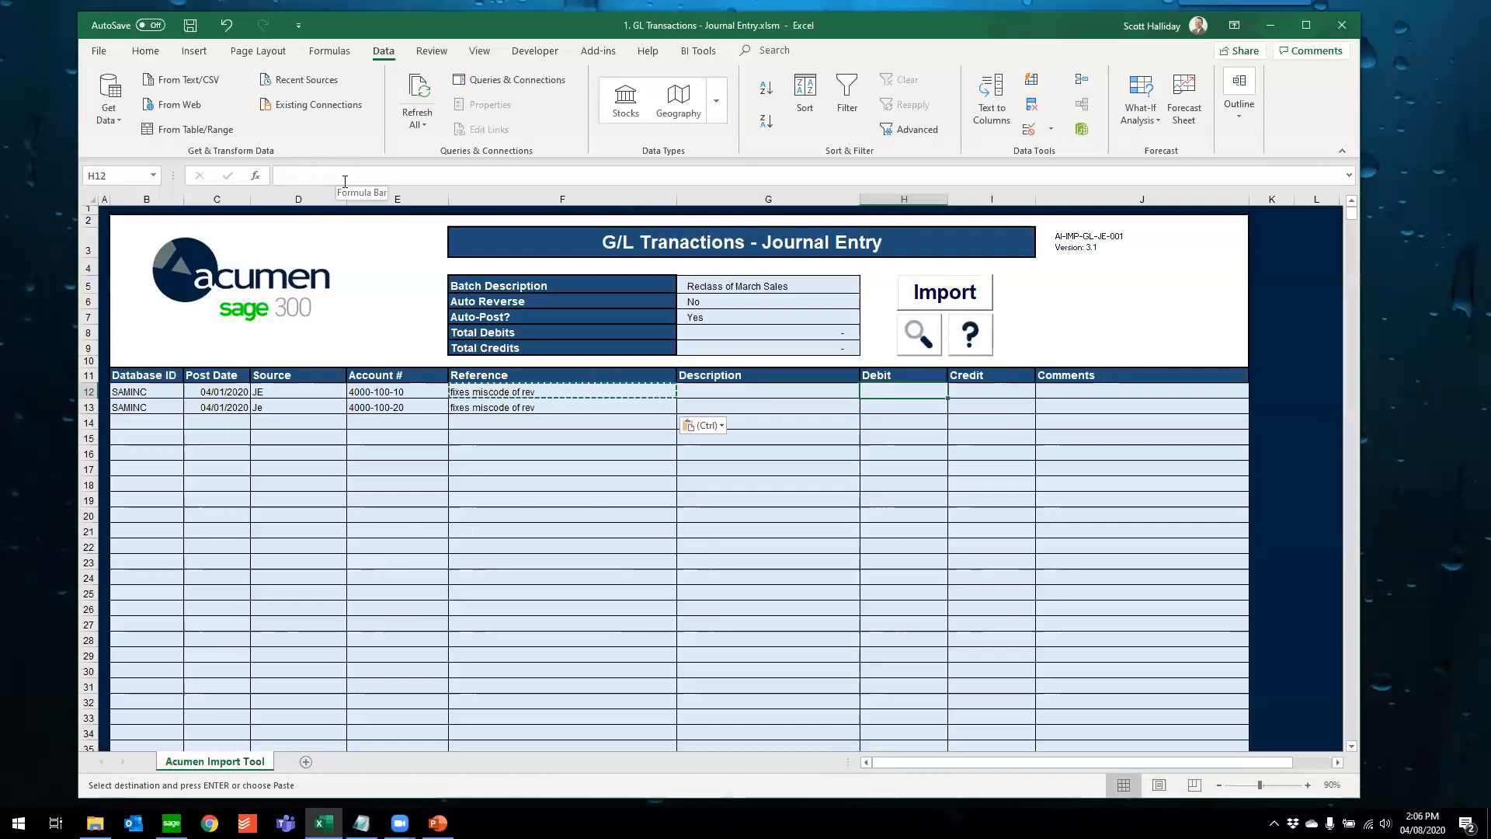
# Enter a debit of 1000 in row 12 and a credit of 1000 in row 13
pyautogui.write('1000')
pyautogui.press('Return')
pyautogui.press('Right')
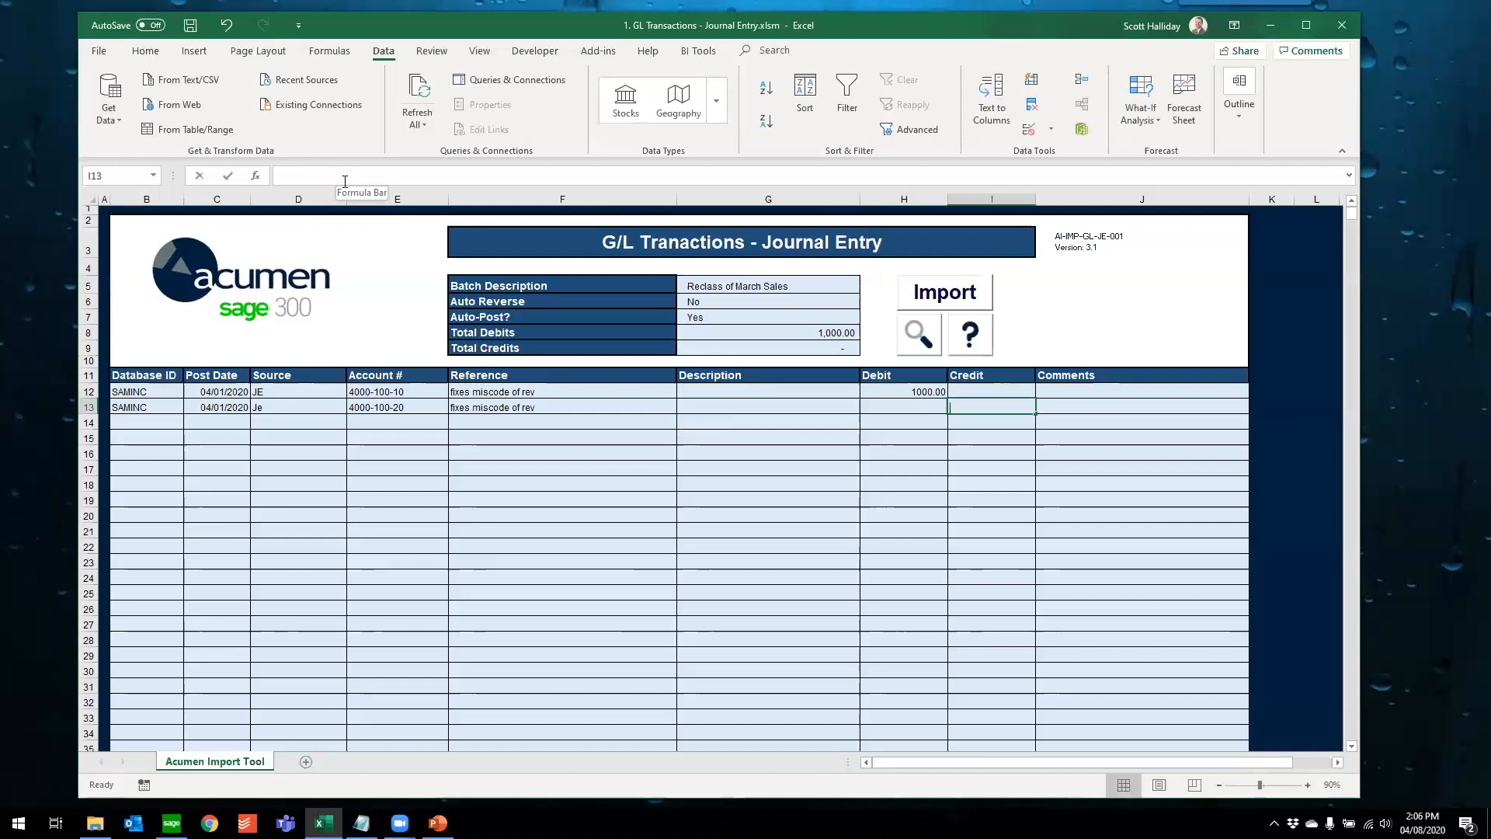
pyautogui.write('1000')
pyautogui.press('Return')
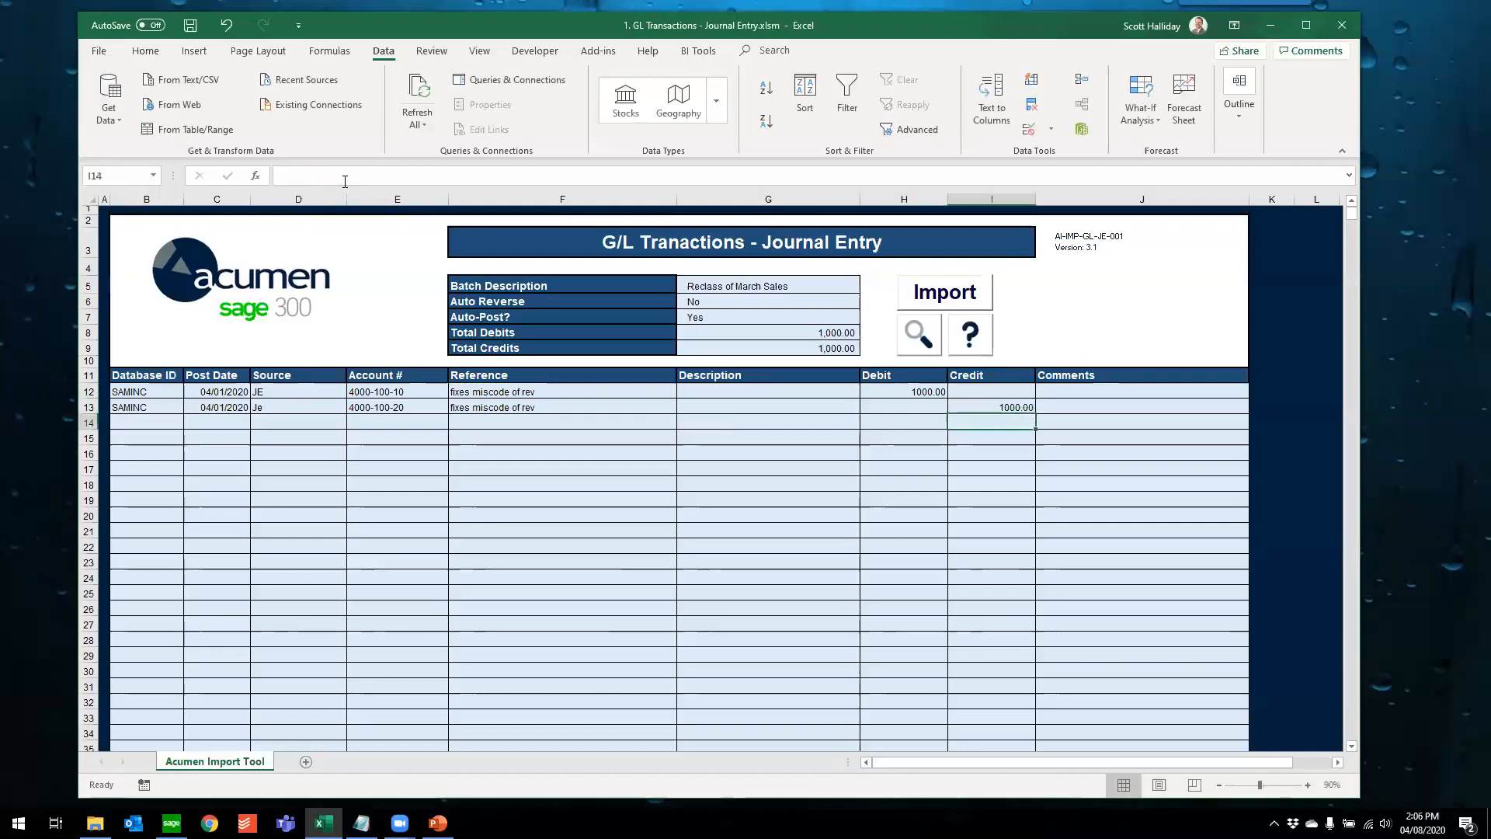
pyautogui.click(138, 422)
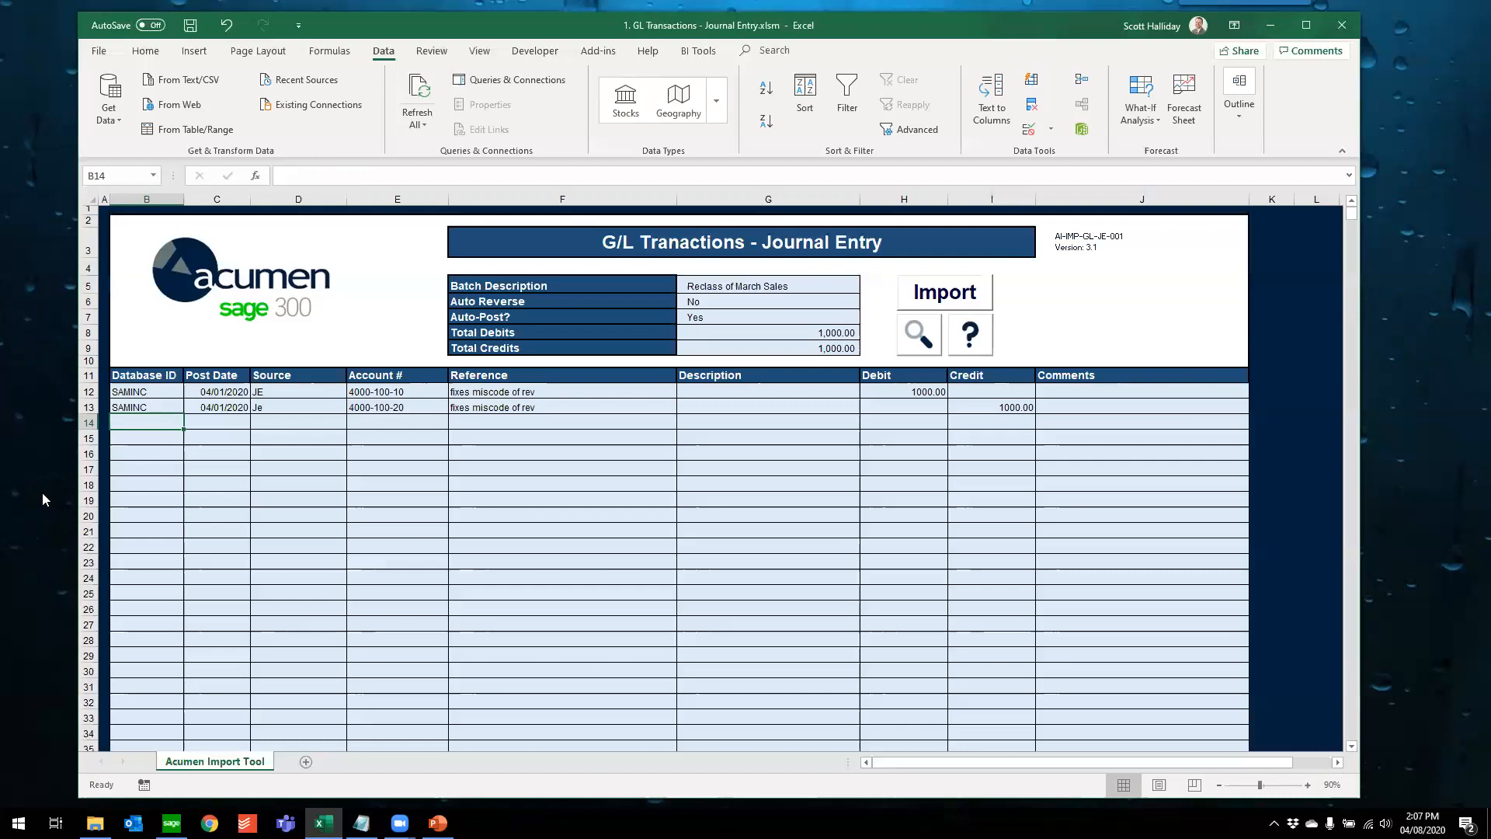
# Change row 13's source to "bad", try to import the entry, and check the note on the flagged source cell
pyautogui.click(292, 407)
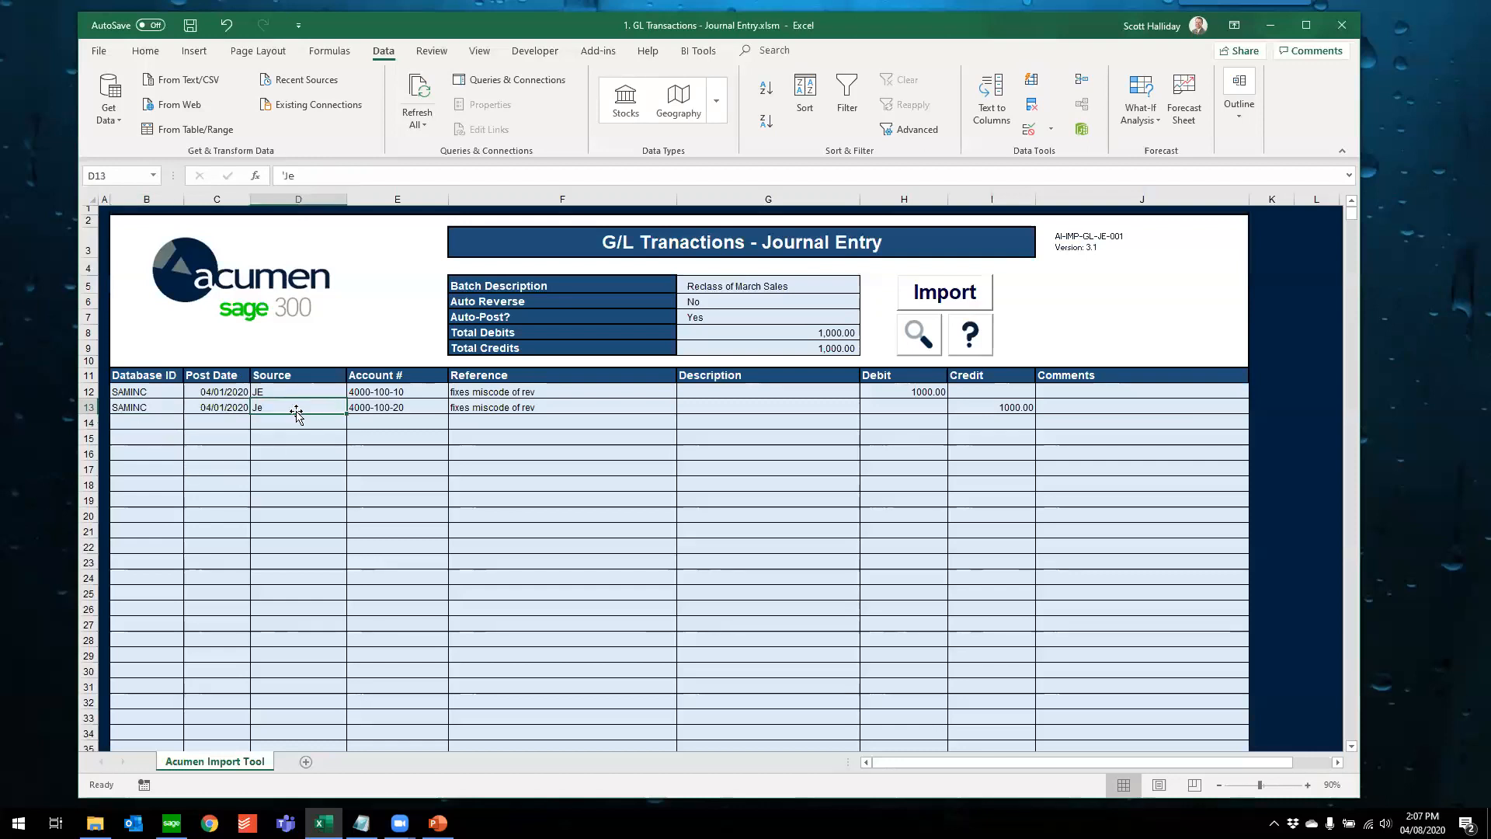
pyautogui.write('bad')
pyautogui.press('Return')
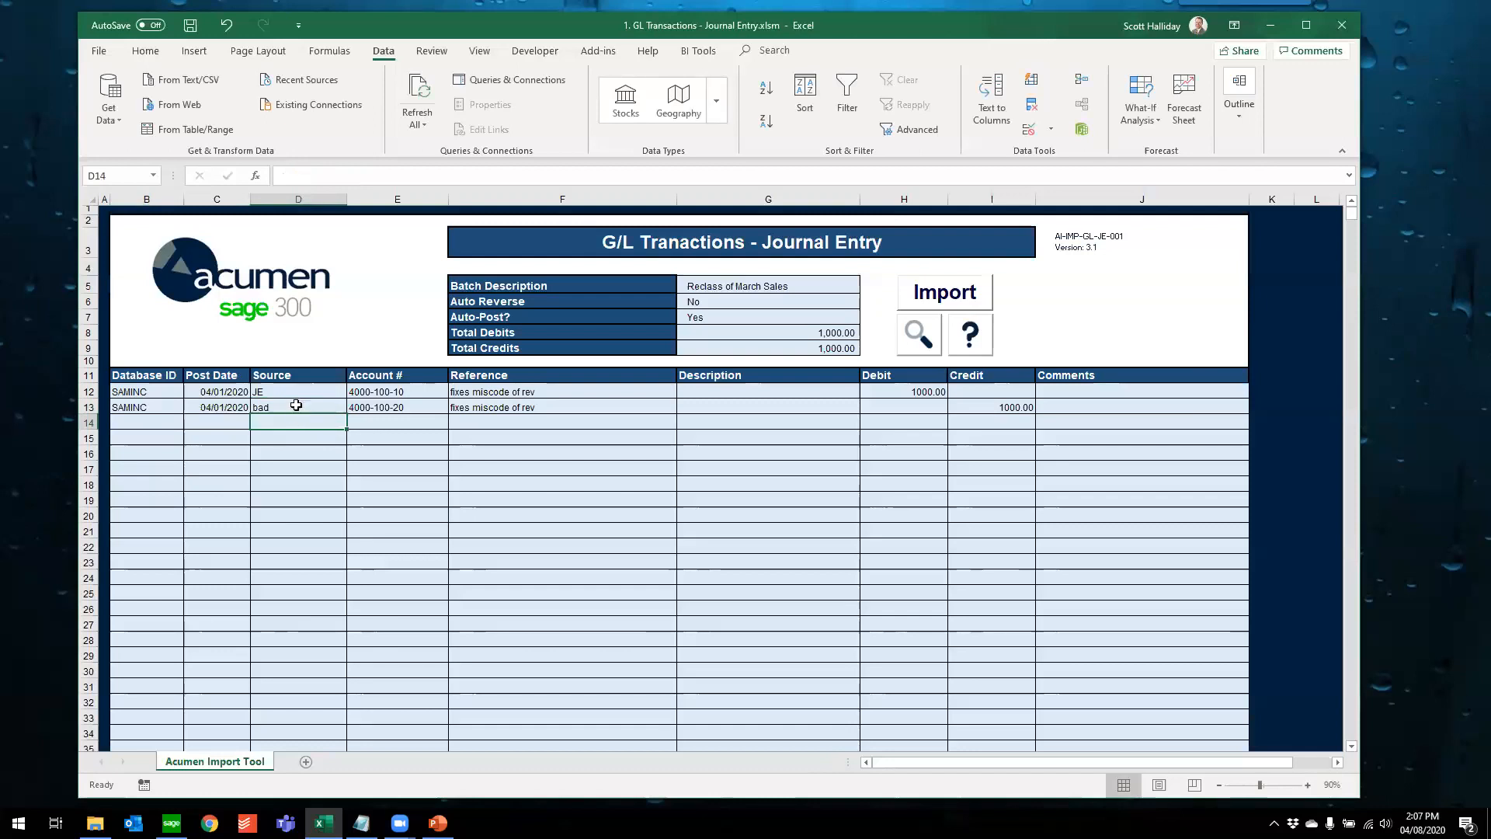
pyautogui.click(944, 295)
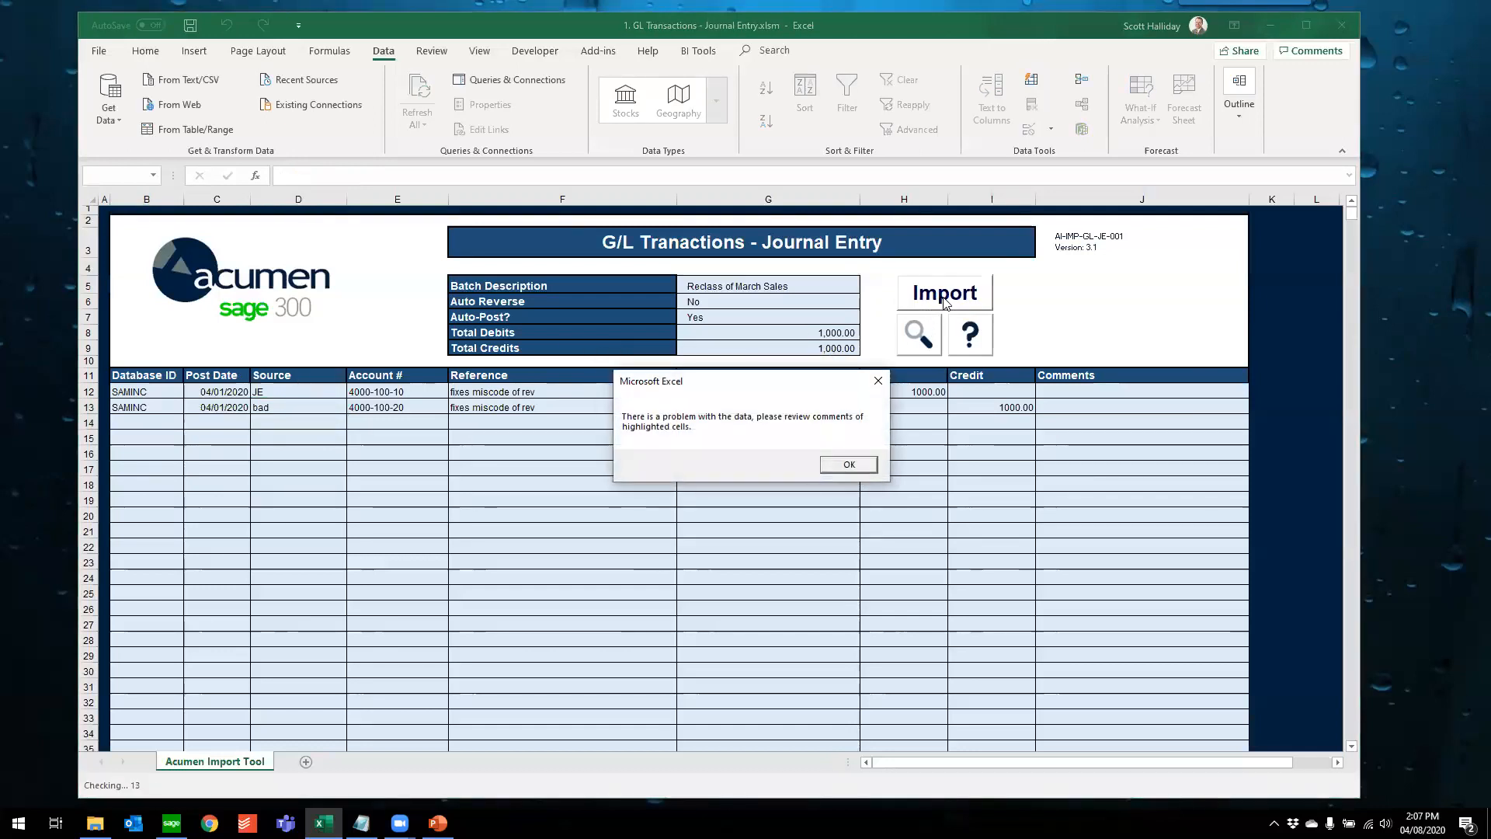
pyautogui.click(845, 464)
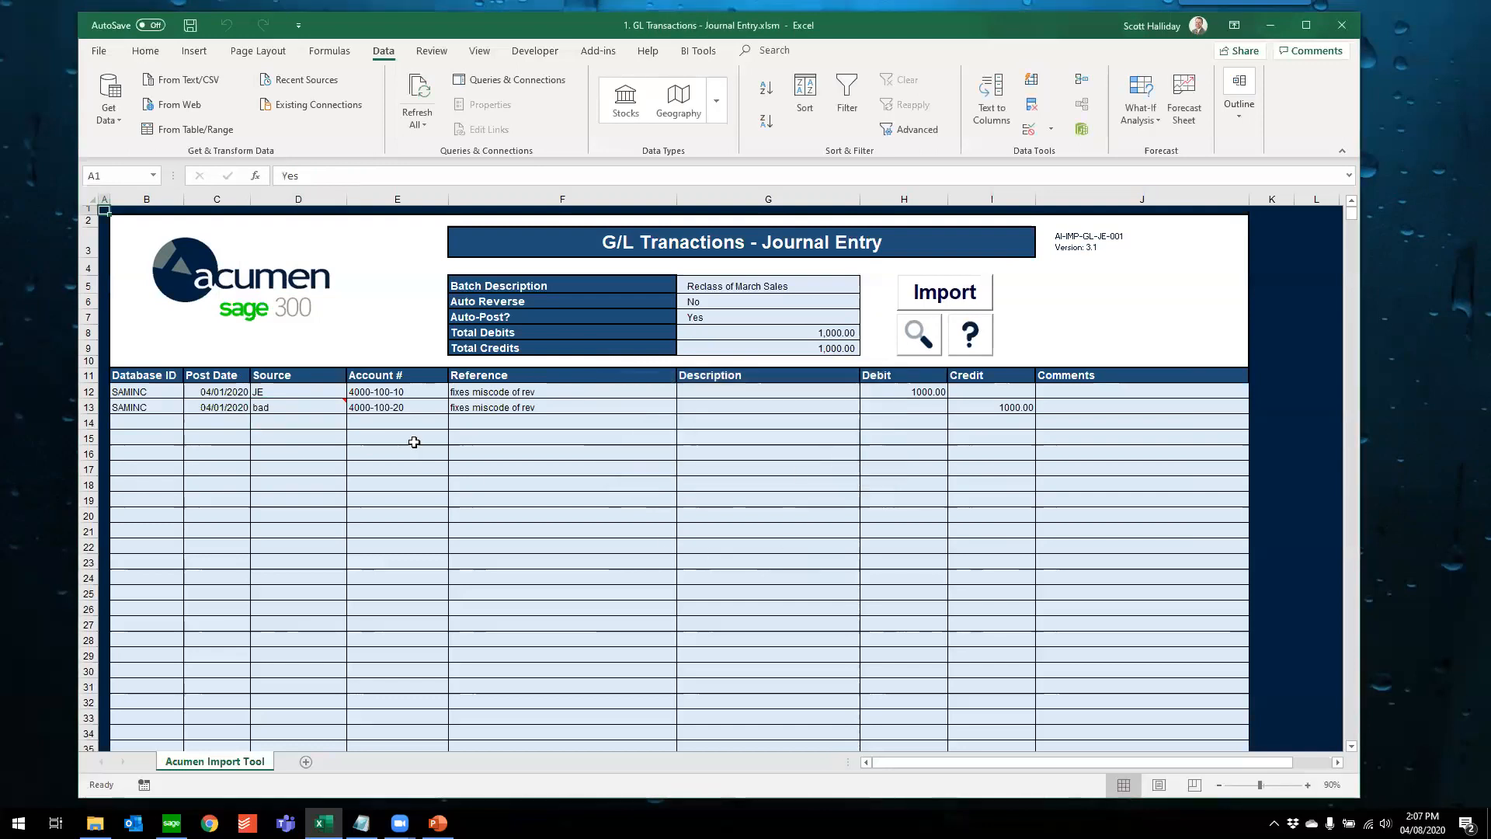
pyautogui.moveTo(324, 398)
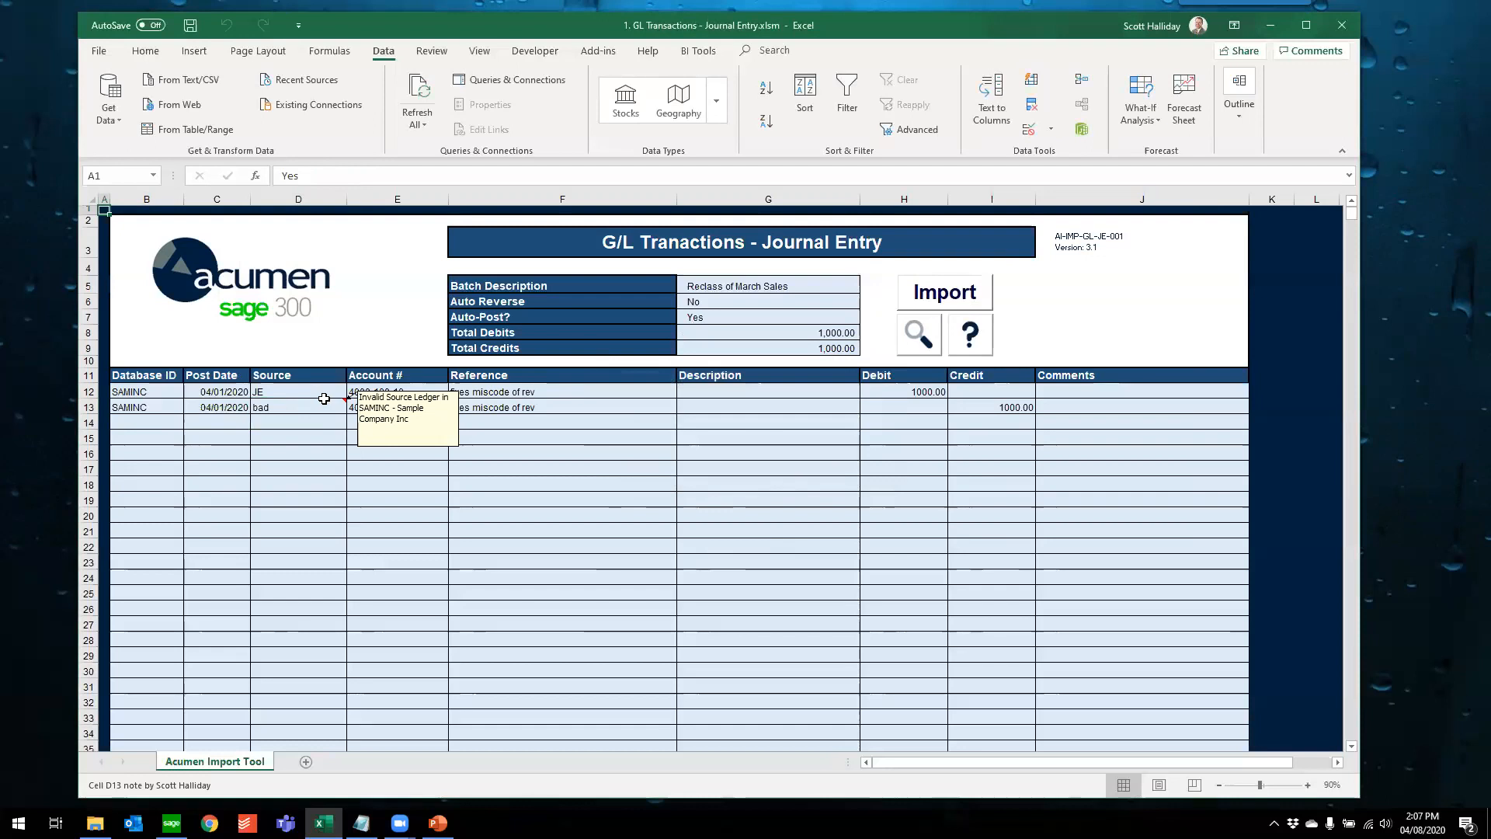
# Look up the source codes for row 13's source cell and pick JE, G/L Journal Entry
pyautogui.click(323, 401)
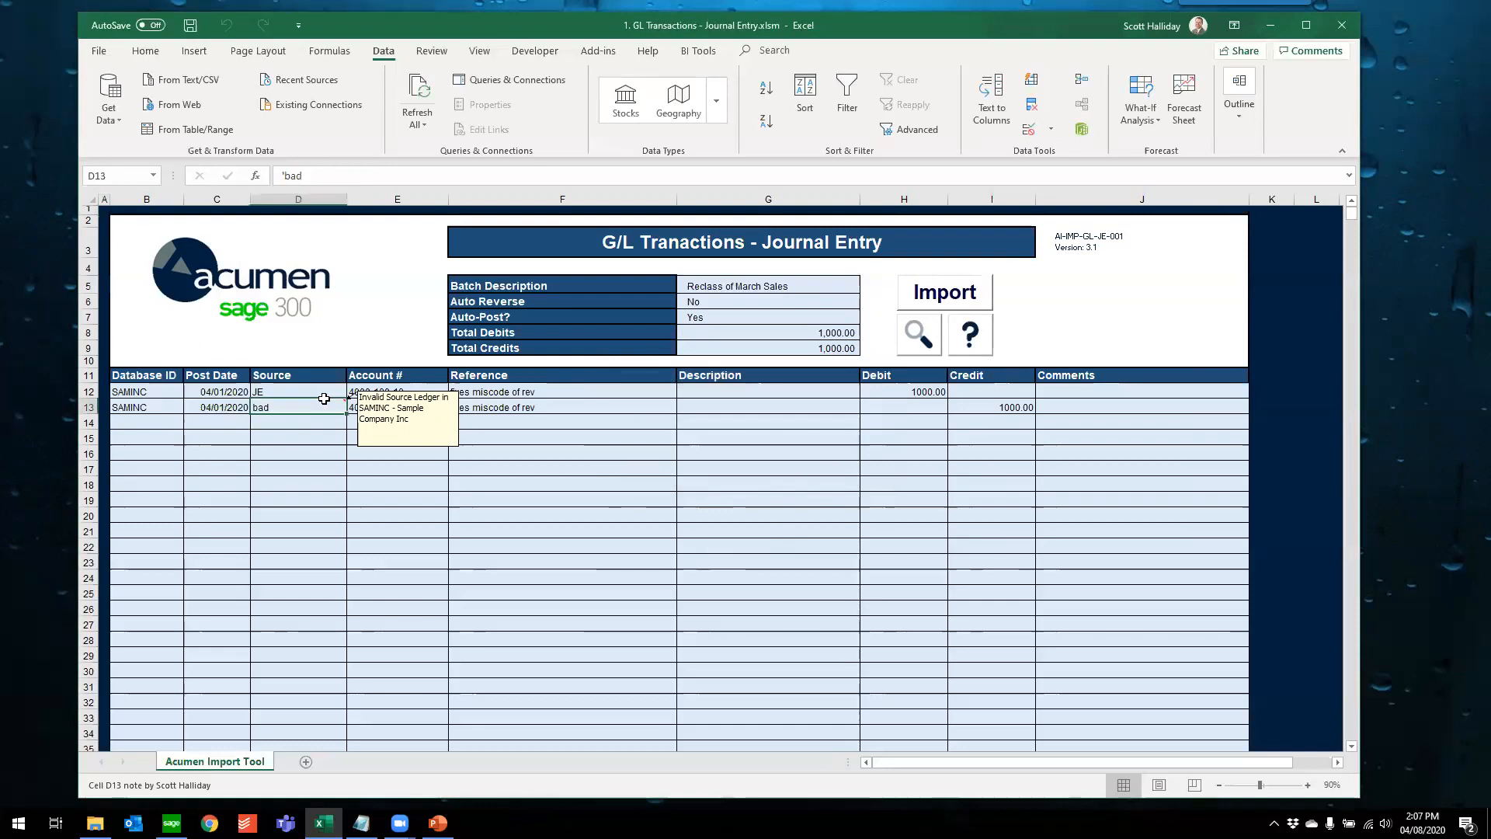
pyautogui.click(927, 336)
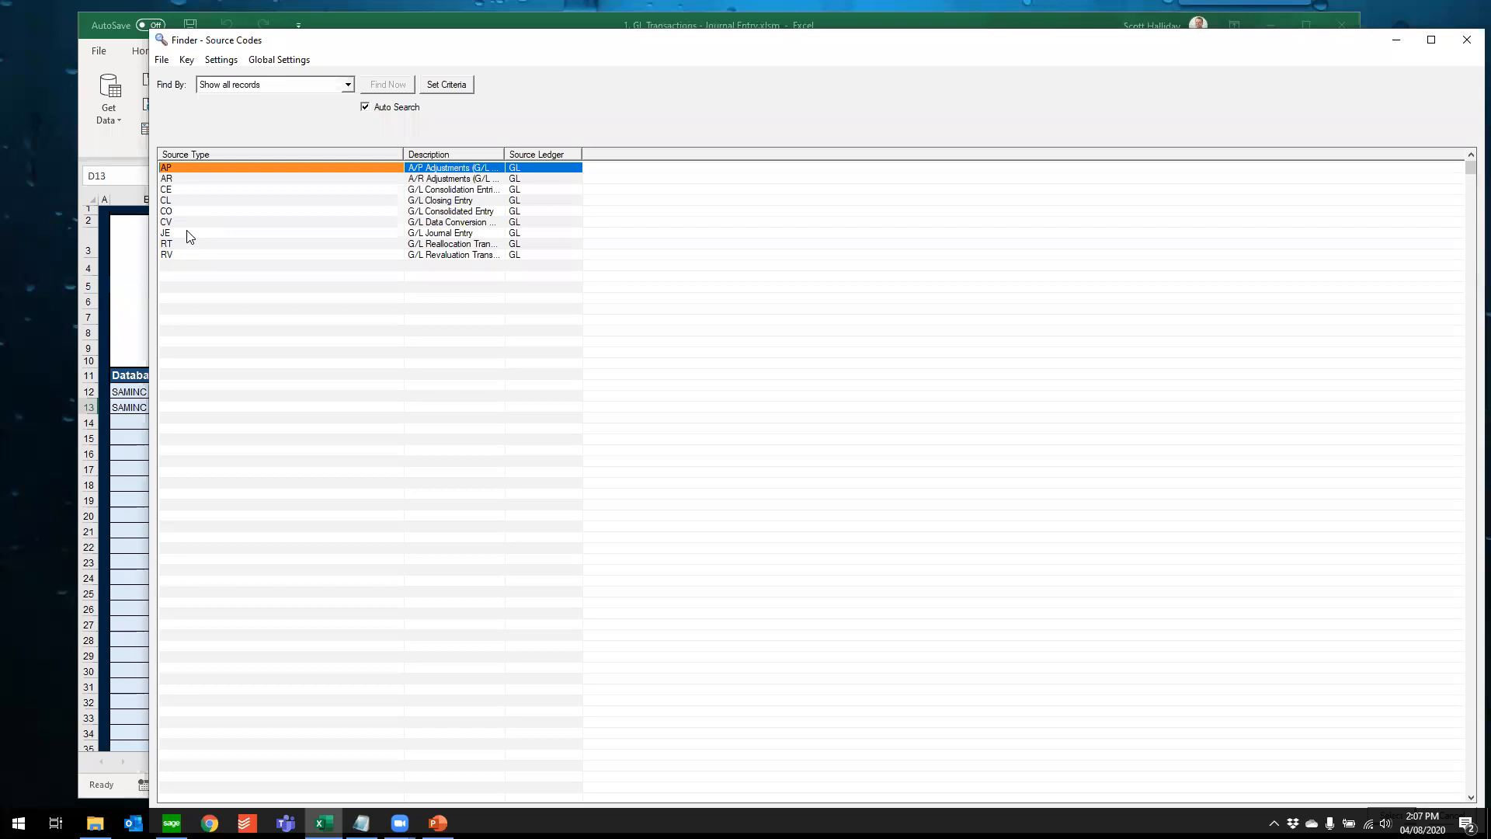
pyautogui.doubleClick(187, 232)
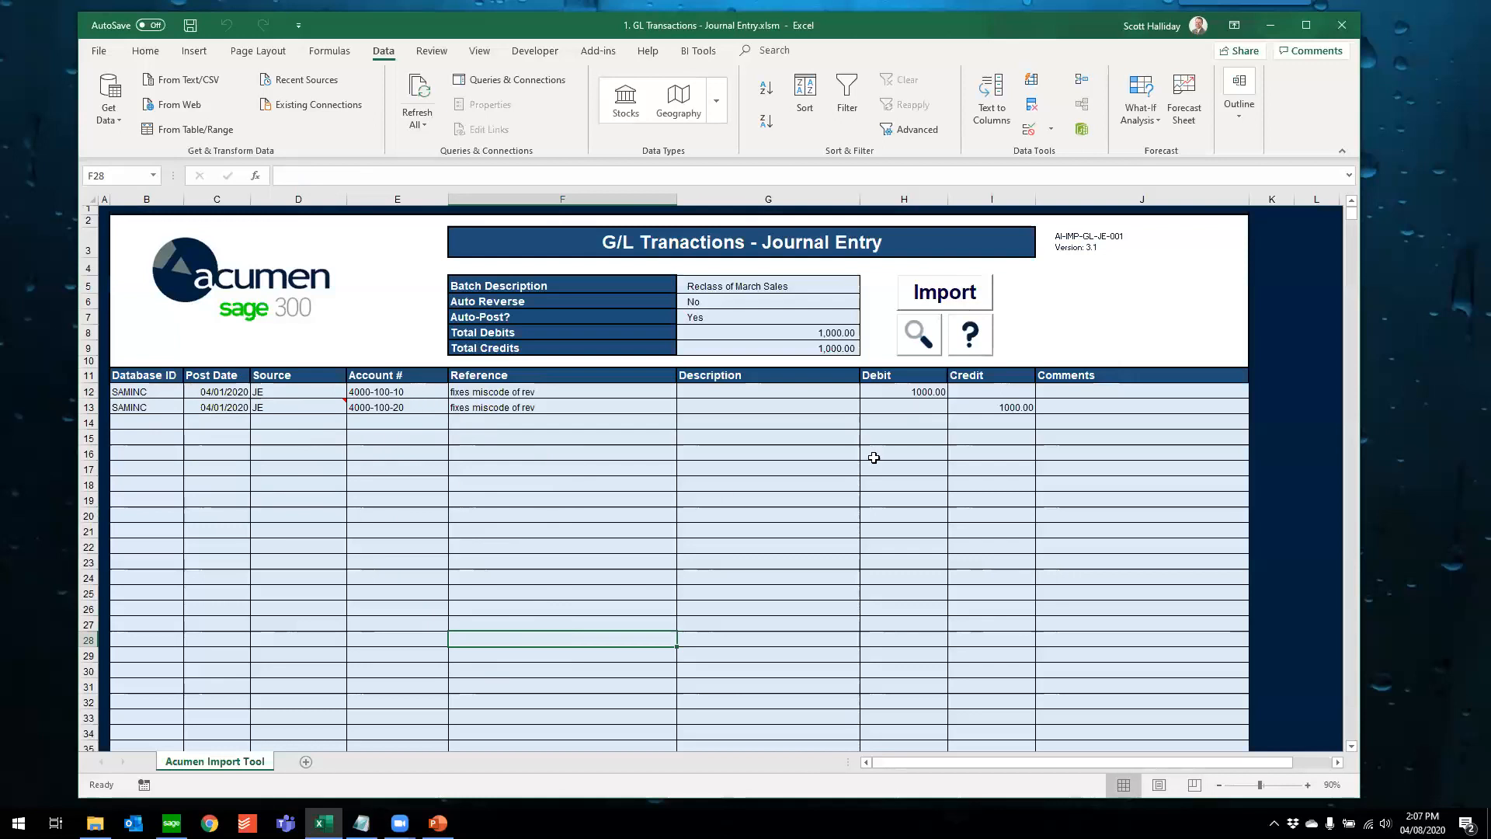
# Validate the journal entry, run the import into Sage 300, and highlight the batch number in the posting message
pyautogui.click(934, 291)
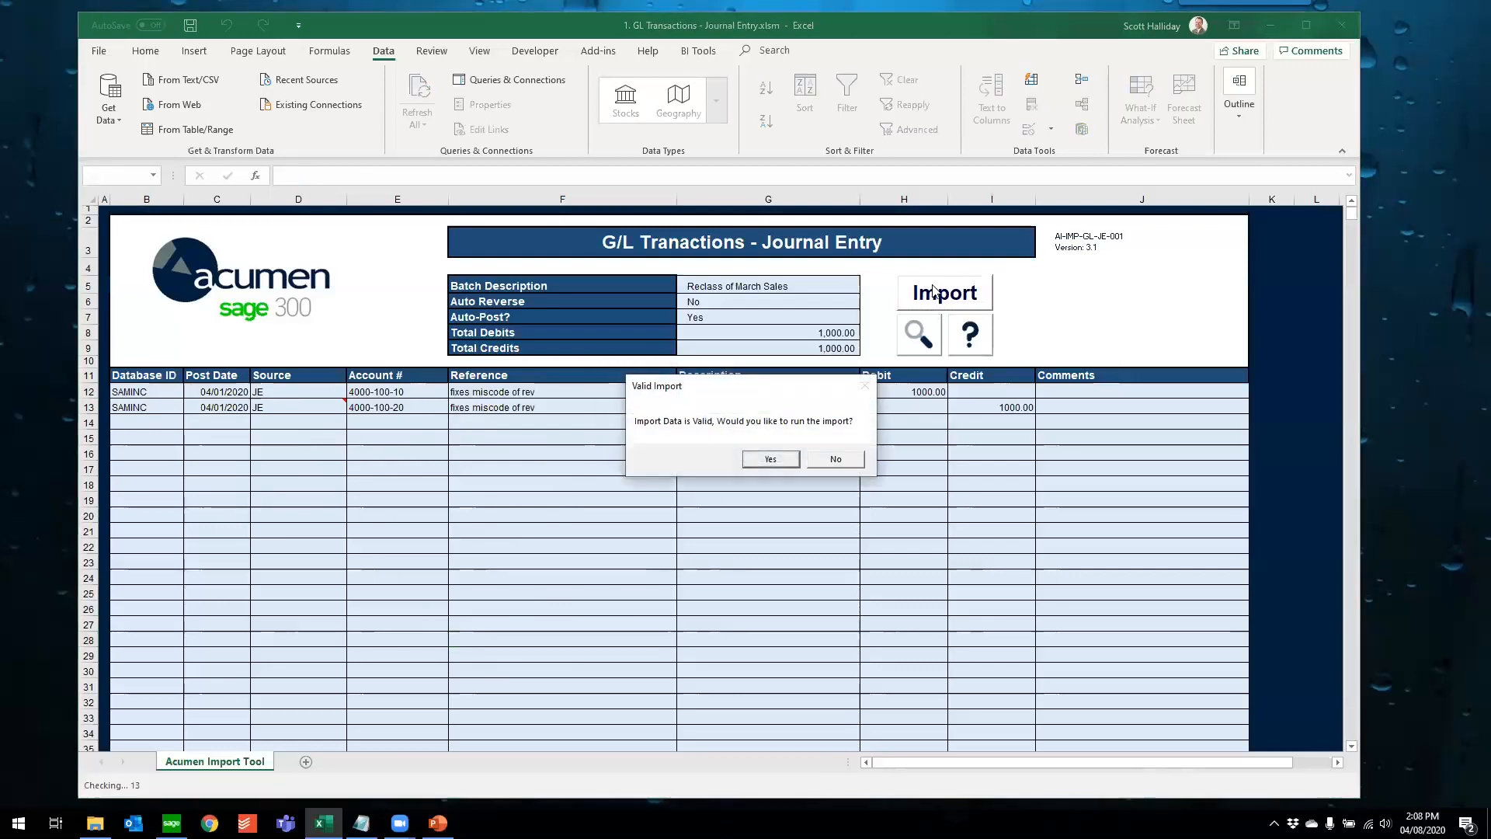
pyautogui.click(775, 463)
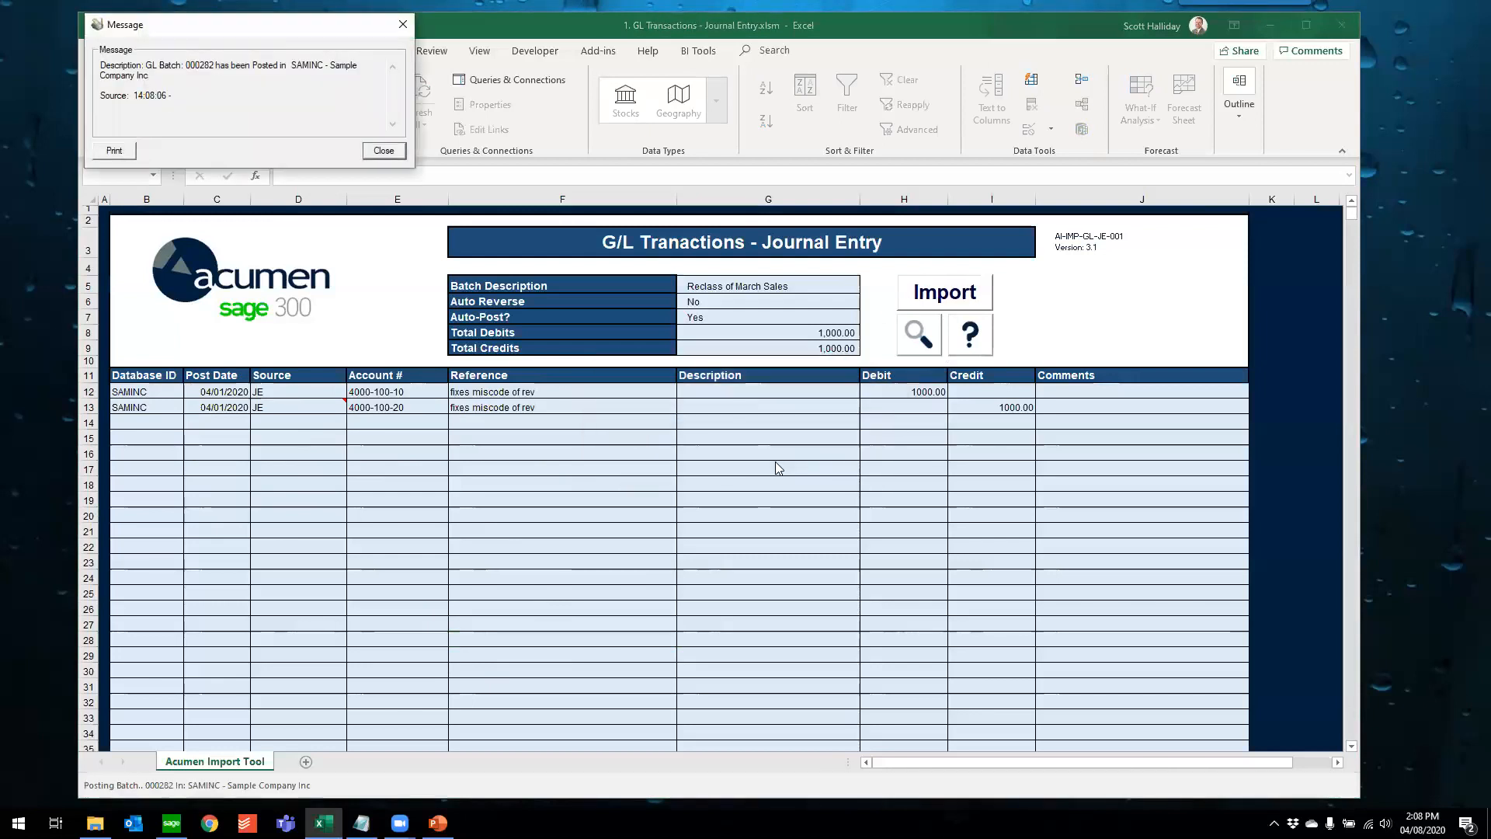
pyautogui.doubleClick(201, 67)
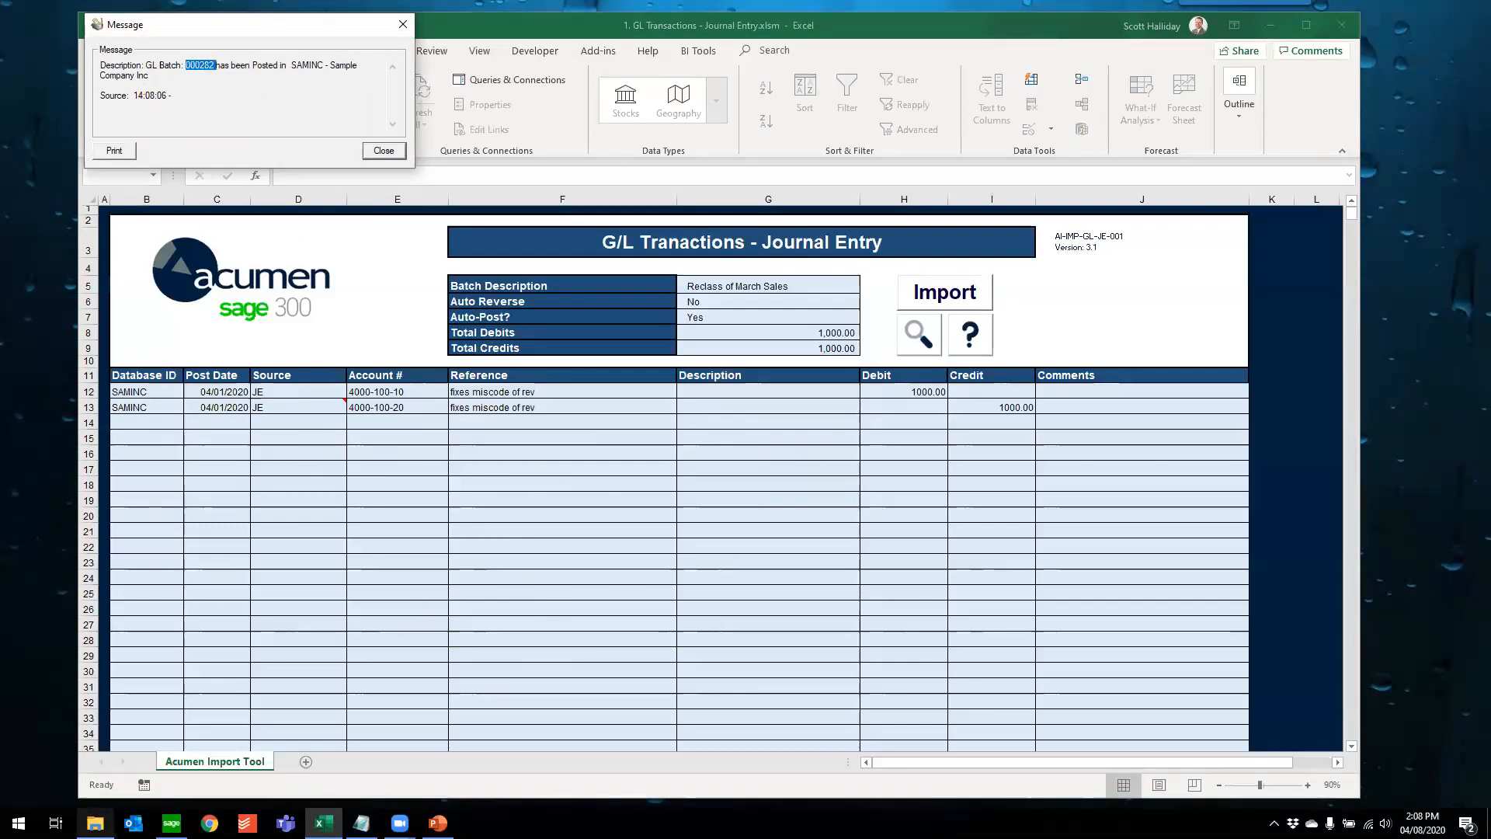
# Switch to Sage 300, open the "Reclass of March Sales" batch from the G/L Batch List to review it, and close the posting message
pyautogui.click(172, 822)
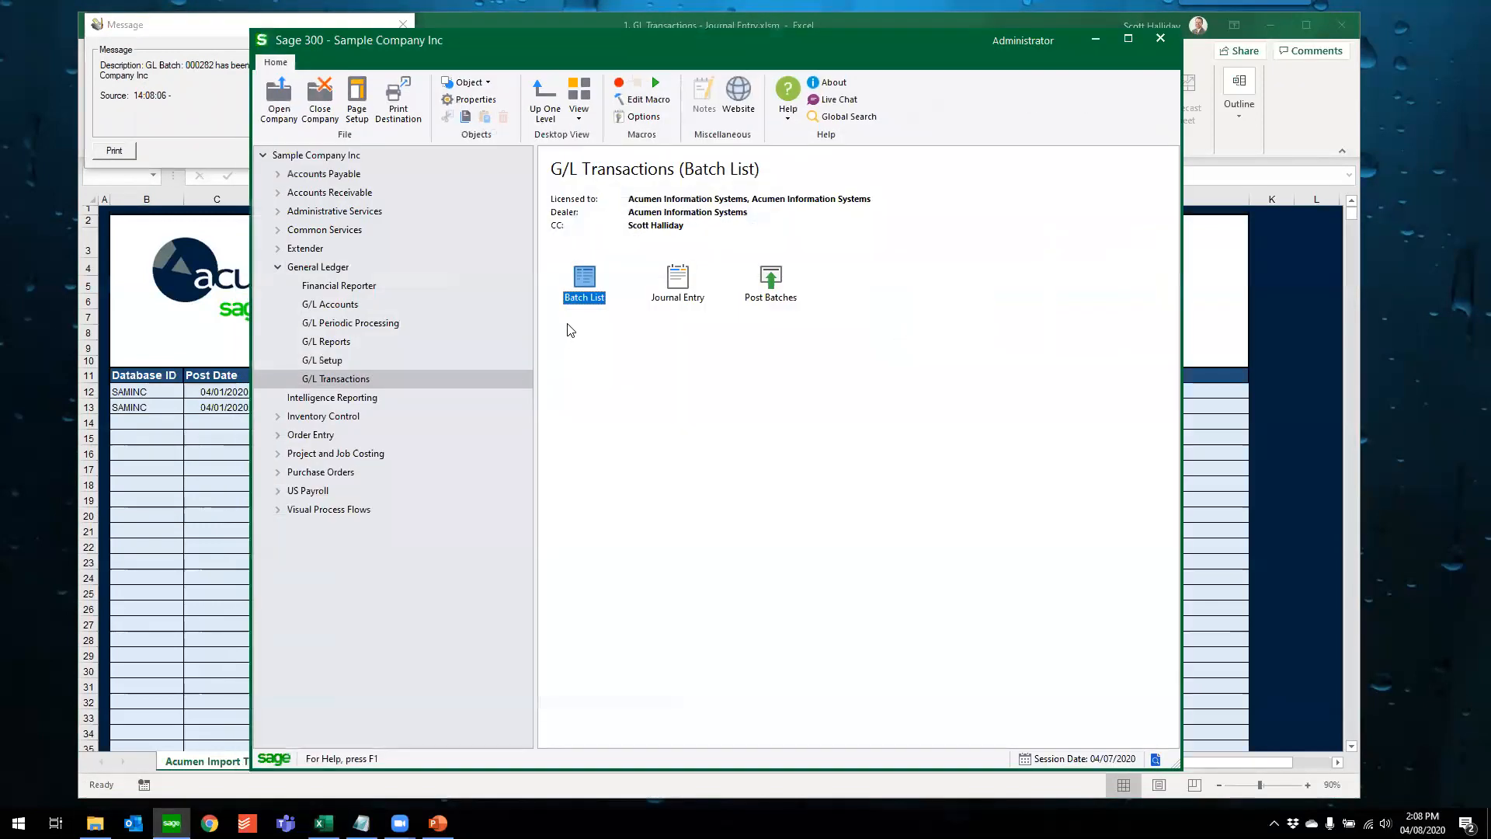
pyautogui.doubleClick(584, 292)
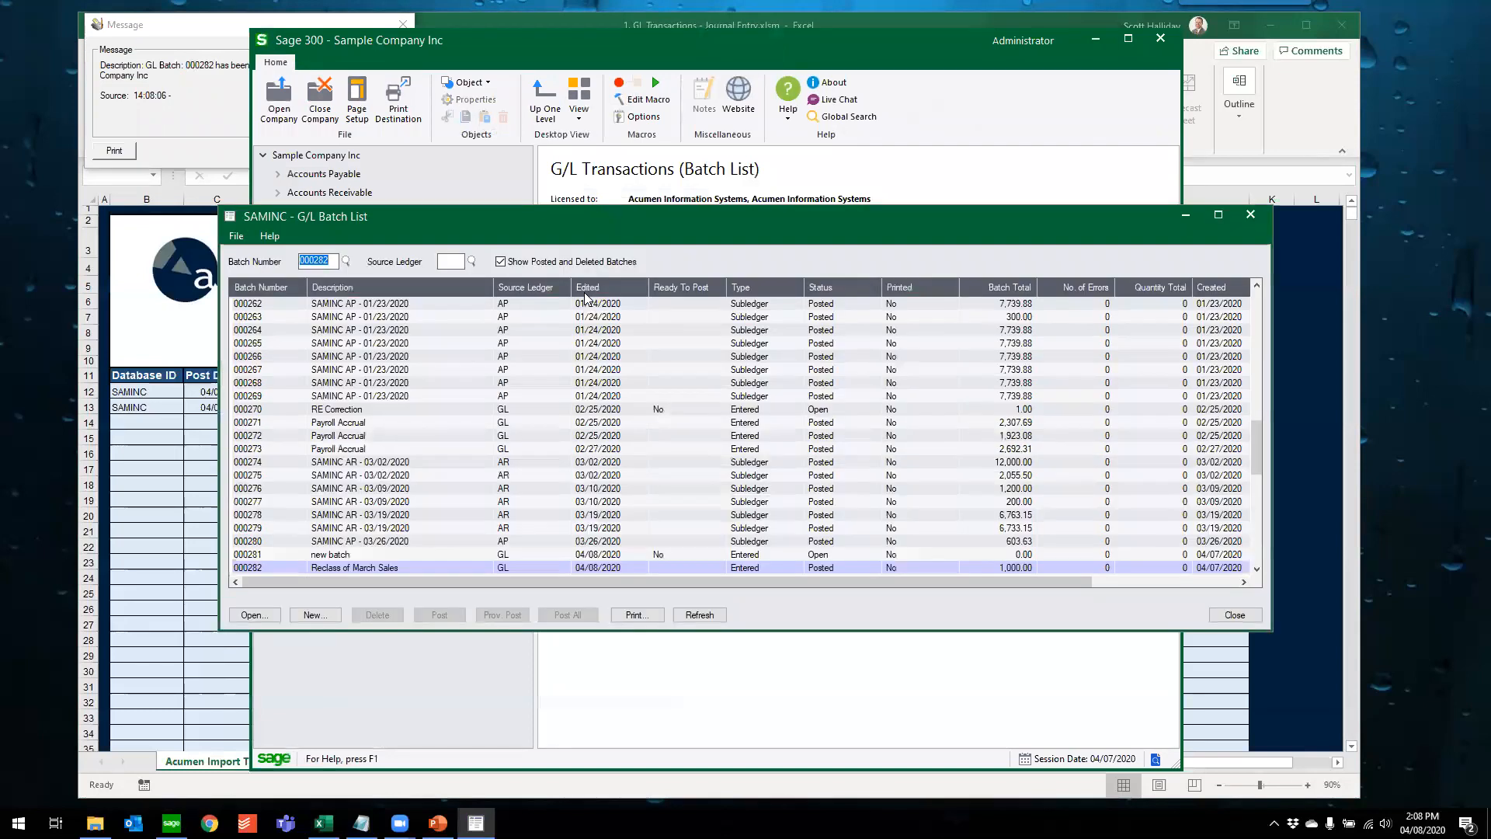
pyautogui.click(701, 615)
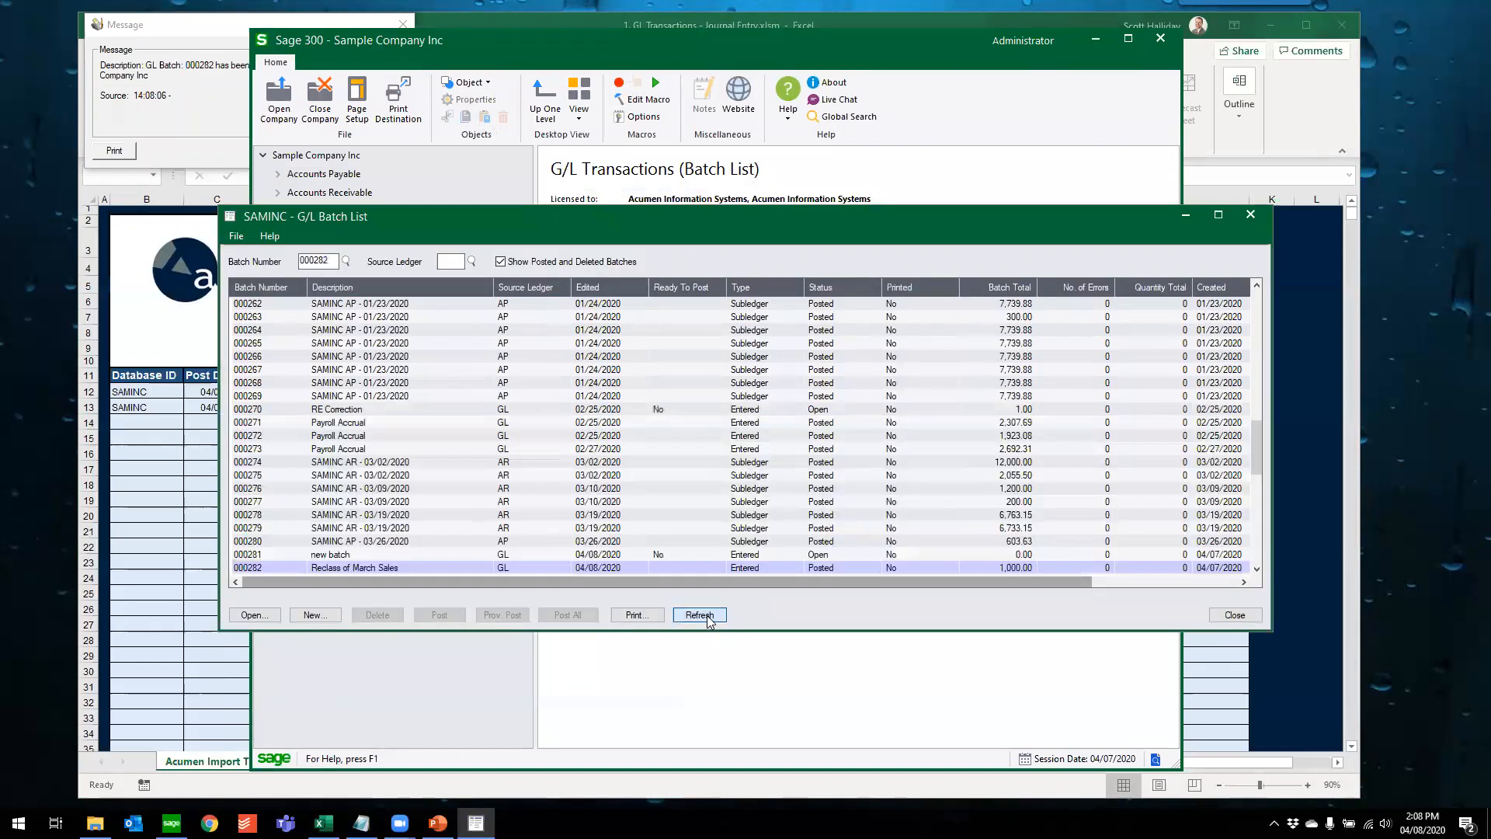
pyautogui.click(295, 570)
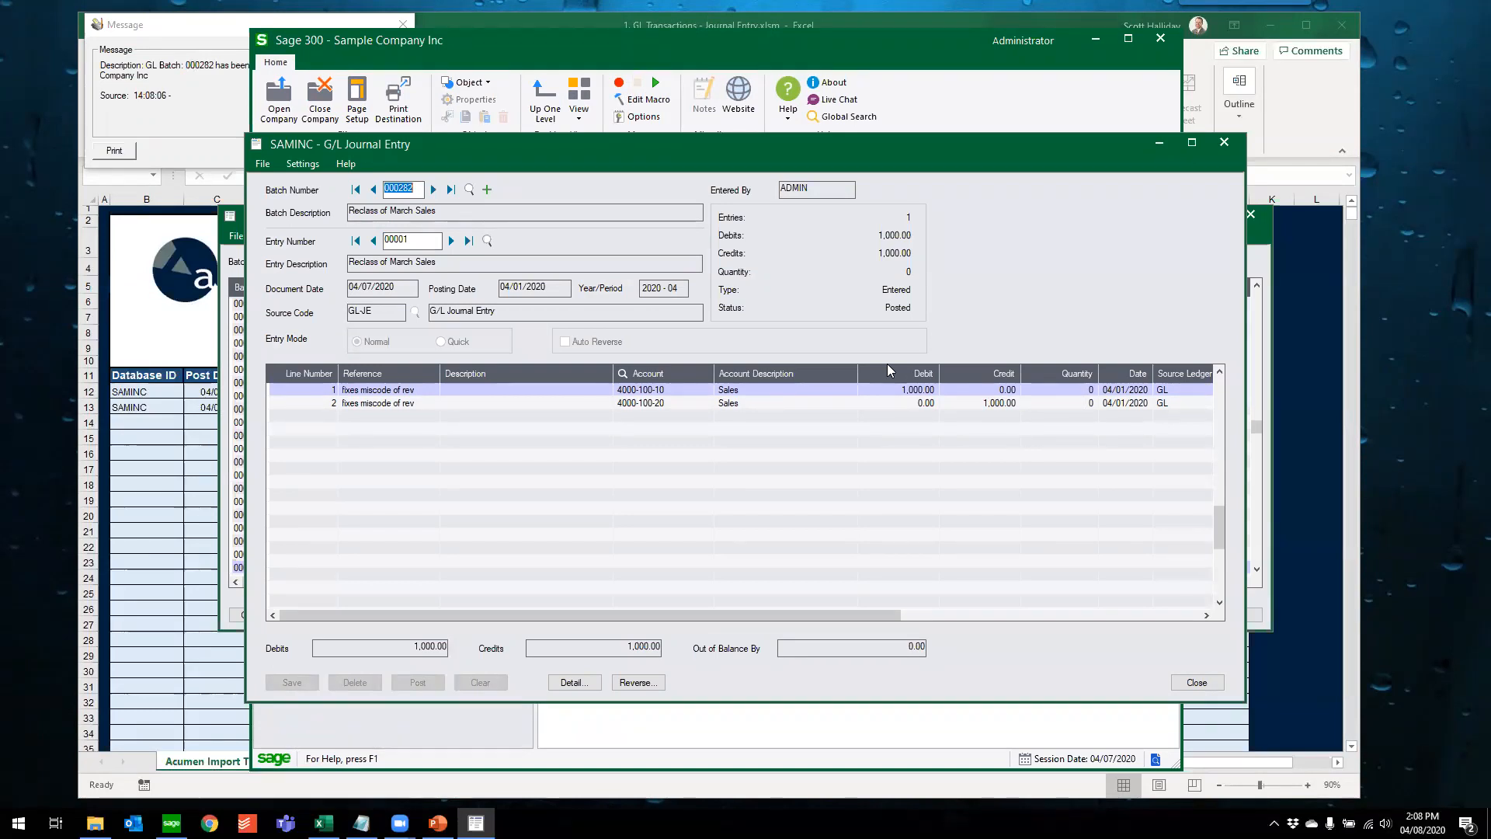
pyautogui.click(1224, 142)
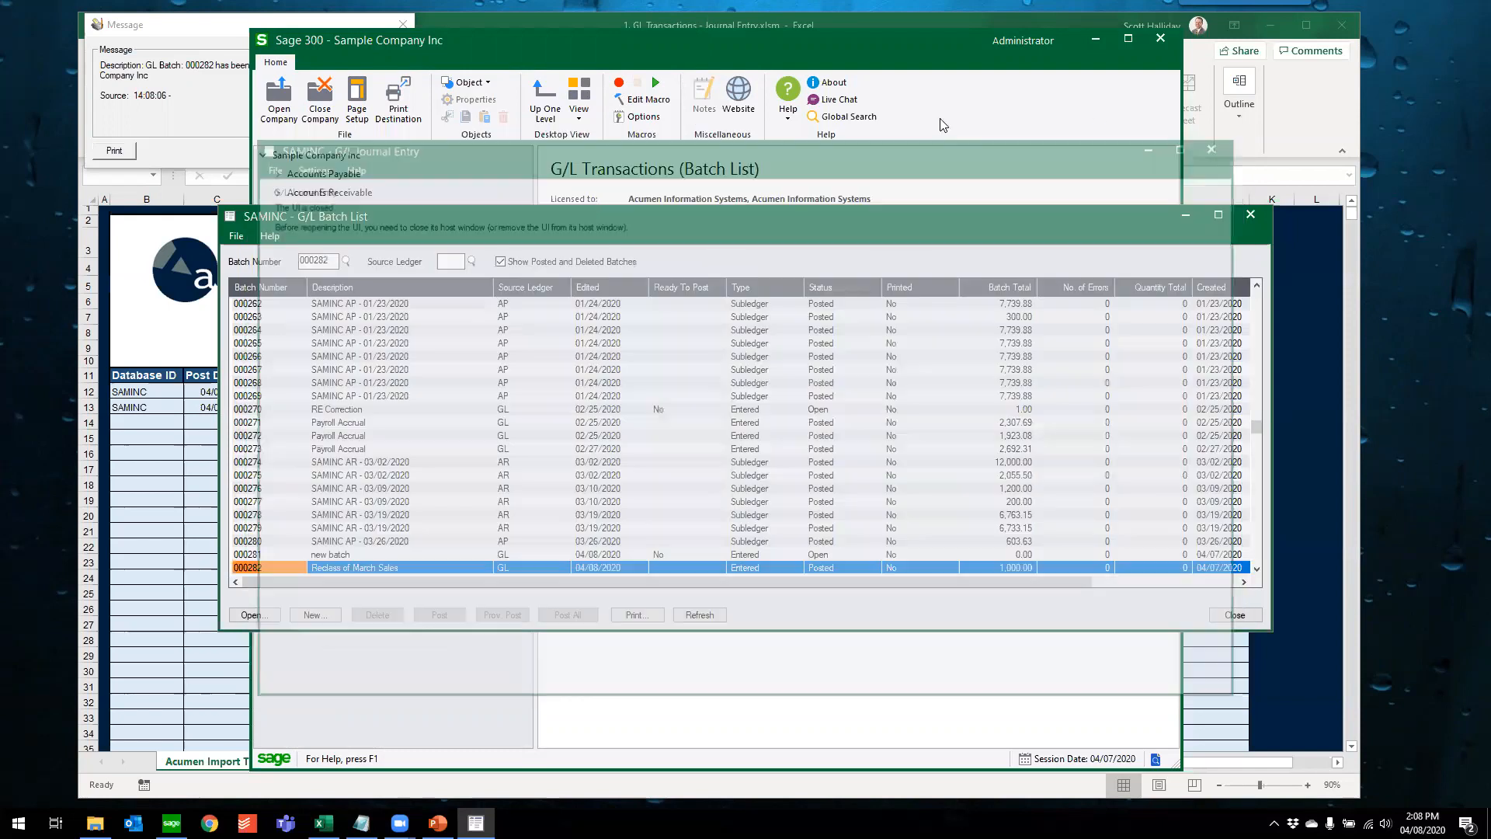
pyautogui.click(216, 153)
pyautogui.click(384, 149)
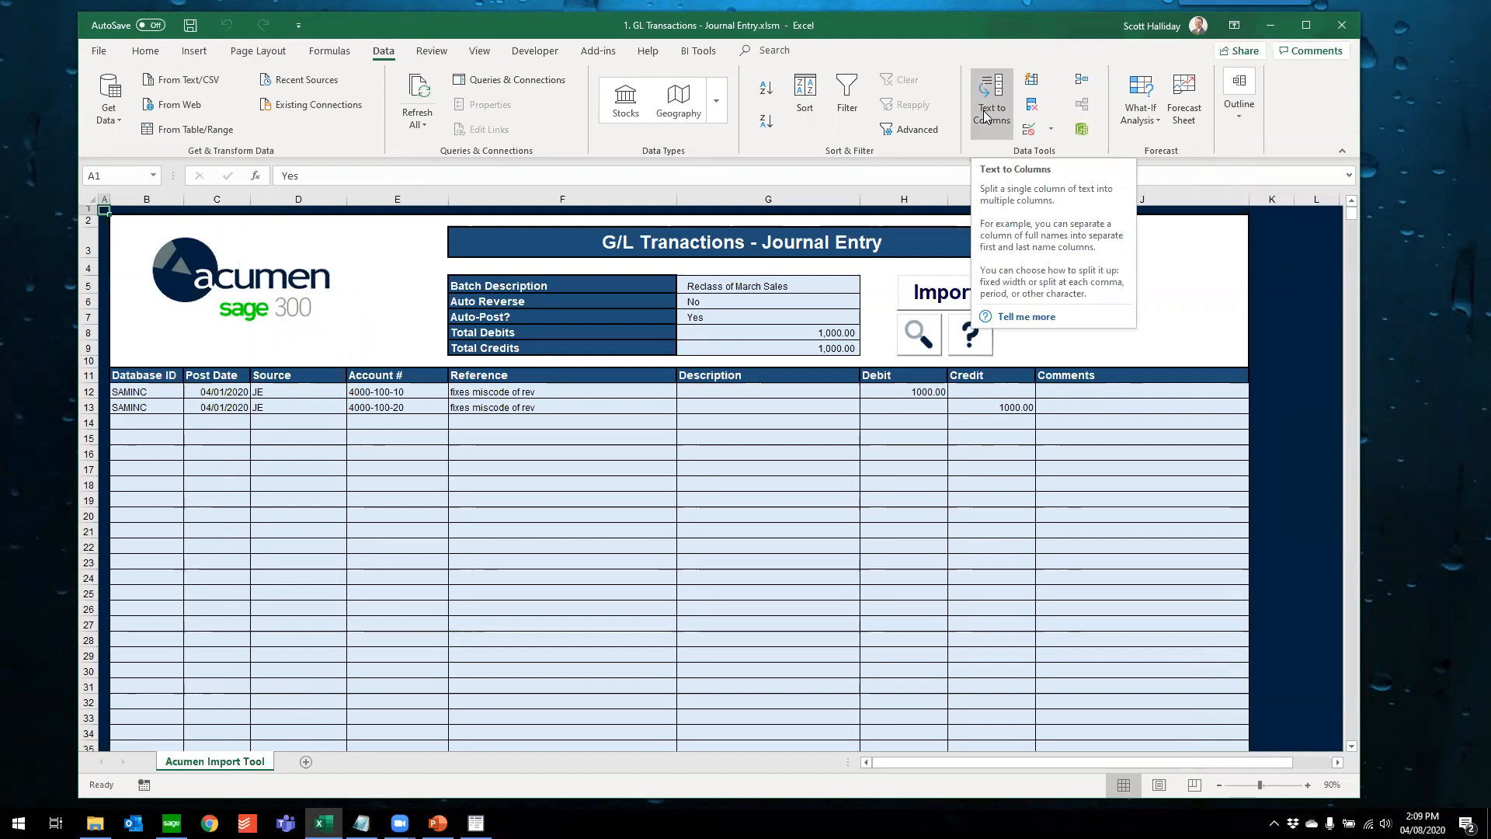
# Set the batch description to "Payroll Accrual" and choose Yes for Auto Reverse
pyautogui.click(743, 283)
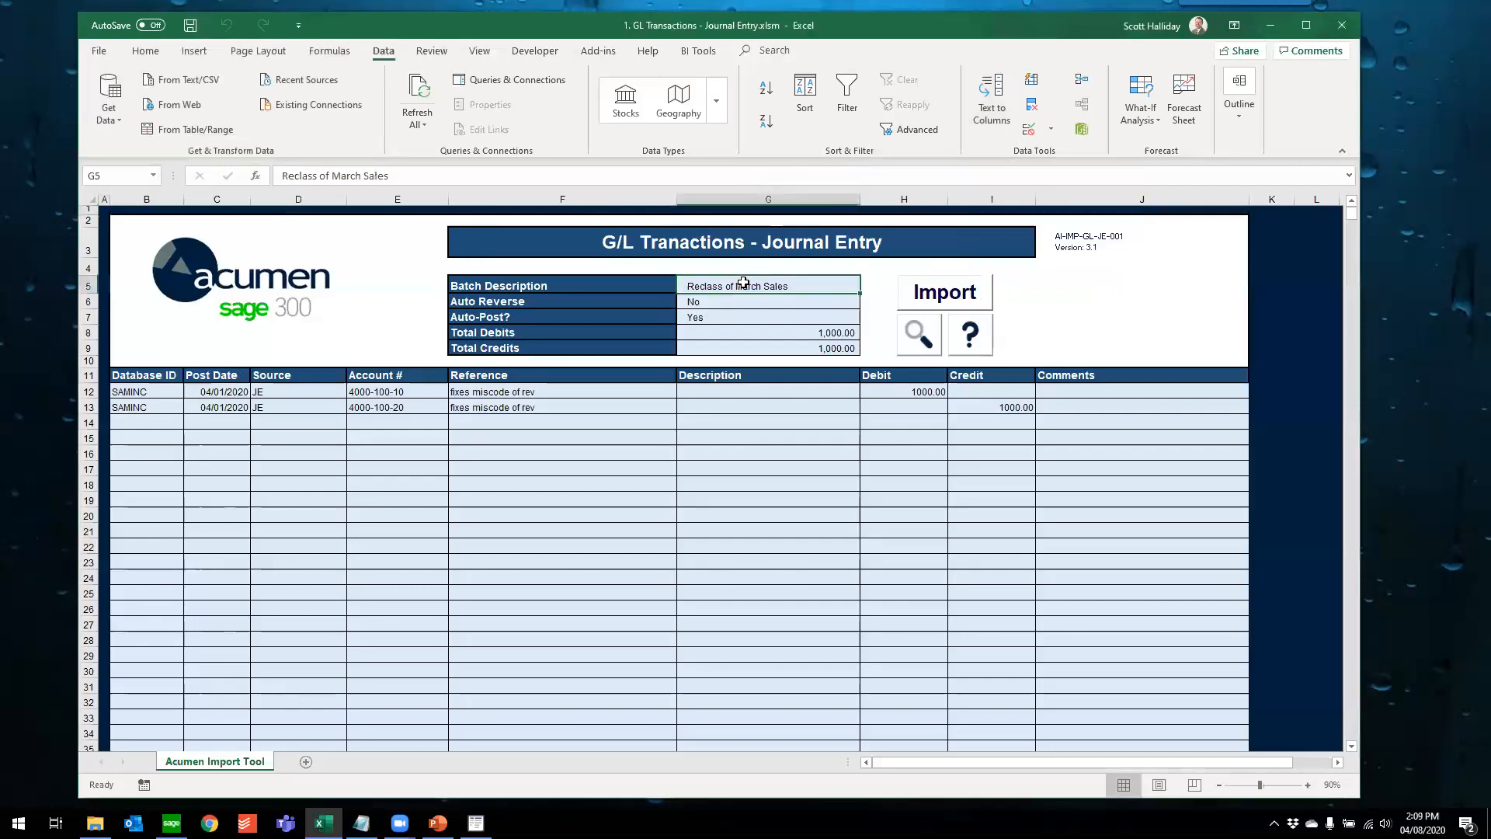
pyautogui.write('Pay')
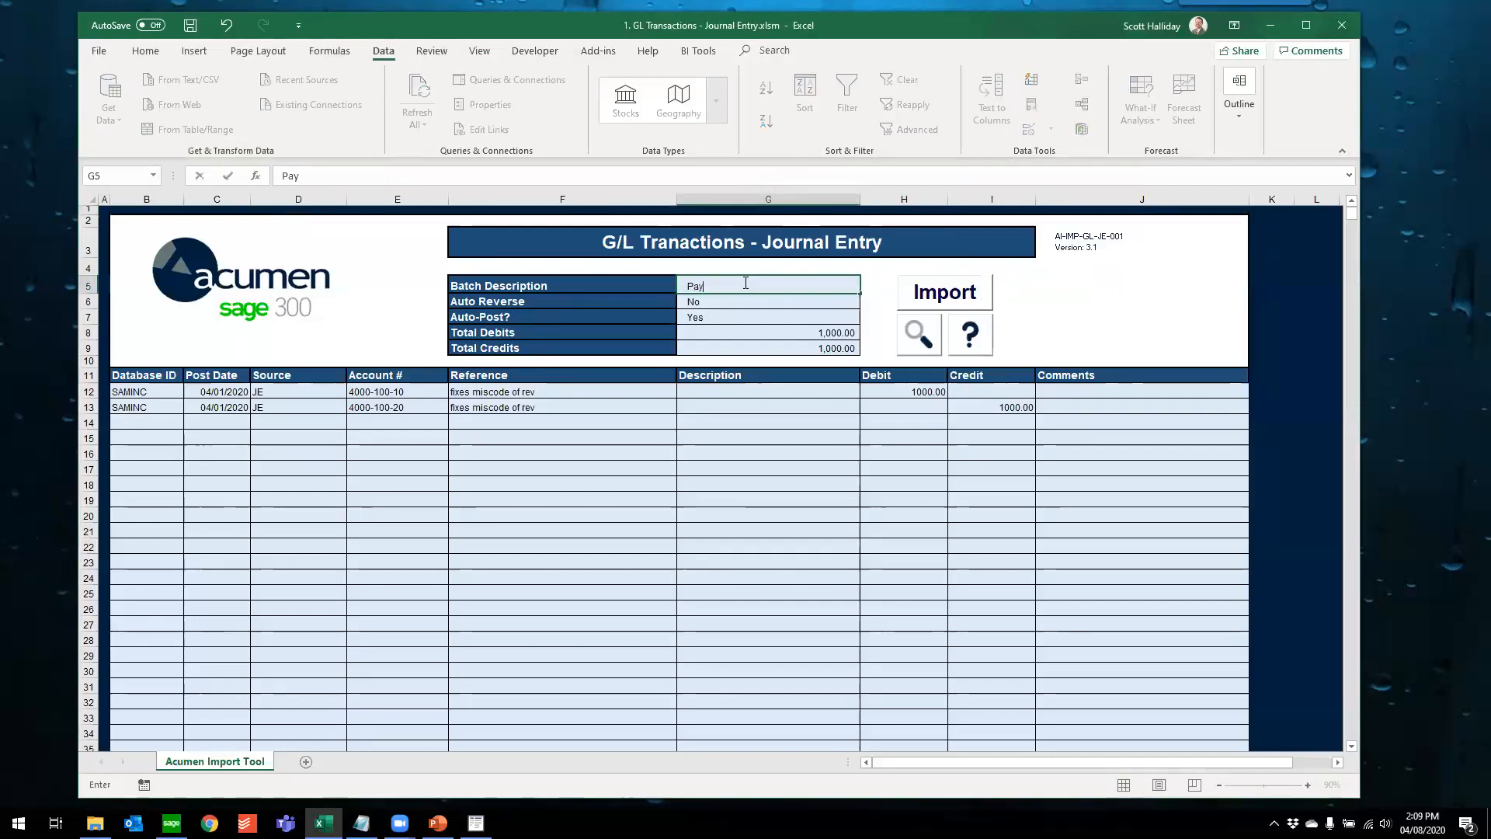
pyautogui.write('roll Accrual')
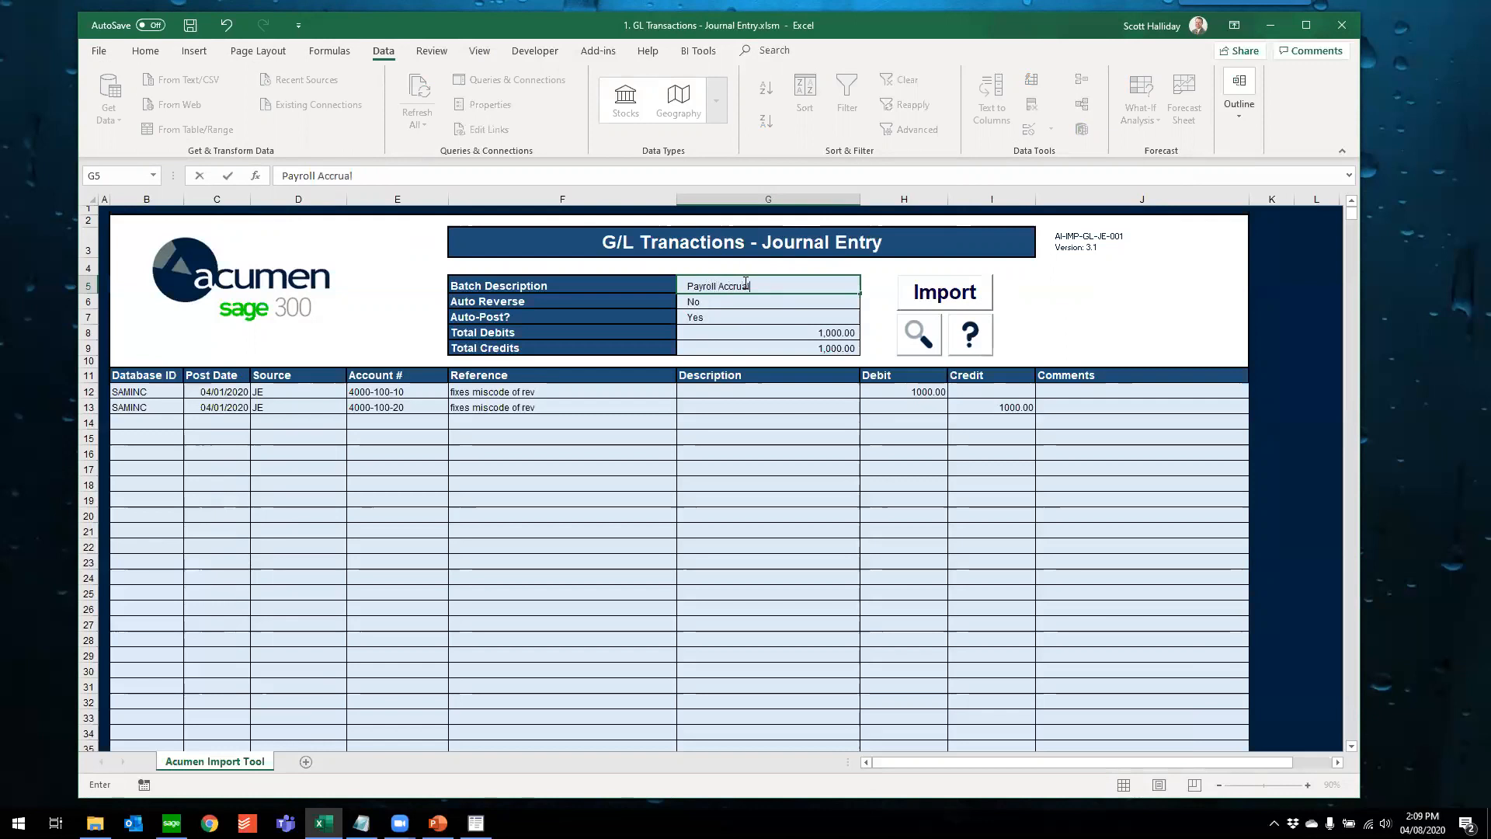
pyautogui.press('Return')
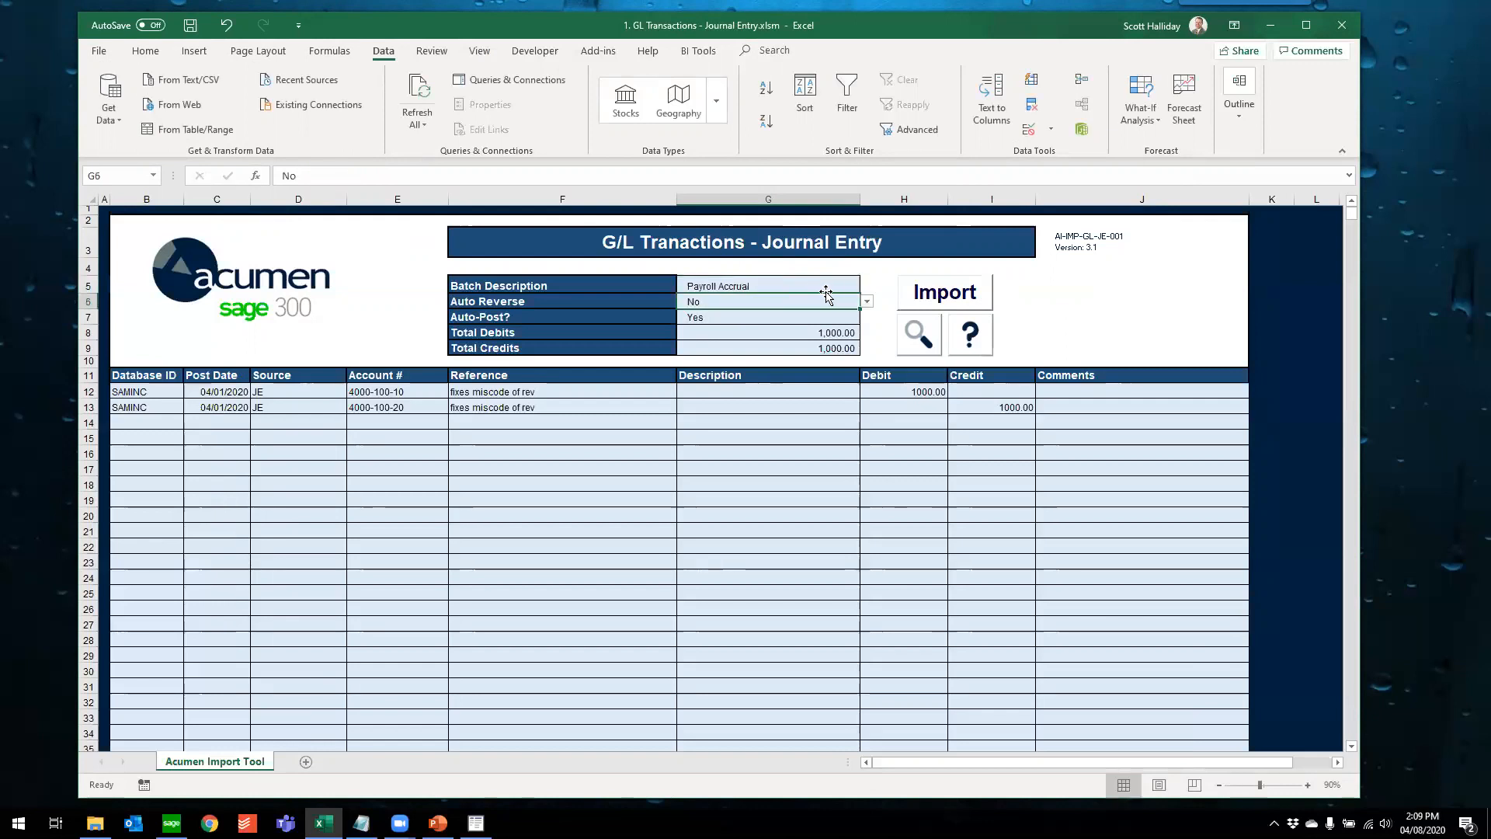
pyautogui.click(866, 303)
pyautogui.click(829, 316)
# Clear the source through credit cells in rows 12 and 13, D12:I13
pyautogui.moveTo(205, 396); pyautogui.dragTo(981, 384)
pyautogui.click(311, 409)
pyautogui.press('Delete')
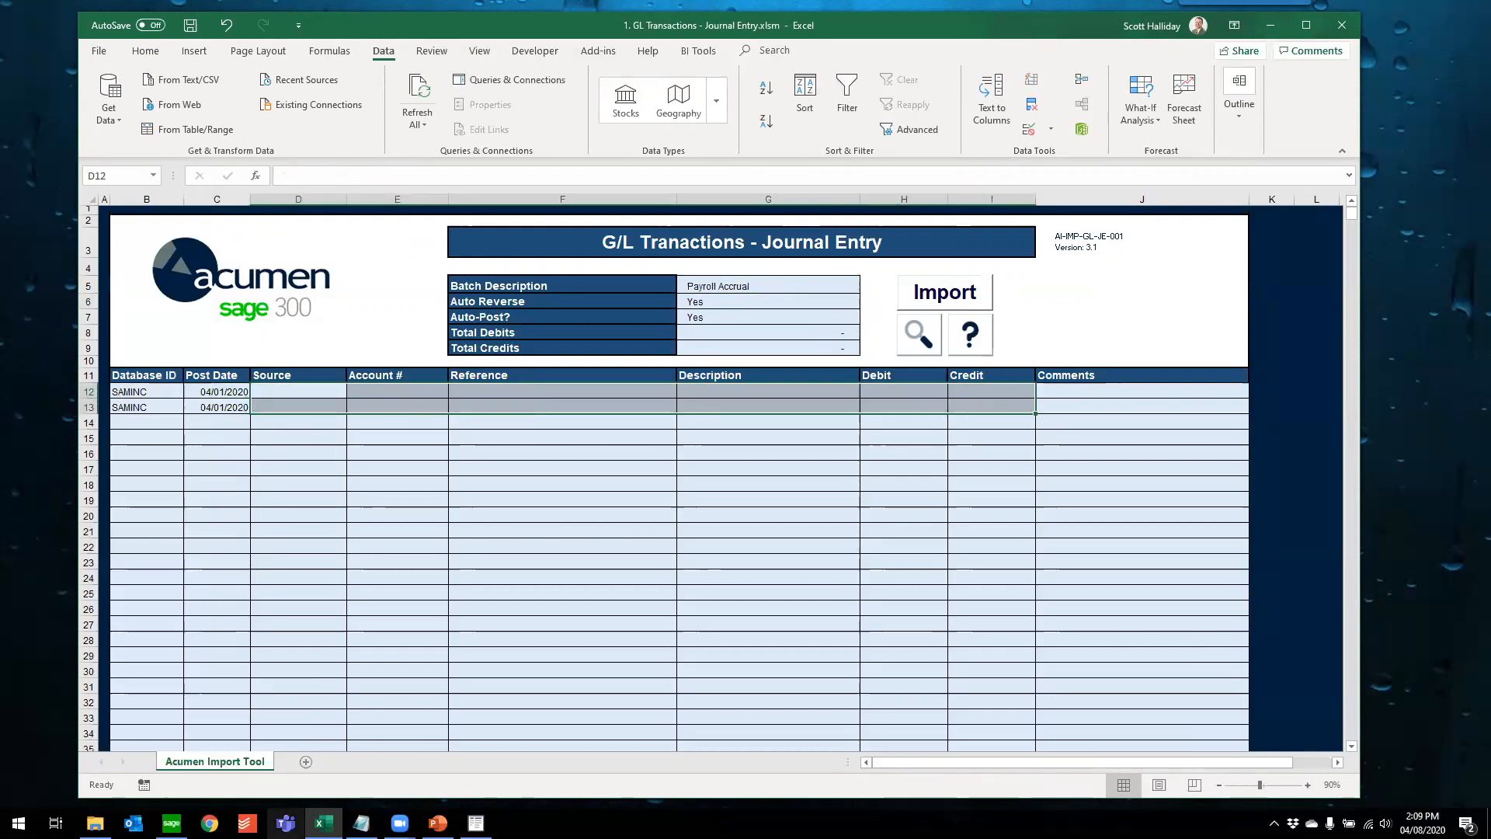
# Add a new worksheet and label cells A1 to A3 Date, Year and Month
pyautogui.click(306, 762)
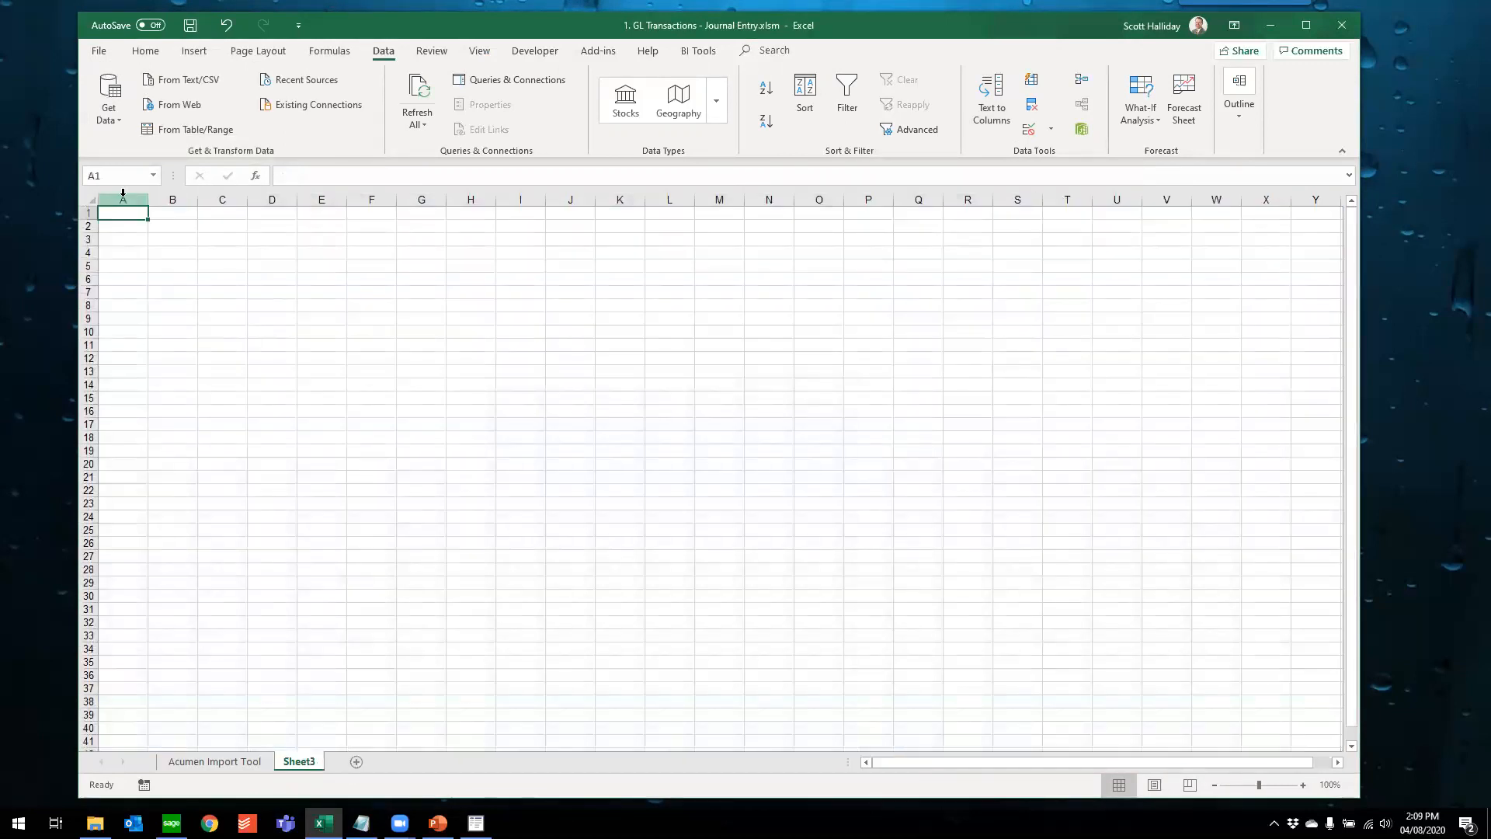
pyautogui.click(219, 763)
pyautogui.click(895, 400)
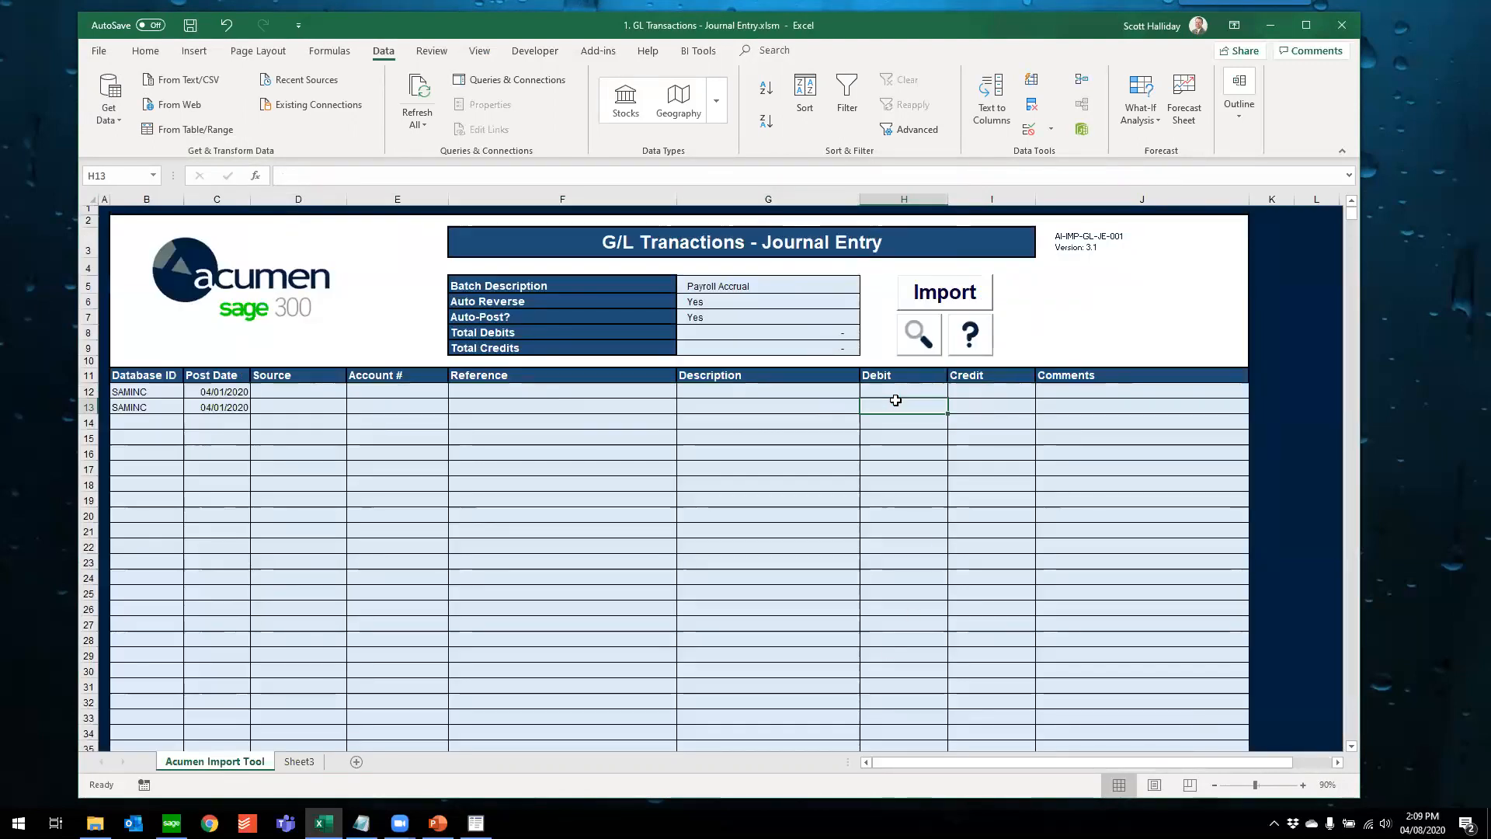
pyautogui.click(311, 763)
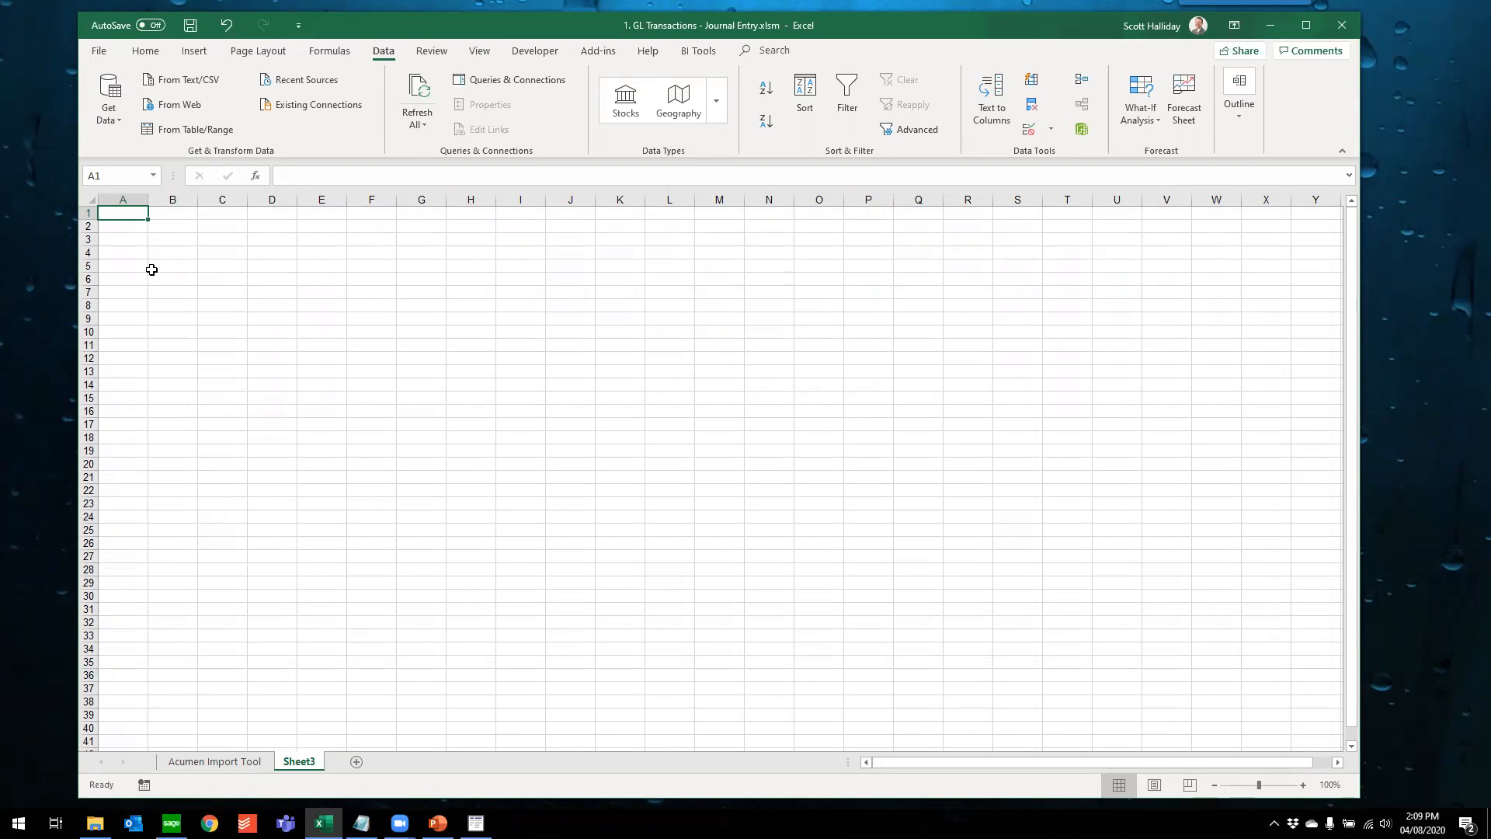
pyautogui.write('Date')
pyautogui.press('Return')
pyautogui.write('Year')
pyautogui.press('Return')
pyautogui.write('Month')
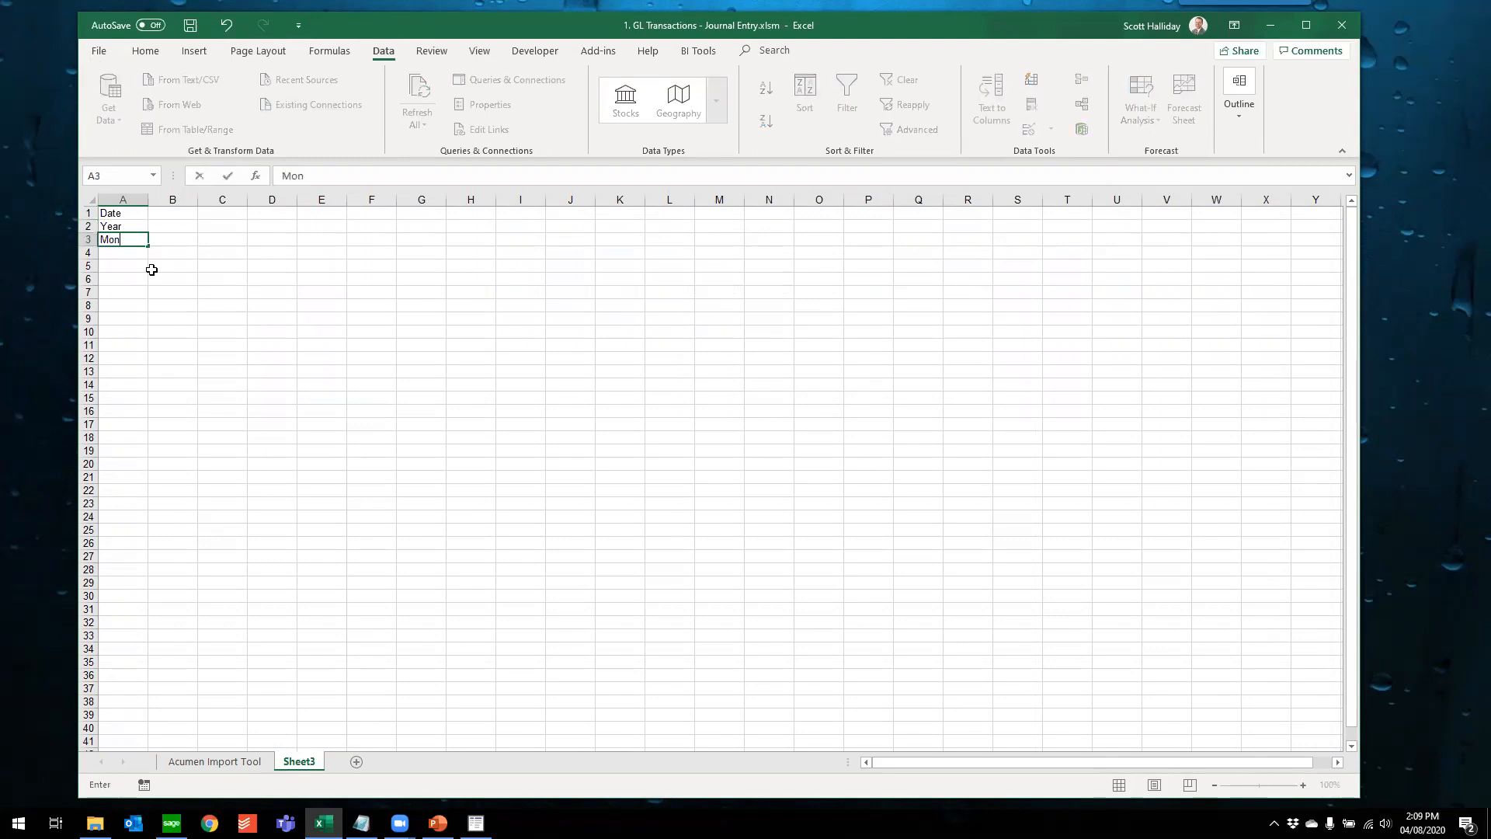
pyautogui.press('Return')
# Enter the date 3/31/2020 in cell B1 beside the Date label
pyautogui.press('Up')
pyautogui.press('Up')
pyautogui.press('Up')
pyautogui.press('Right')
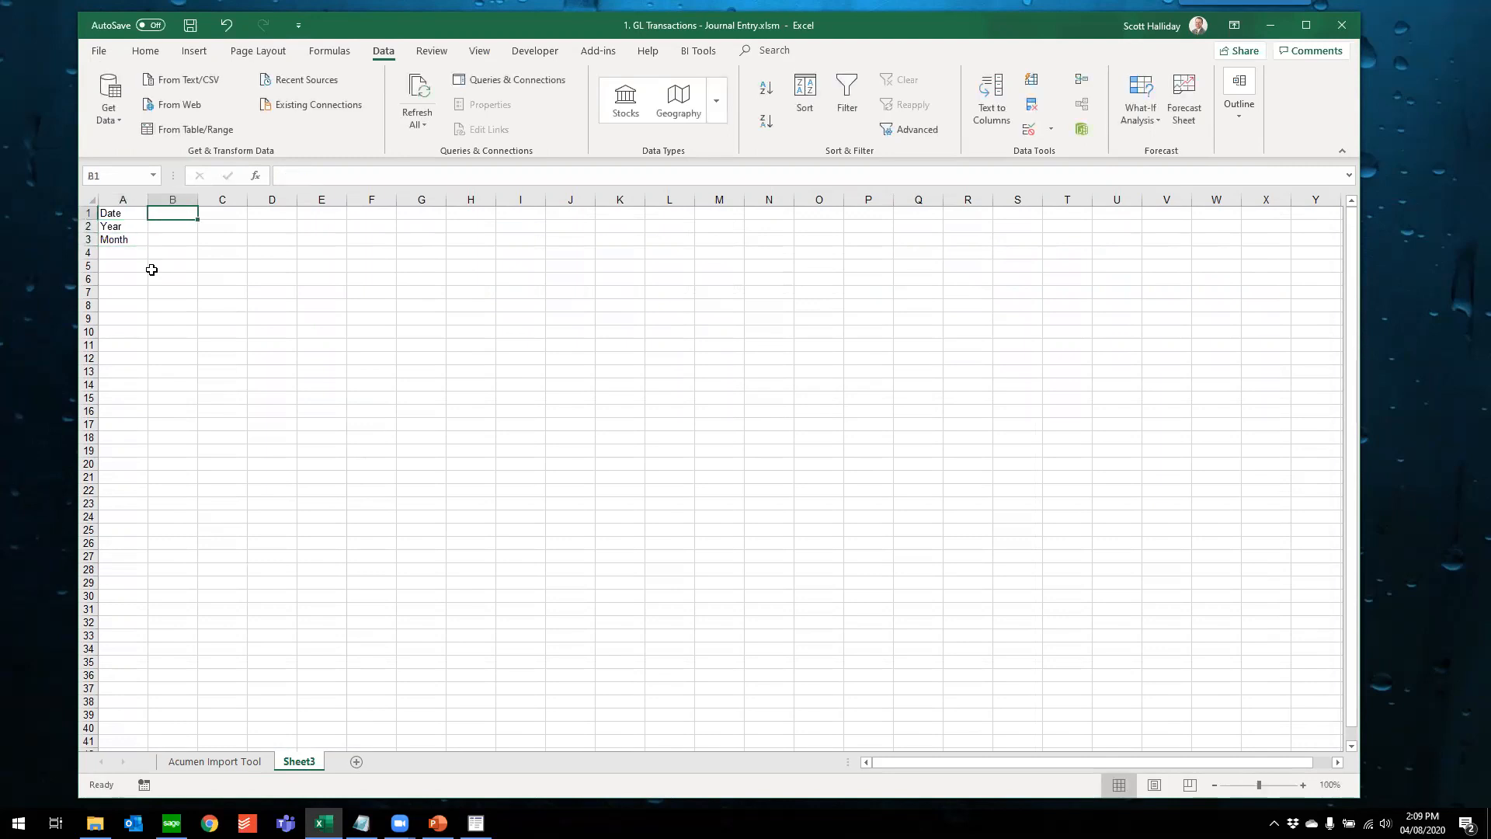
pyautogui.write('4/')
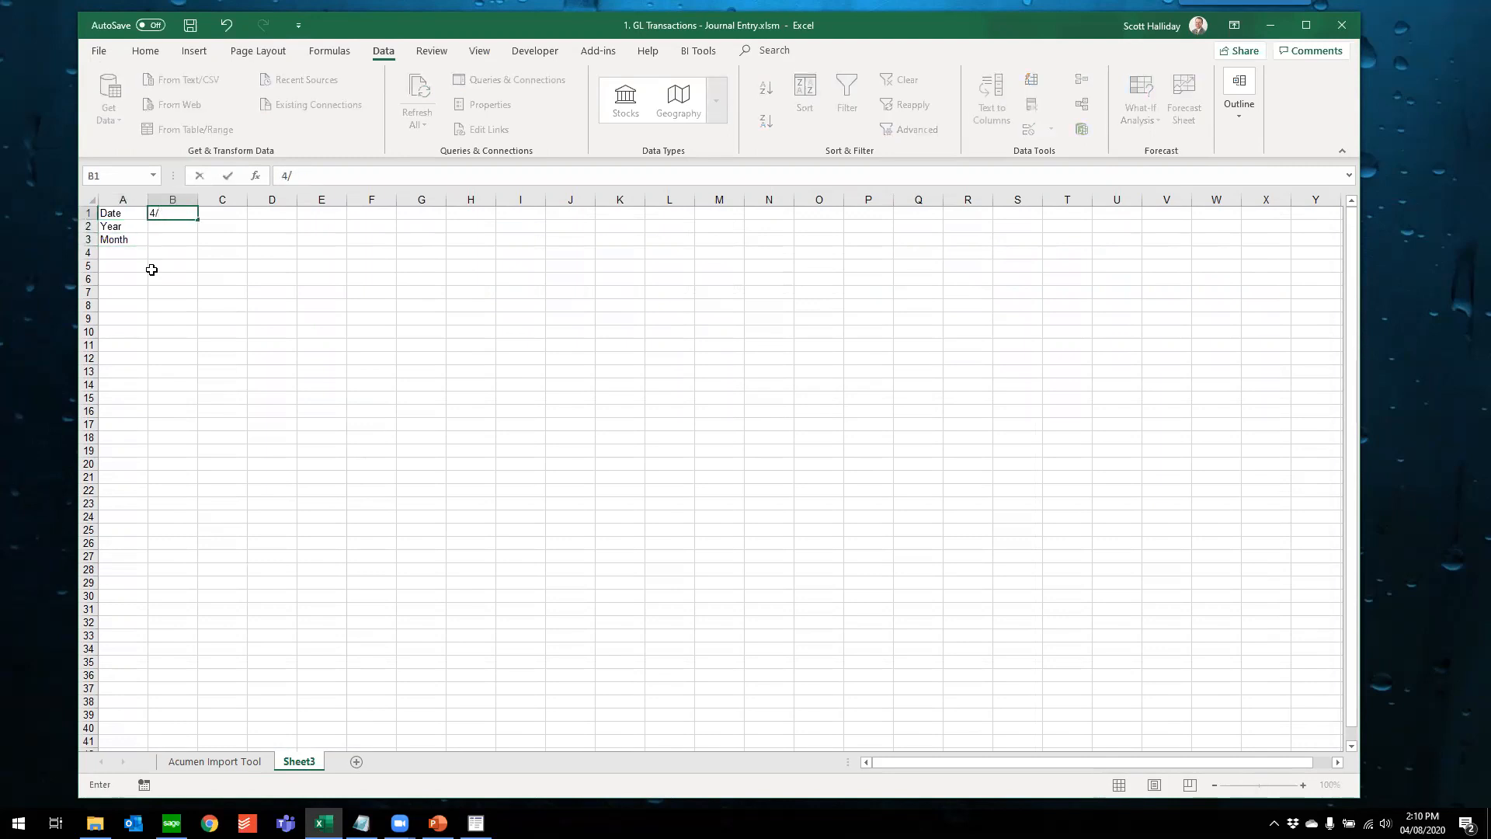
pyautogui.write('1')
pyautogui.press('BackSpace')
pyautogui.press('BackSpace')
pyautogui.press('BackSpace')
pyautogui.write('3/31/2020')
pyautogui.press('Return')
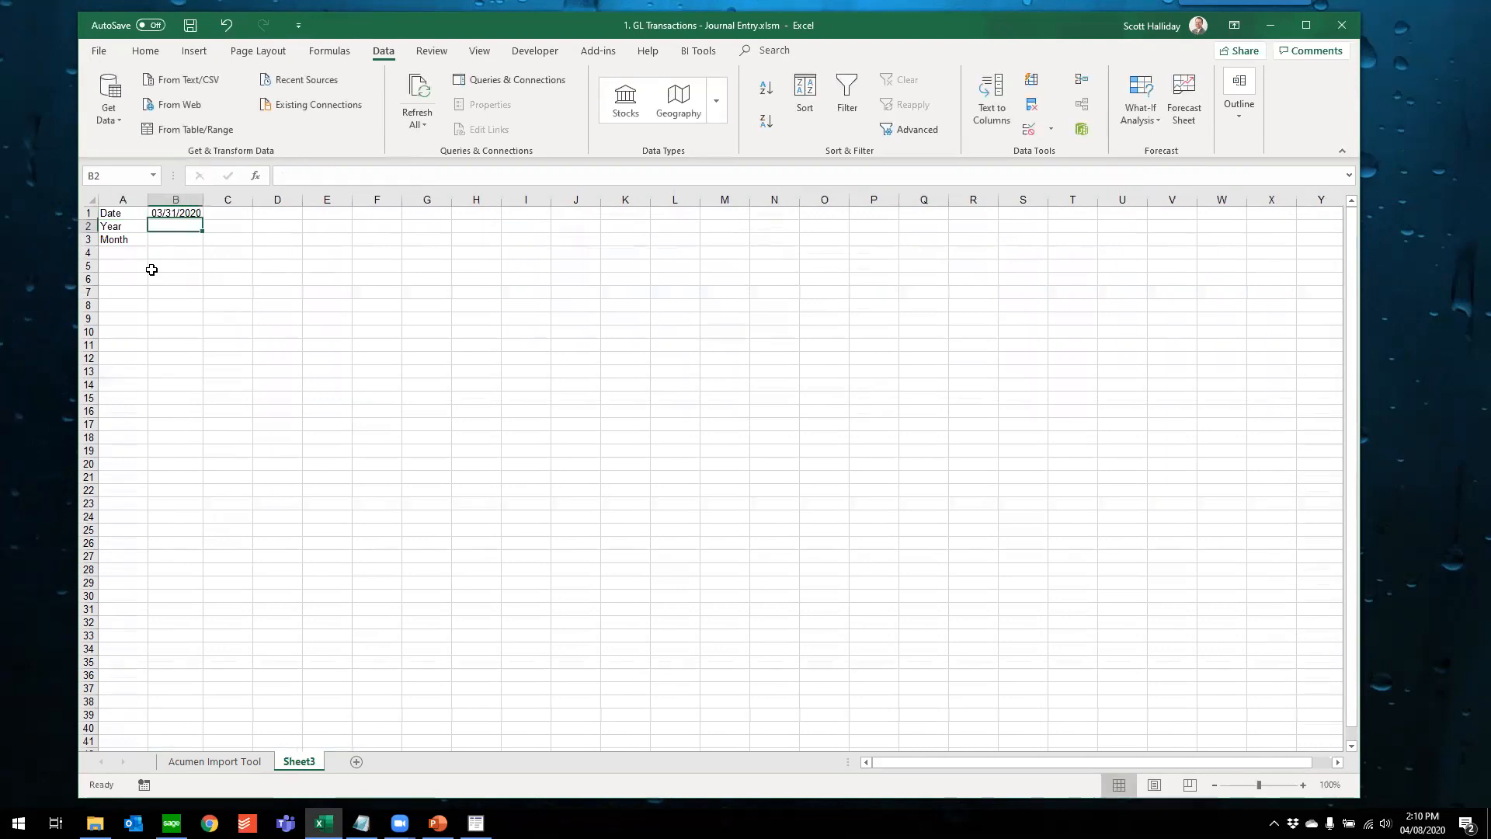
# Calculate the year in cell B2 with the formula =year(B1)
pyautogui.write('=year9')
pyautogui.press('BackSpace')
pyautogui.write('(')
pyautogui.press('Up')
pyautogui.write(')')
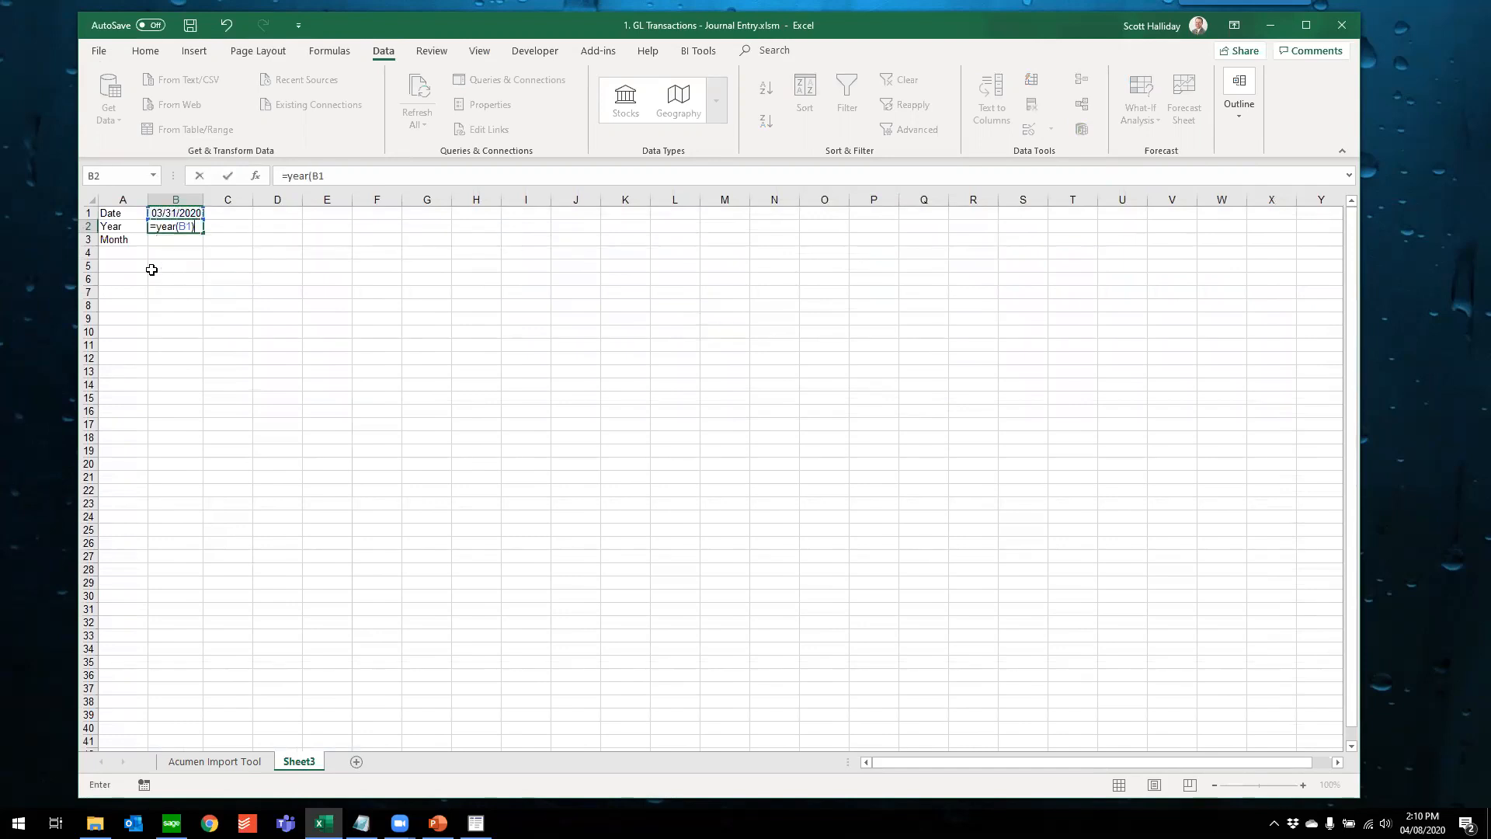
pyautogui.press('Return')
# Calculate the abbreviated month name in cell B3 with the formula =text(B1,"mmm")
pyautogui.write('=')
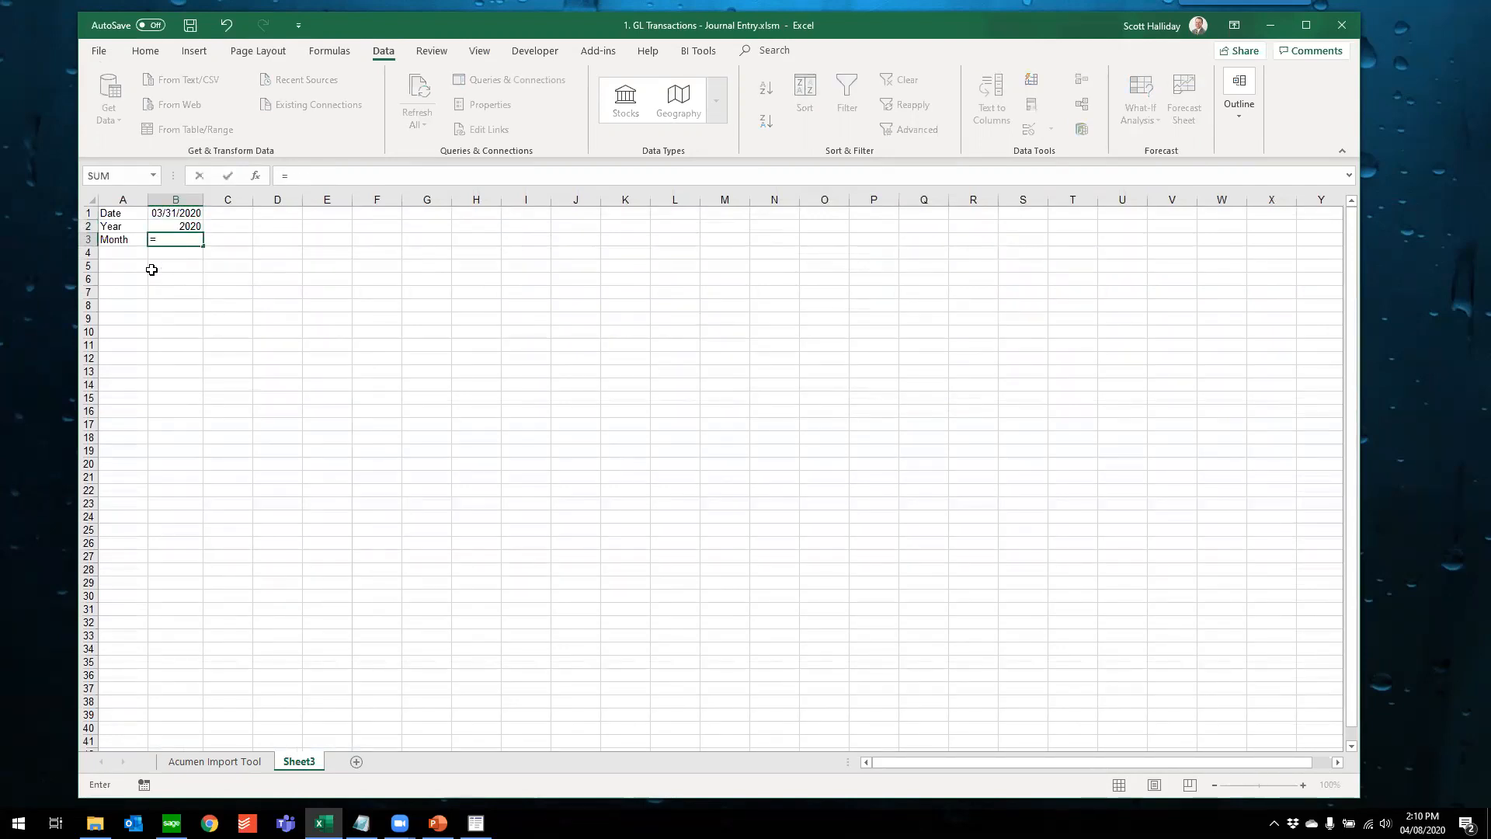
pyautogui.write('text(')
pyautogui.press('Up')
pyautogui.press('Up')
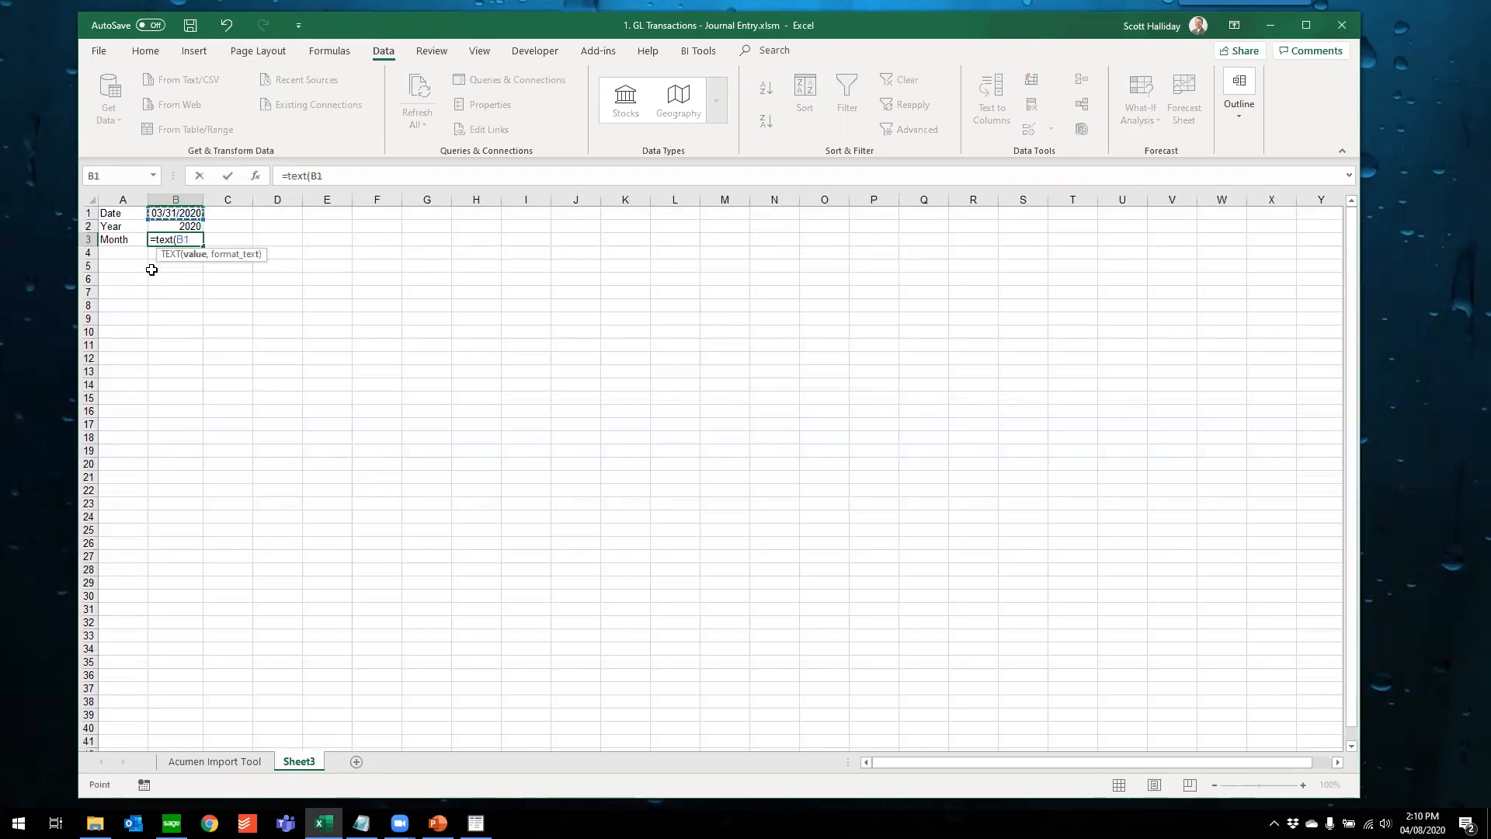
pyautogui.write(',"mmm")')
pyautogui.press('Return')
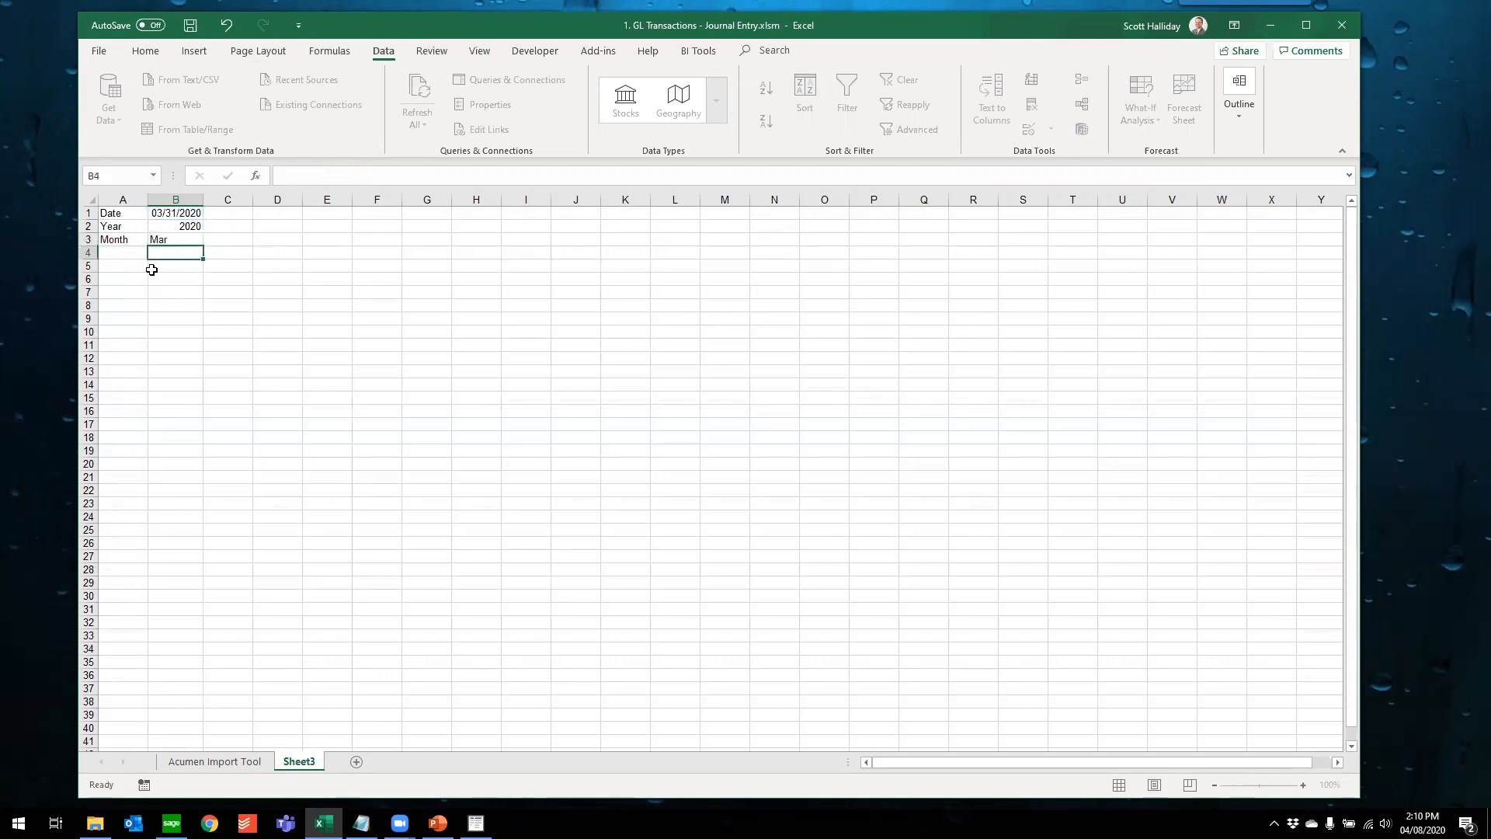
# Label cell A5 Employee, leaving row 4 blank beneath the date block
pyautogui.press('Down')
pyautogui.press('Left')
pyautogui.write('Employee')
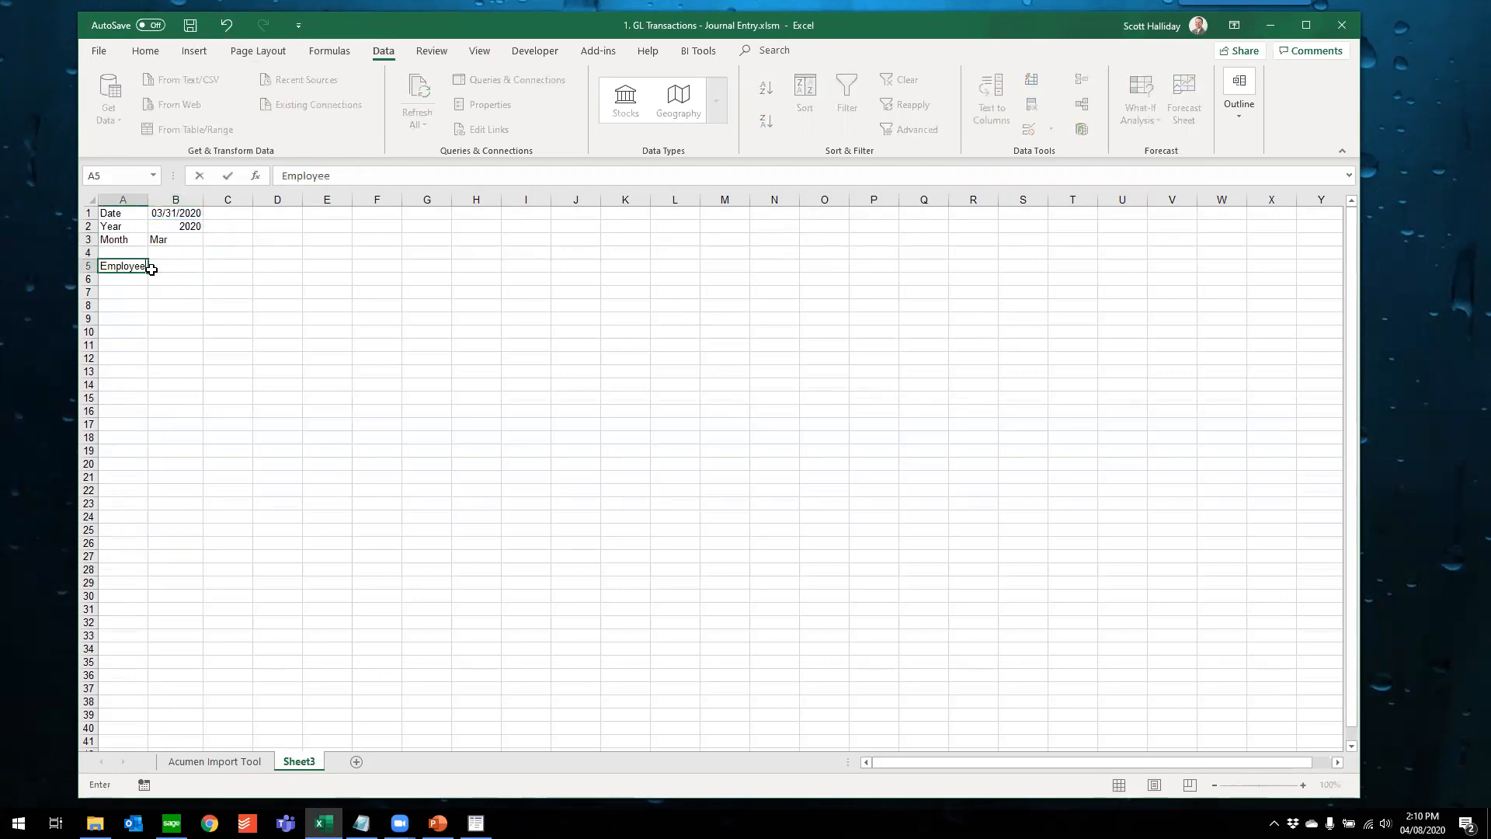
pyautogui.press('Return')
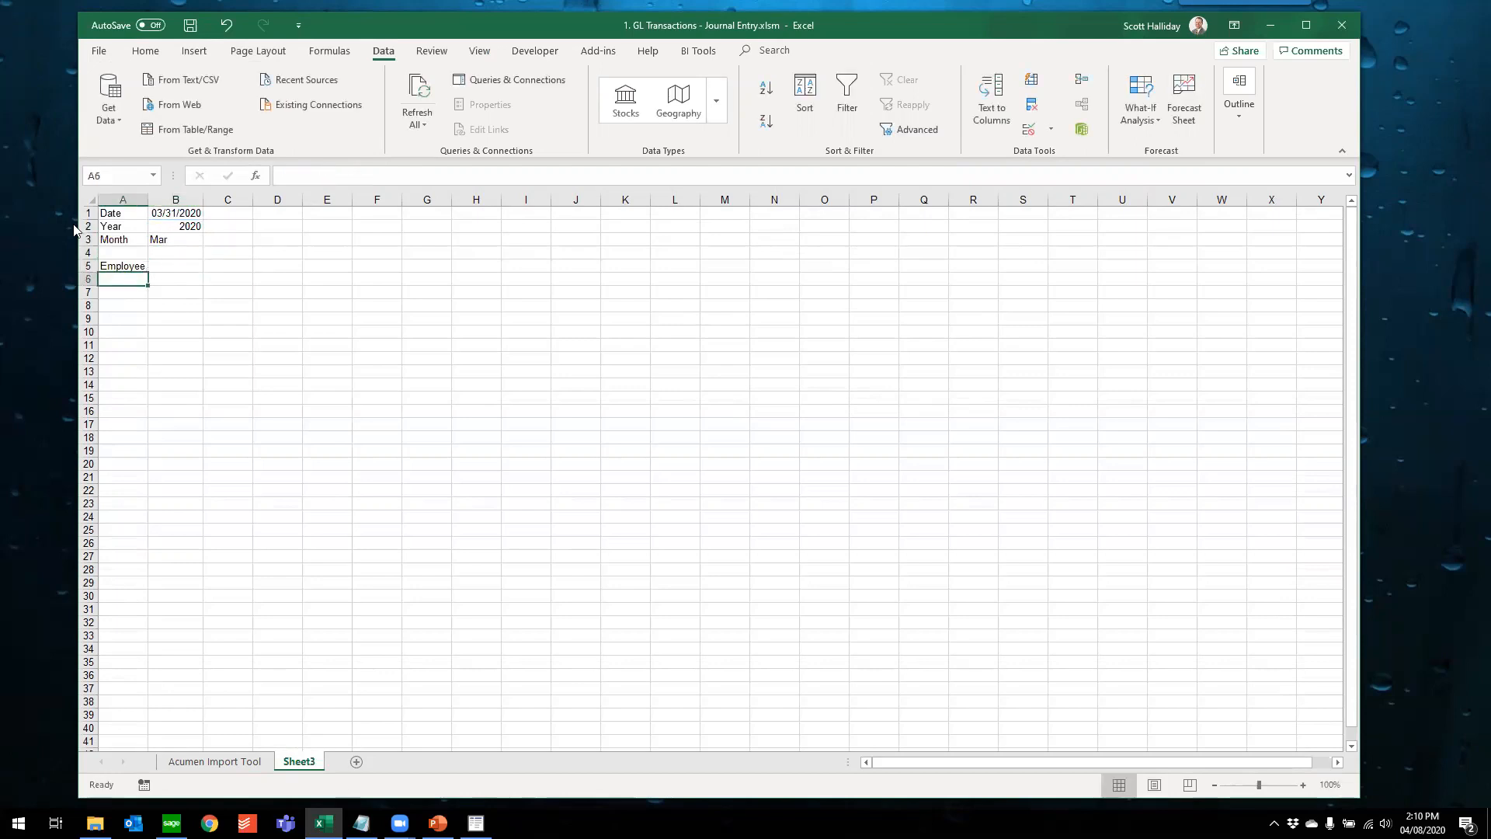
# Paste the copied employee names and salaries starting at cell A6 and fit column B to its contents
pyautogui.hotkey('alt', 'Tab')
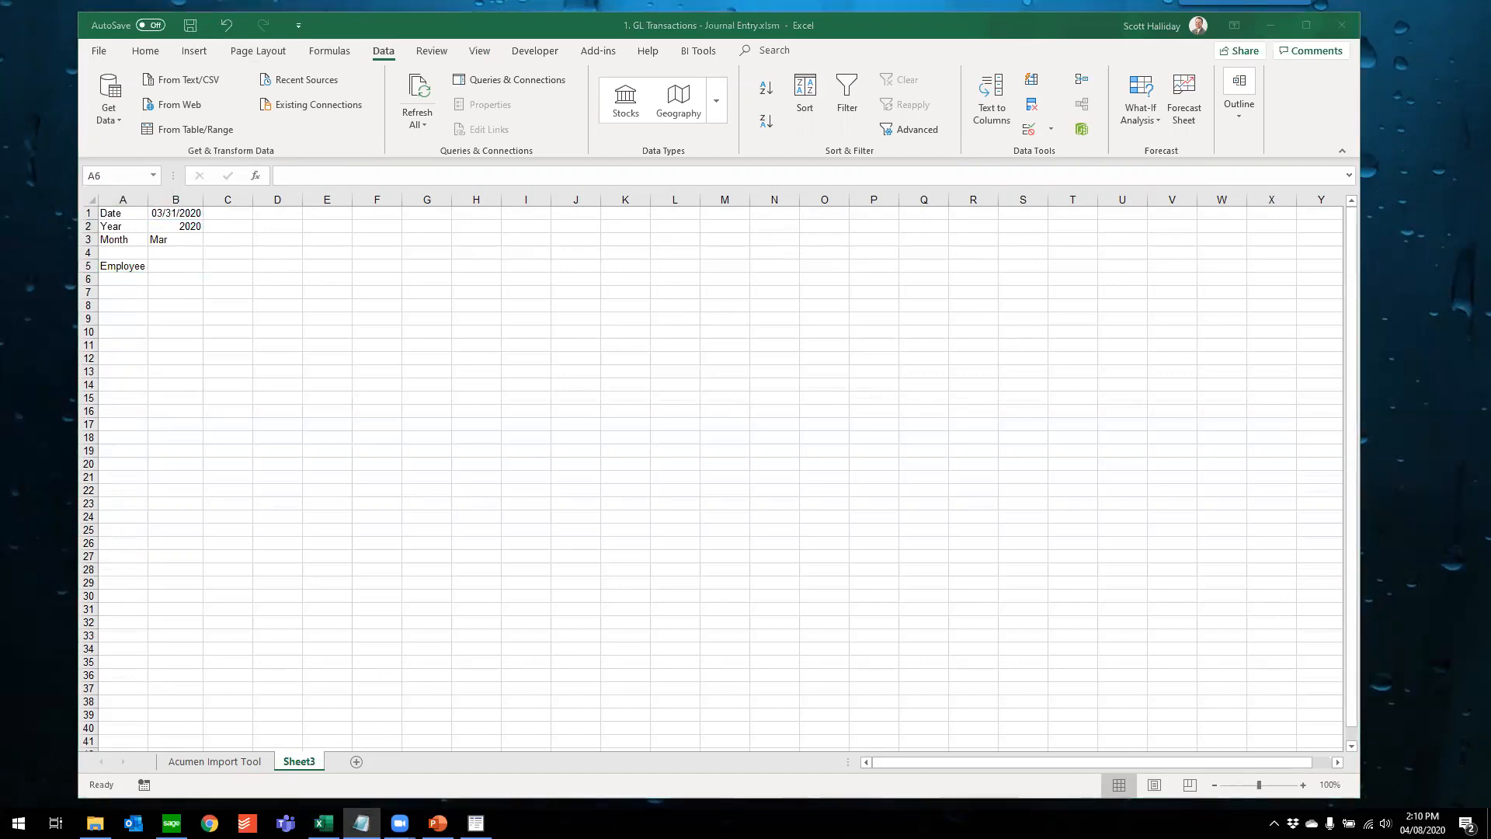
pyautogui.hotkey('alt', 'Tab')
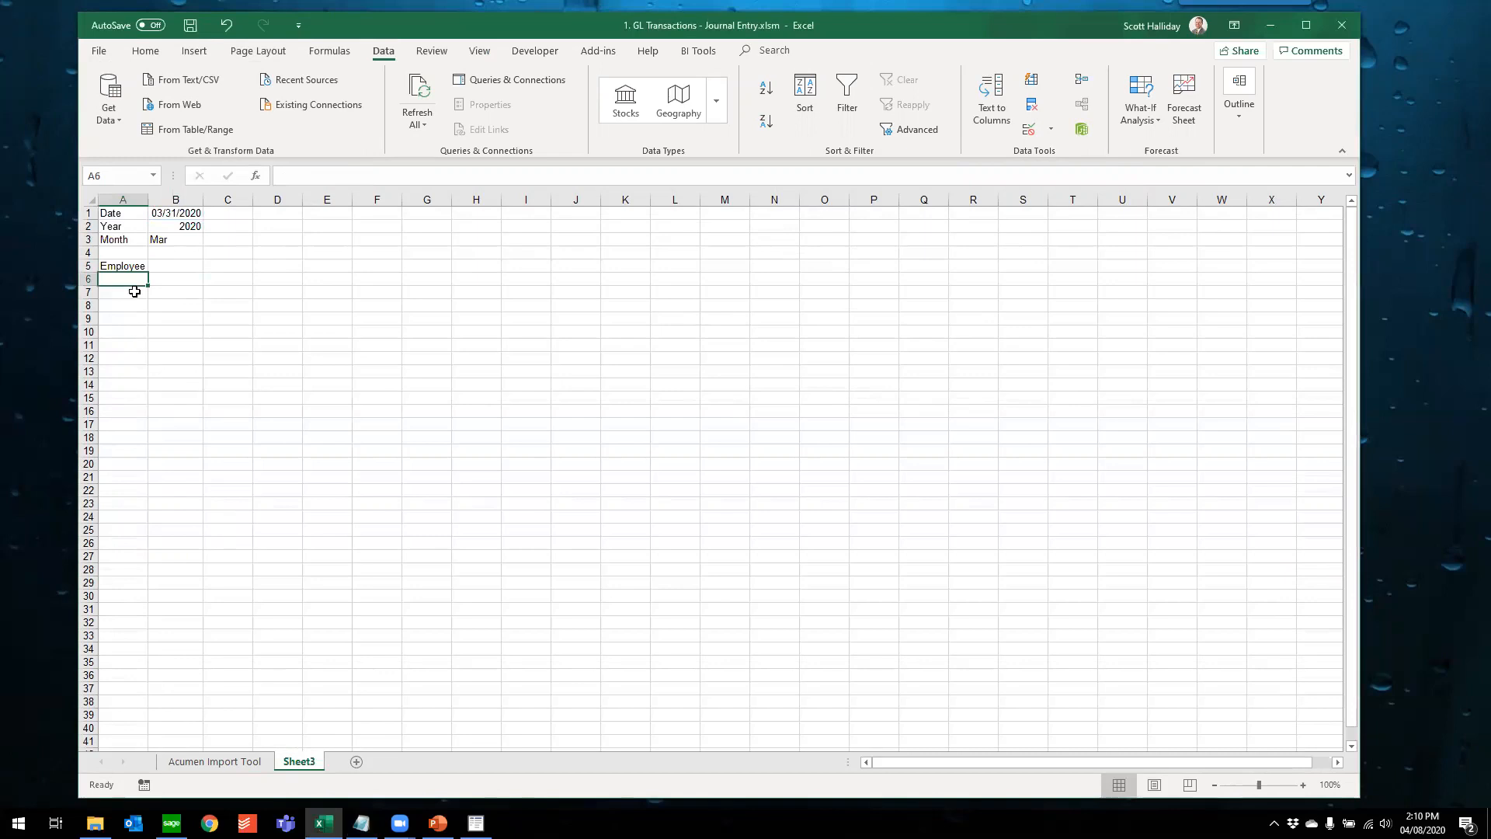
pyautogui.hotkey('ctrl', 'v')
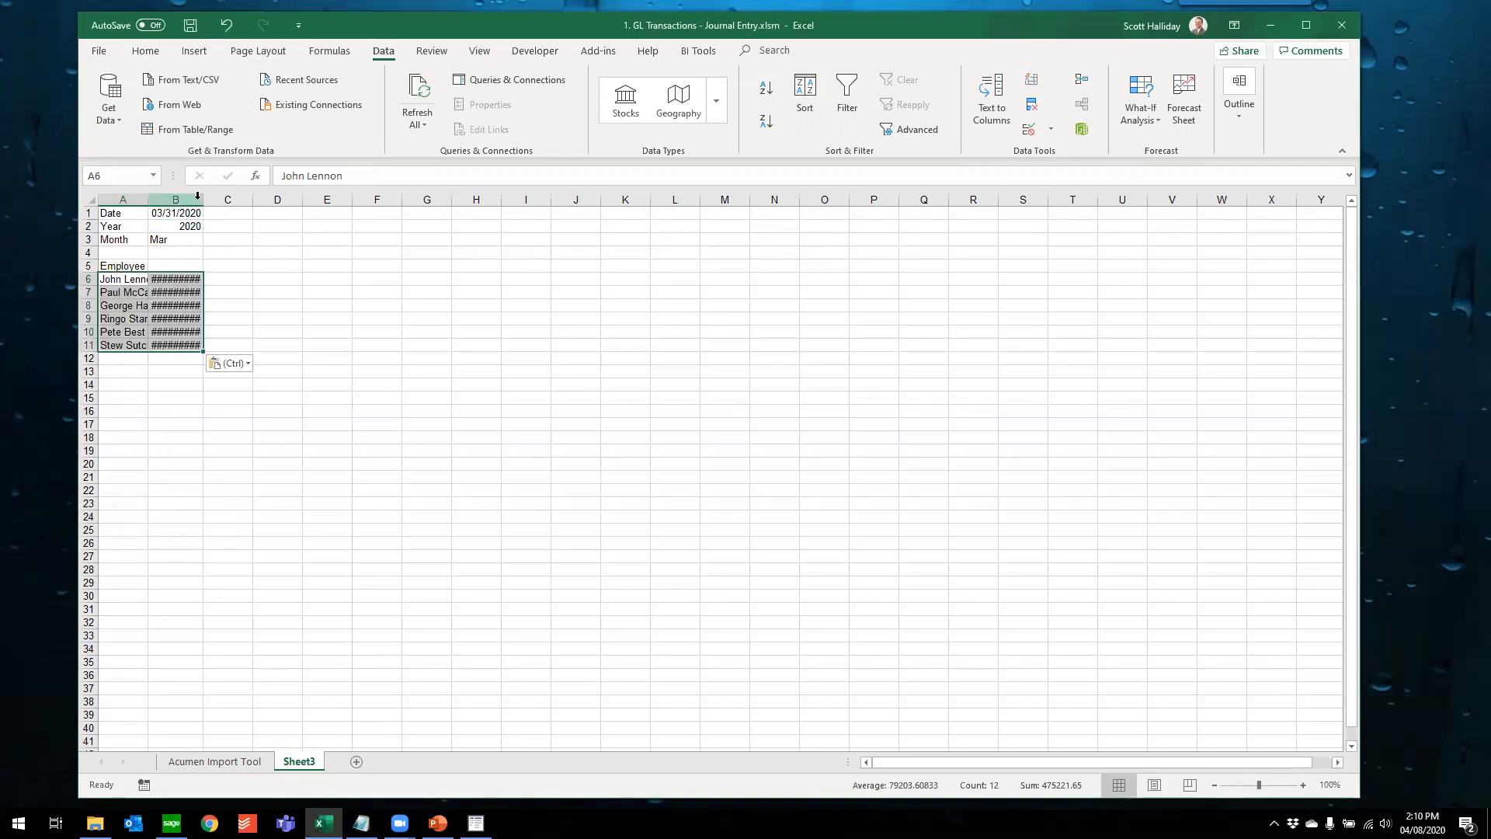
pyautogui.doubleClick(204, 199)
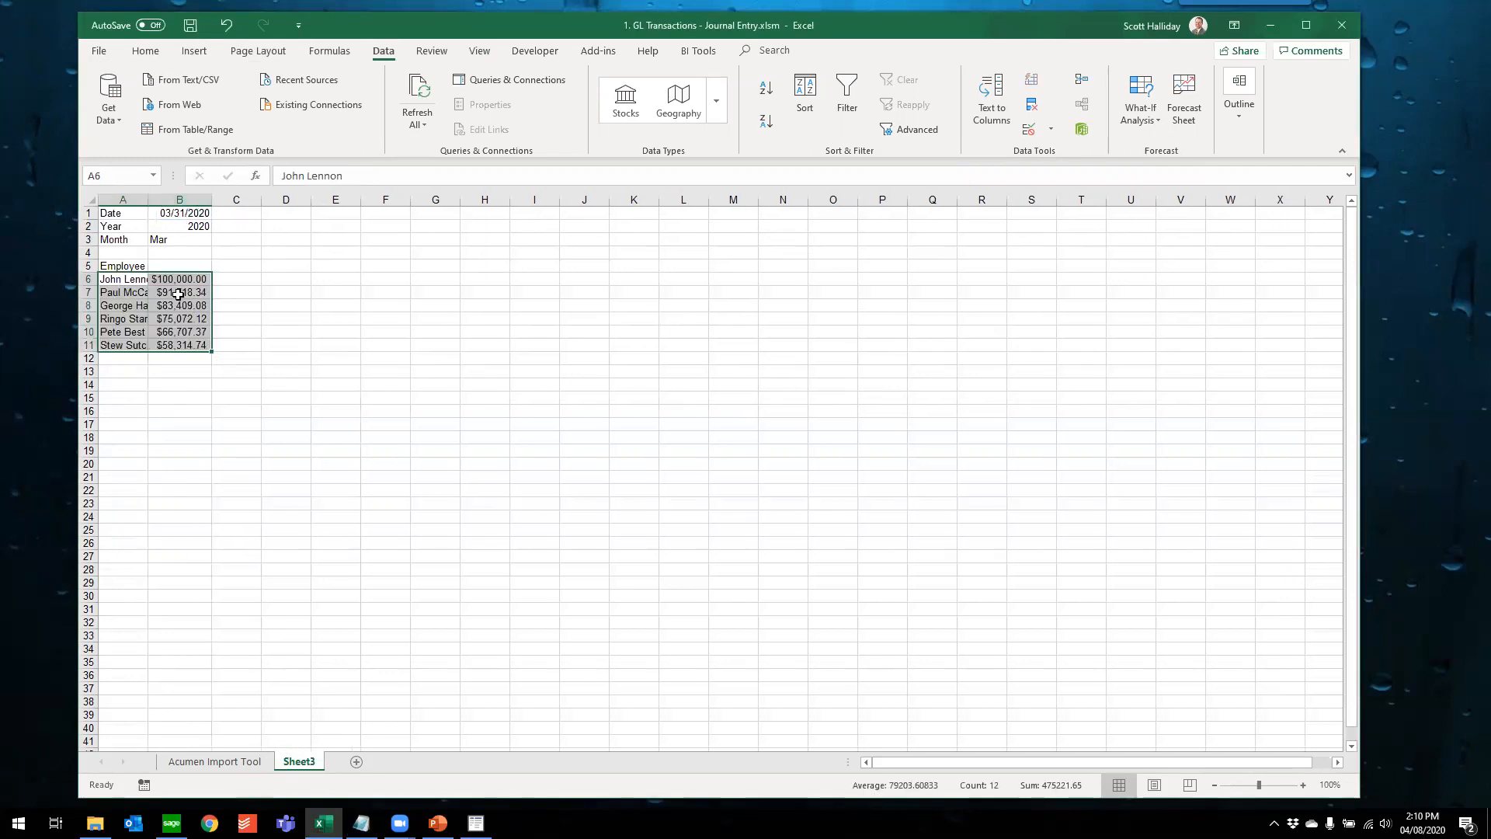
# Enter the headings Annual Salary, Weekly, Daily and Accrual Amount in cells B5 to E5
pyautogui.click(184, 266)
pyautogui.write('An')
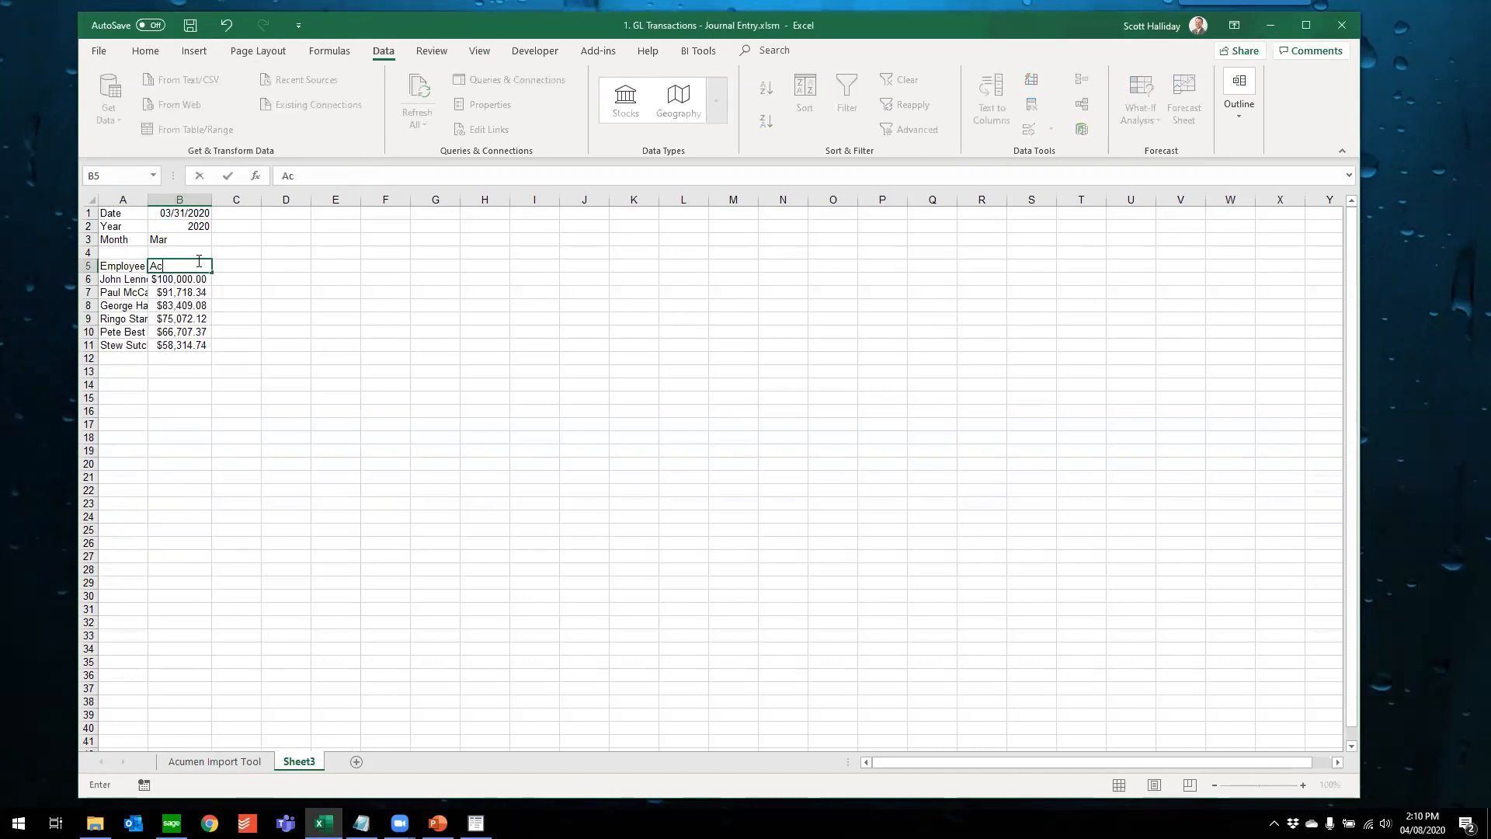
pyautogui.write('nual Salary')
pyautogui.press('Return')
pyautogui.press('Up')
pyautogui.press('Right')
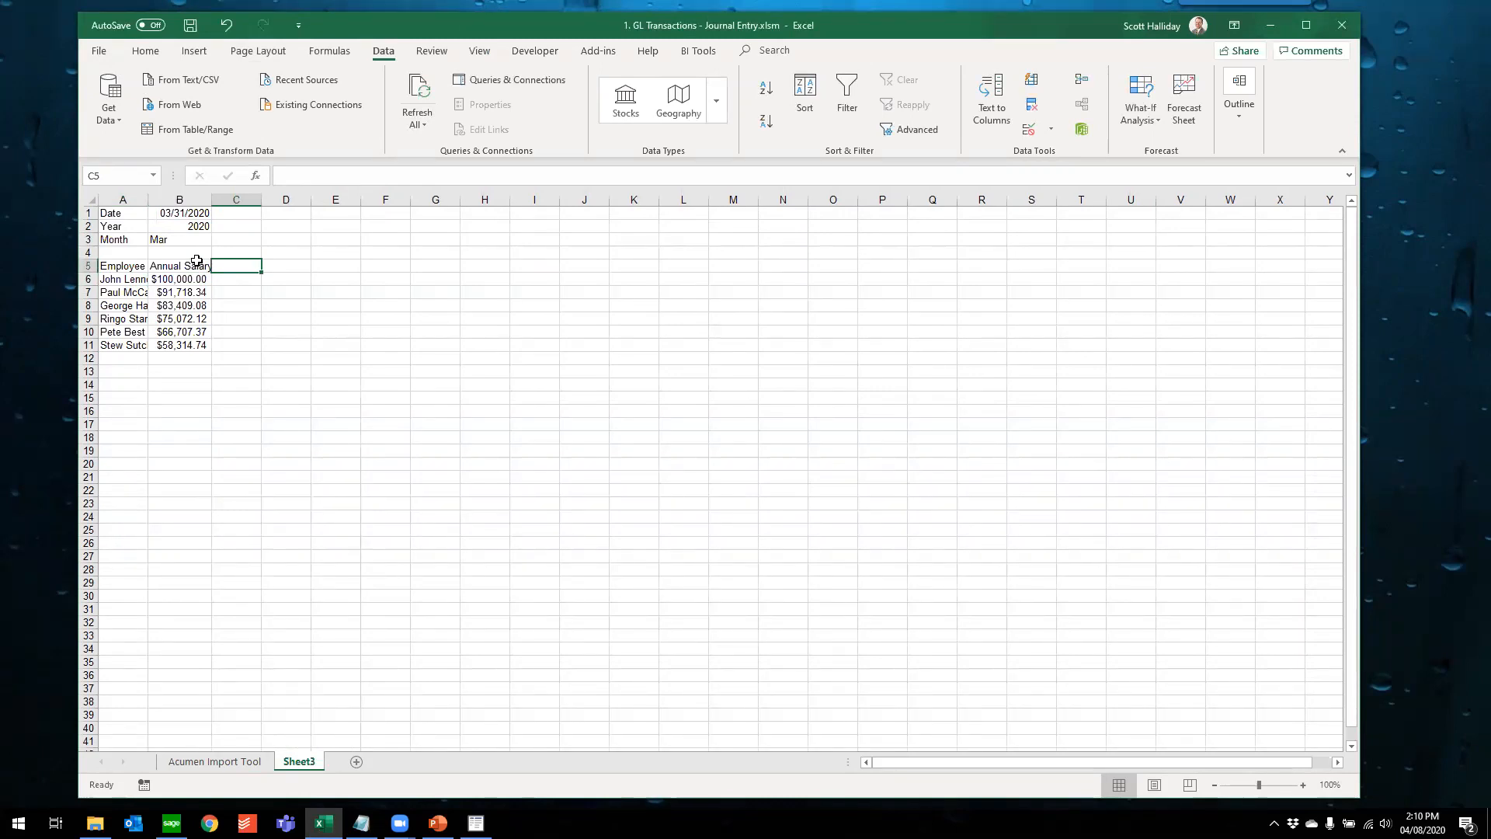
pyautogui.write('Weekly')
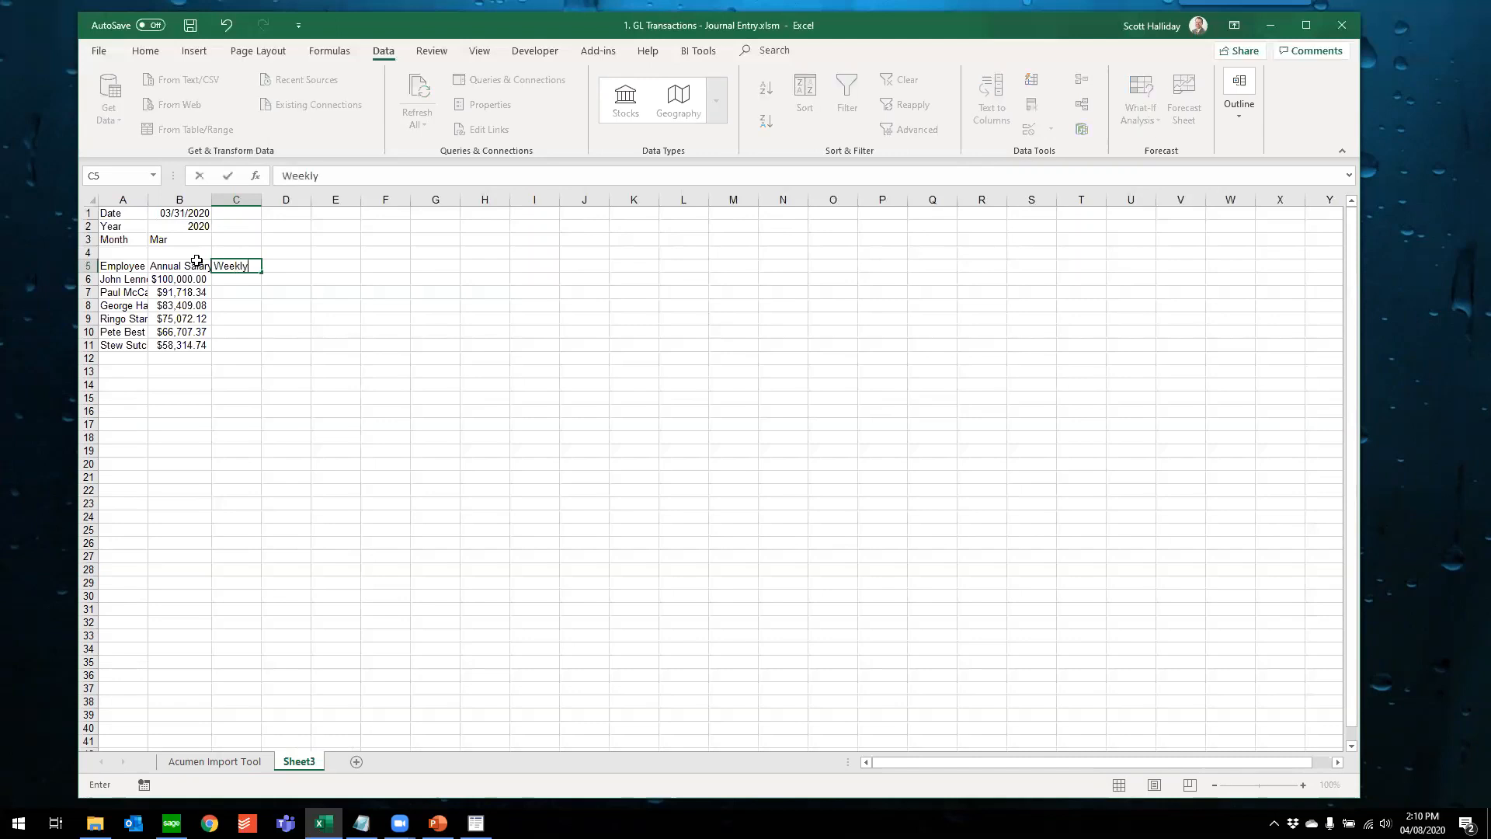
pyautogui.press('Tab')
pyautogui.write('Daily')
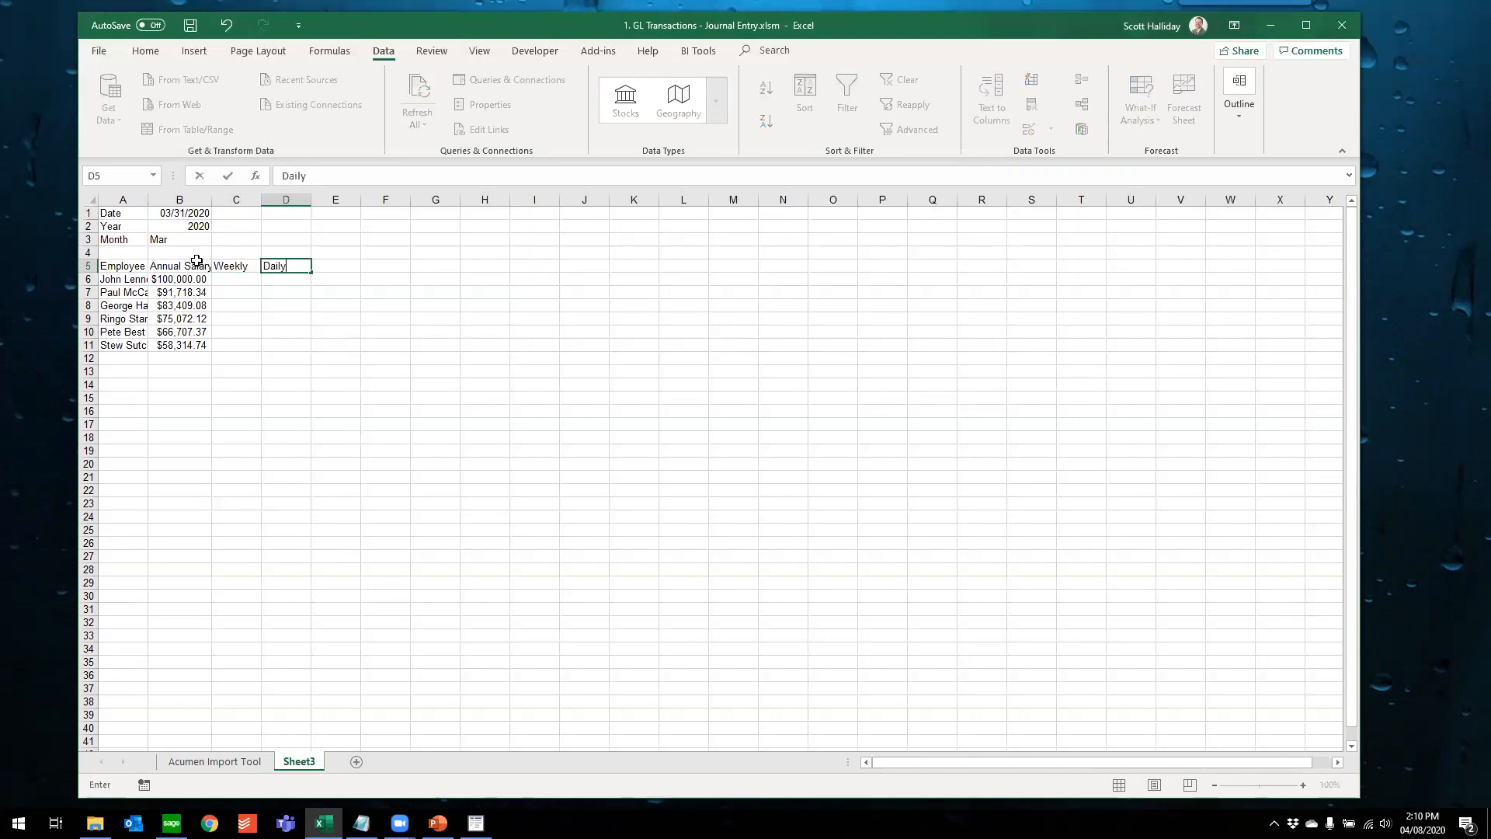
pyautogui.press('Tab')
pyautogui.write('Accrual Amount')
pyautogui.press('Return')
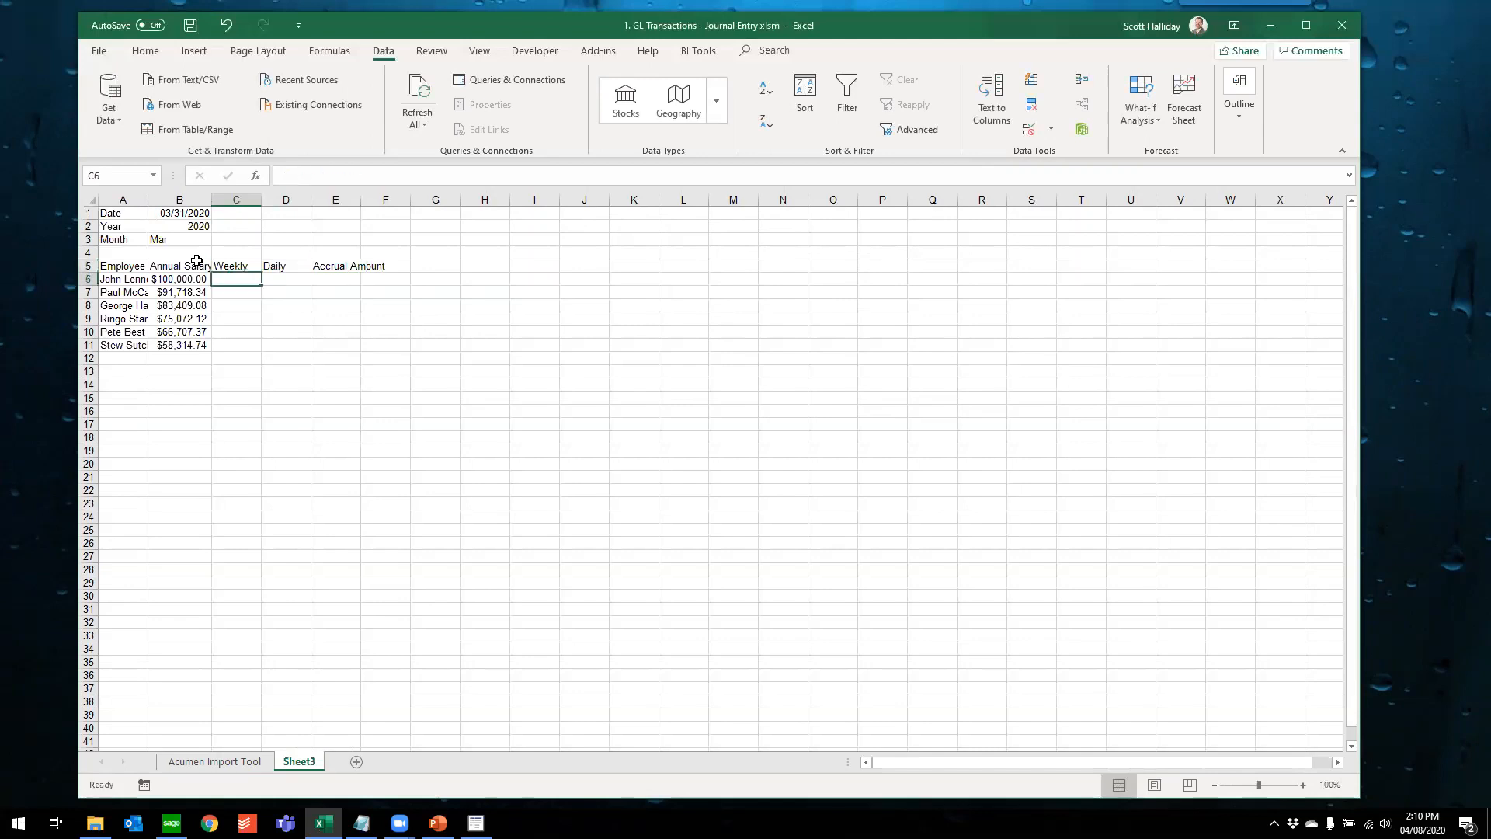
# Calculate the first employee's weekly pay in cell C6 with the formula =B6/52
pyautogui.write('=')
pyautogui.press('Left')
pyautogui.write('/52')
pyautogui.press('Return')
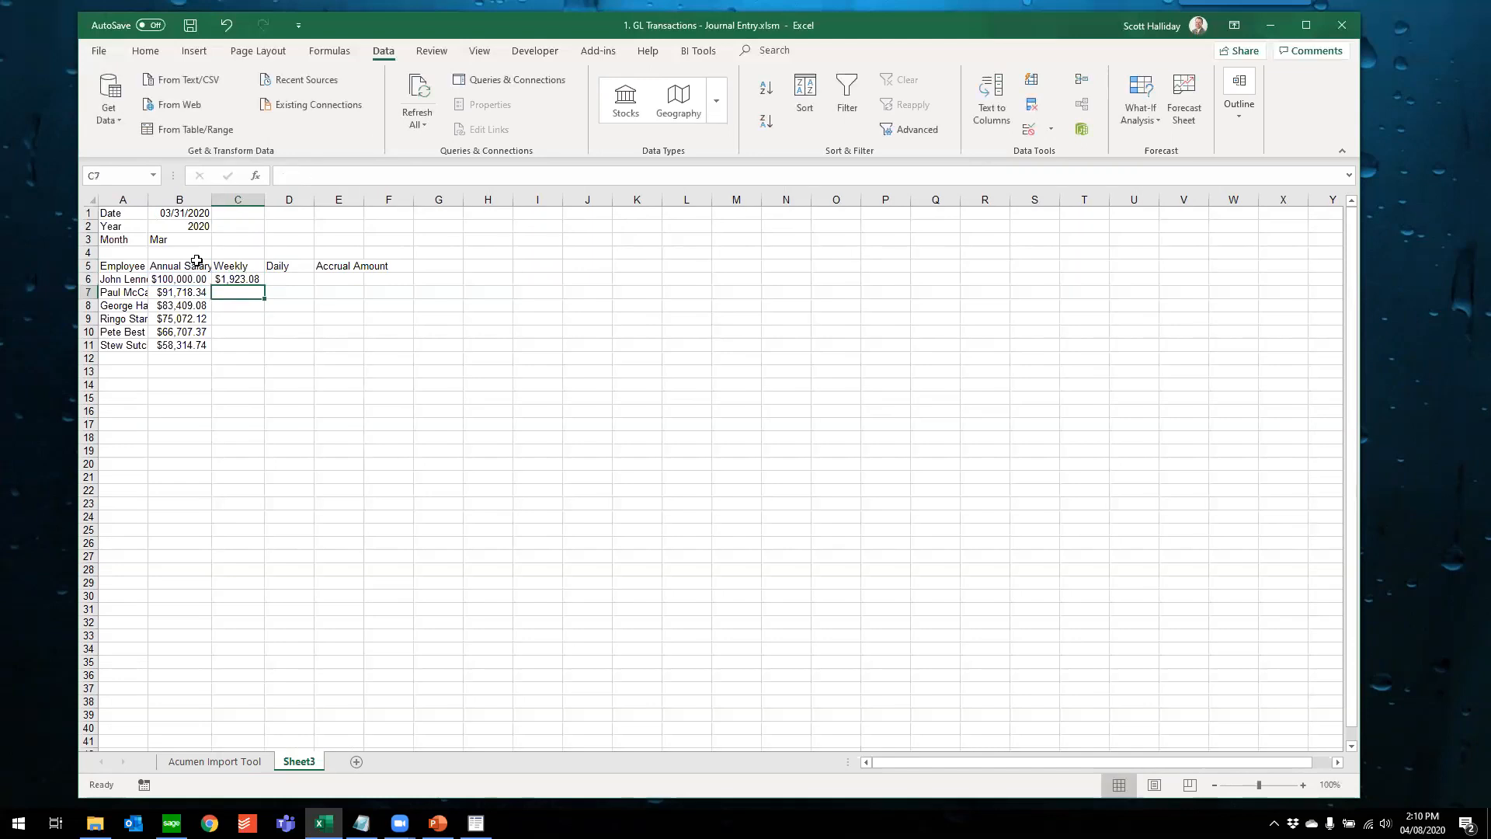
# Calculate the first employee's daily pay in cell D6 with the formula =C6/7
pyautogui.press('Up')
pyautogui.press('Right')
pyautogui.write('=')
pyautogui.press('Left')
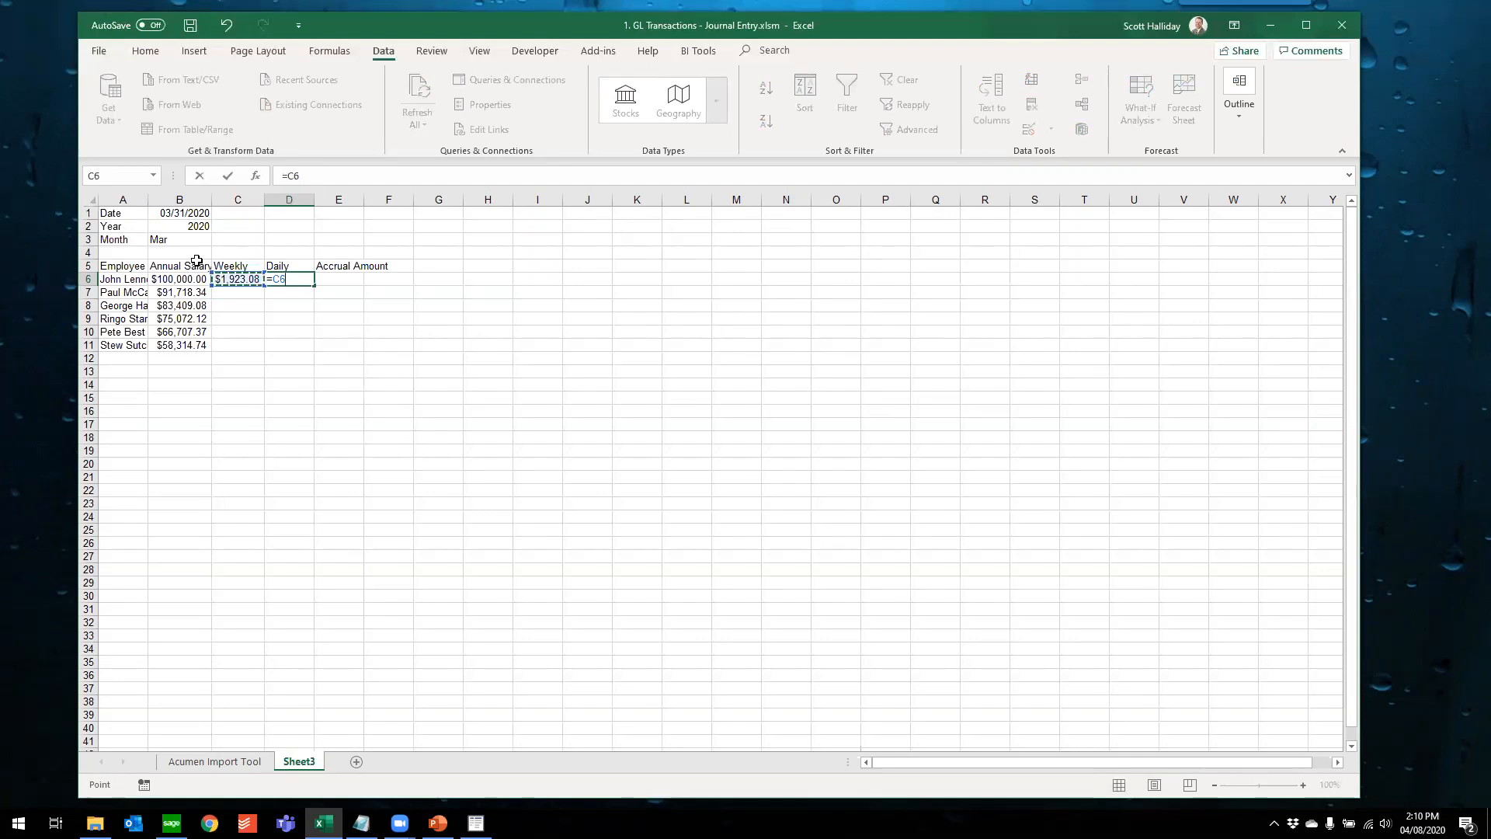
pyautogui.write('7')
pyautogui.press('BackSpace')
pyautogui.write('7')
pyautogui.press('Return')
# Insert a new row above row 4 and label cell A4 Number of Days
pyautogui.rightClick(90, 252)
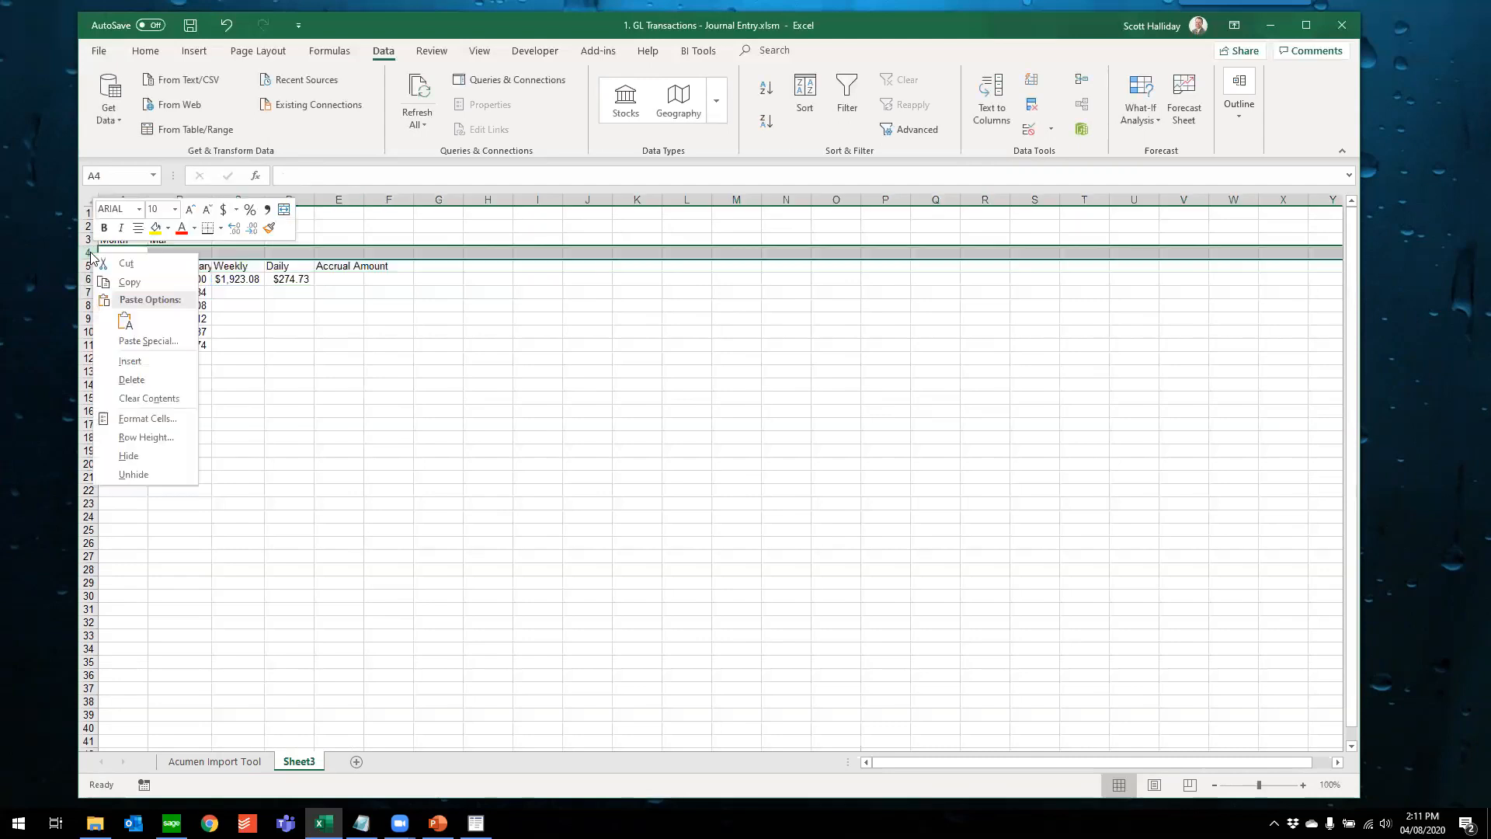
pyautogui.click(121, 360)
pyautogui.click(119, 250)
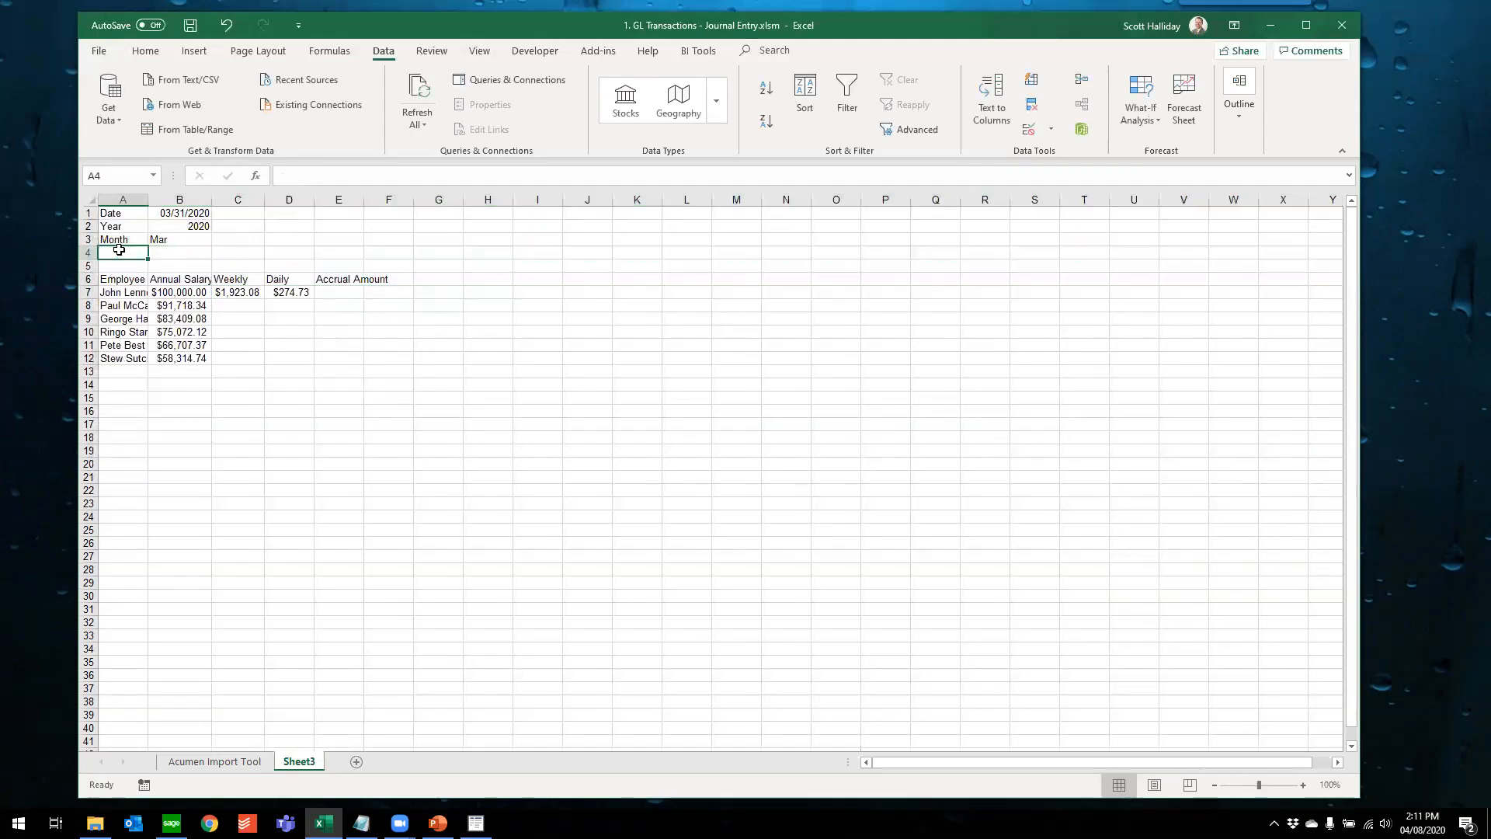
pyautogui.write('Number of Days')
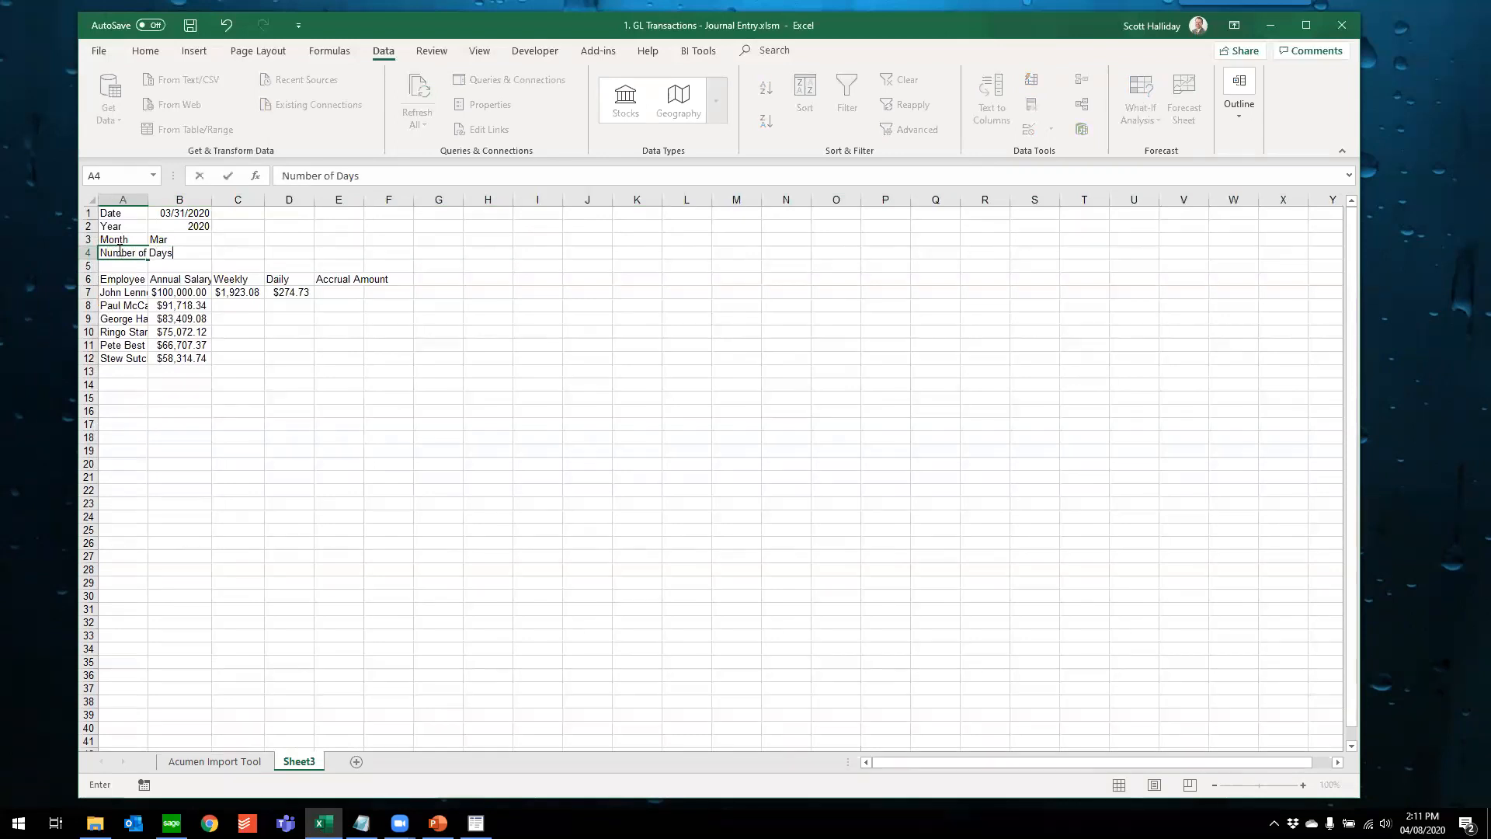
pyautogui.press('Return')
# Set the number of days in cell B4 to 3 and fit column A to its contents
pyautogui.press('Up')
pyautogui.press('Right')
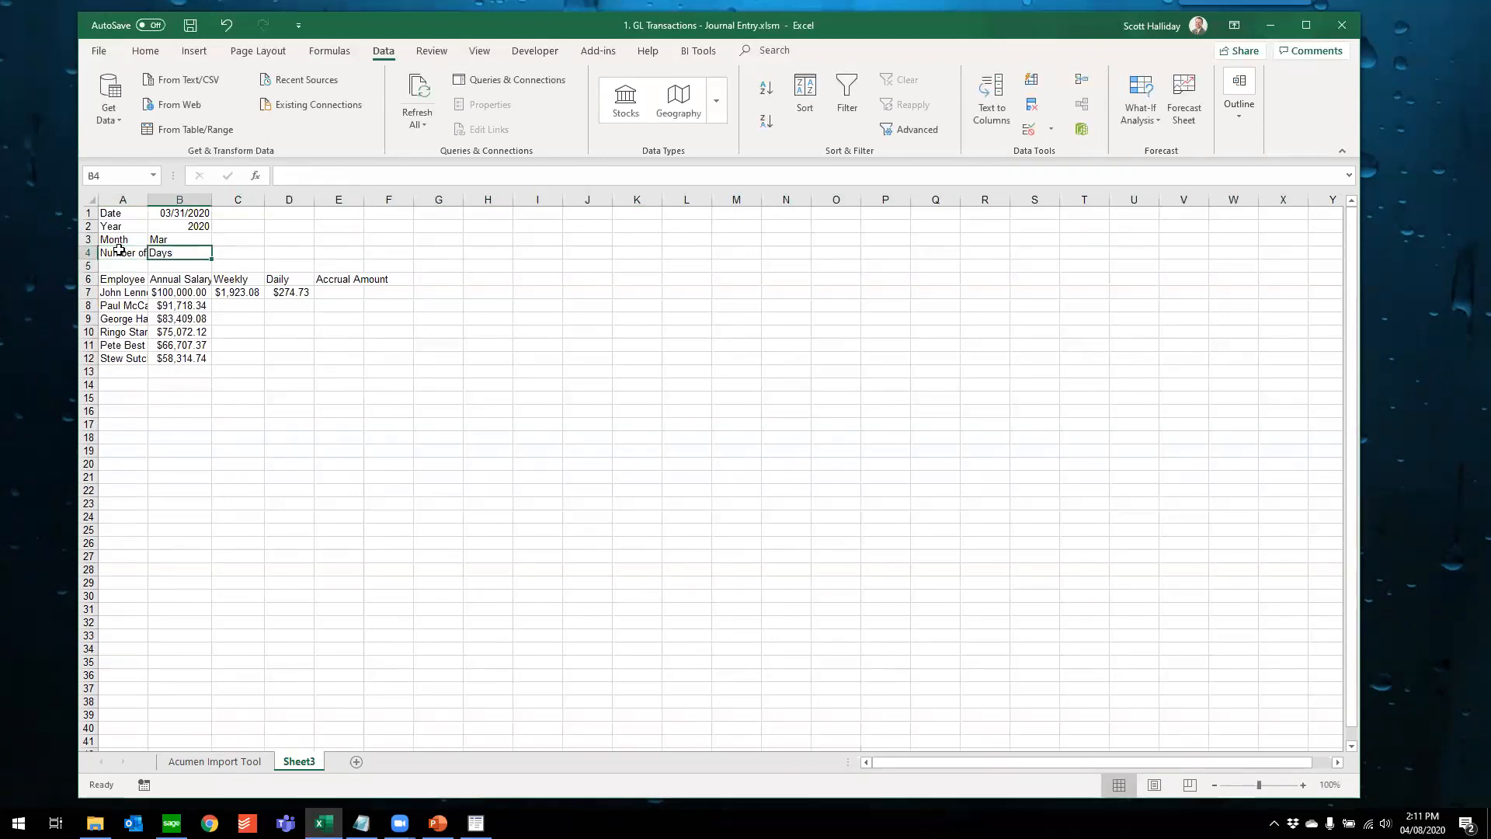
pyautogui.write('3')
pyautogui.press('Return')
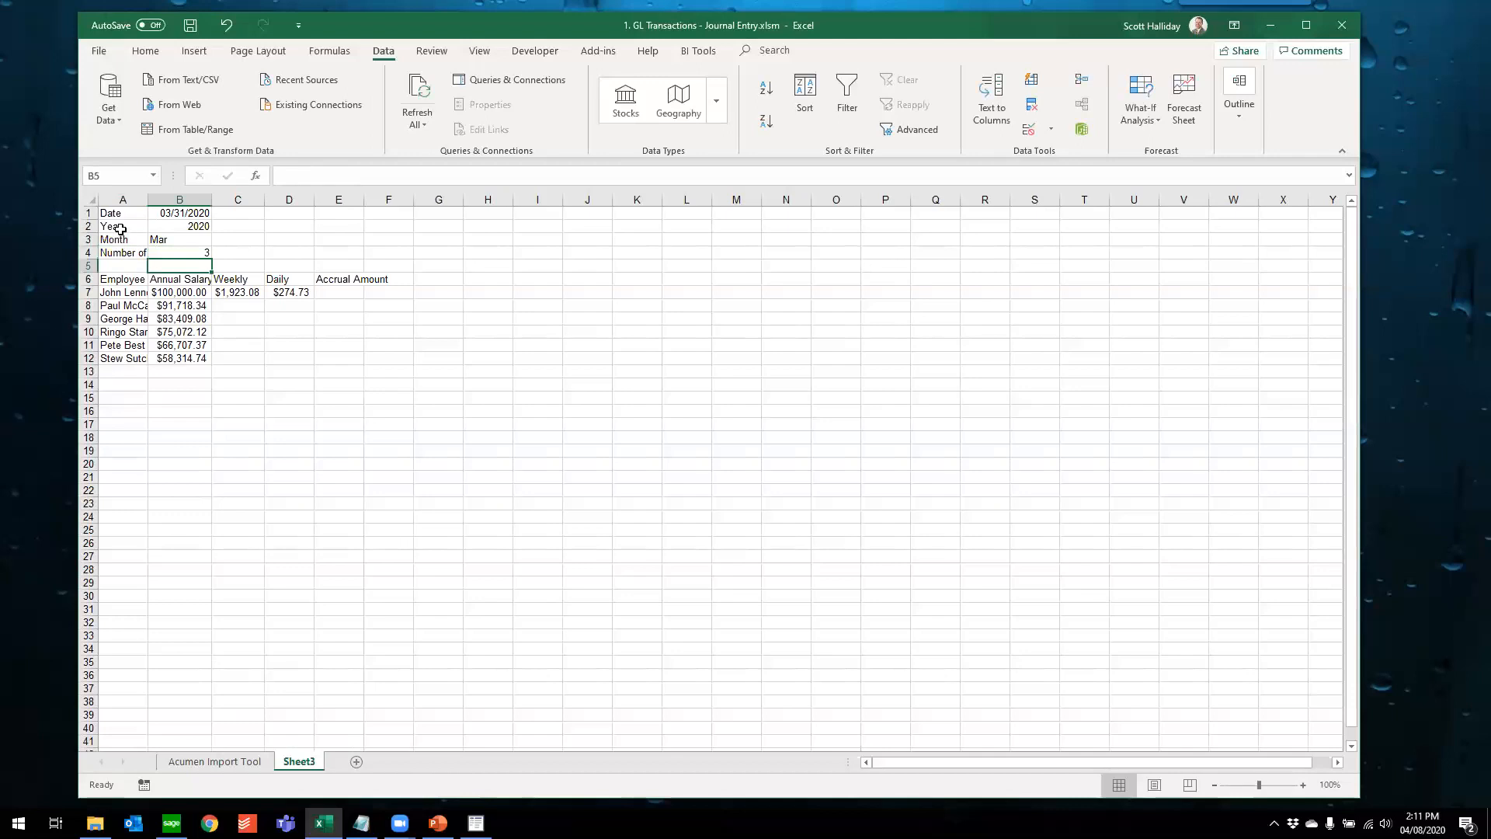
pyautogui.doubleClick(147, 200)
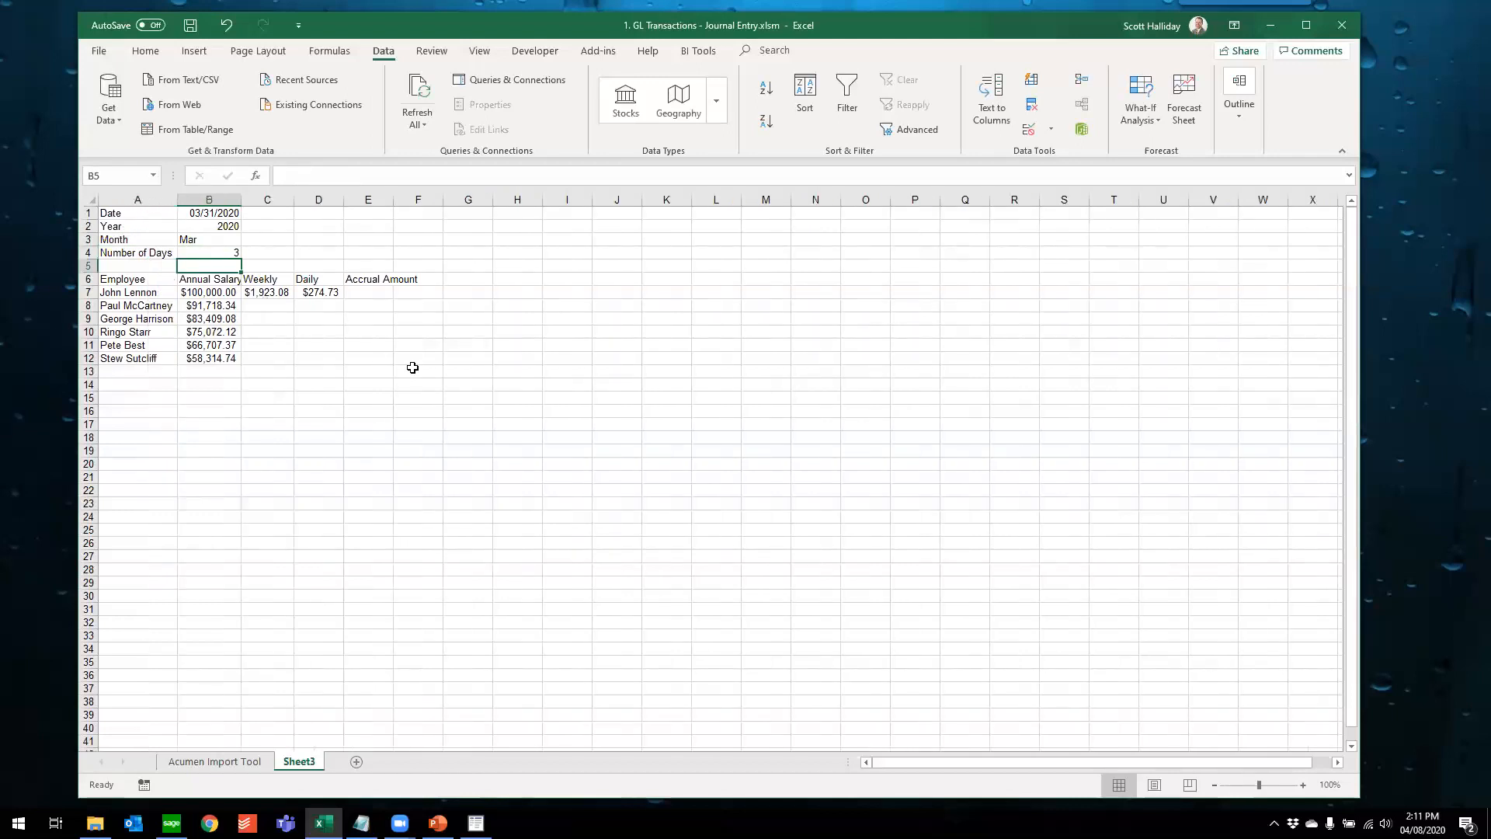
# Calculate the first employee's accrual amount in cell E7 as D7 multiplied by the absolute reference $B$4
pyautogui.click(385, 292)
pyautogui.write('=')
pyautogui.press('Left')
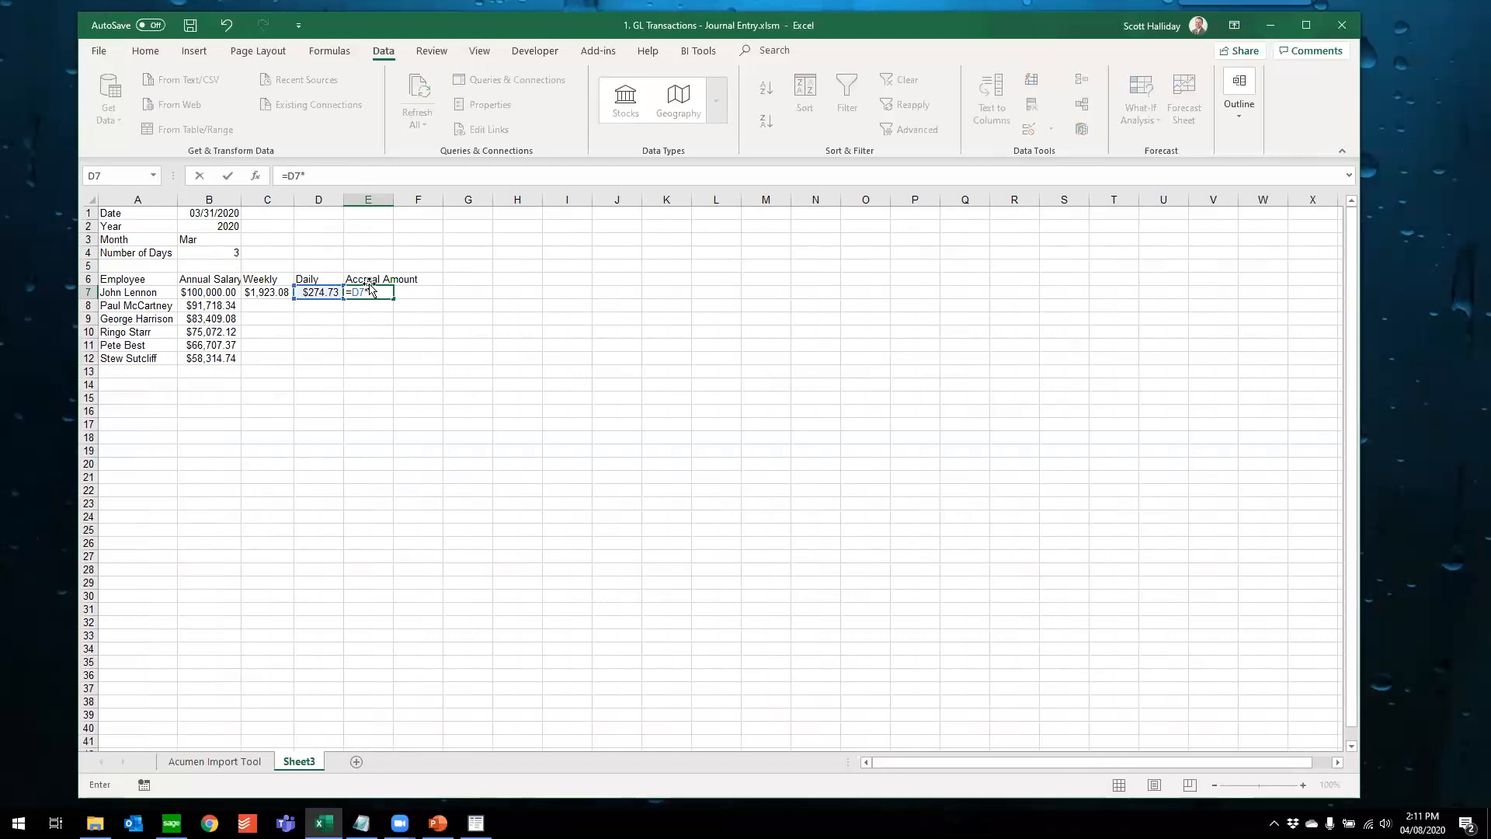
pyautogui.click(215, 252)
pyautogui.press('F4')
pyautogui.press('Return')
# Fill the weekly, daily and accrual formulas from C7:E7 down through row 12
pyautogui.press('Left')
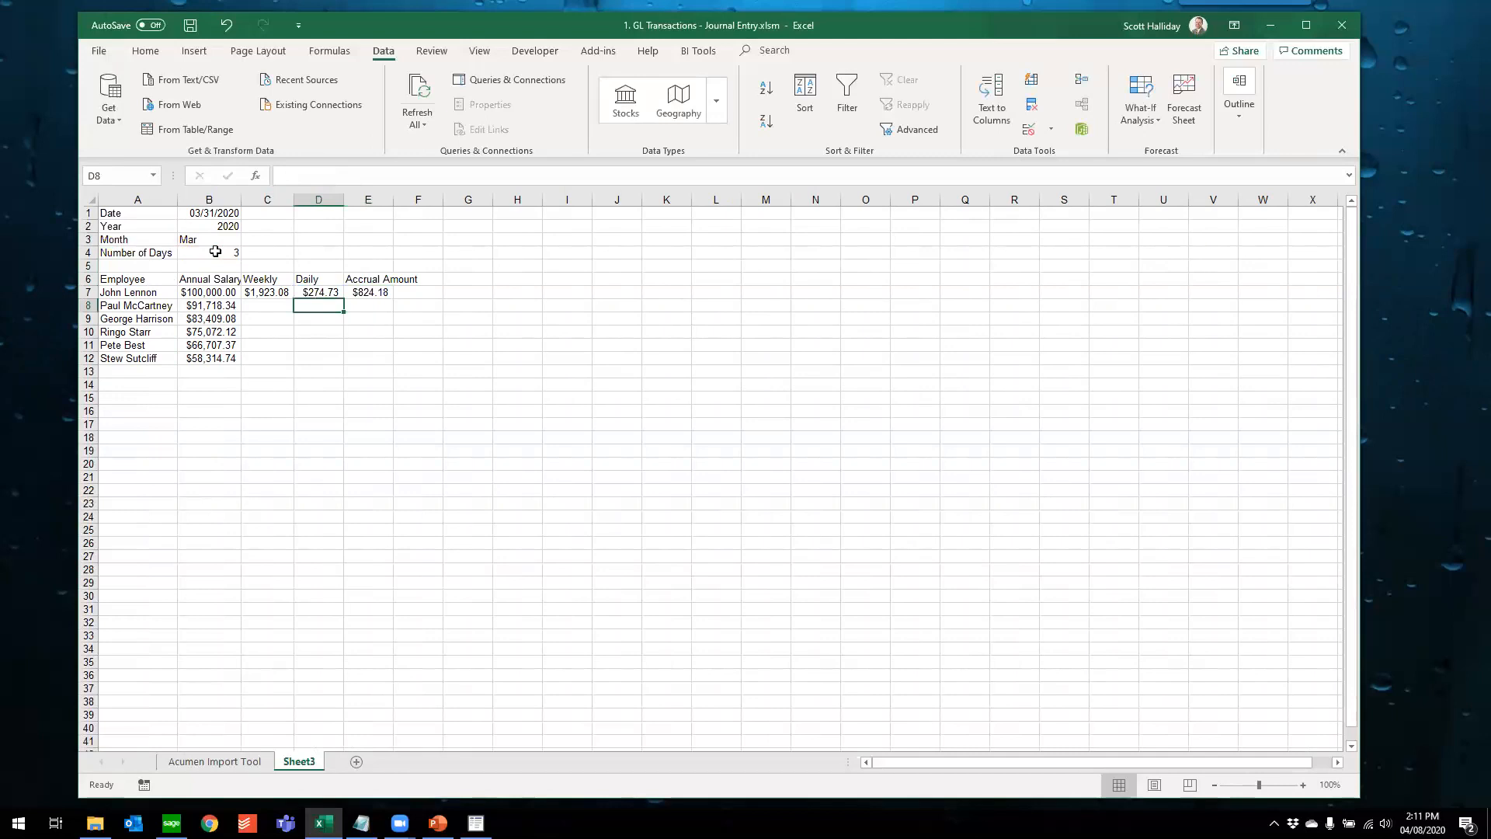
pyautogui.moveTo(263, 292); pyautogui.dragTo(389, 364)
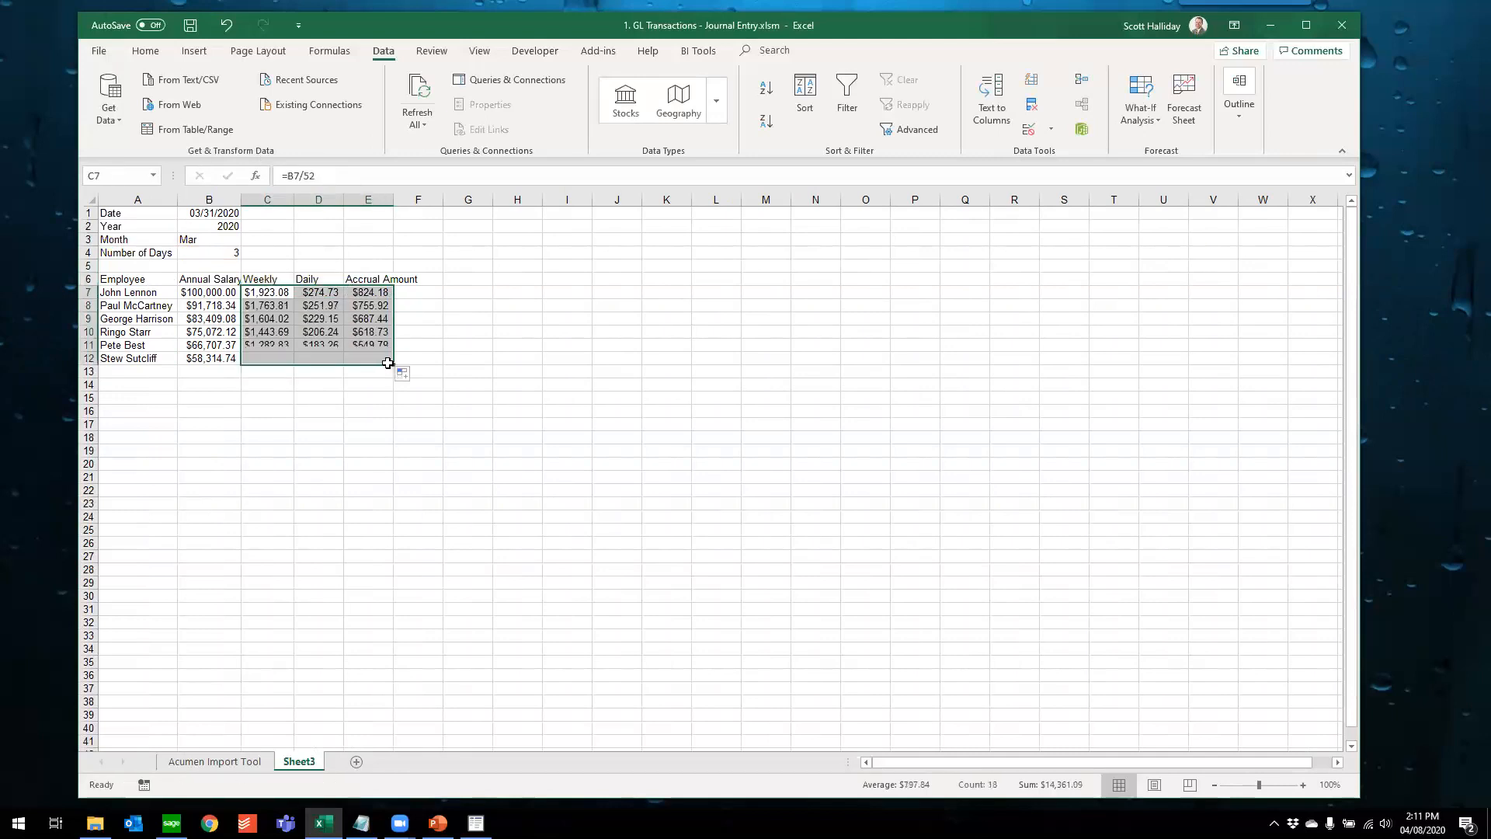
pyautogui.click(386, 487)
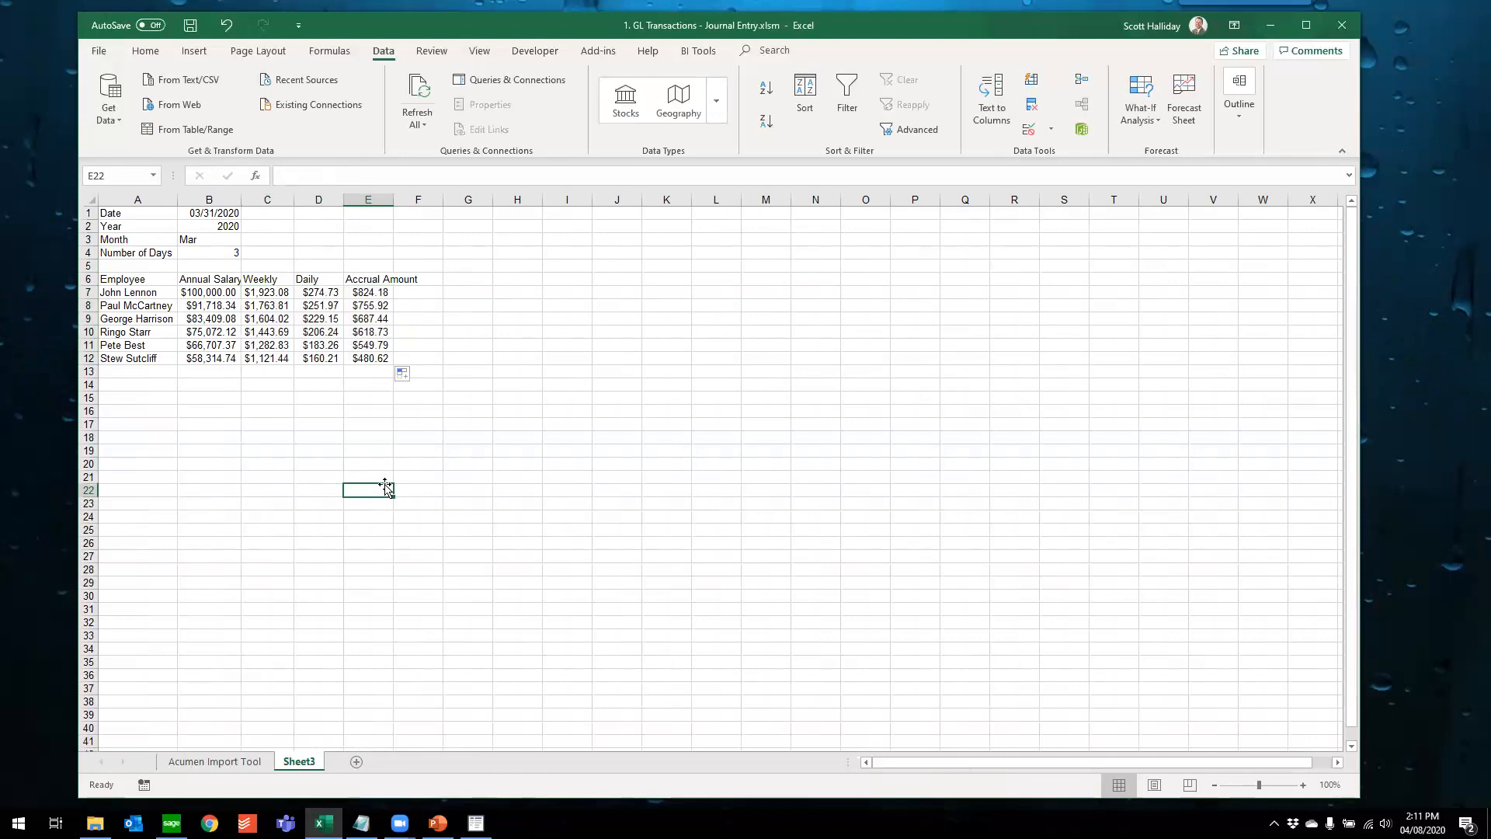
# On the Acumen Import Tool sheet, link the post date in cell C12 to the date in Sheet3 cell B1
pyautogui.click(214, 761)
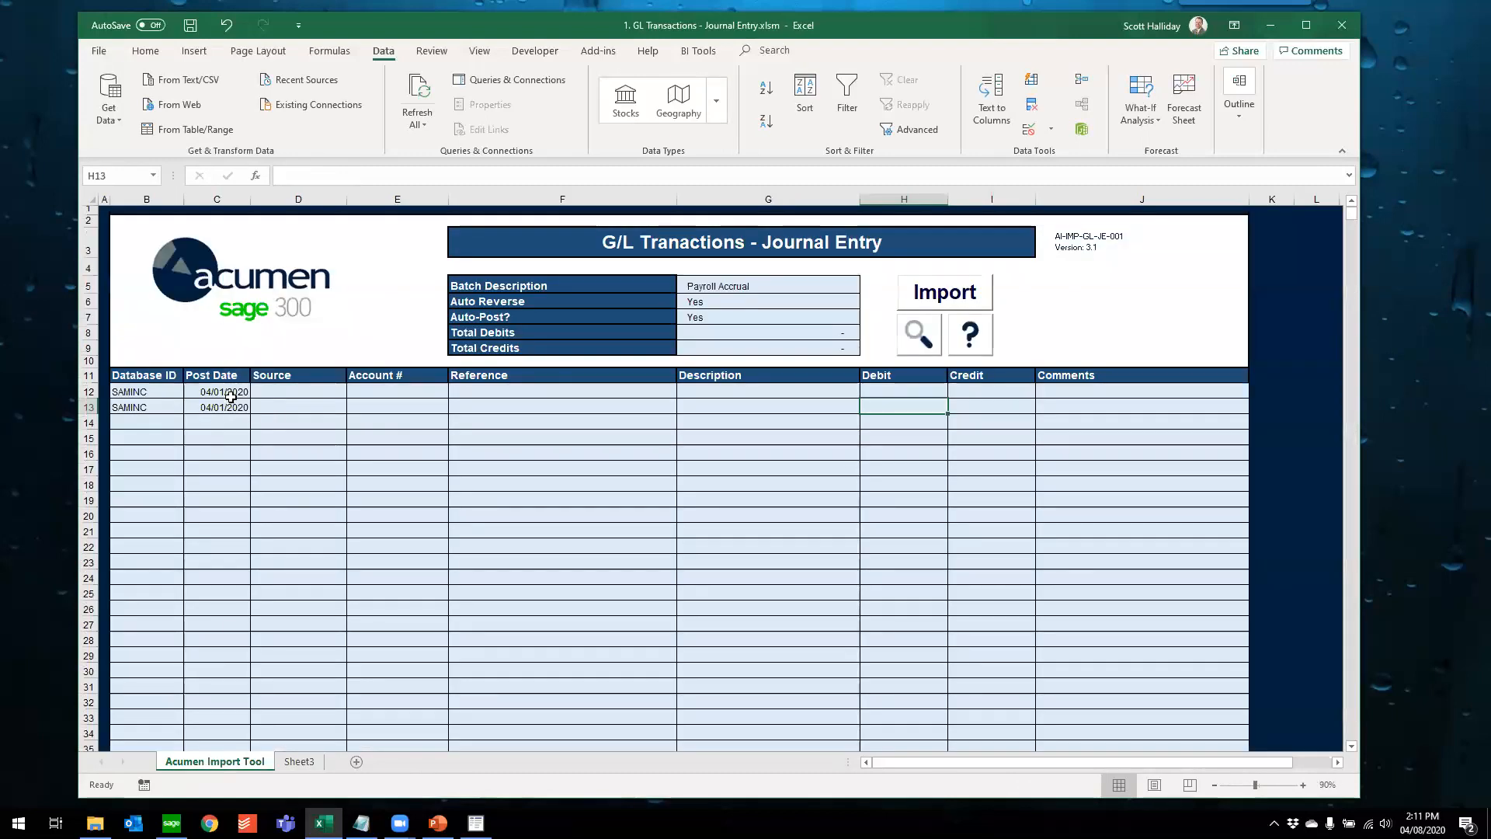
pyautogui.click(230, 393)
pyautogui.write('3')
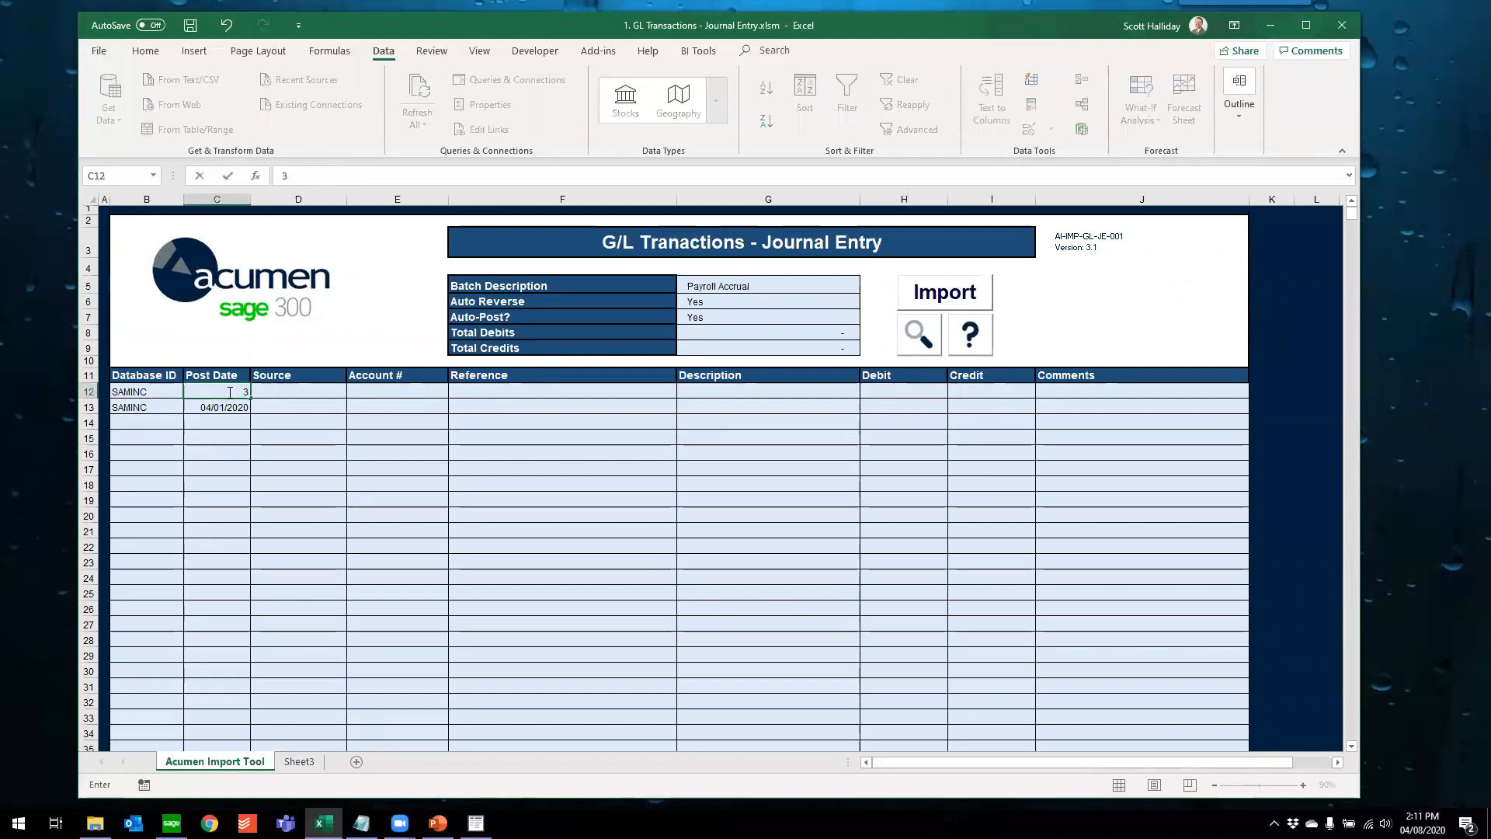
pyautogui.press('Escape')
pyautogui.write('=')
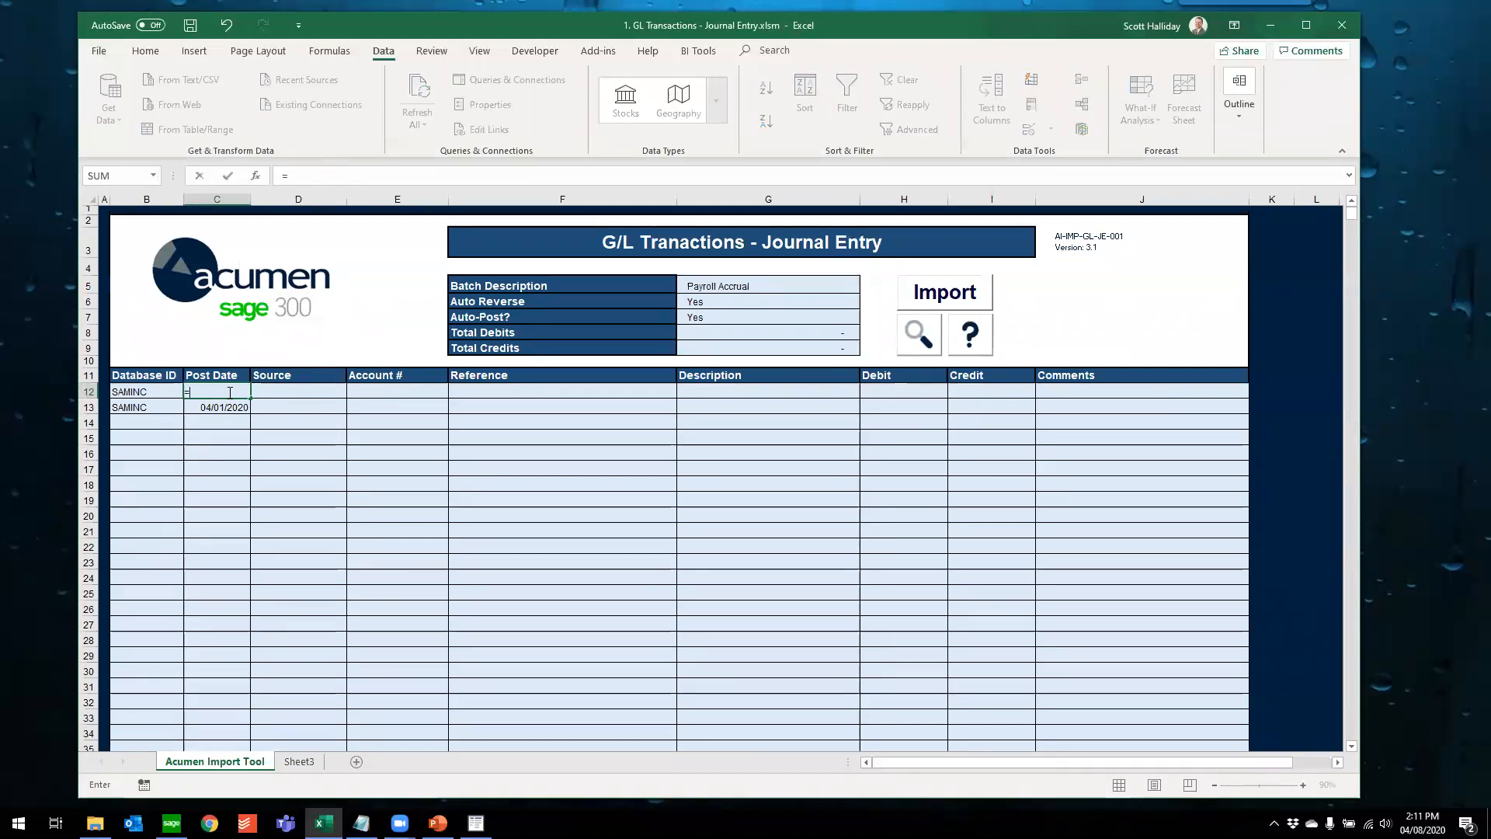
pyautogui.click(300, 762)
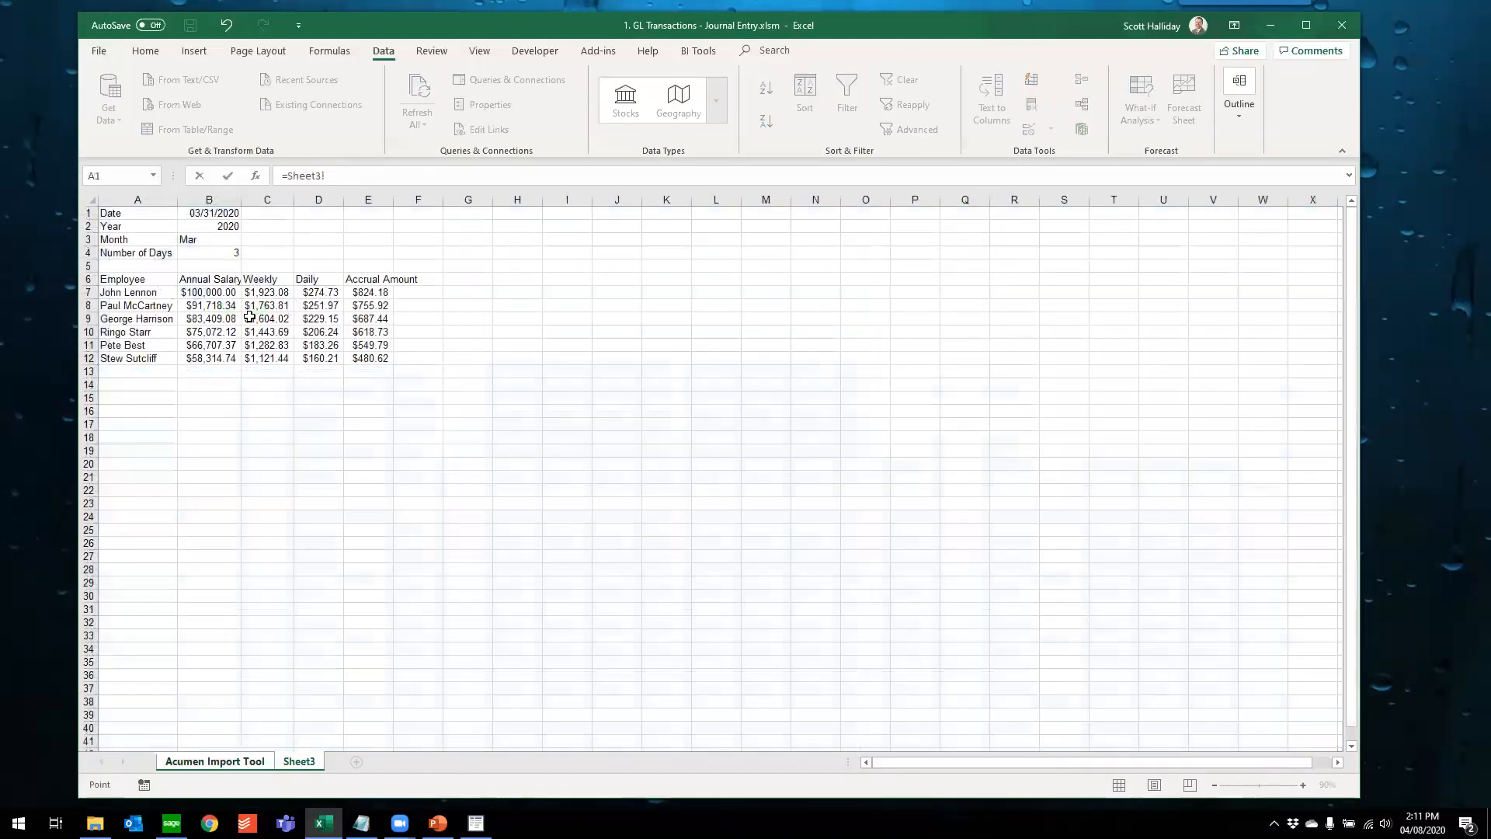
pyautogui.click(216, 213)
pyautogui.press('Return')
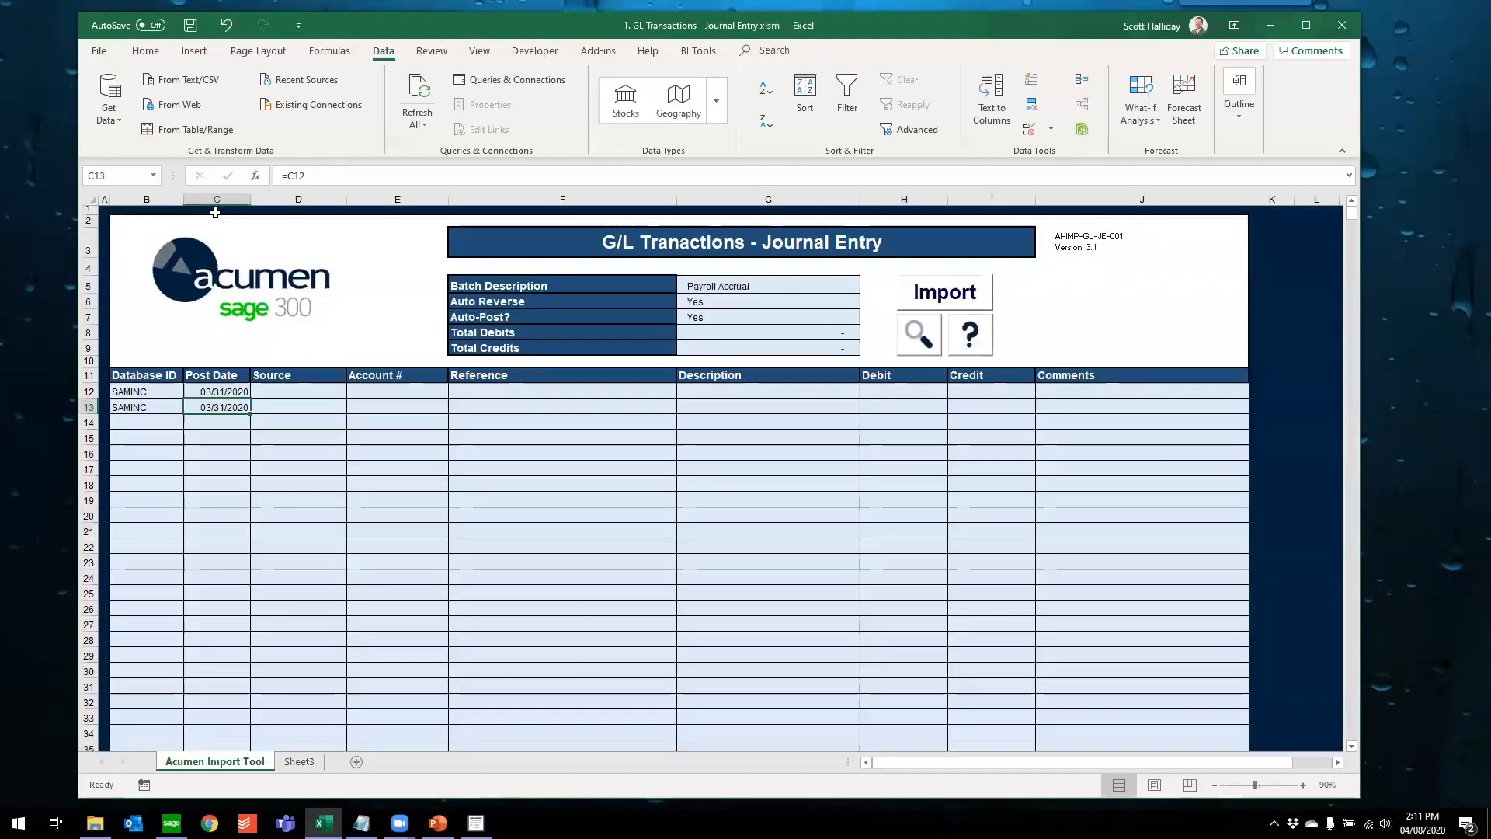
# Enter JE as the source for both journal lines, D12 and D13
pyautogui.click(285, 390)
pyautogui.write('JE')
pyautogui.press('Return')
pyautogui.write('JE')
pyautogui.press('Return')
# Enter the ledger account 6210-100 for the first journal line in cell E12
pyautogui.press('Up')
pyautogui.press('Right')
pyautogui.press('Up')
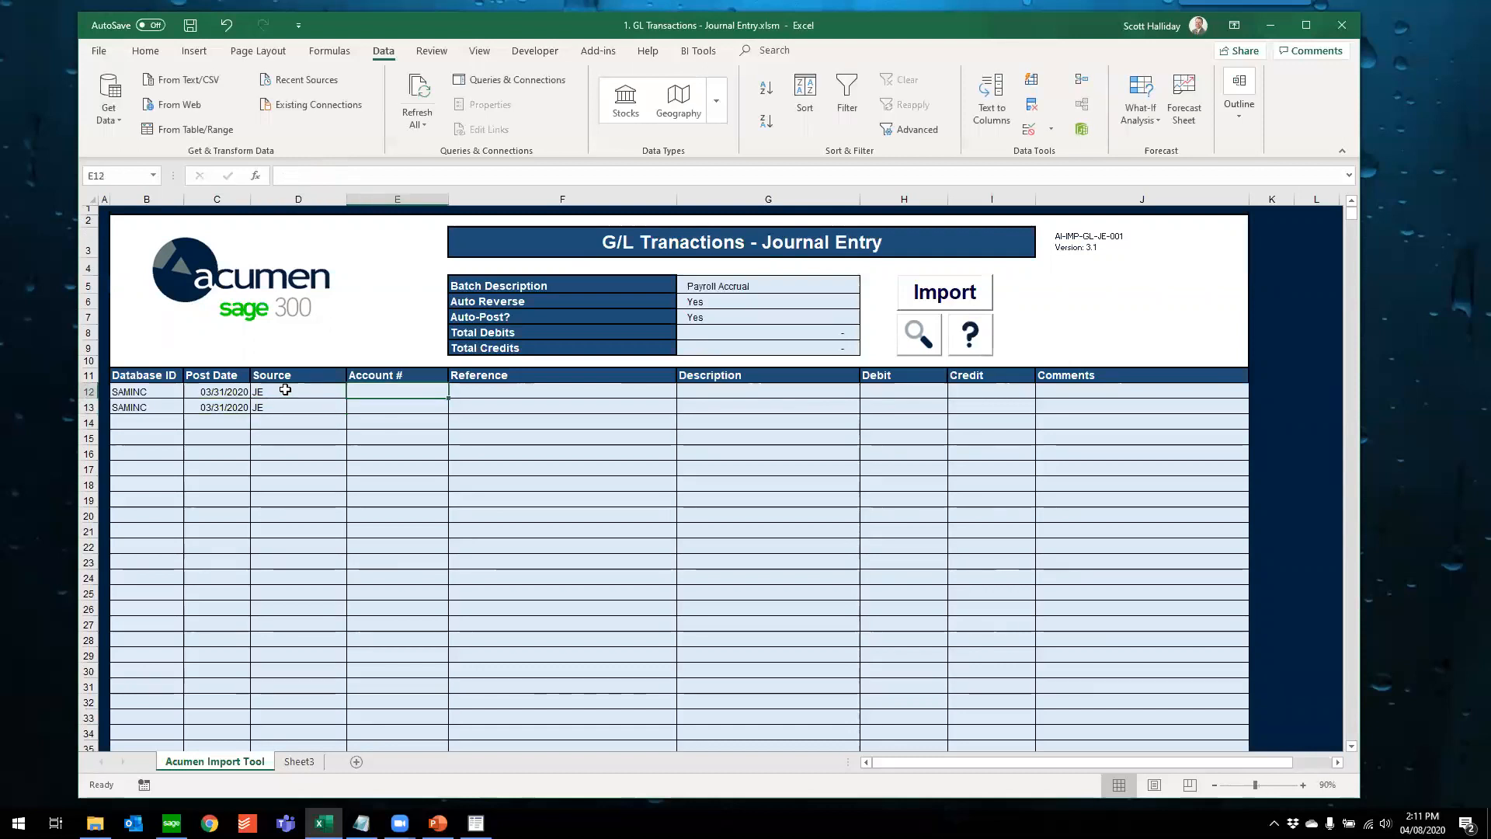
pyautogui.write('6')
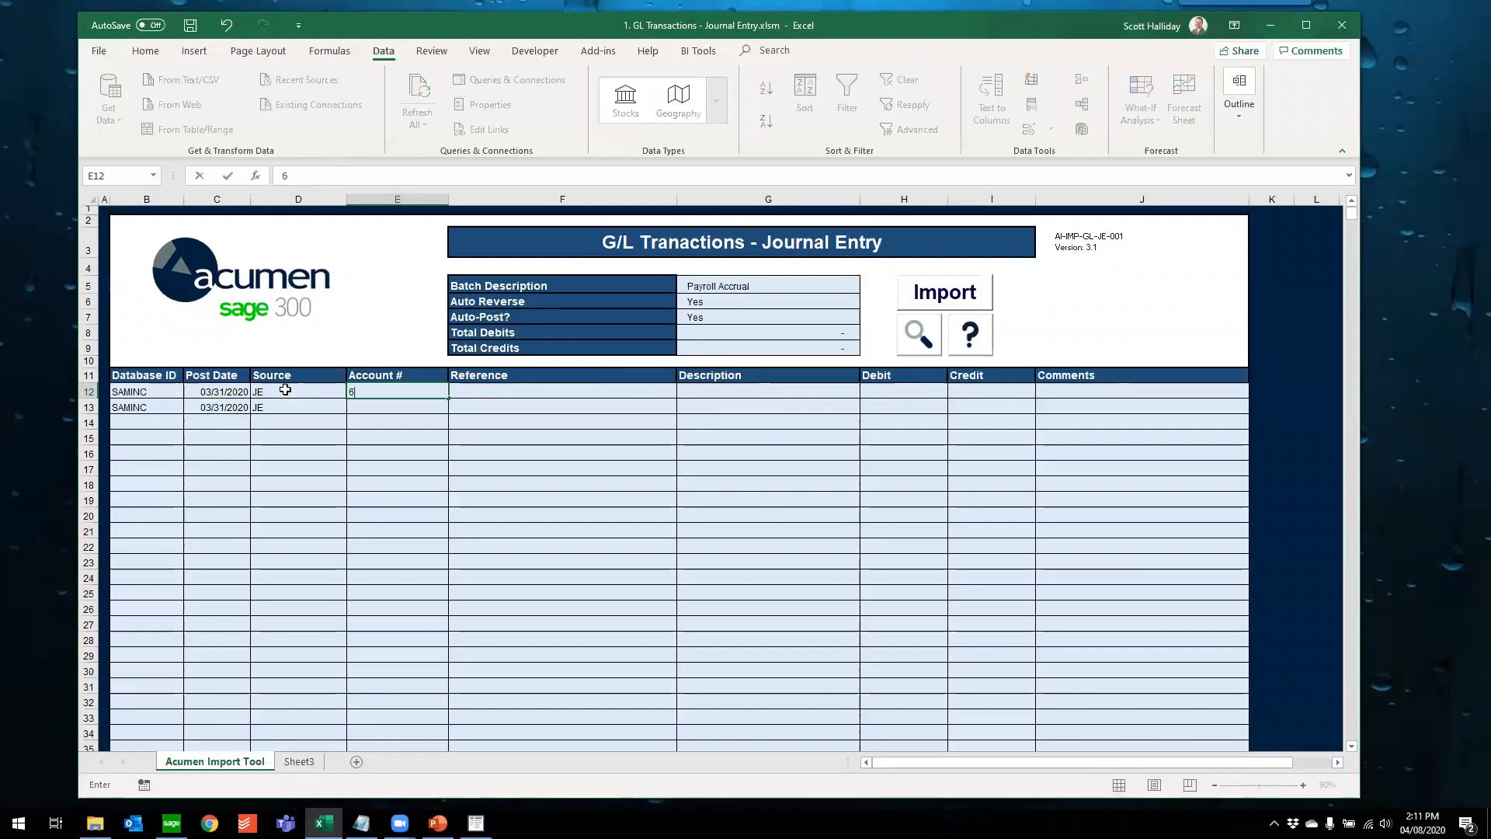
pyautogui.write('210-100')
pyautogui.press('Return')
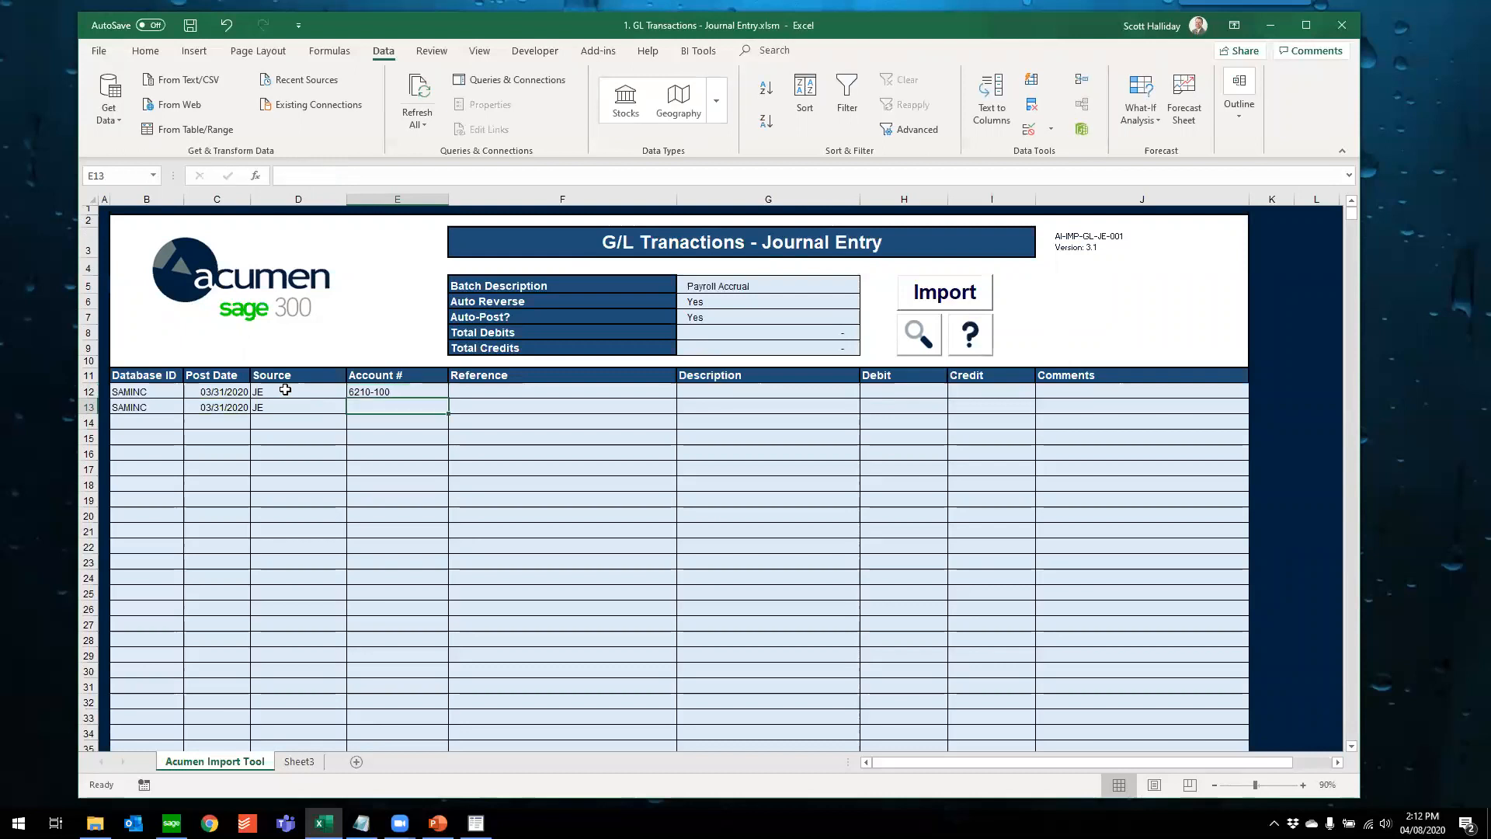
# Enter the ledger account 2046 as text for the second journal line in cell E13
pyautogui.write('20')
pyautogui.write('26')
pyautogui.press('Return')
pyautogui.write('2046')
pyautogui.press('Return')
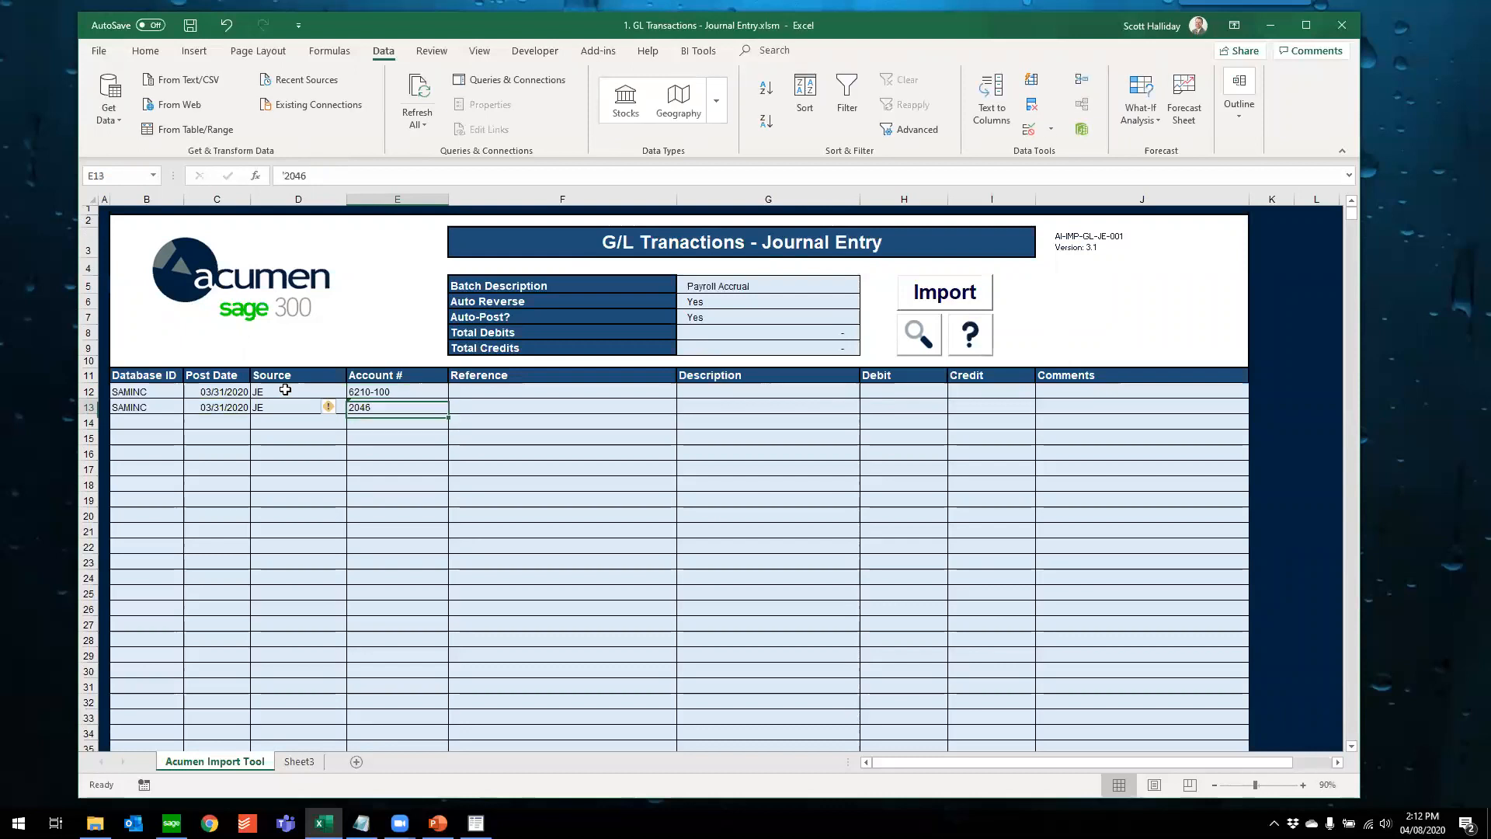
# Link the references of both journal lines, F12 and F13, to the first employee's name in Sheet3 cell A7
pyautogui.press('Up')
pyautogui.press('Up')
pyautogui.press('Right')
pyautogui.write('=')
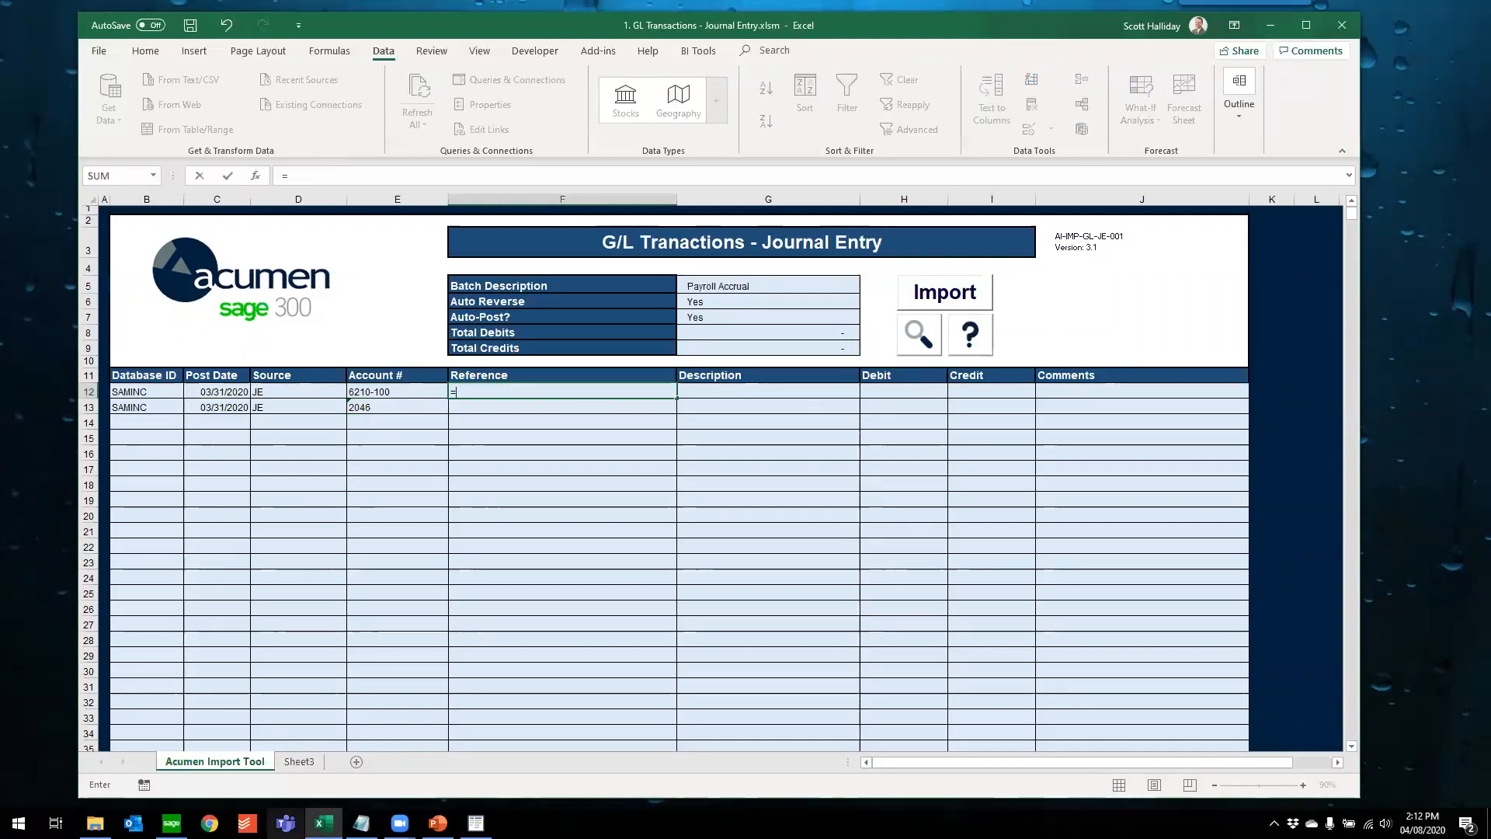
pyautogui.click(301, 761)
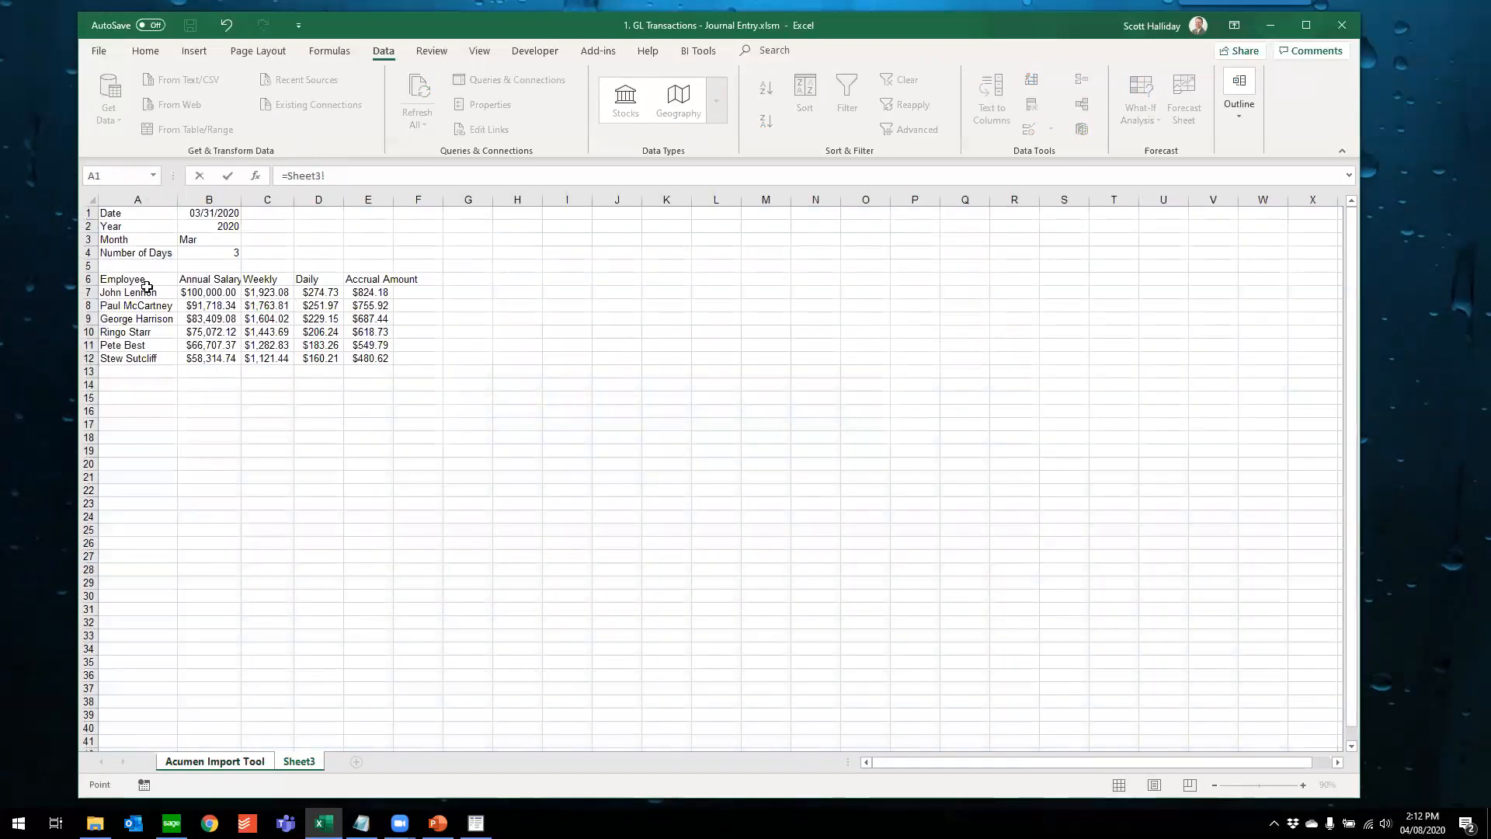
pyautogui.click(147, 289)
pyautogui.press('Return')
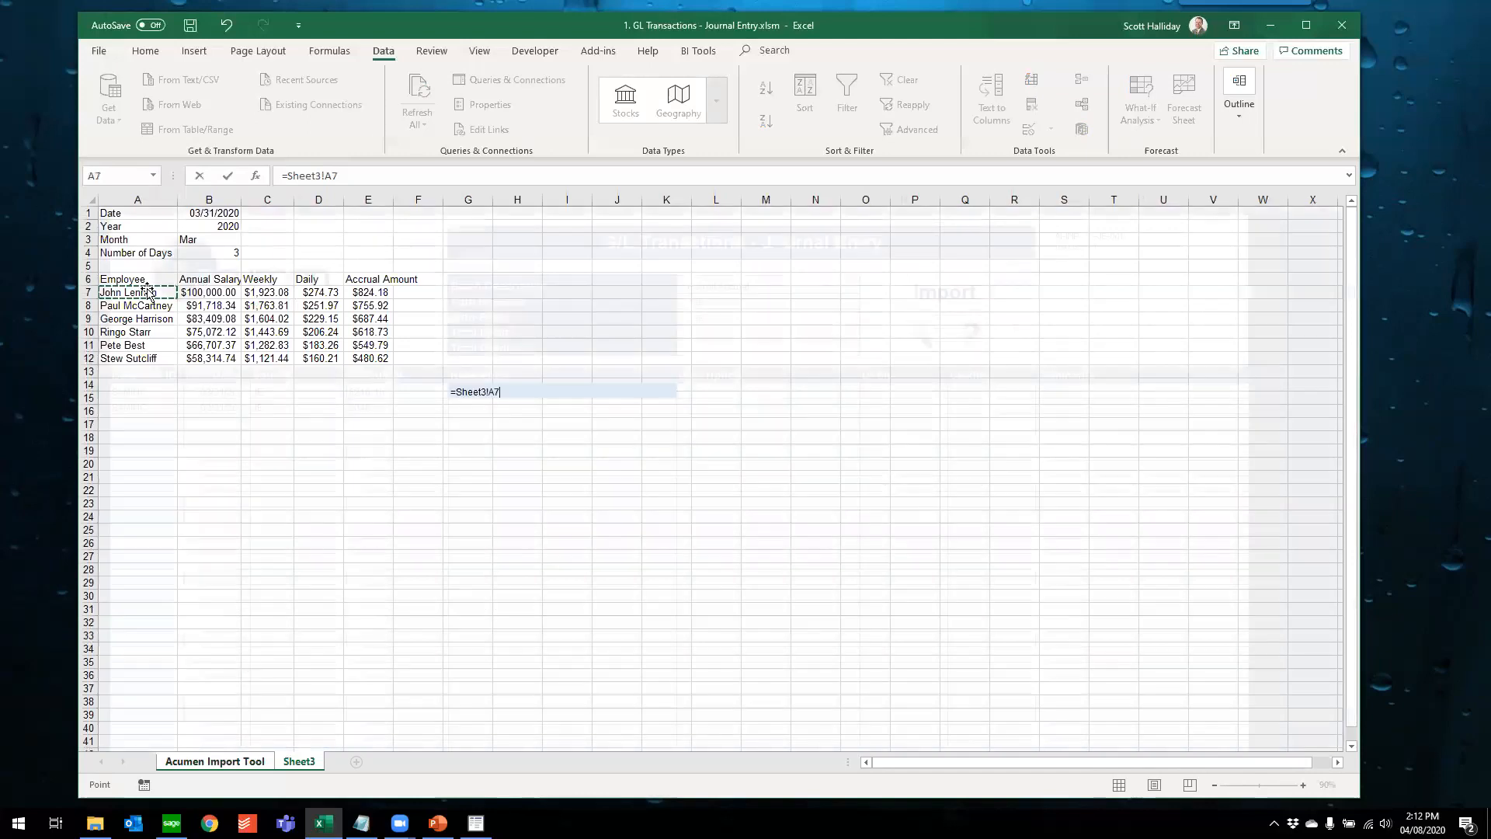
pyautogui.write('=')
pyautogui.click(298, 761)
pyautogui.click(135, 295)
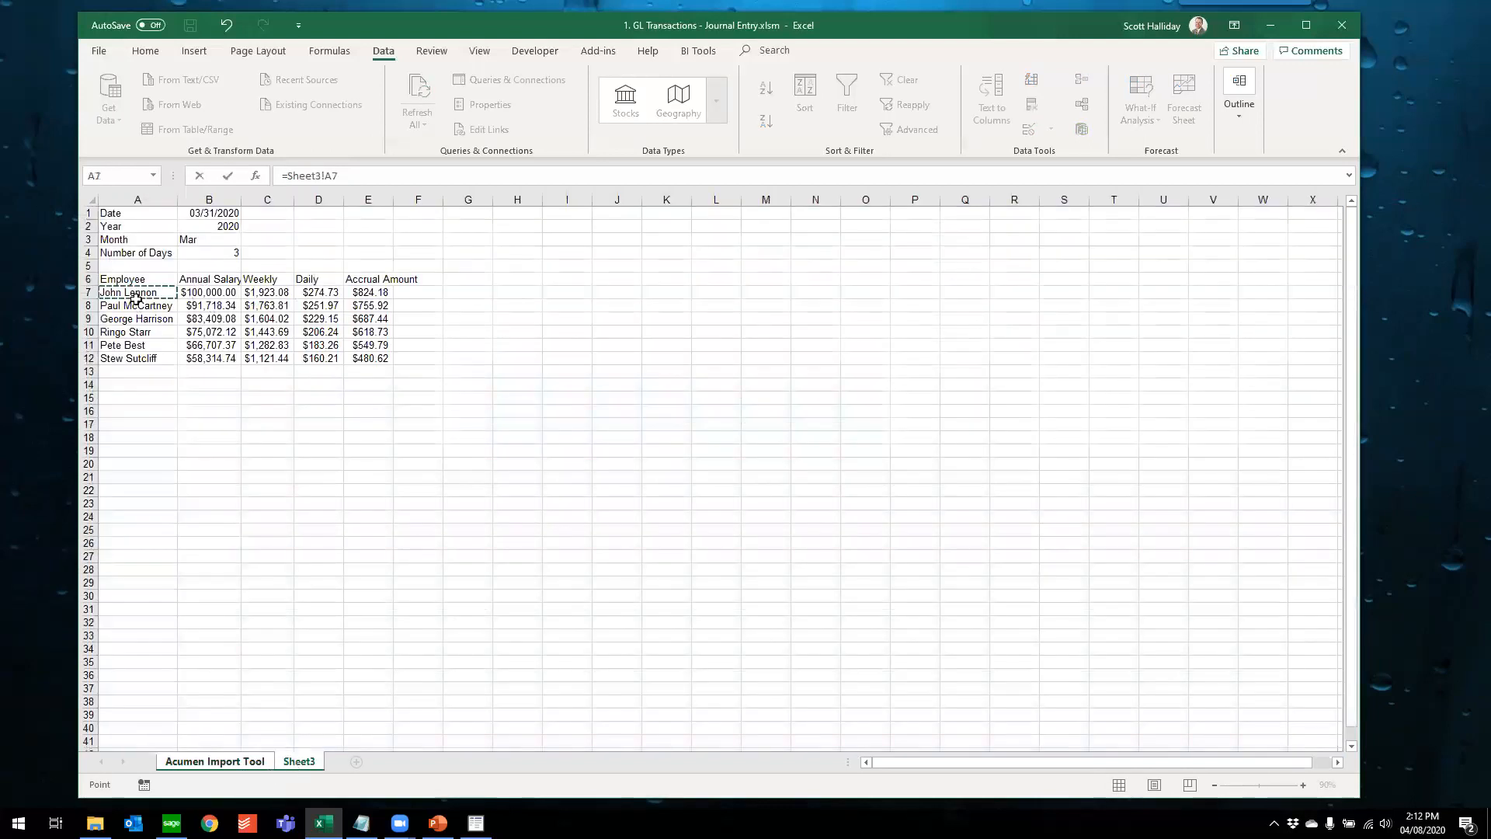
pyautogui.press('Return')
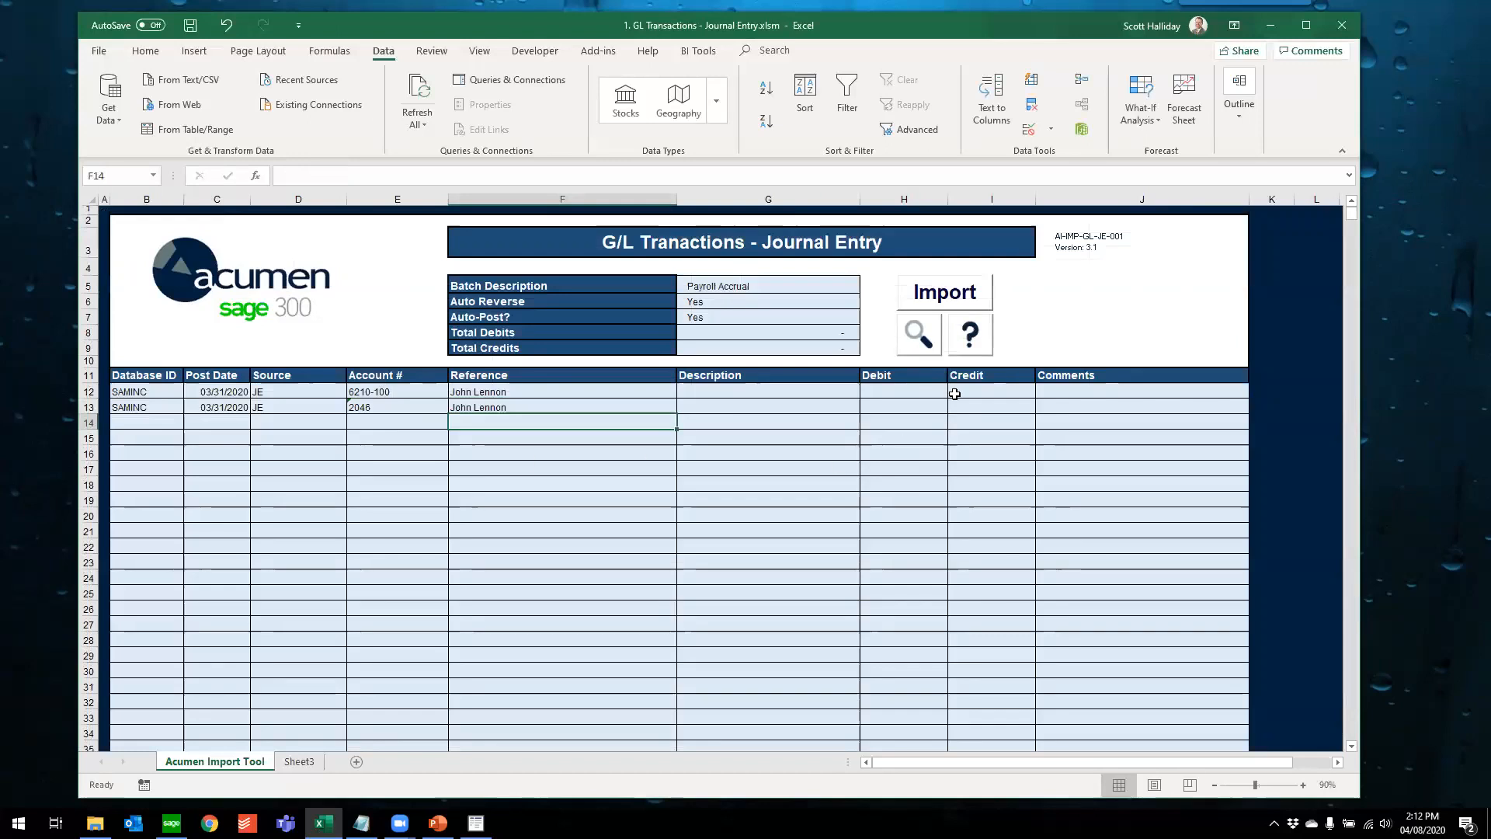
# Link the first journal line's debit in H12 to the first employee's accrual amount in Sheet3 cell E7
pyautogui.click(929, 392)
pyautogui.write('=')
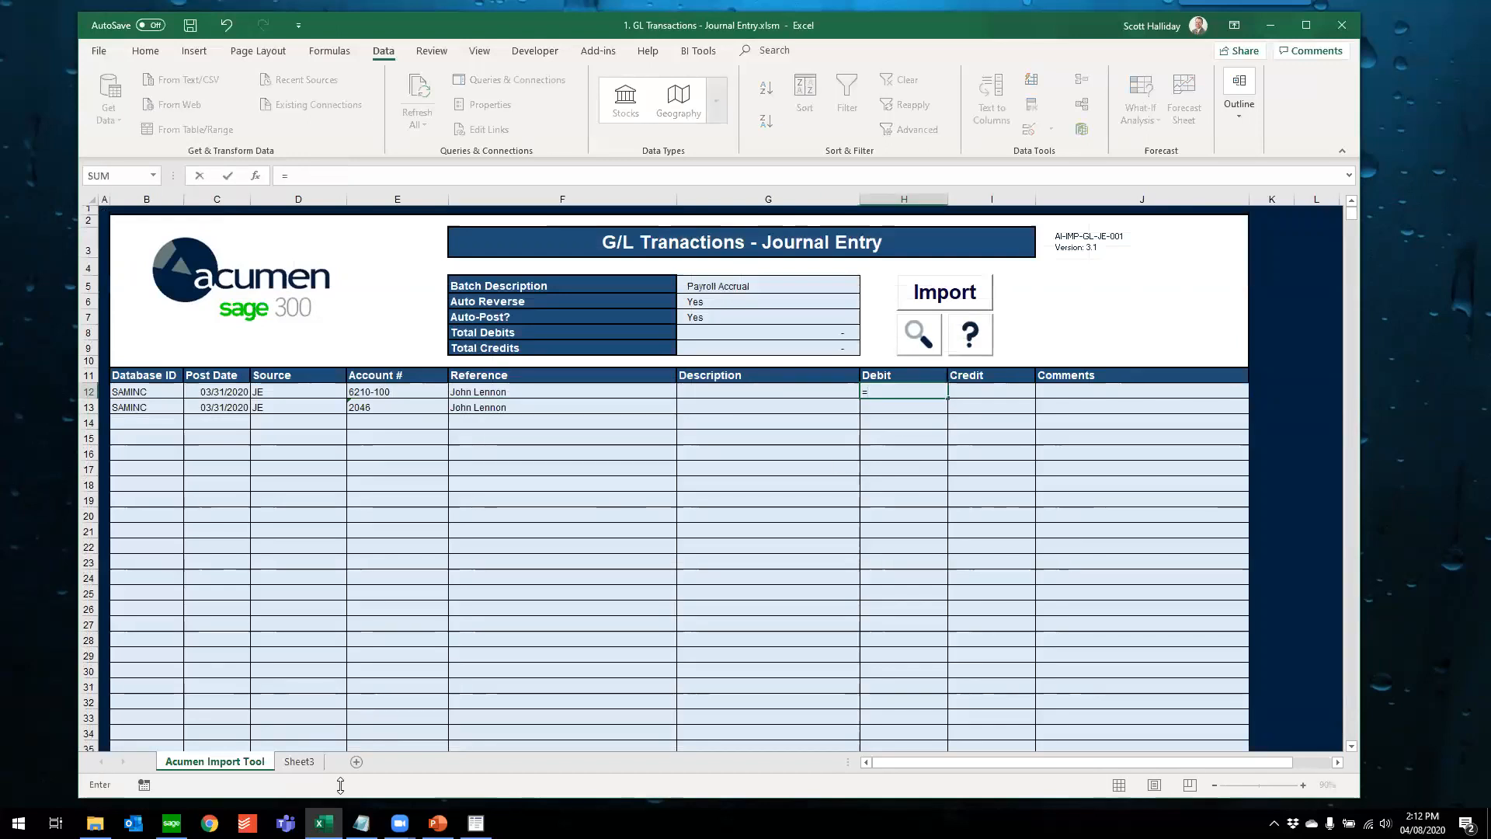
pyautogui.click(298, 761)
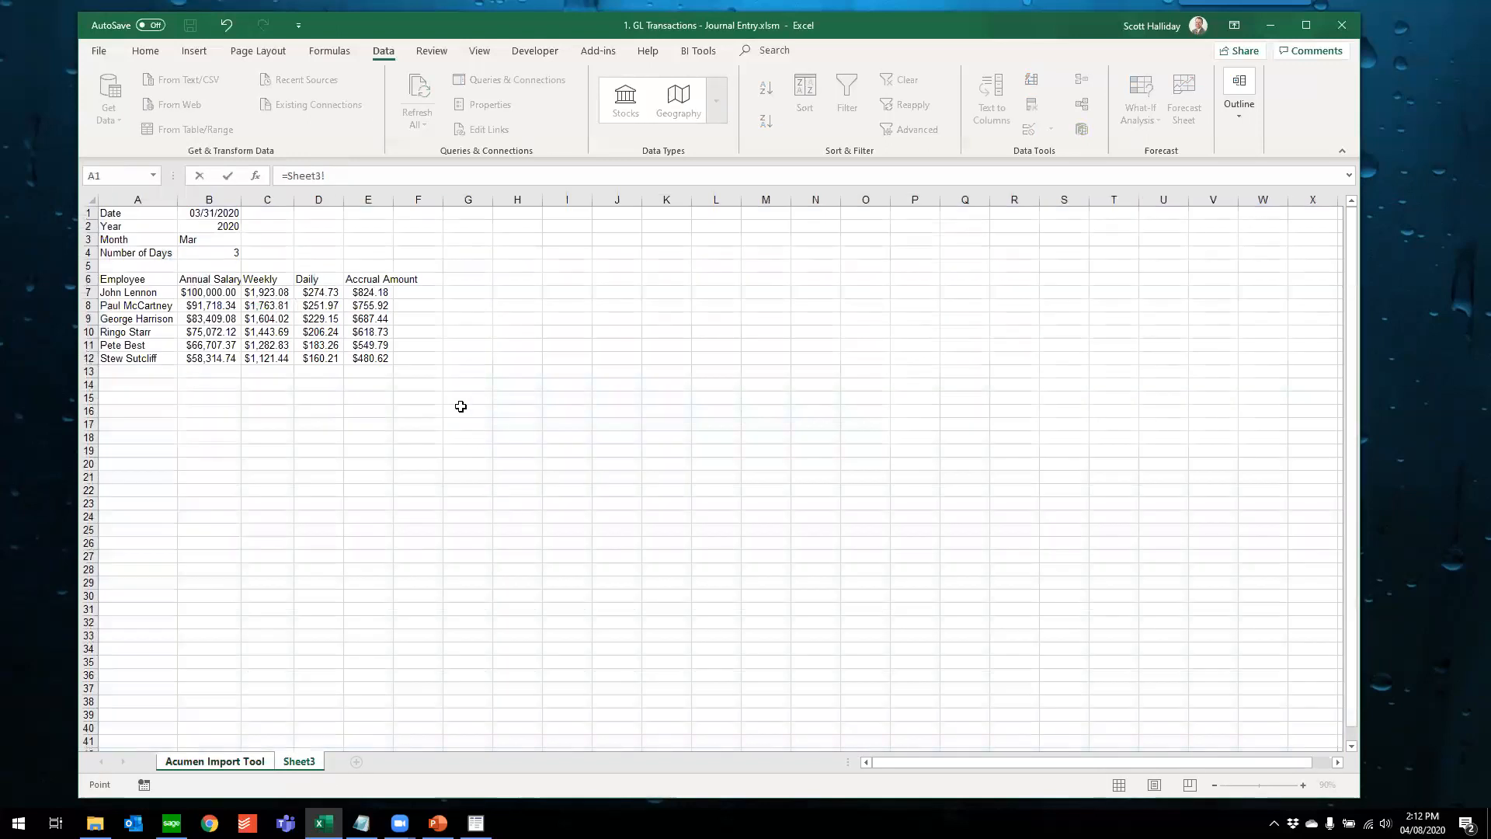
pyautogui.click(377, 292)
pyautogui.press('Return')
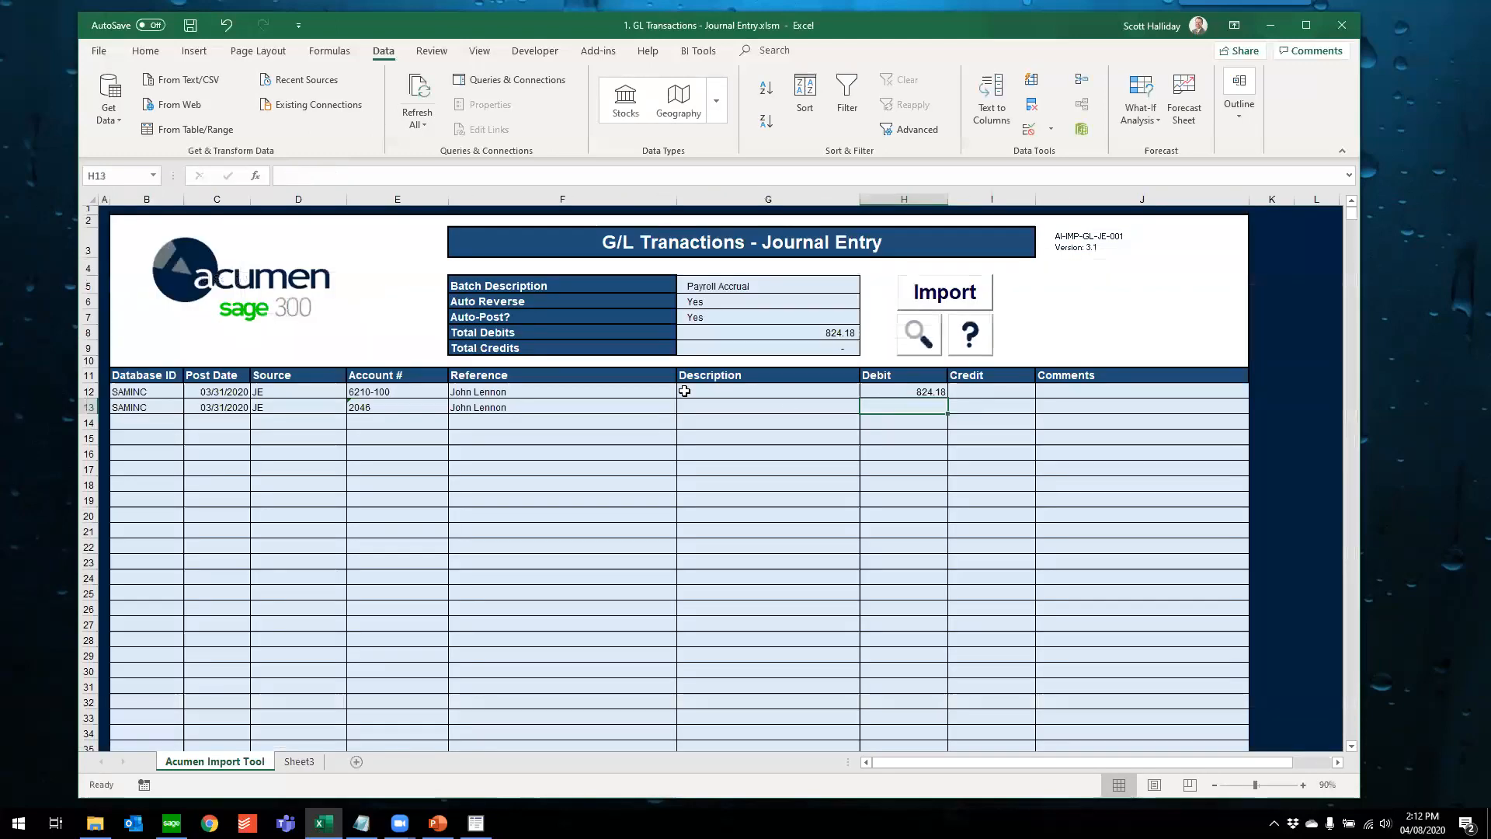
# Link the second journal line's credit in I13 to the same accrual amount in Sheet3 cell E7
pyautogui.click(1023, 409)
pyautogui.write('=')
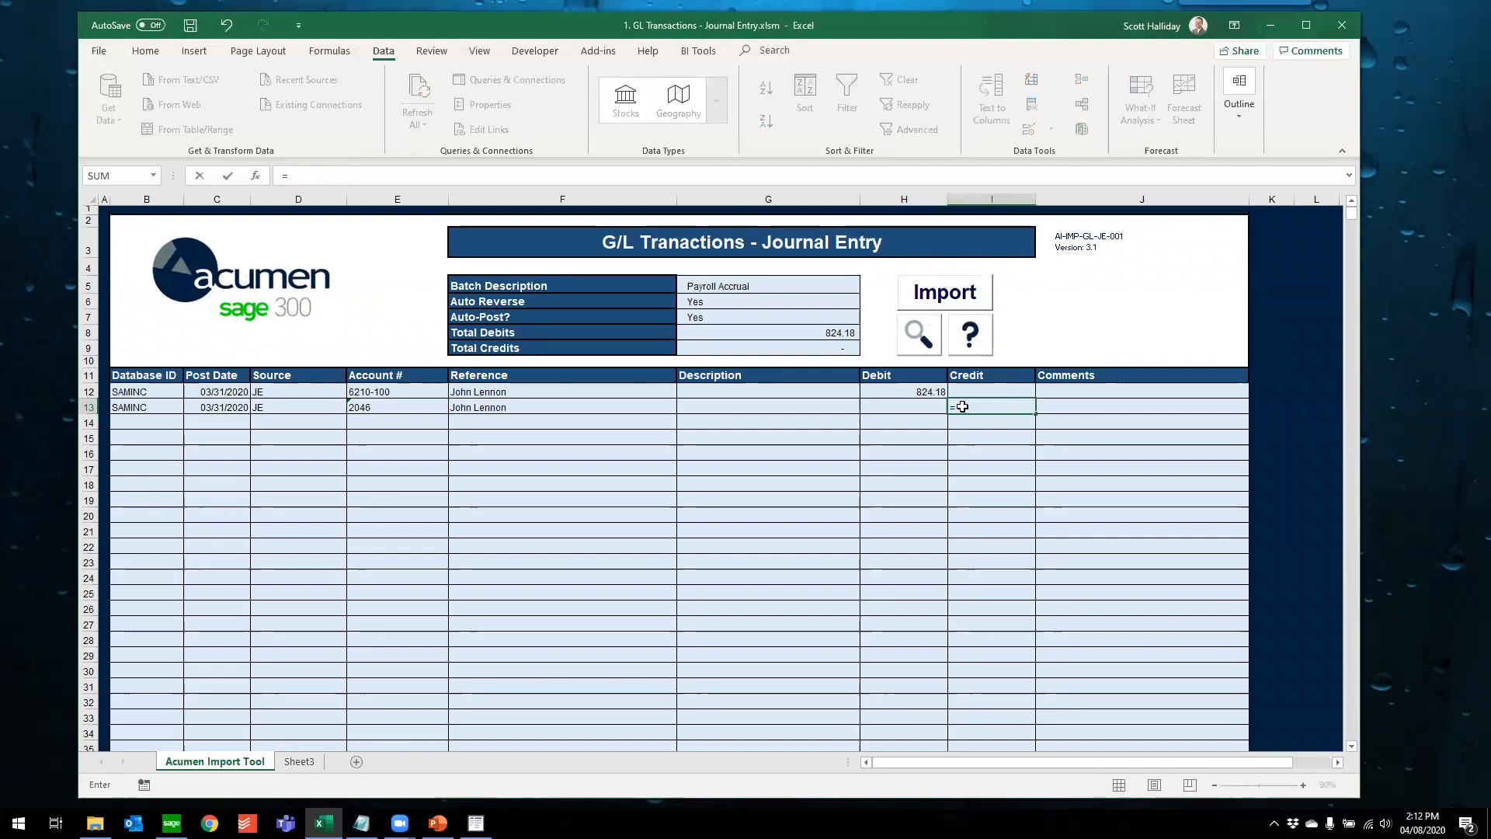
pyautogui.click(302, 763)
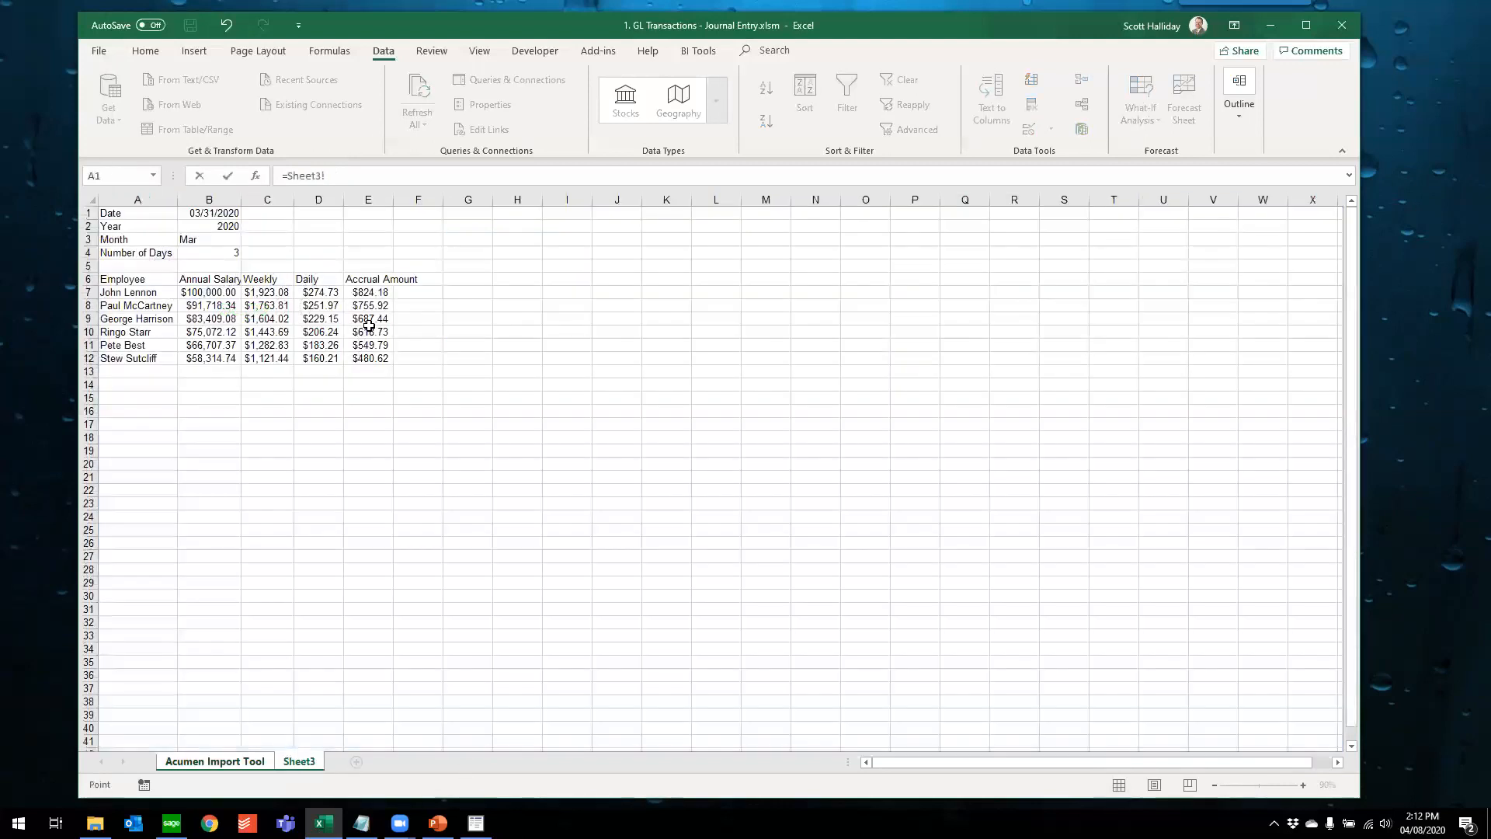
pyautogui.click(376, 288)
pyautogui.press('Return')
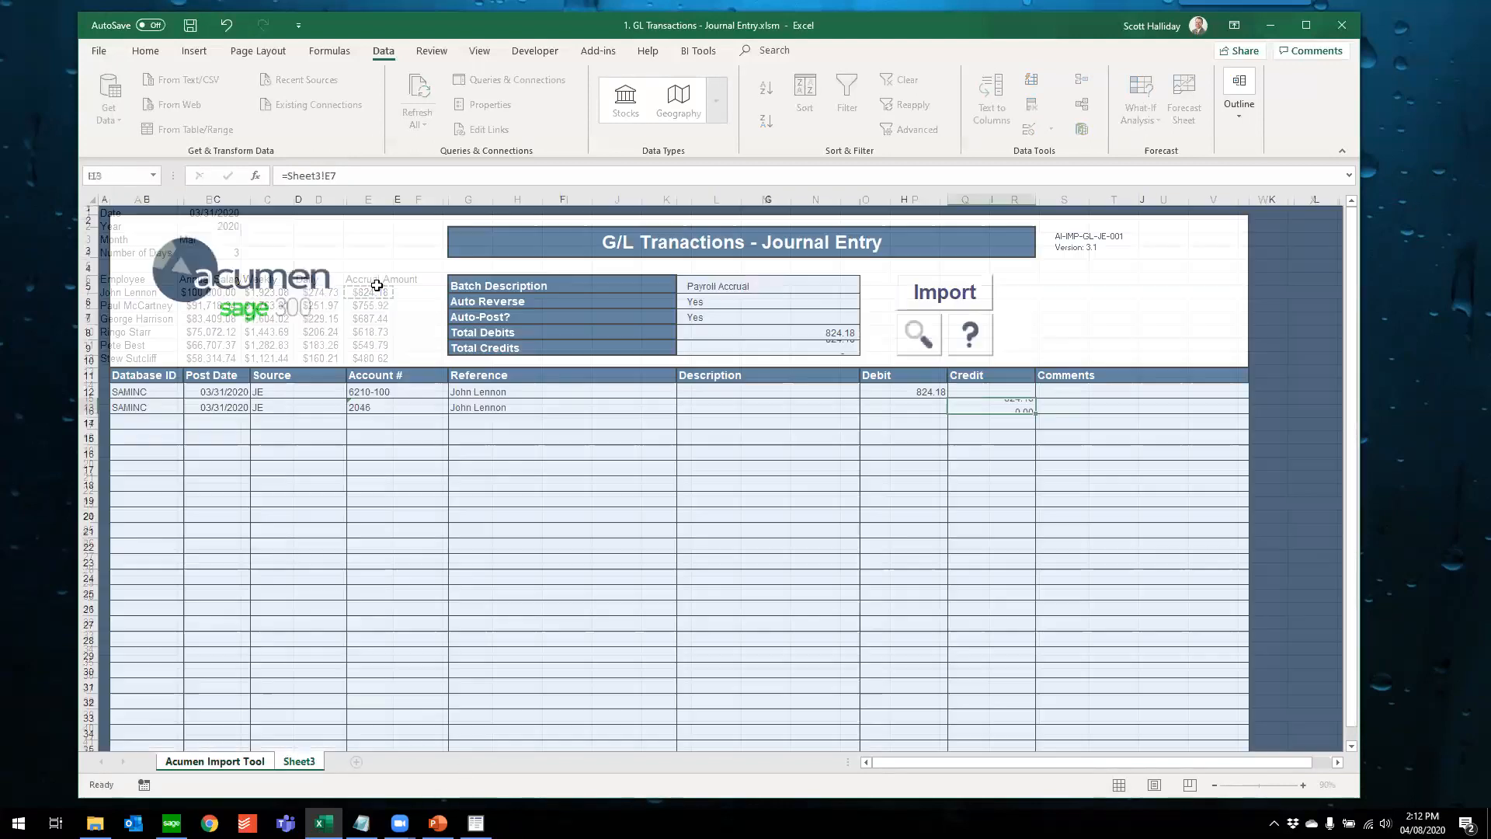
# Turn the batch description in G5 into a formula joining "Payroll Accrual " with the month in Sheet3 B3, a space and the year in B2
pyautogui.click(698, 292)
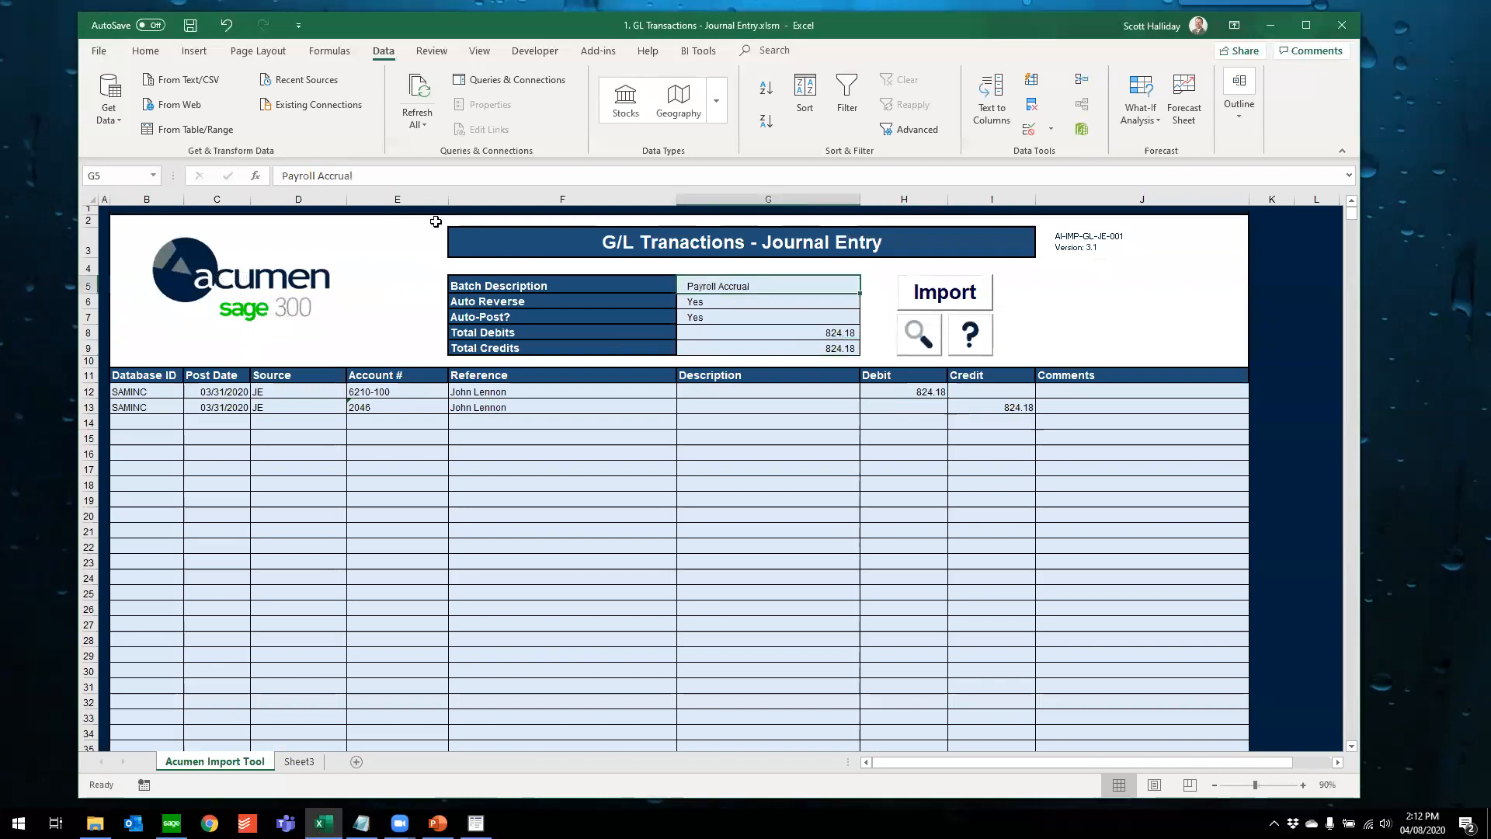
pyautogui.click(281, 175)
pyautogui.write('="')
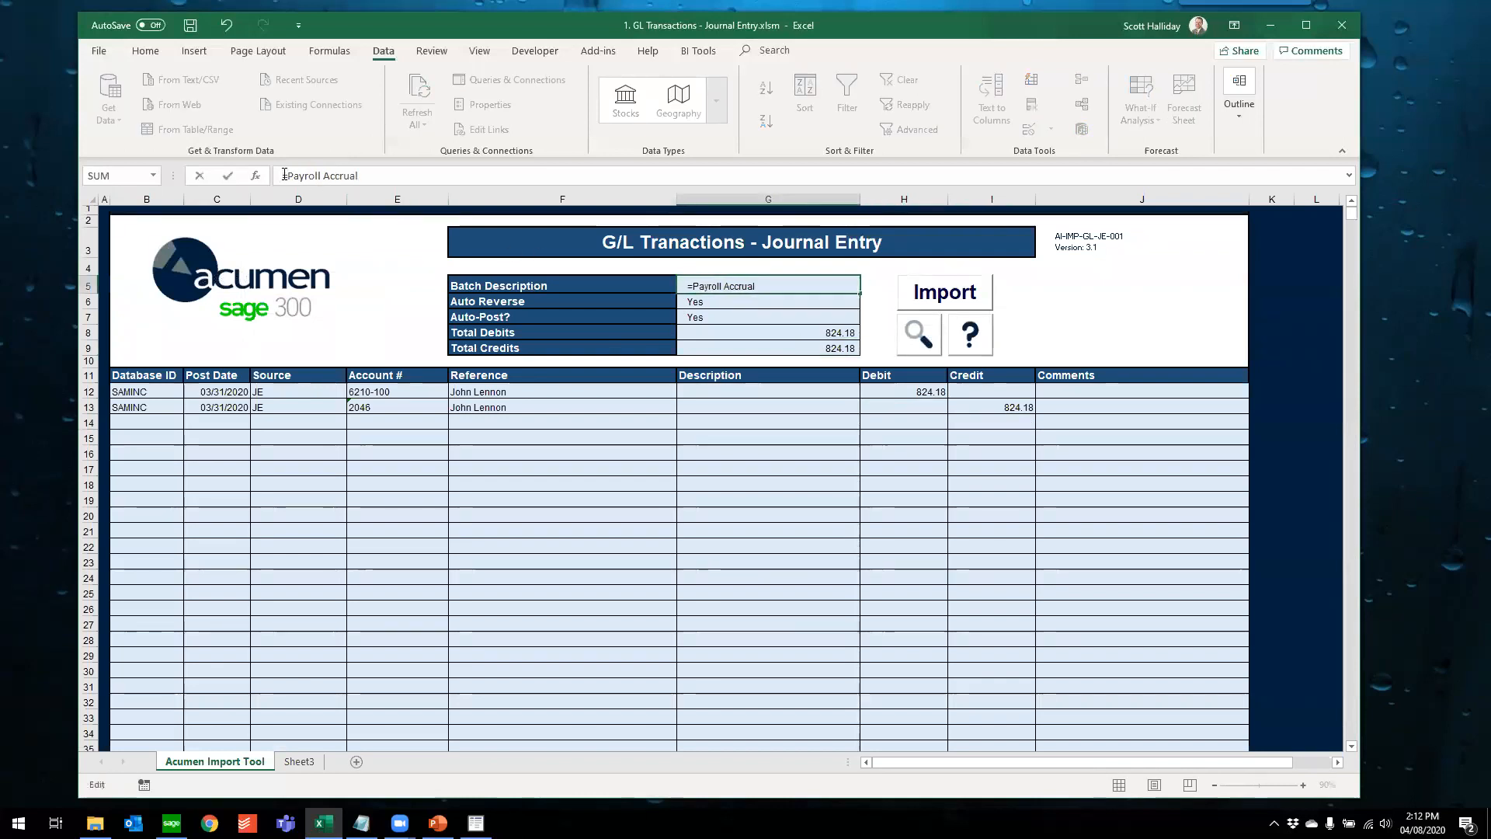
pyautogui.press('End')
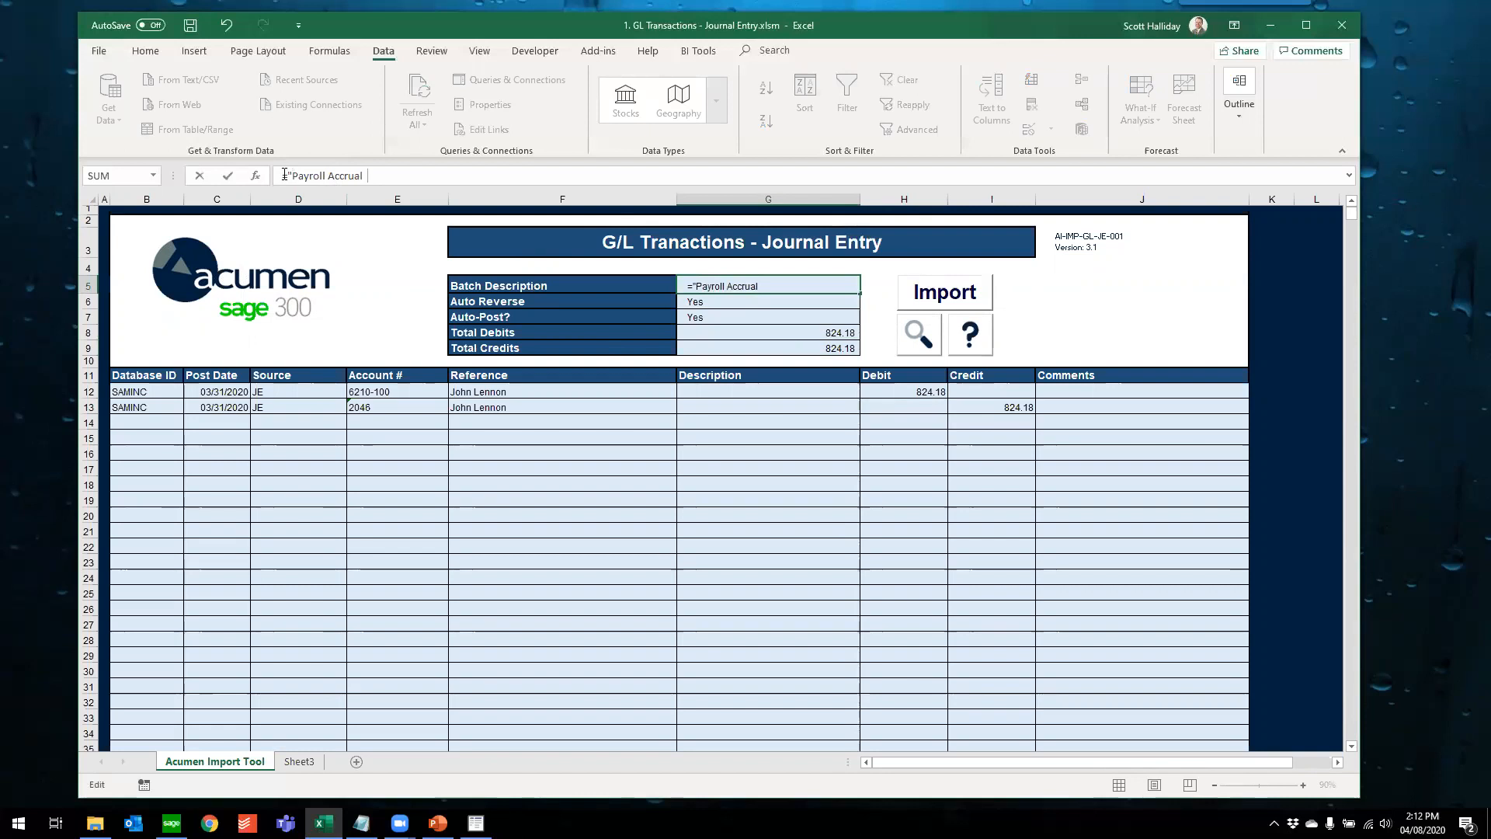
pyautogui.write('" &')
pyautogui.click(299, 761)
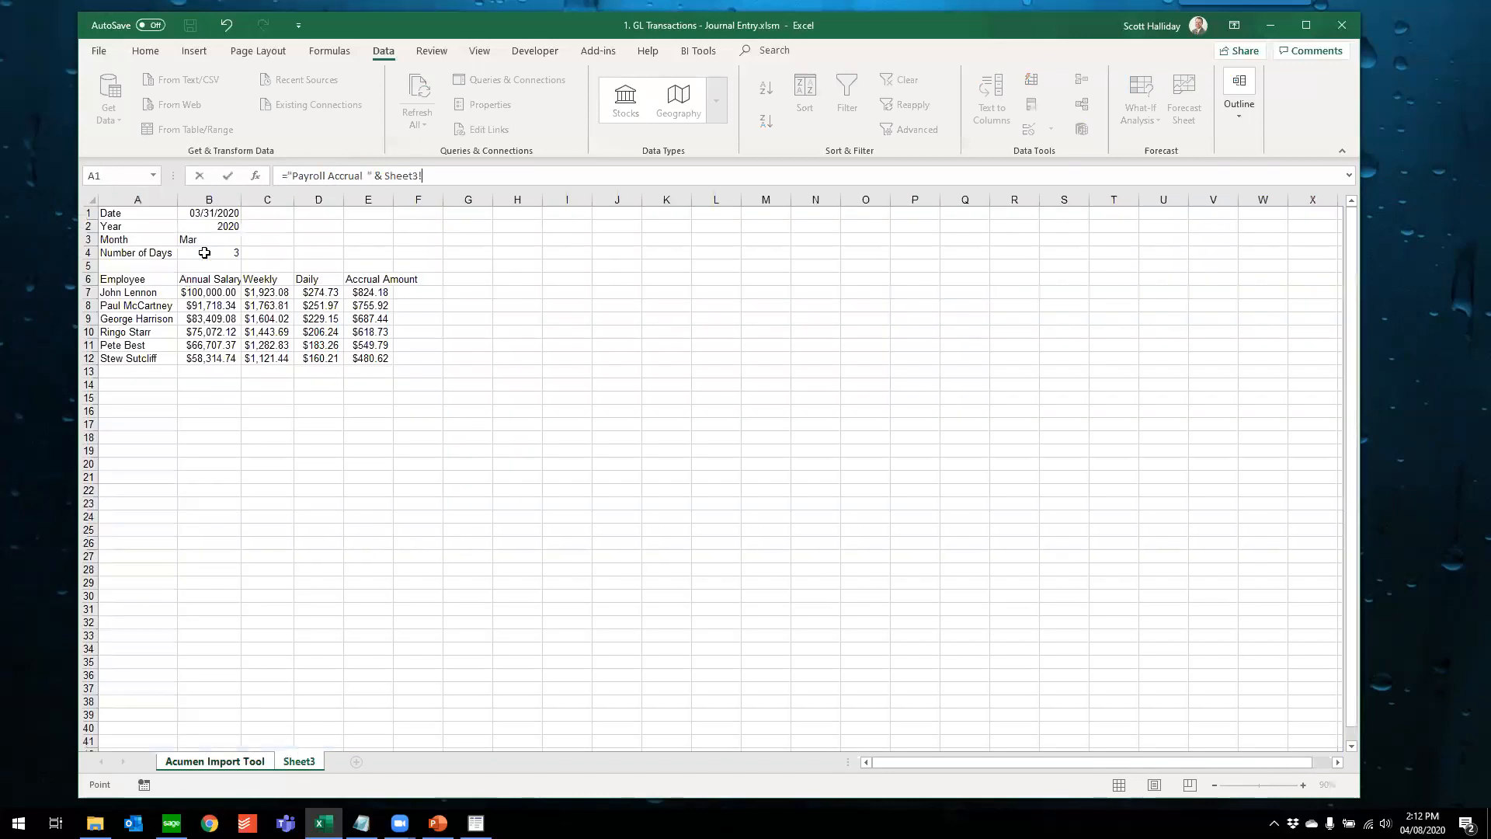
pyautogui.click(208, 238)
pyautogui.write('& " " &')
pyautogui.click(208, 227)
pyautogui.press('Return')
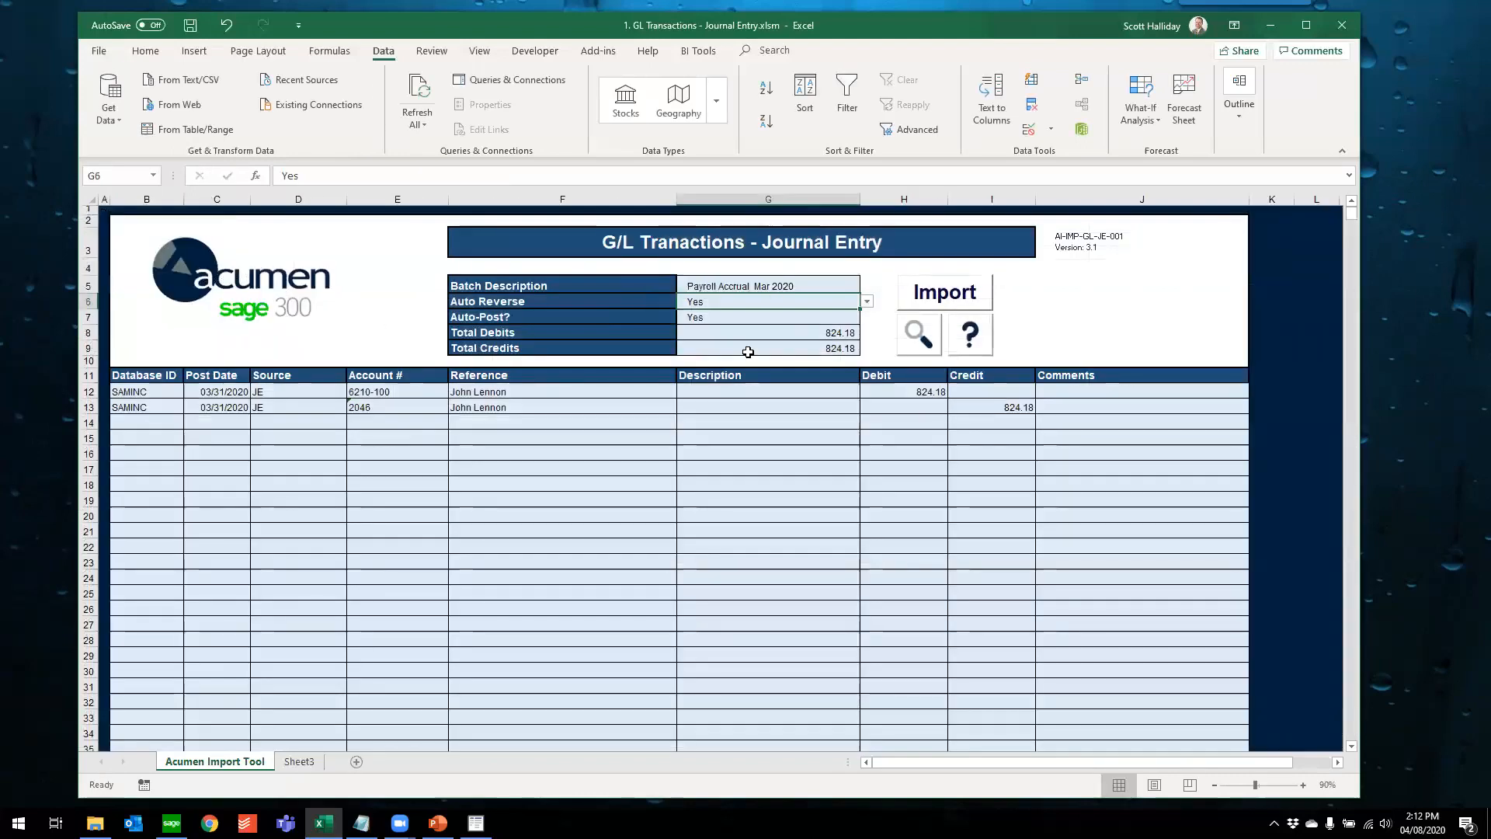
# Copy the two journal lines B12:I13 and paste them into the rows below, starting at B14
pyautogui.moveTo(148, 389); pyautogui.dragTo(987, 409)
pyautogui.hotkey('ctrl', 'c')
pyautogui.click(152, 423)
pyautogui.hotkey('ctrl', 'v')
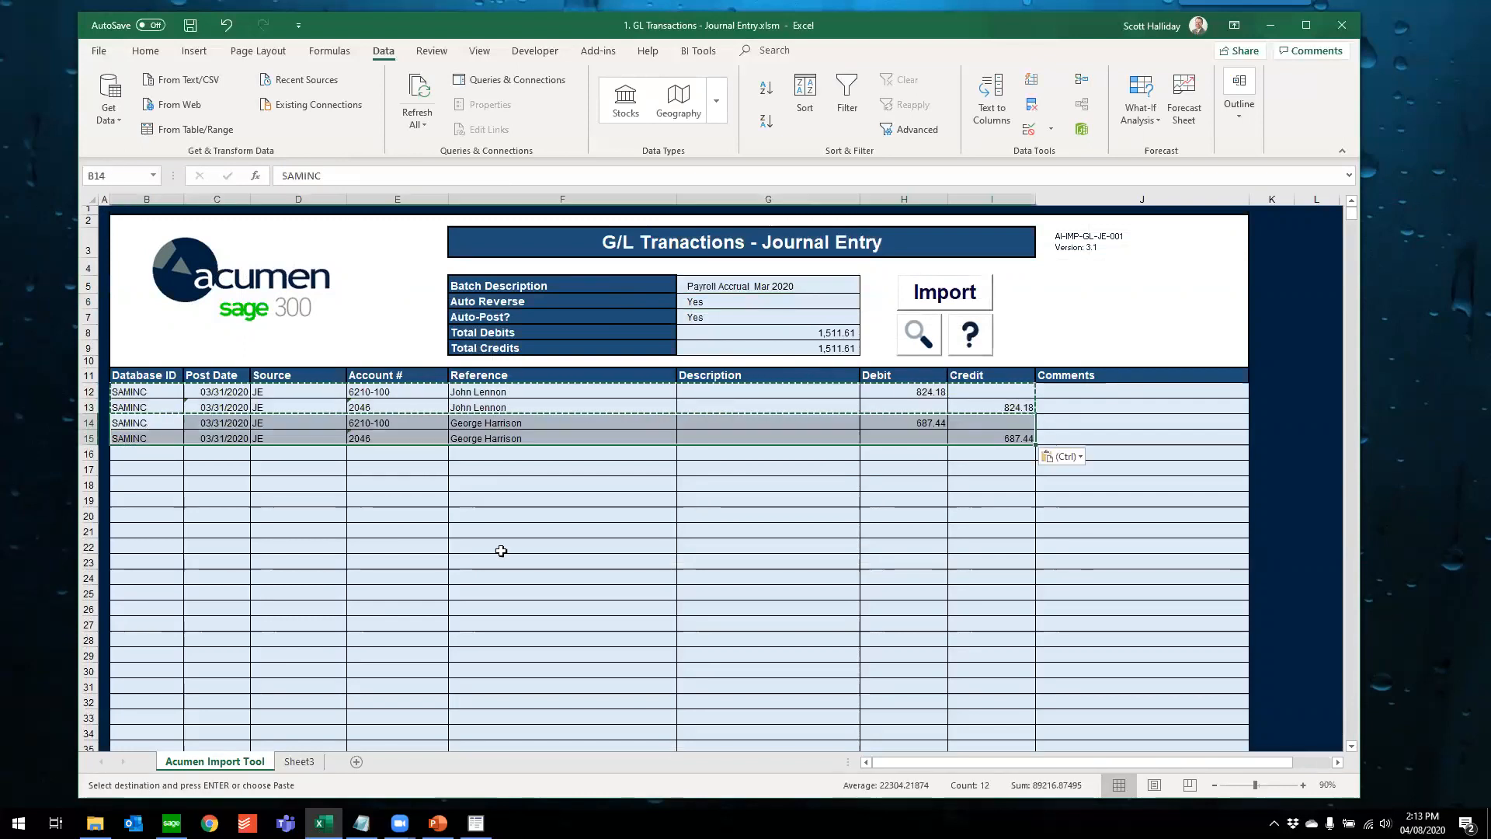
pyautogui.click(503, 549)
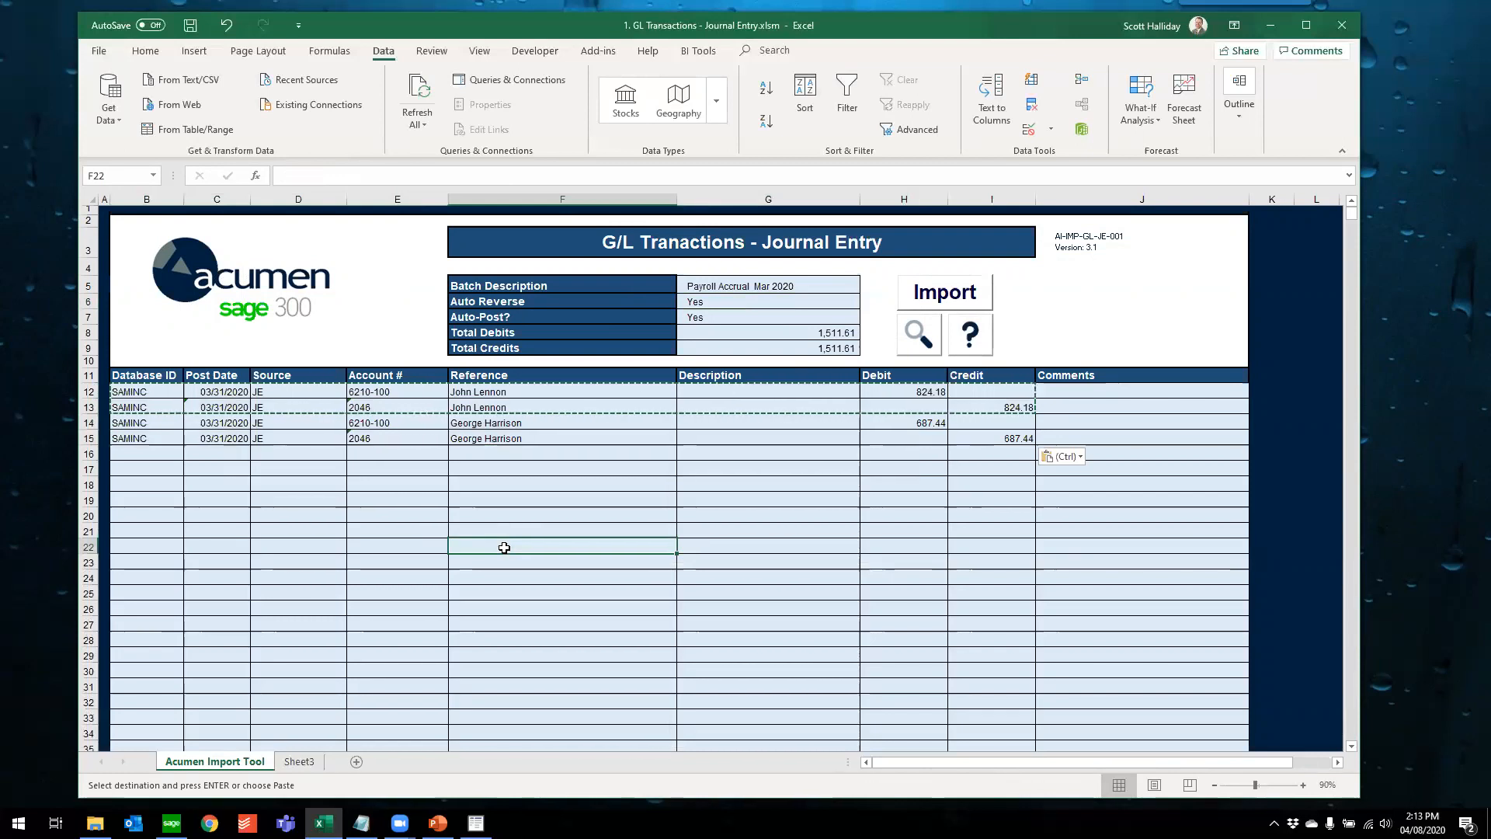
# On Sheet3, set the number of accrual days in B4 to 4
pyautogui.click(295, 761)
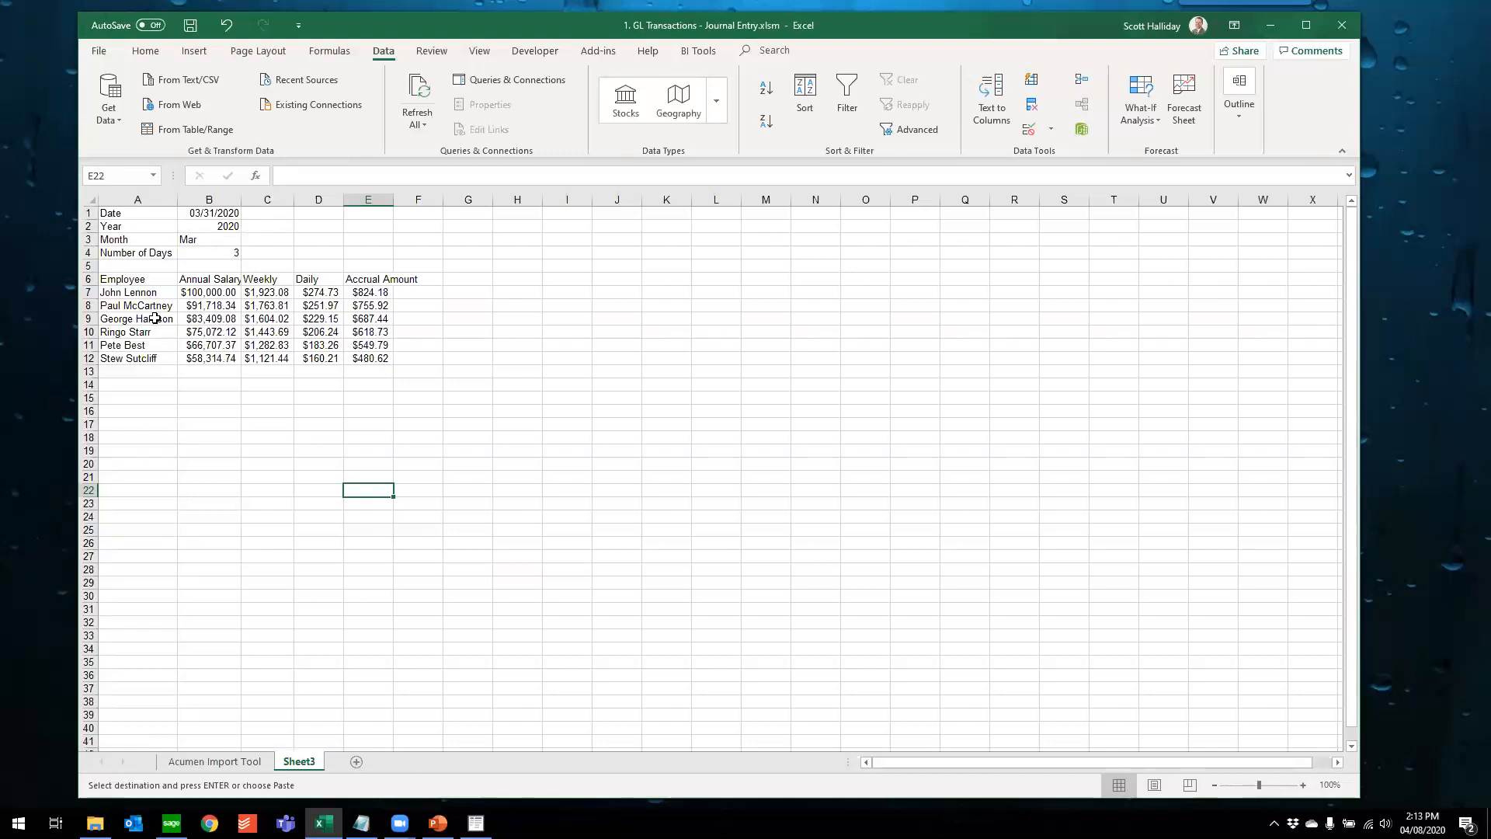
pyautogui.click(191, 254)
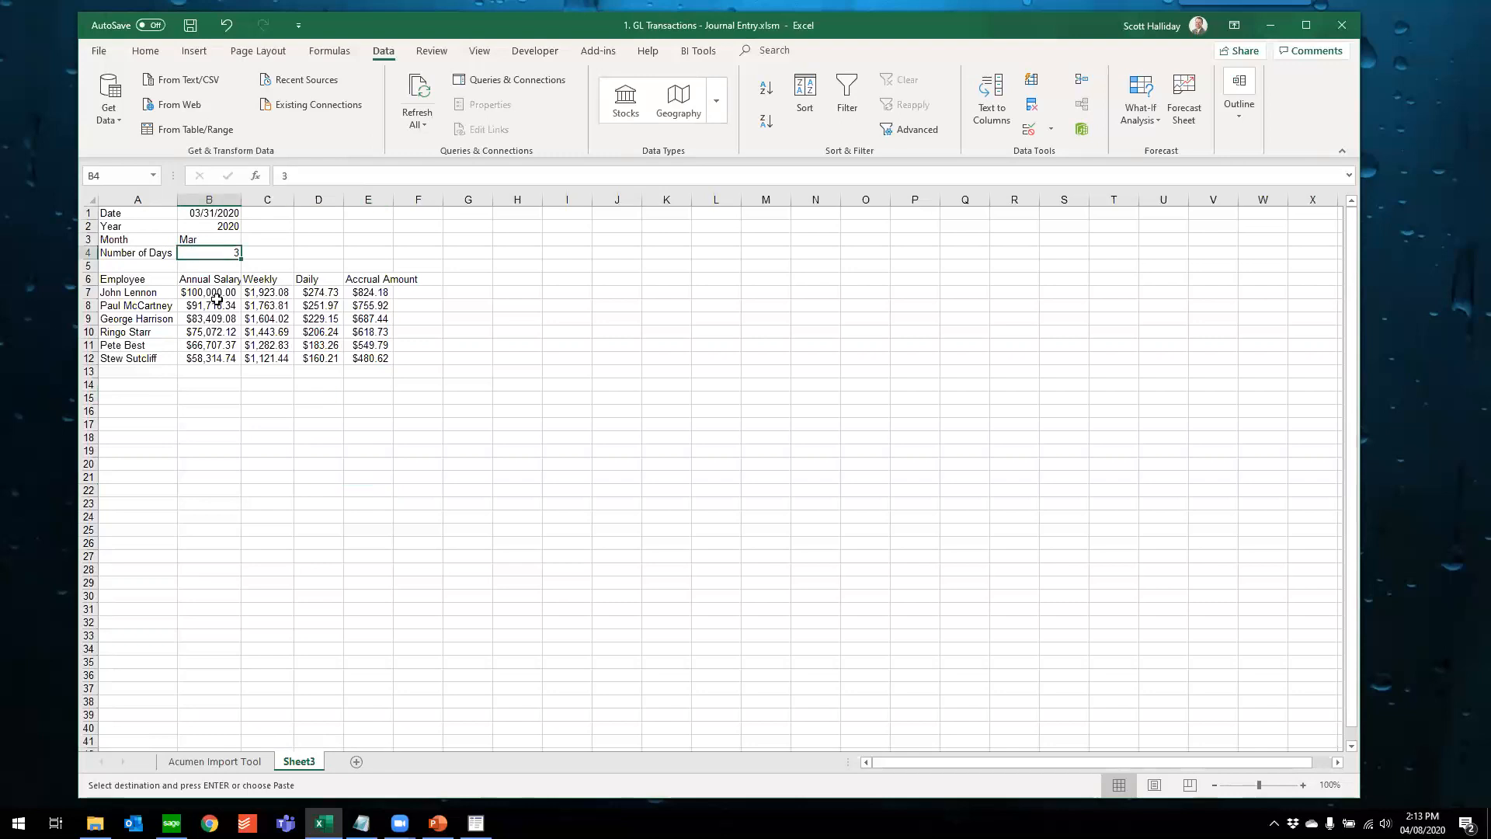
pyautogui.write('4')
pyautogui.press('Return')
# Set the accrual date in Sheet3 cell B1 to 4/30/2020
pyautogui.press('Up')
pyautogui.press('Up')
pyautogui.press('Up')
pyautogui.press('Up')
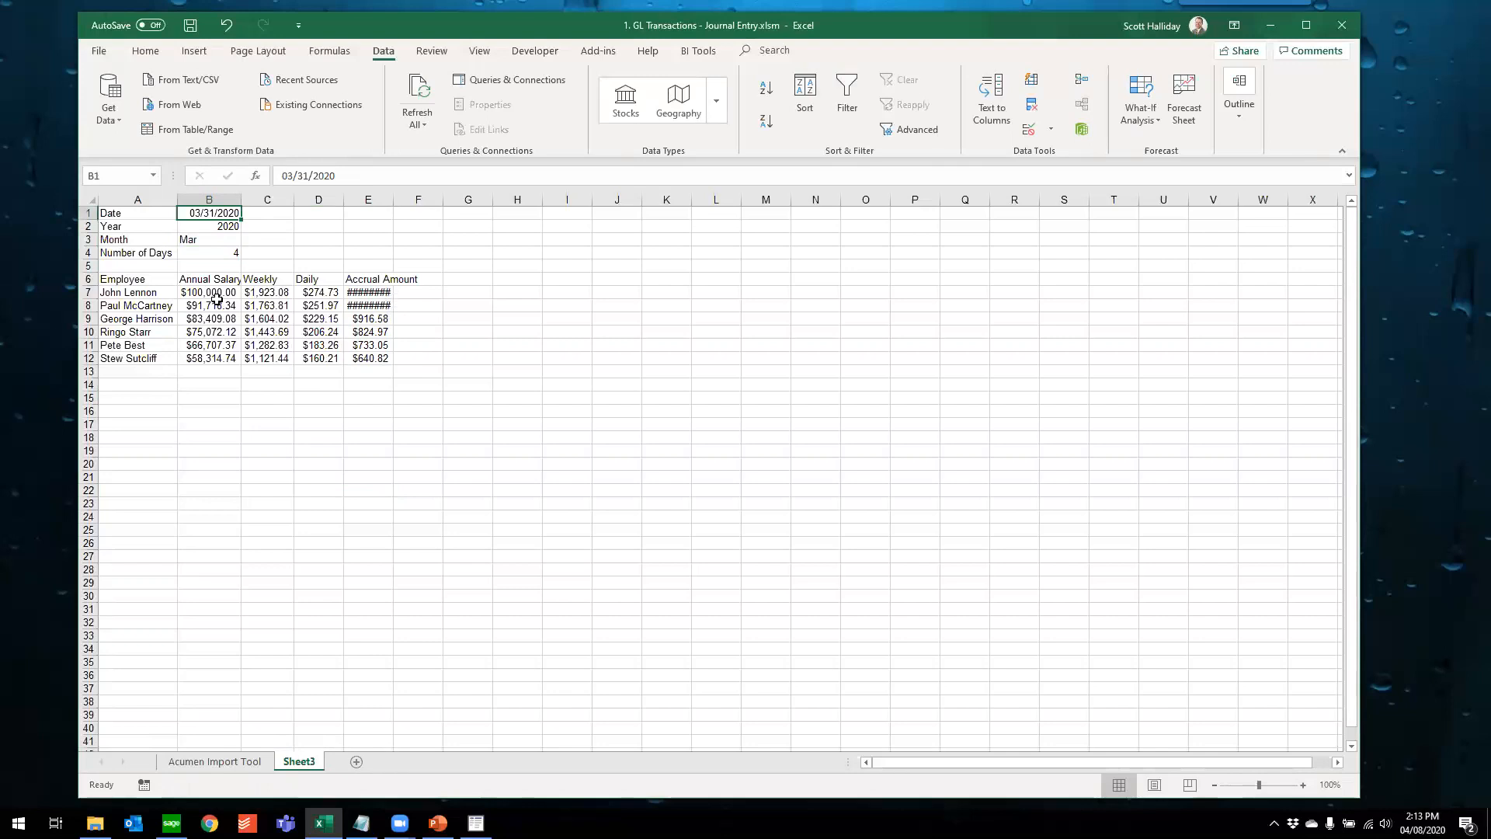
pyautogui.write('4/30/2020')
pyautogui.press('Return')
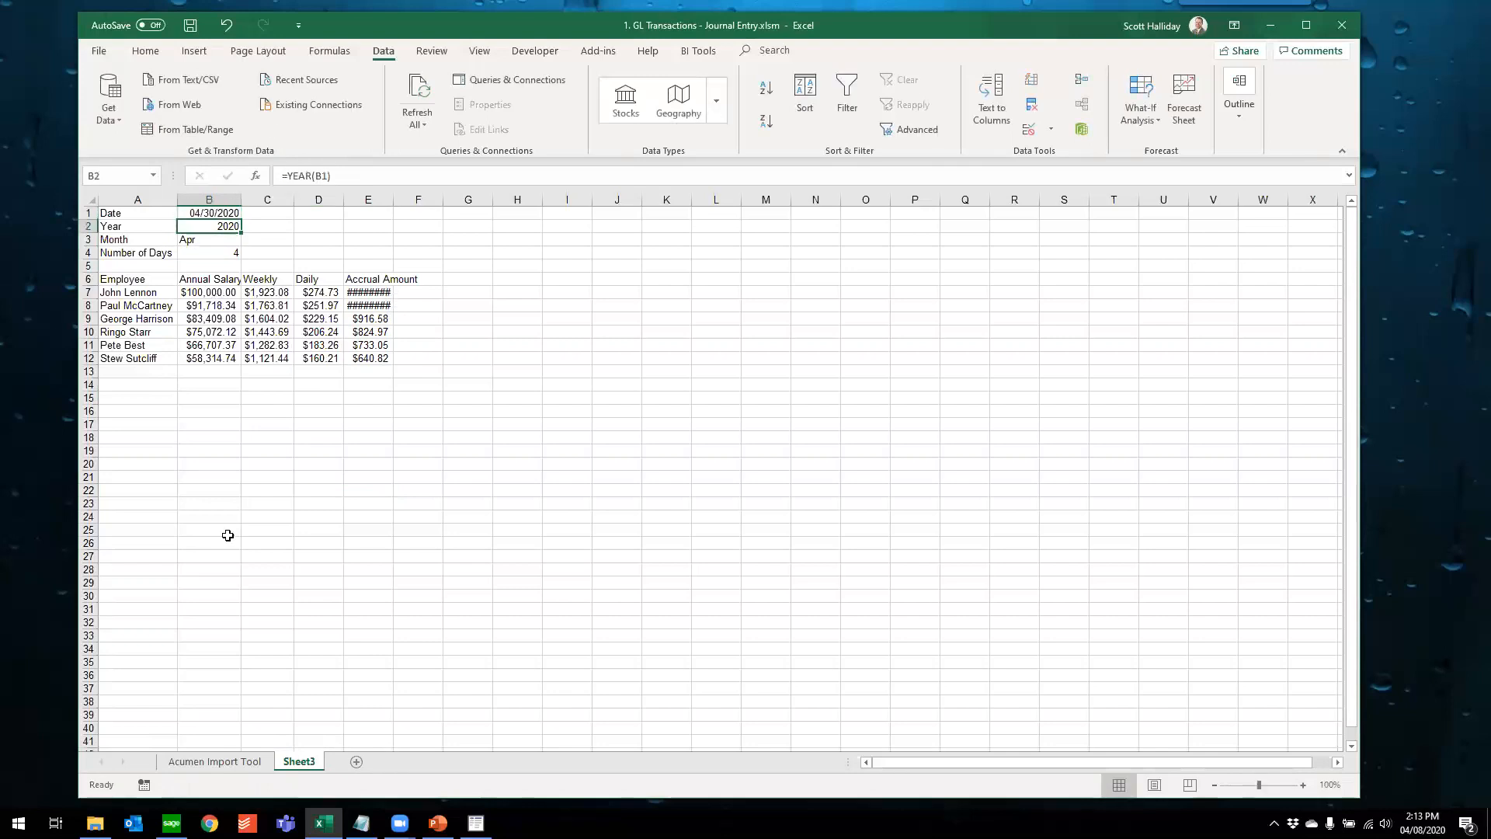
# Return to the Acumen Import Tool sheet and run the journal entry import, confirming the validated data
pyautogui.click(240, 763)
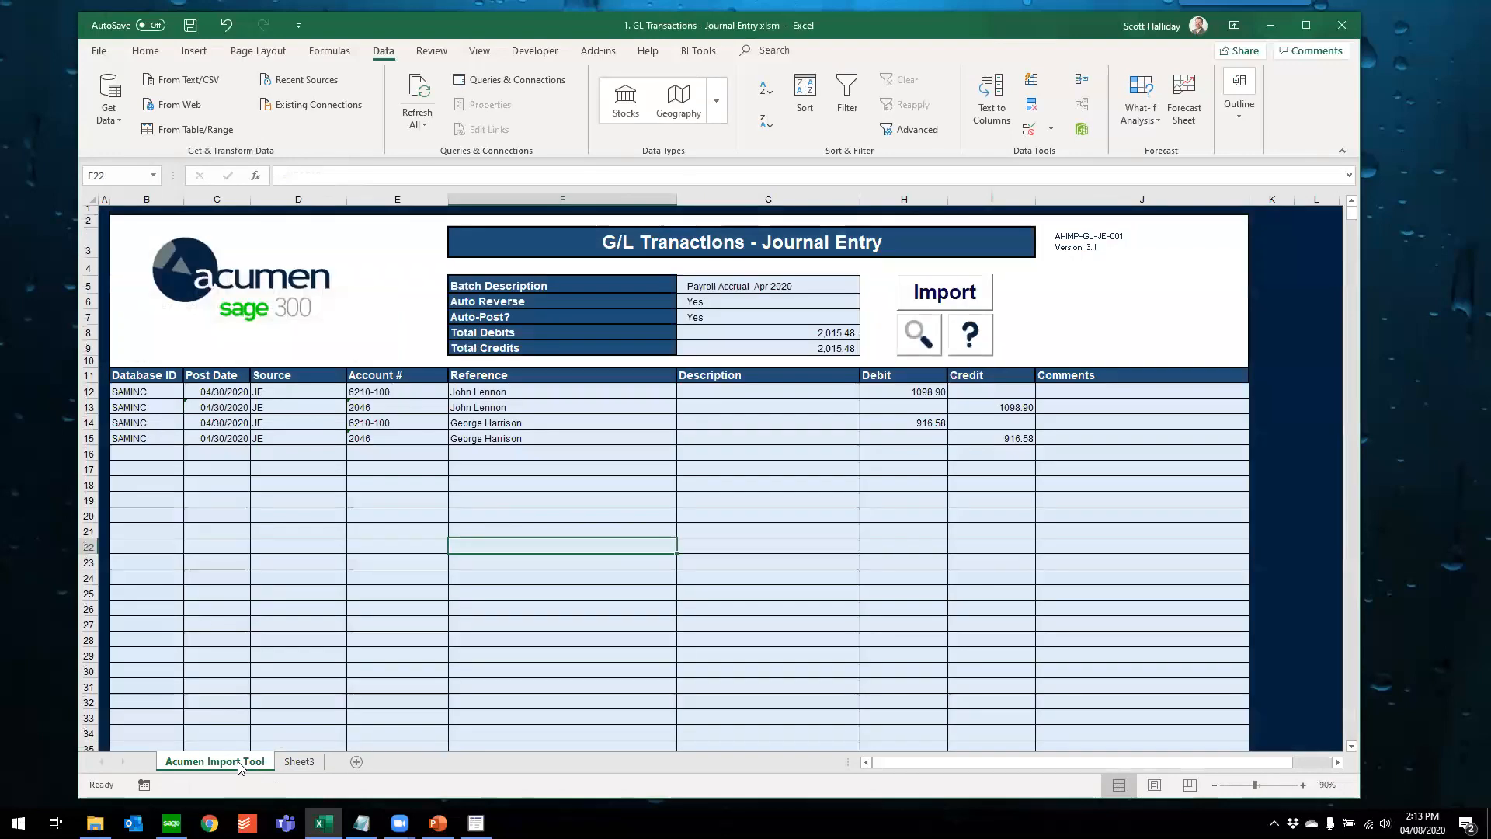
pyautogui.click(121, 424)
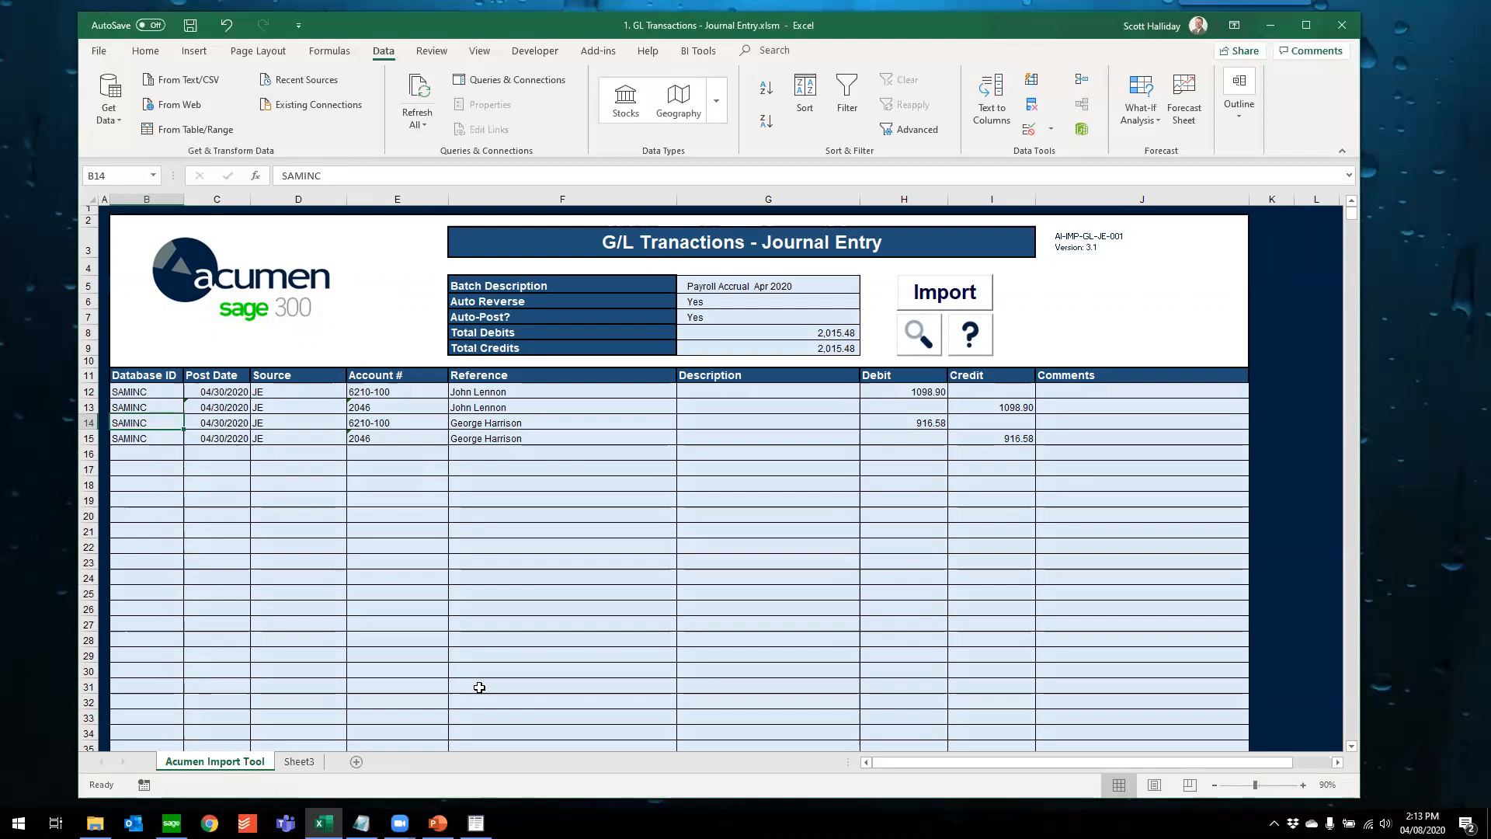
pyautogui.click(939, 299)
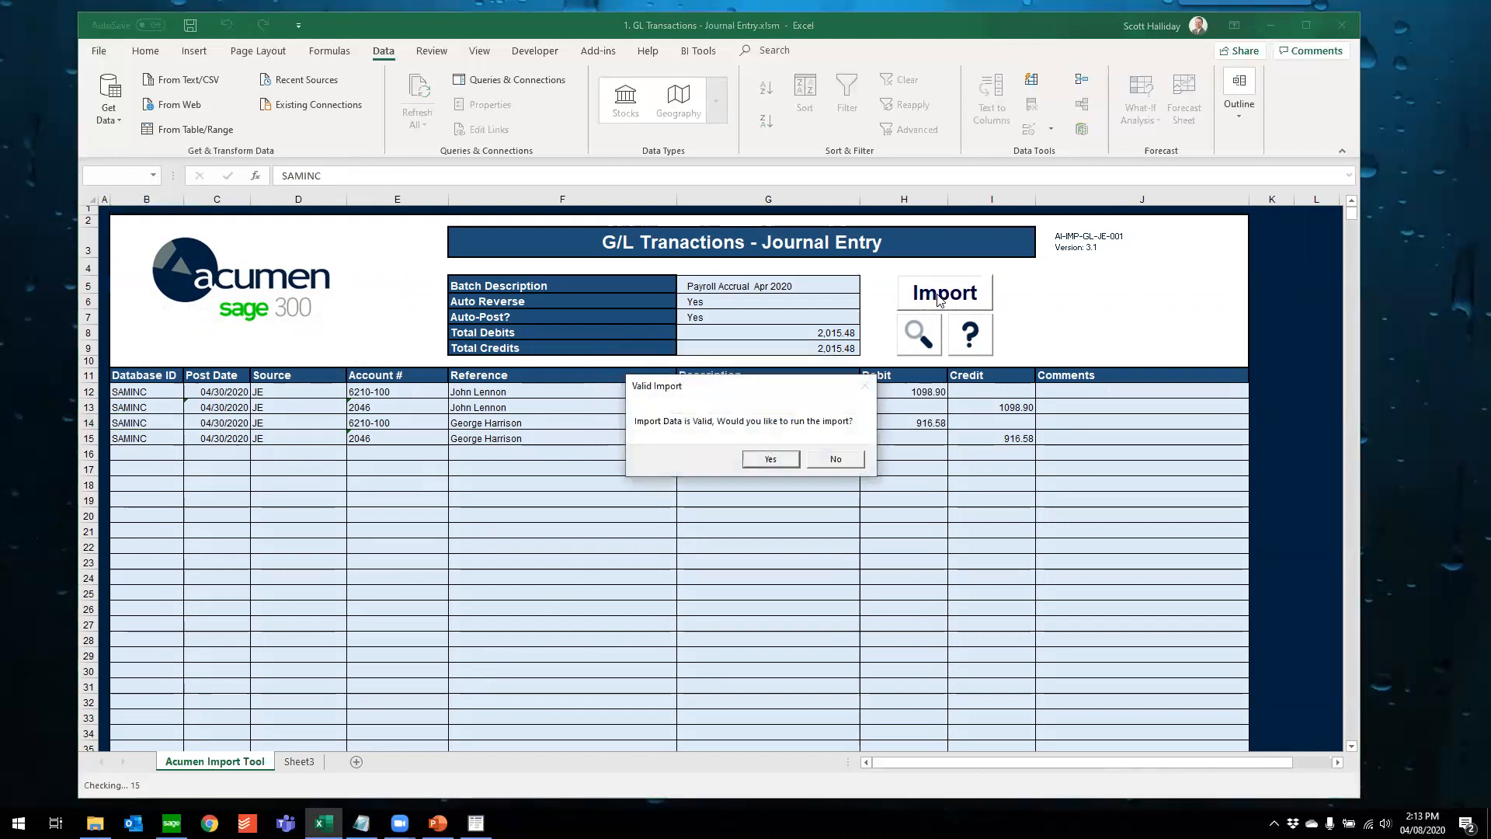
pyautogui.press('Return')
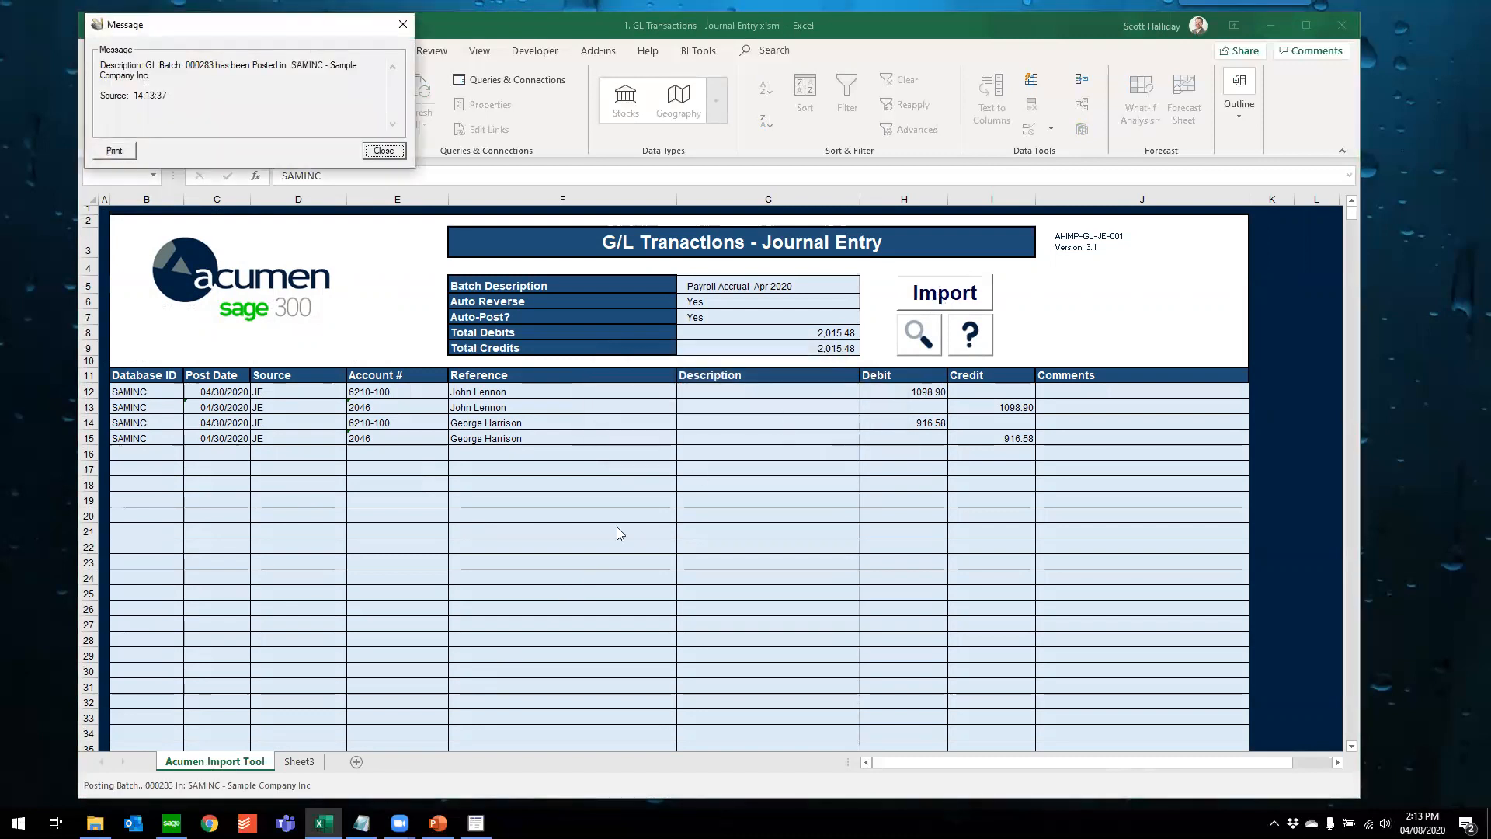
# Switch to the Sage 300 G/L Batch List, refresh it and open the Payroll Accrual Apr 2020 batch
pyautogui.click(476, 822)
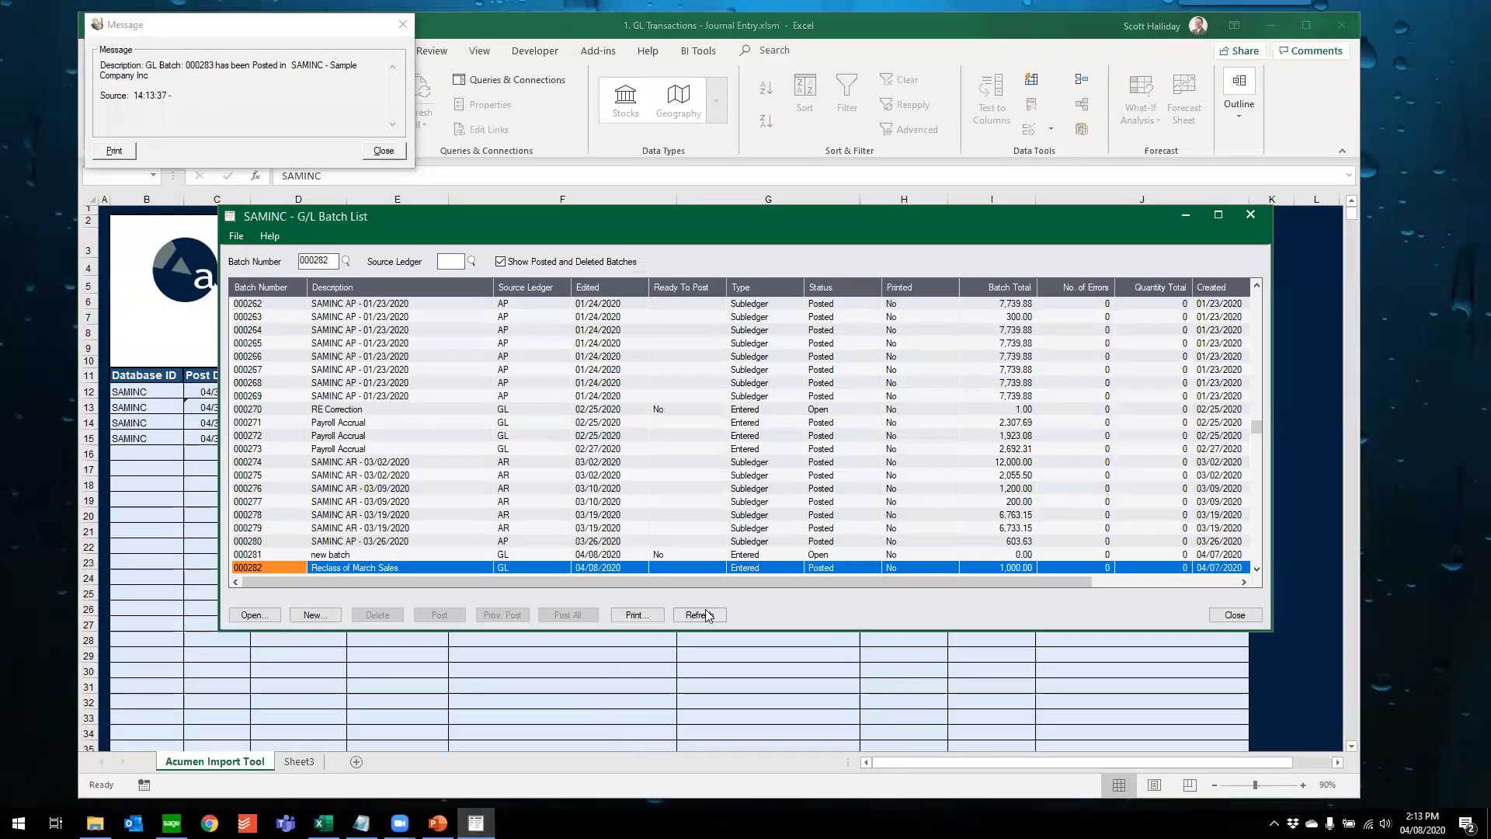
pyautogui.click(699, 614)
pyautogui.click(607, 570)
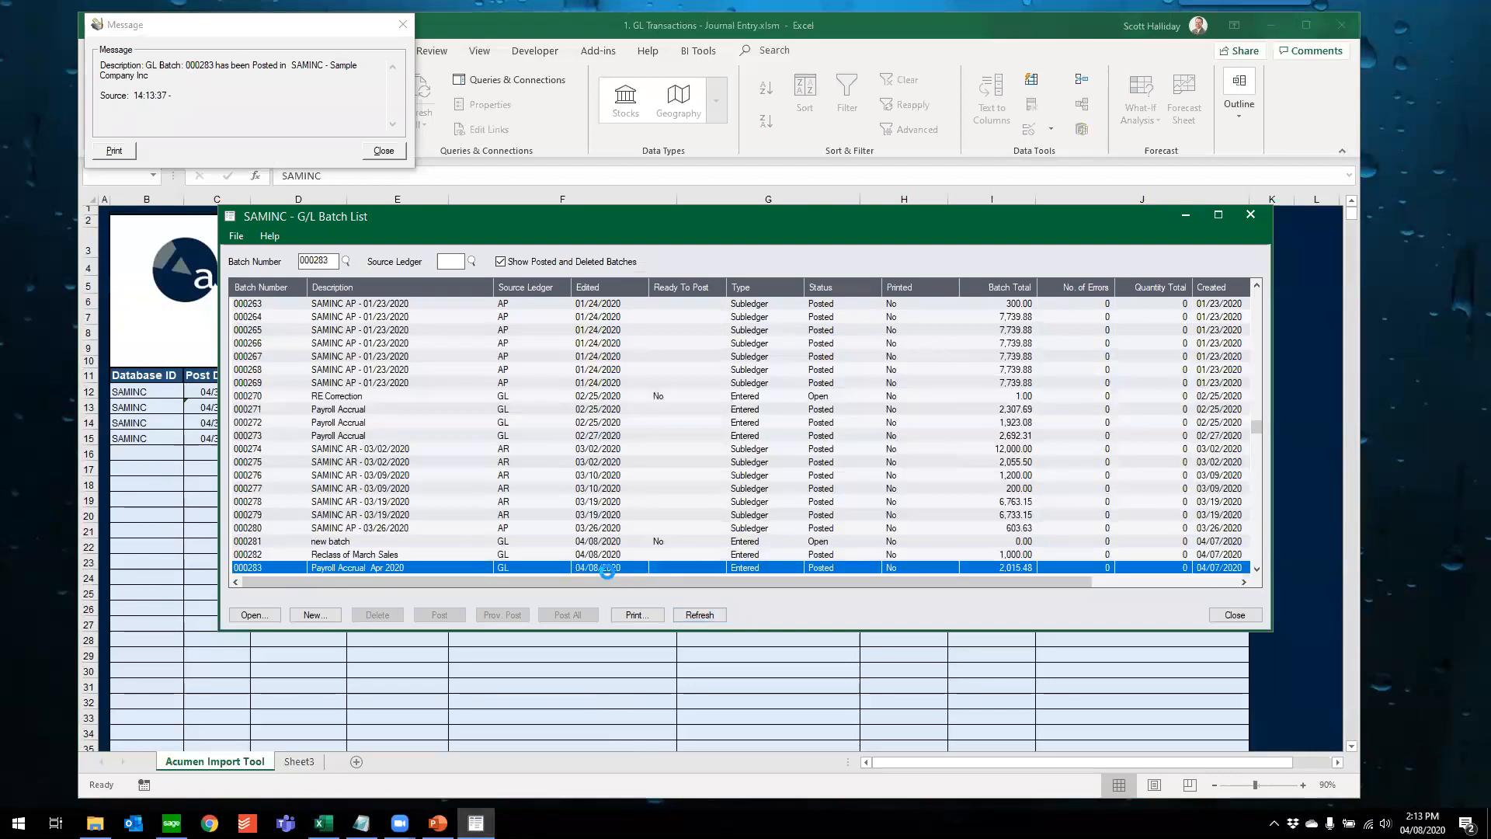
pyautogui.doubleClick(607, 571)
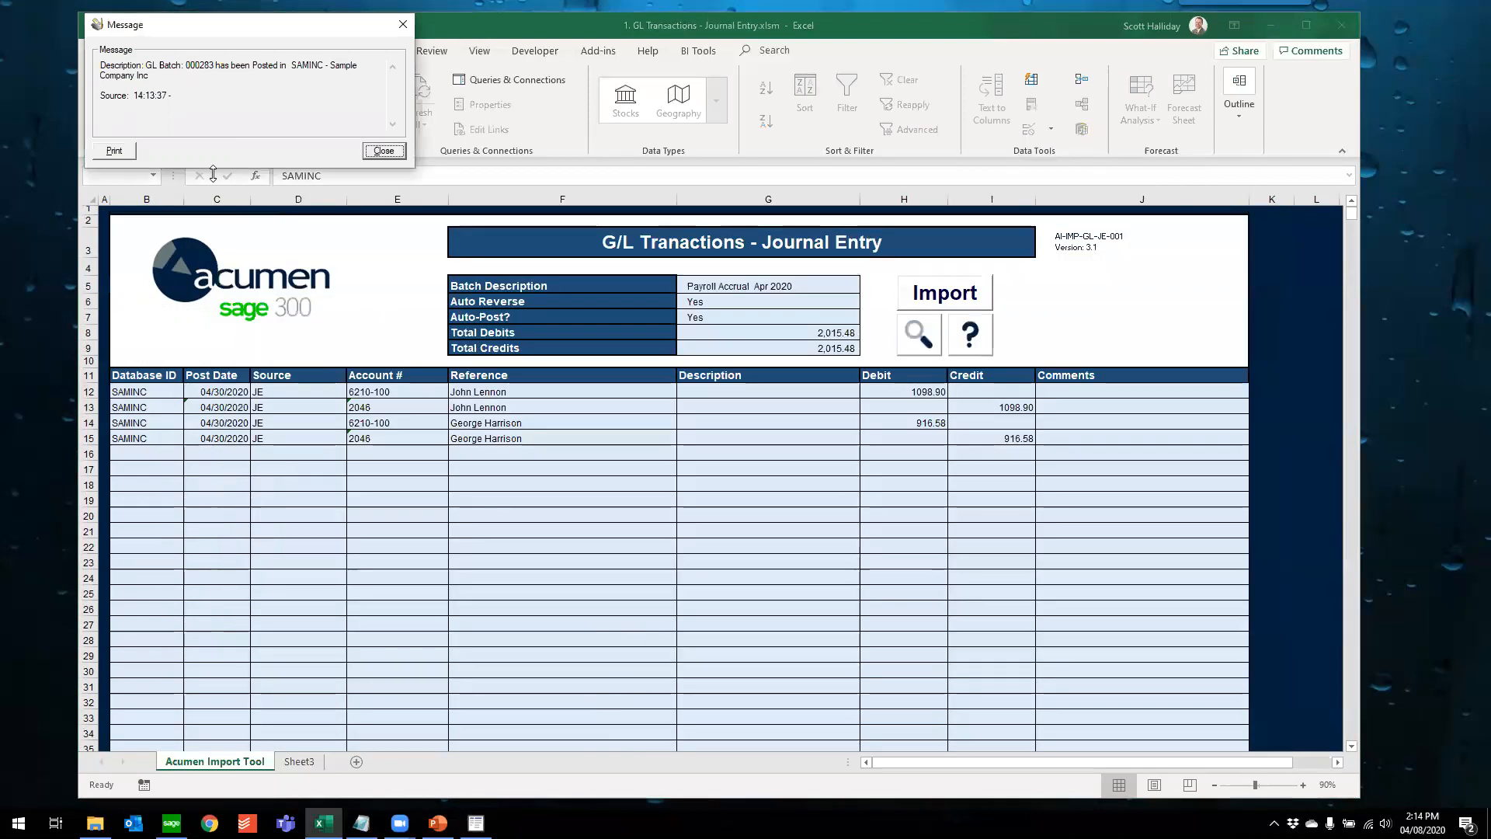
# Close the batch posting message over the Excel workbook
pyautogui.click(140, 150)
pyautogui.click(387, 153)
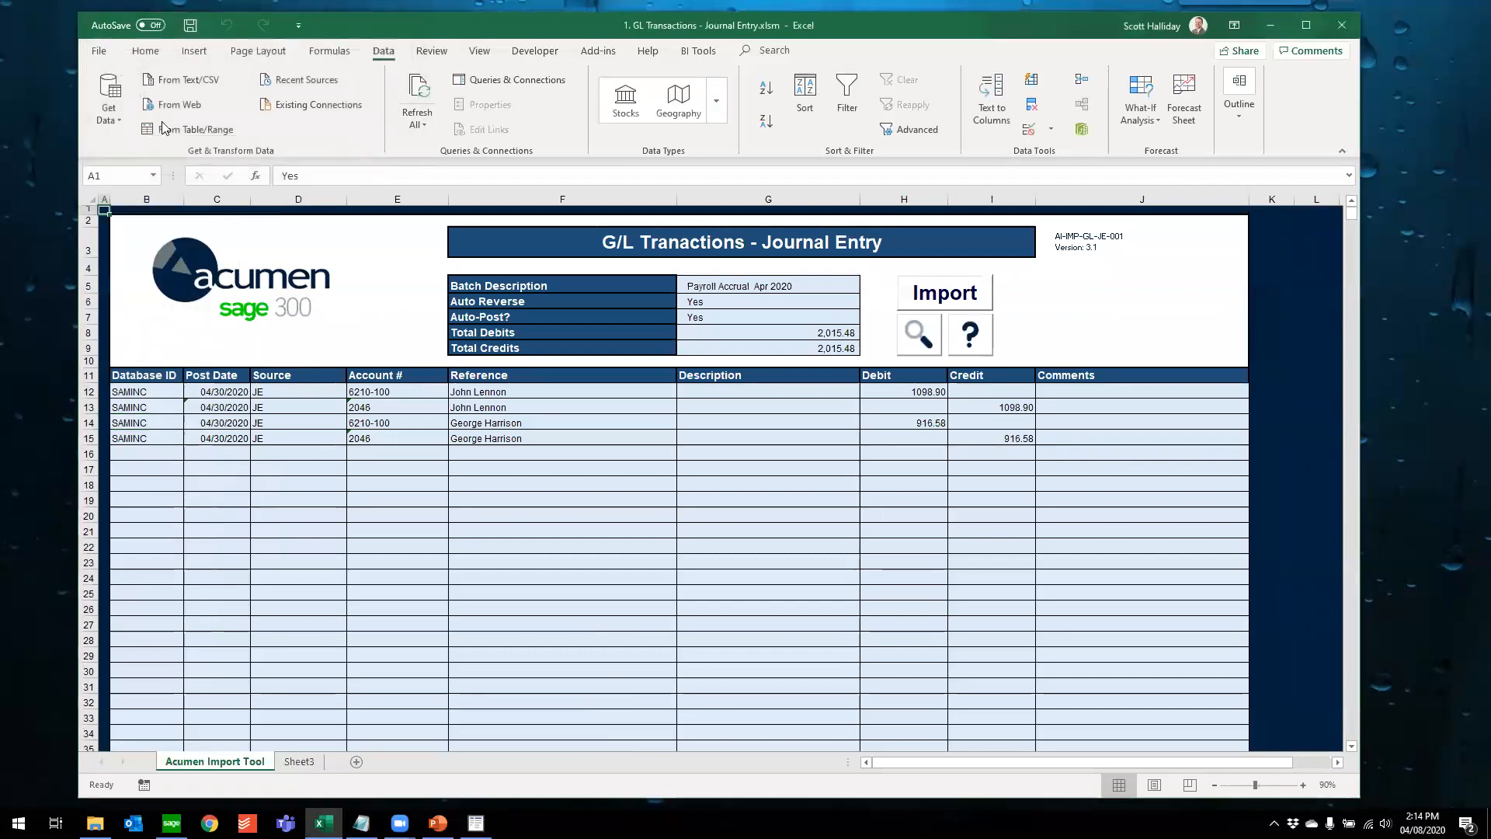
pyautogui.click(106, 59)
pyautogui.click(129, 255)
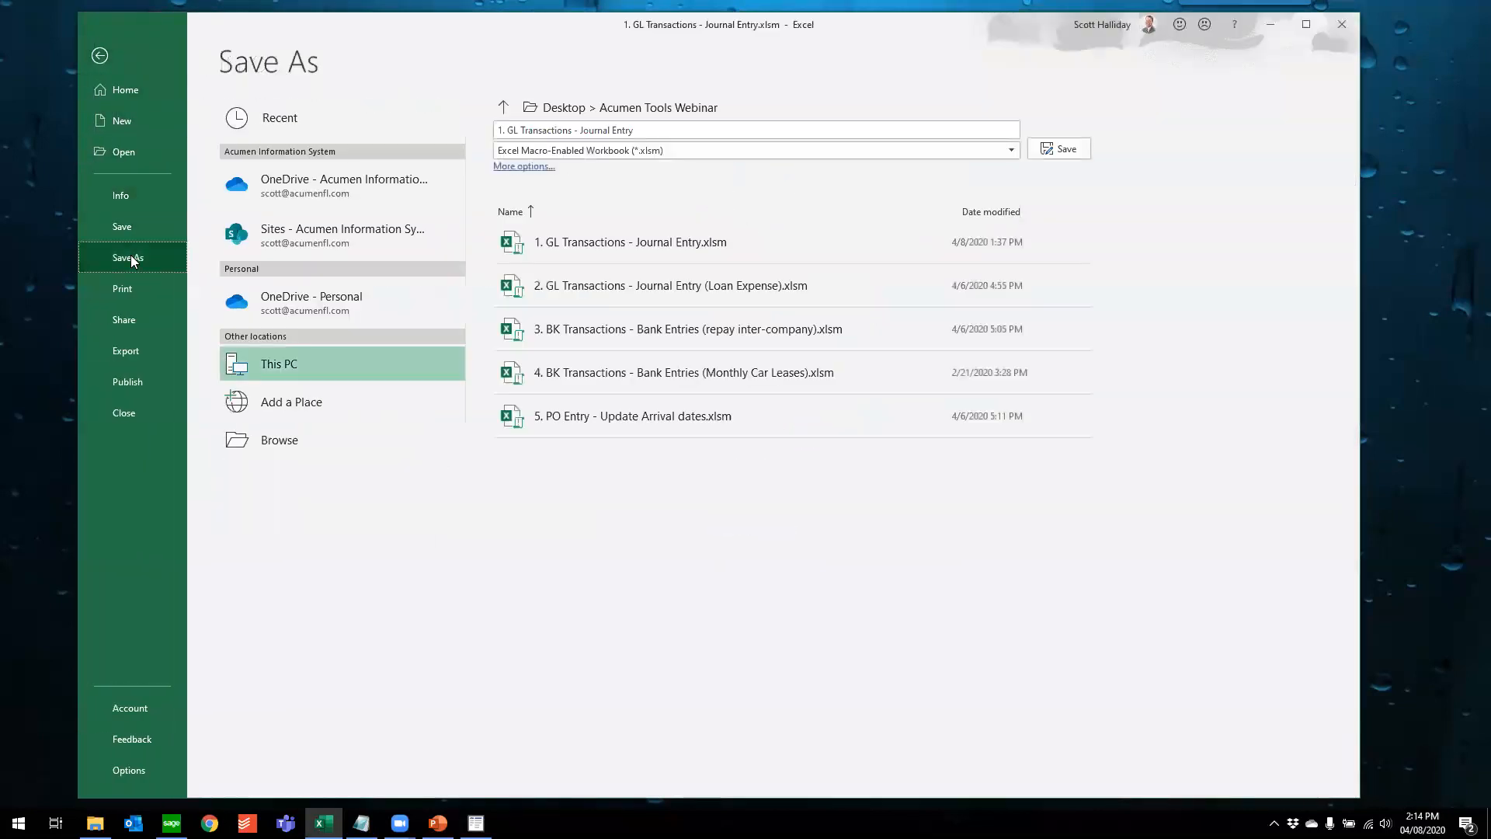
pyautogui.click(639, 126)
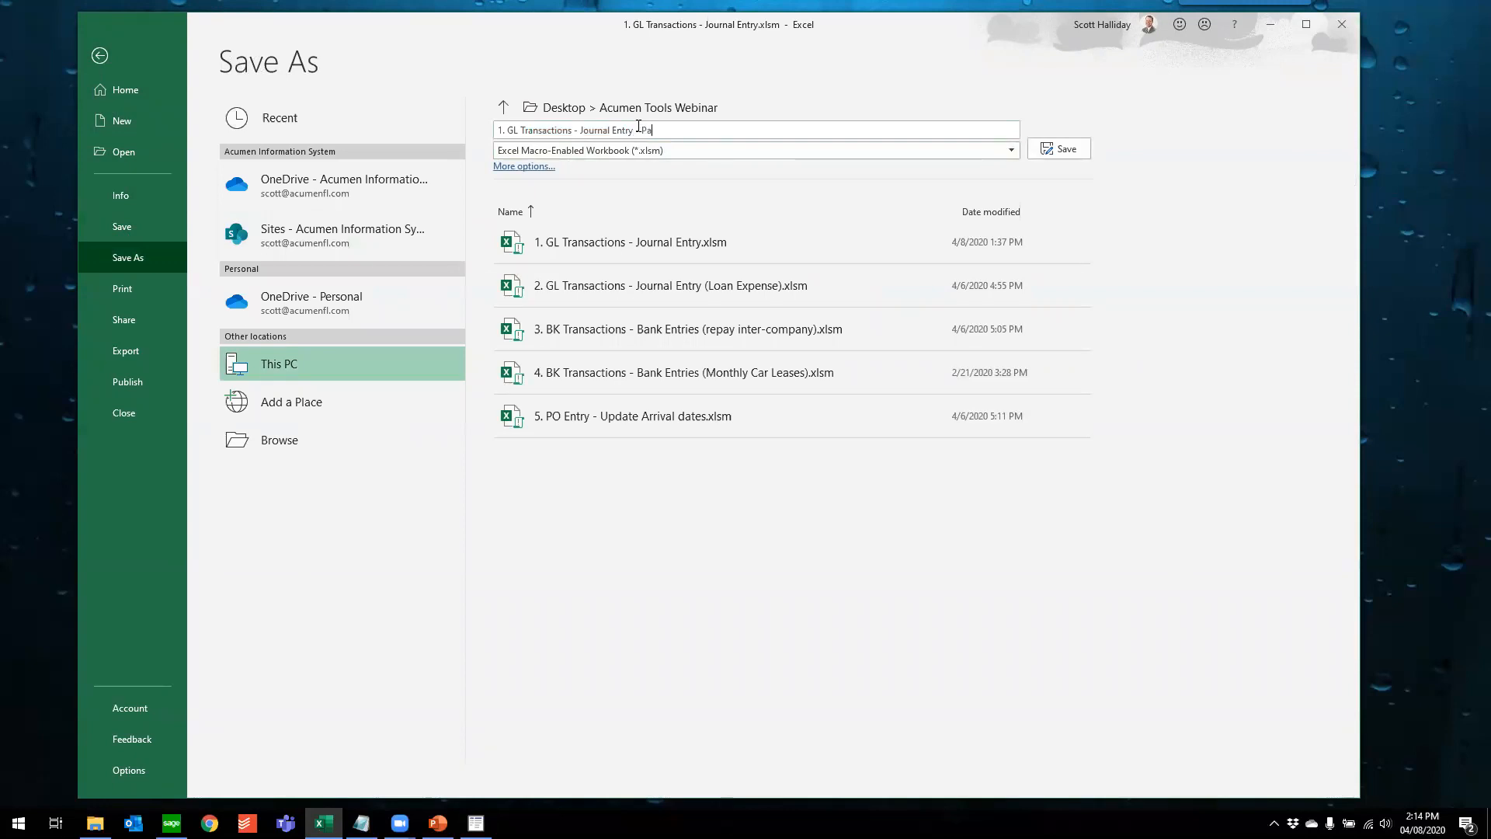
pyautogui.write('- Payroll 4/30/2020')
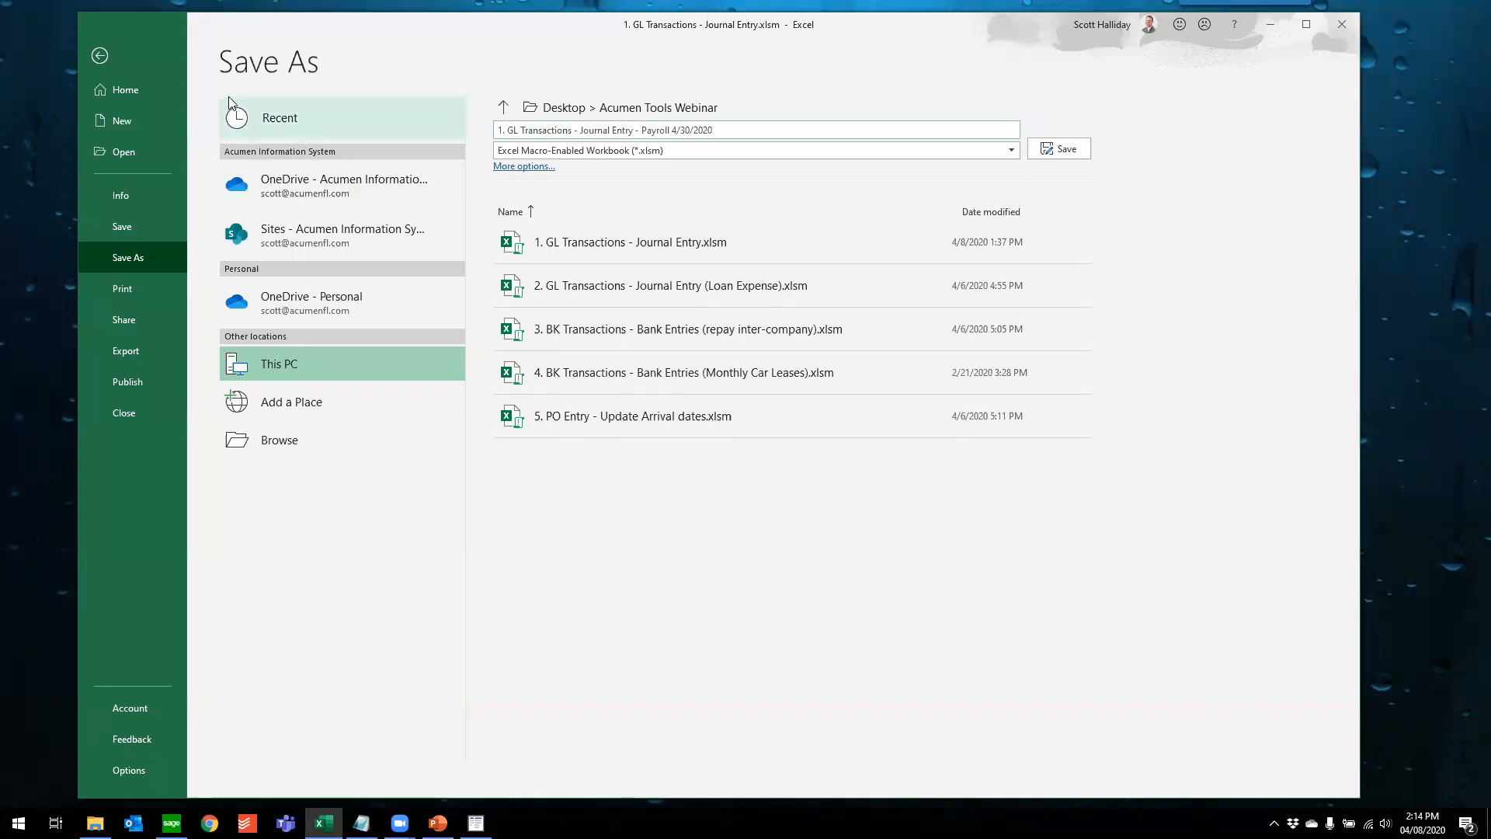
pyautogui.click(101, 54)
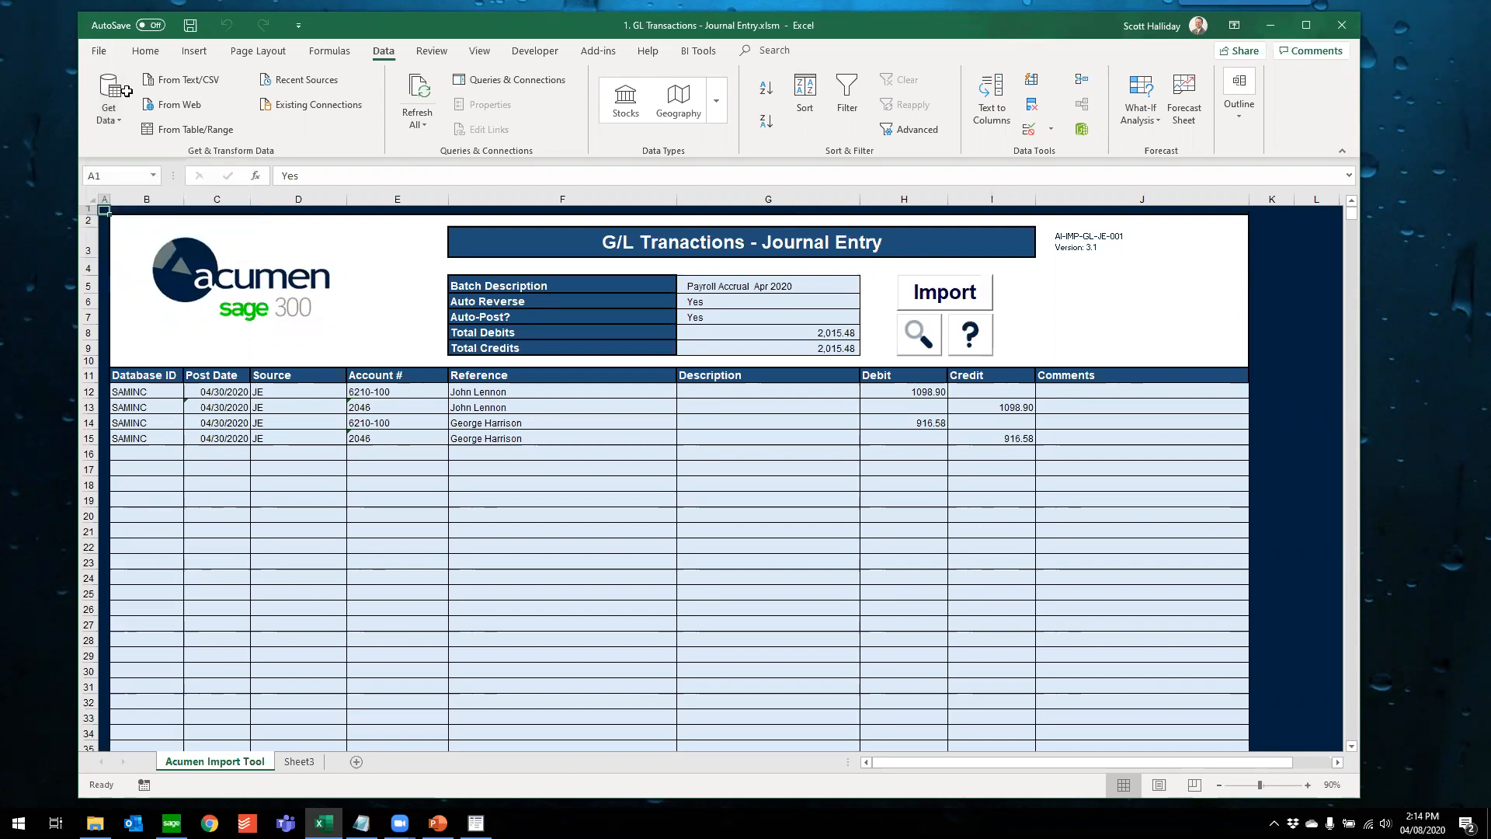
# Open the 2. GL Transactions - Journal Entry (Loan Expense) workbook and view its Loan Schedule sheet
pyautogui.moveTo(95, 824)
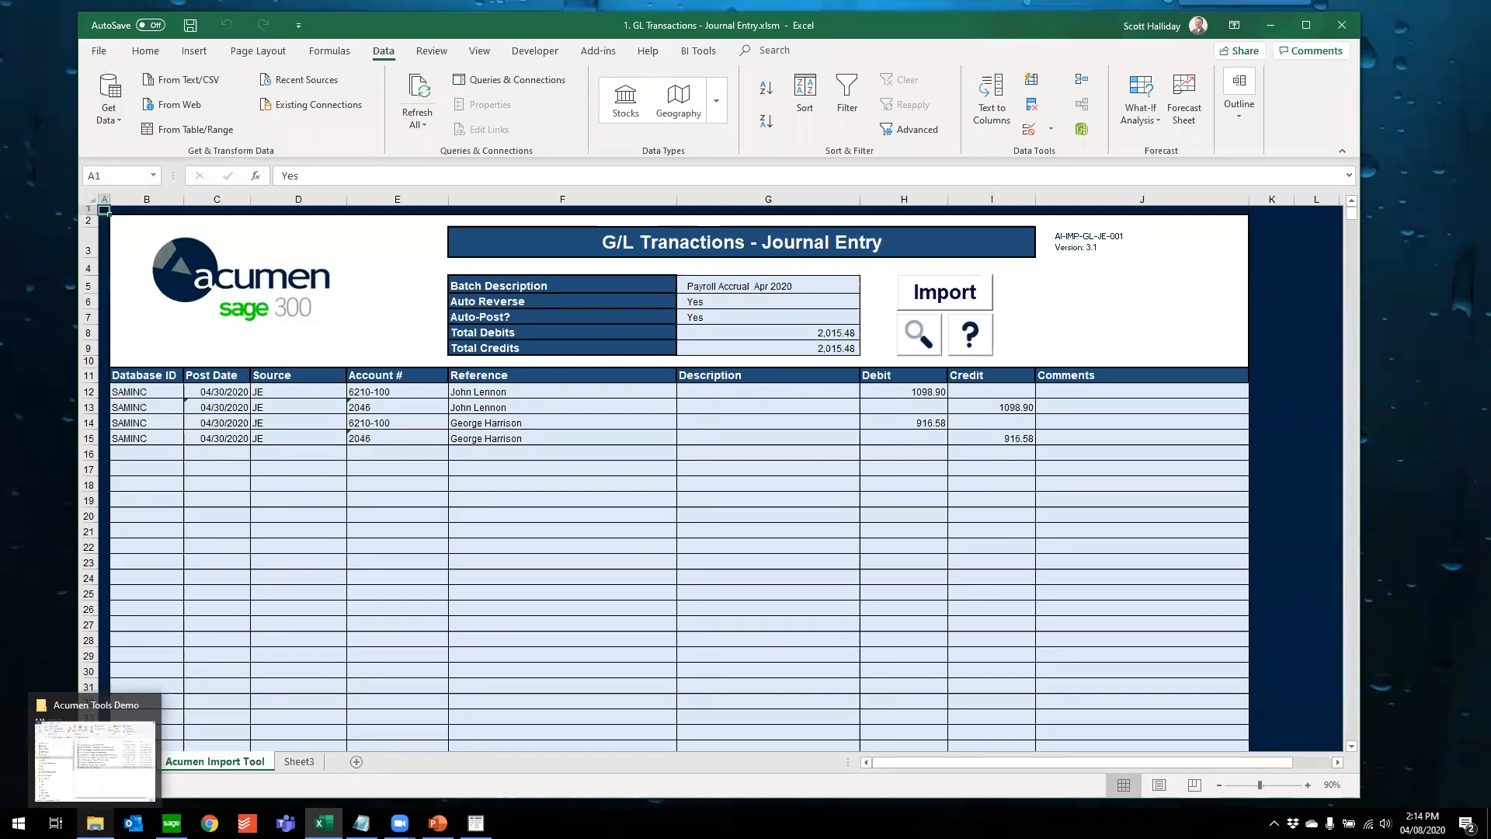
pyautogui.click(95, 824)
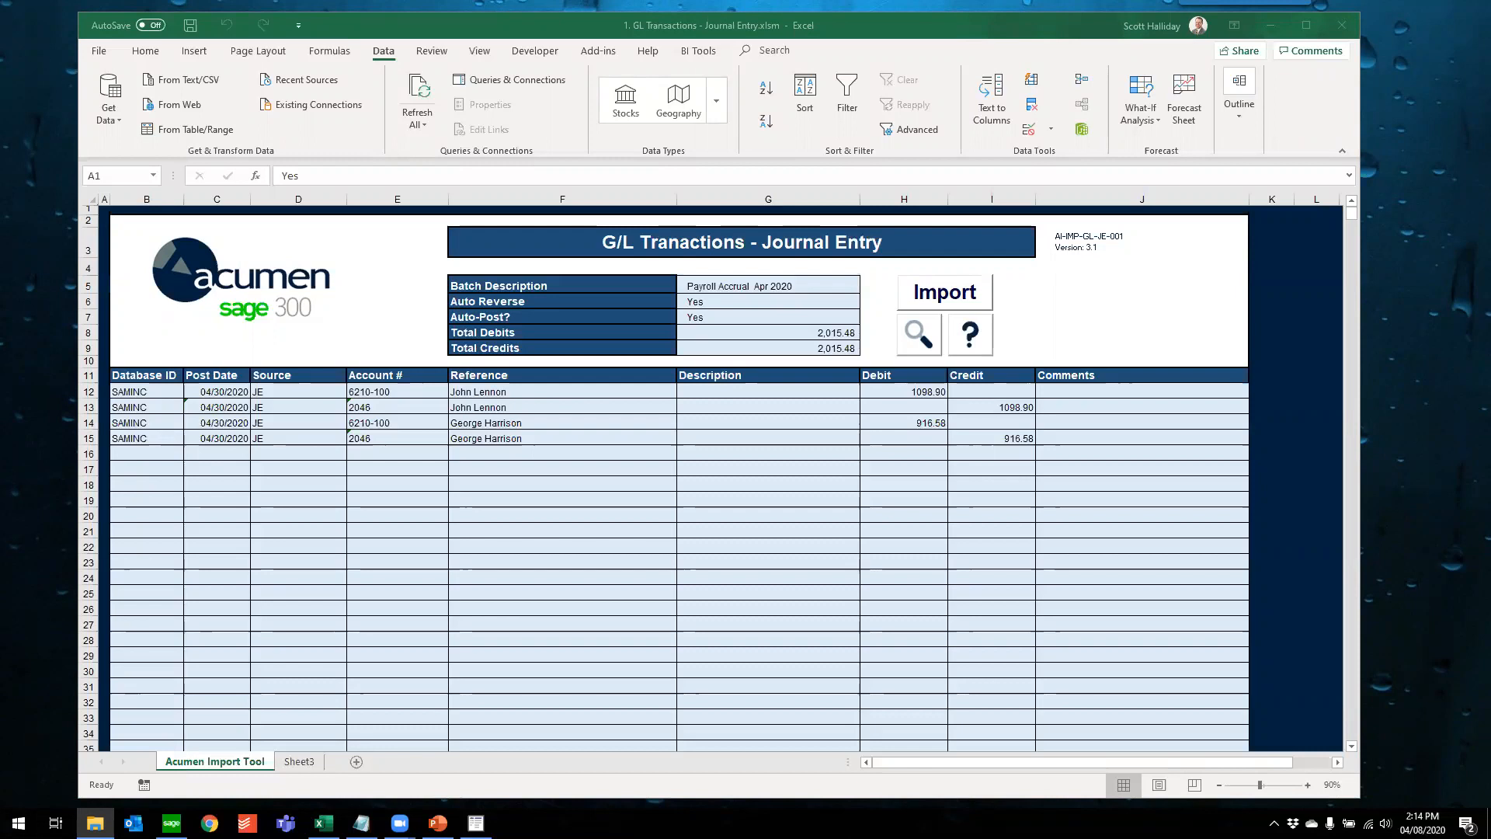
pyautogui.click(104, 210)
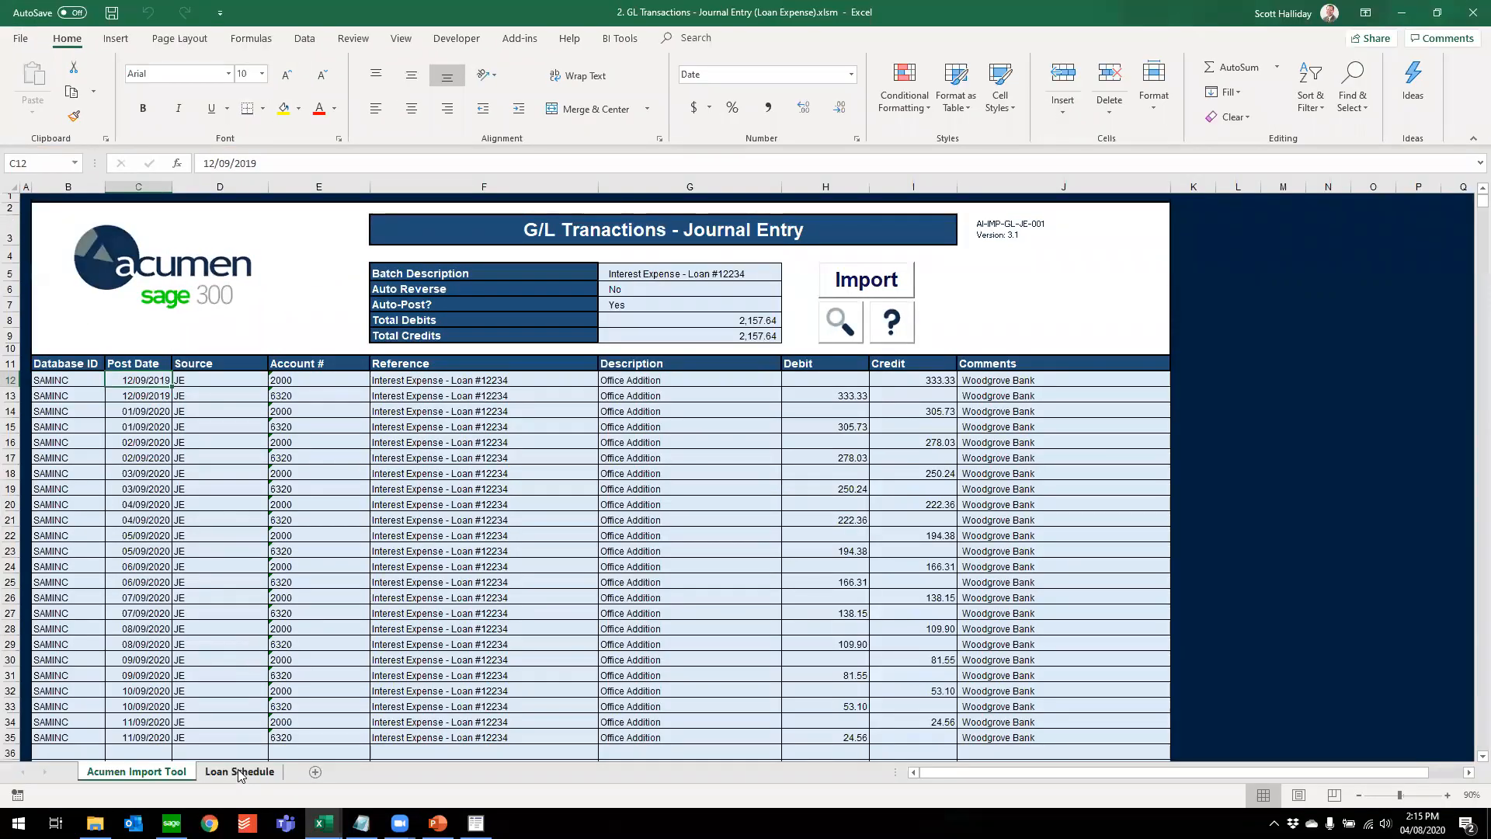
pyautogui.click(240, 772)
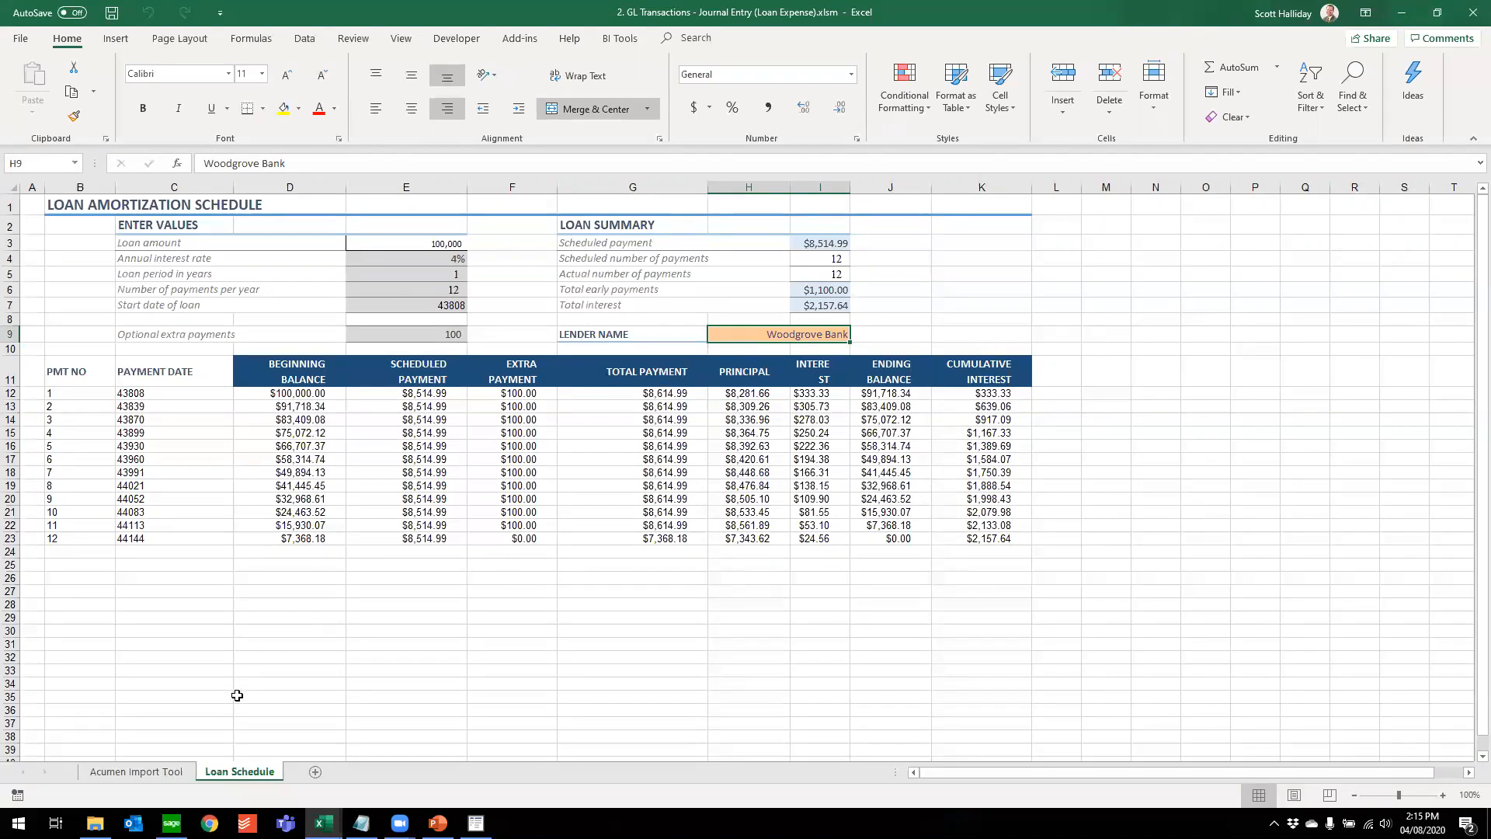
# Return to the Acumen Import Tool sheet and examine the debit amounts, post dates and paired journal lines for the loan interest
pyautogui.click(120, 771)
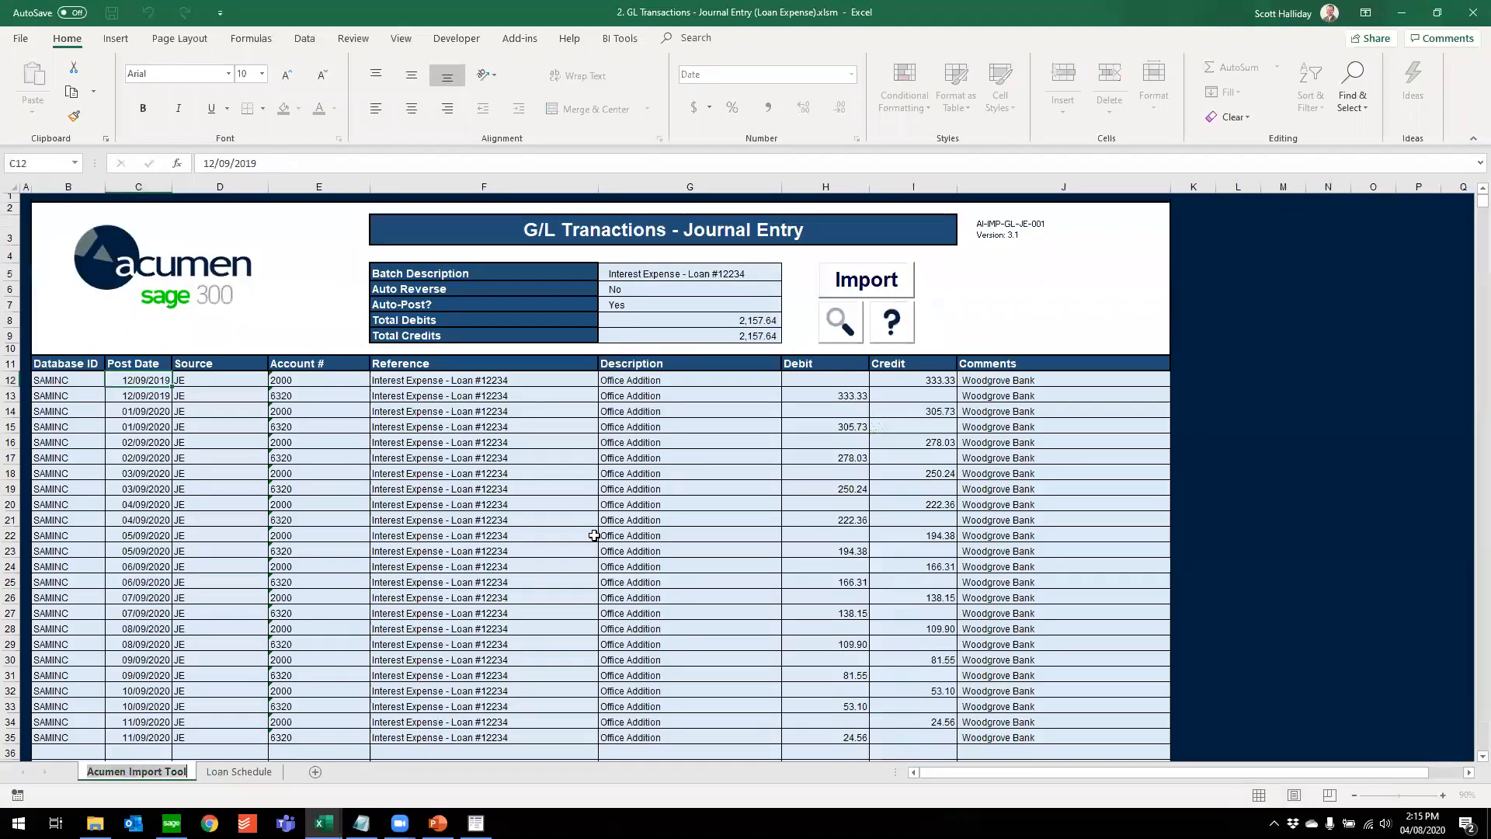
pyautogui.click(842, 405)
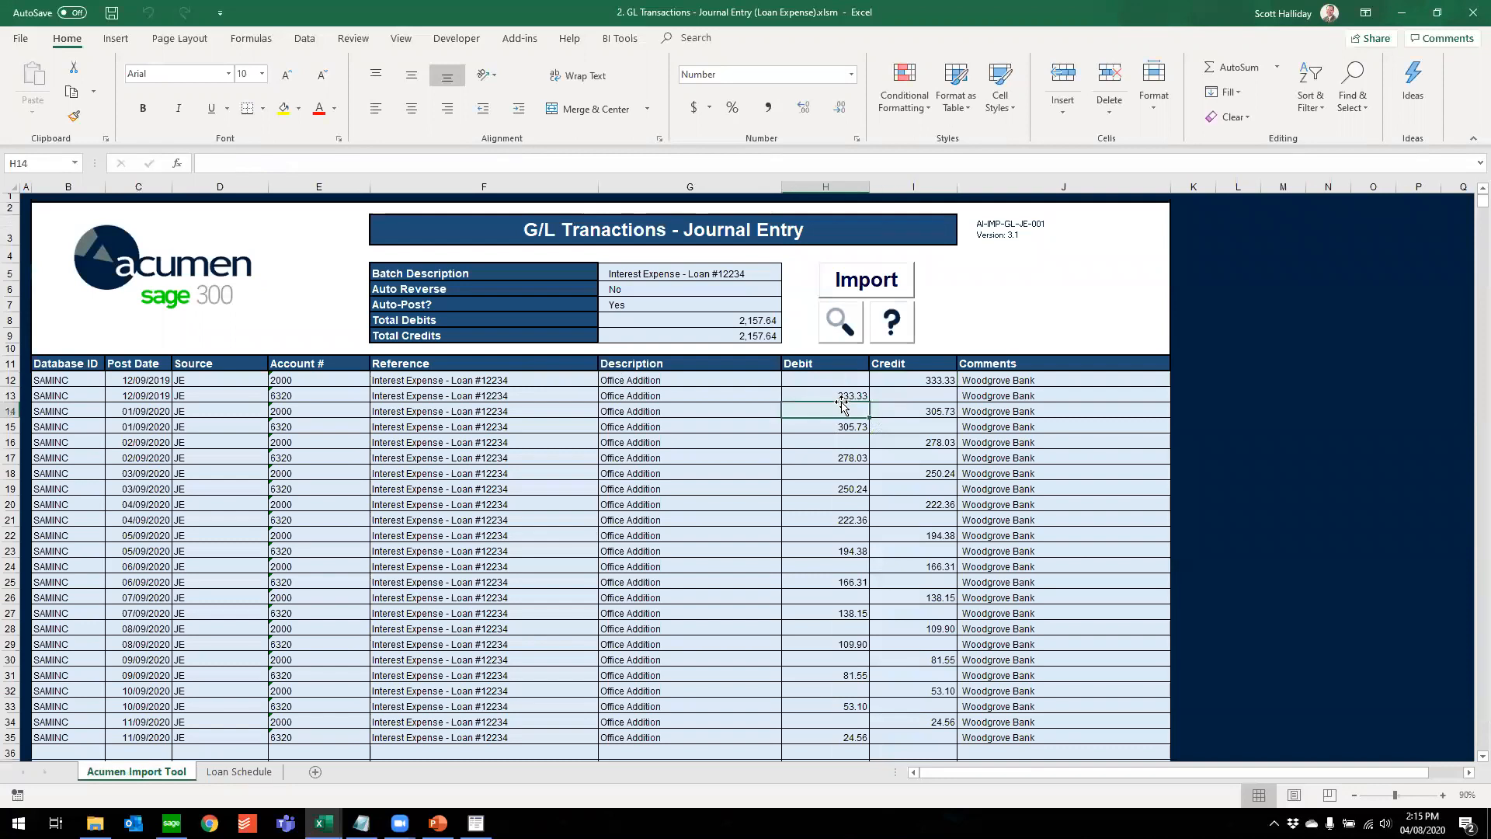
pyautogui.click(841, 400)
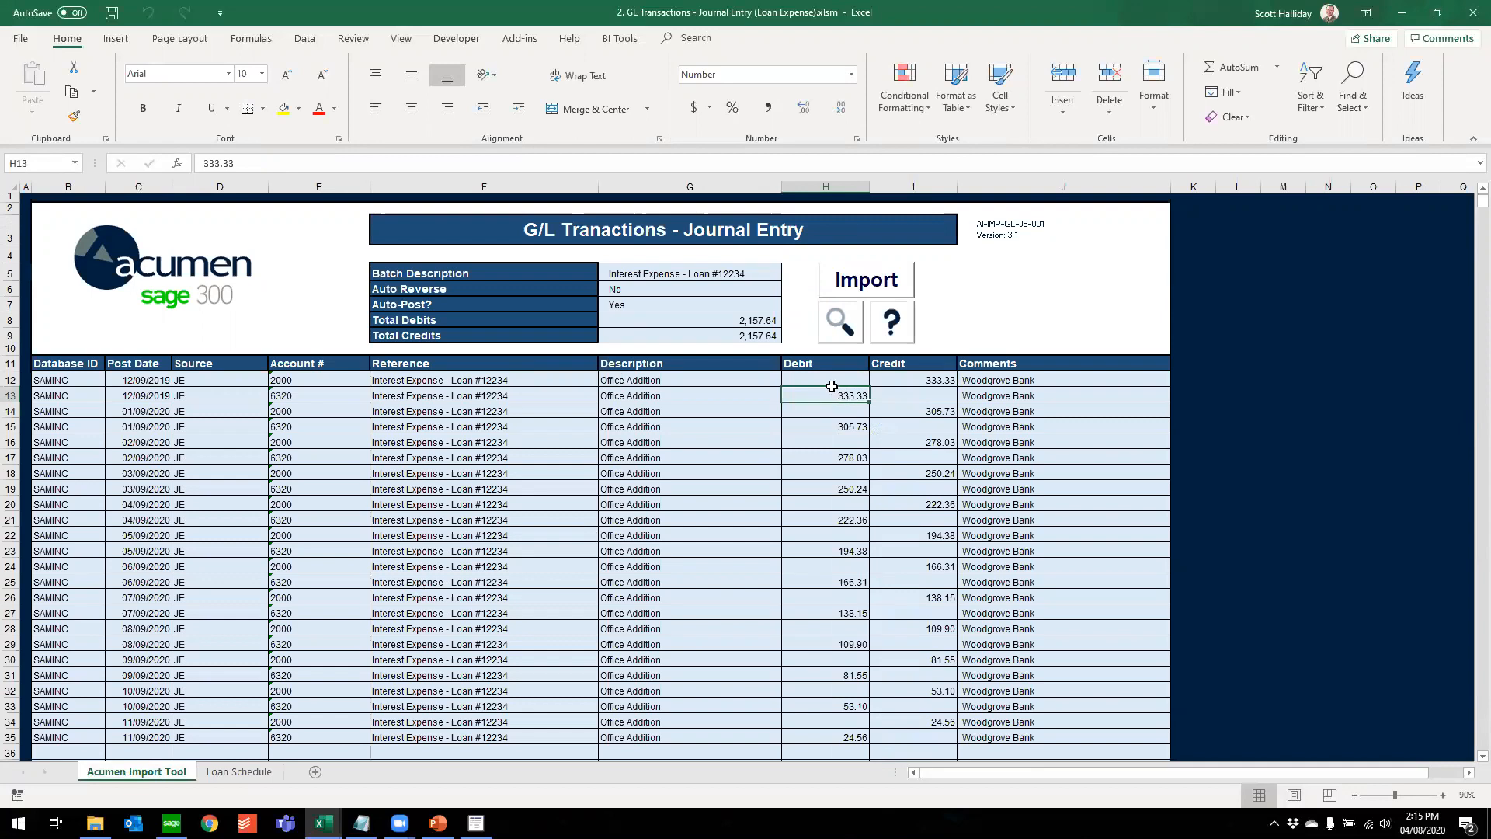
pyautogui.click(142, 379)
pyautogui.moveTo(139, 407); pyautogui.dragTo(133, 670)
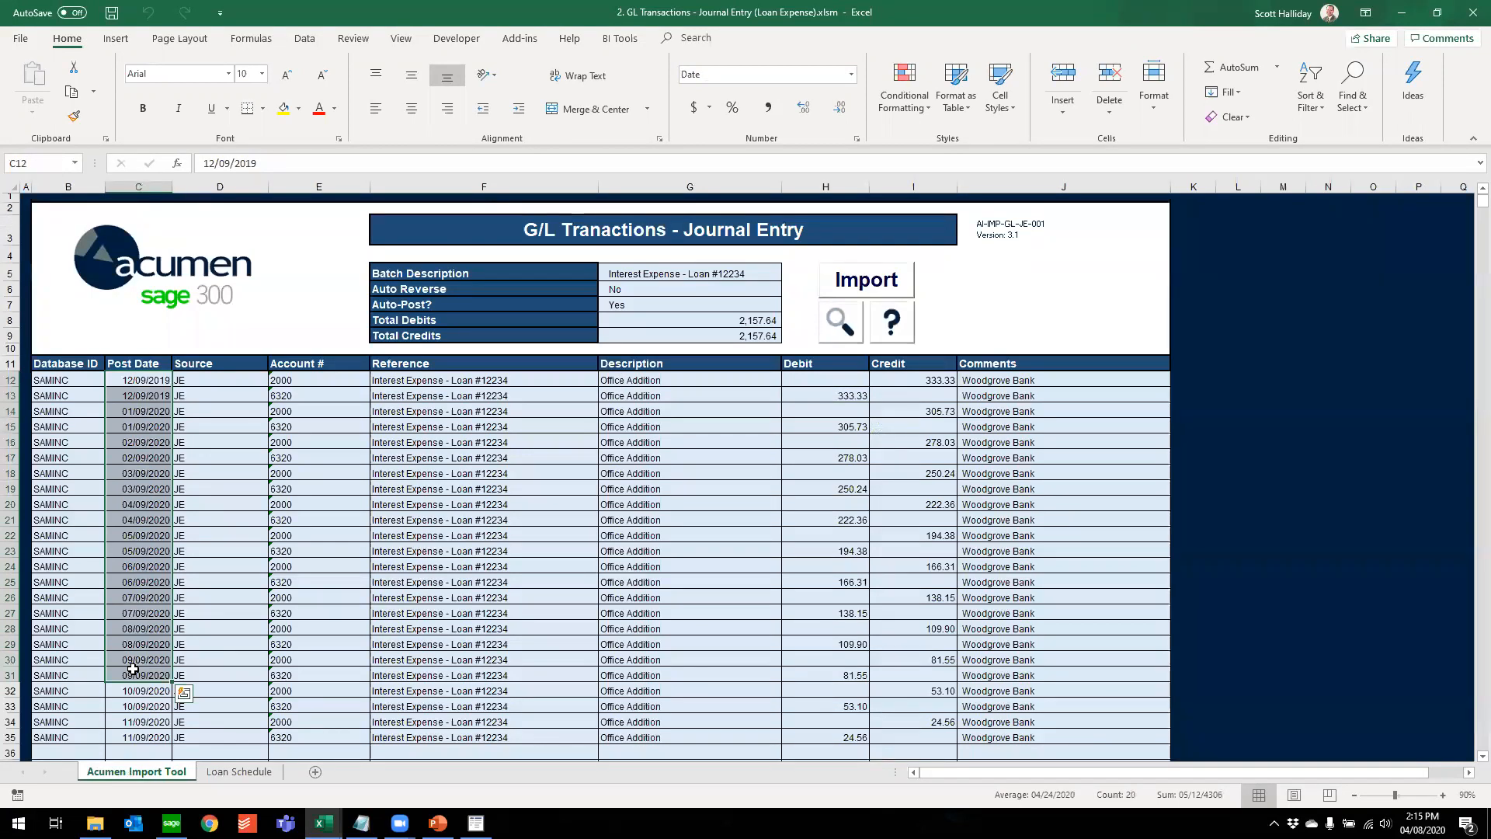
pyautogui.click(136, 392)
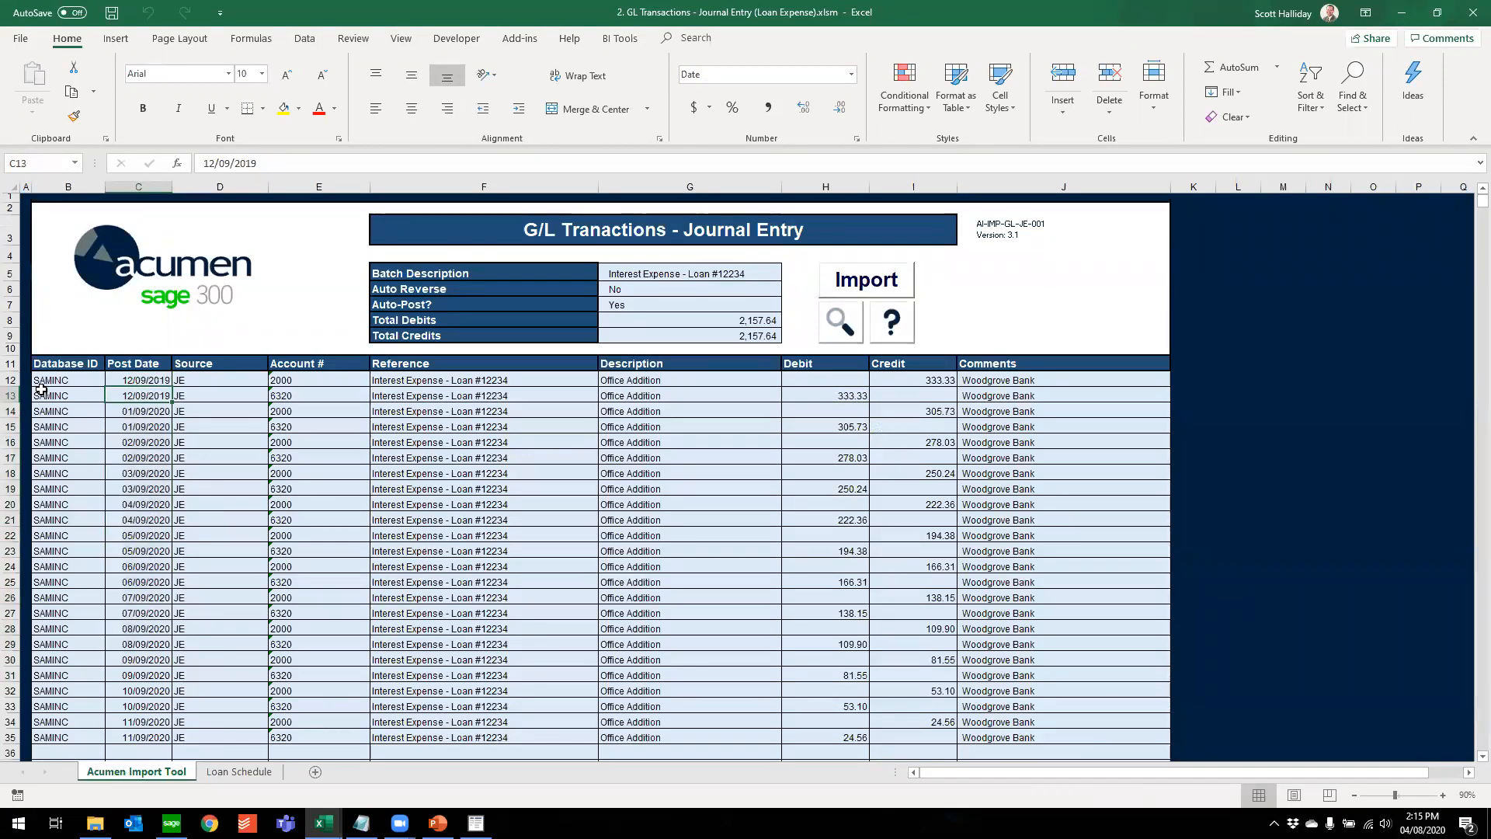
pyautogui.moveTo(11, 381); pyautogui.dragTo(12, 423)
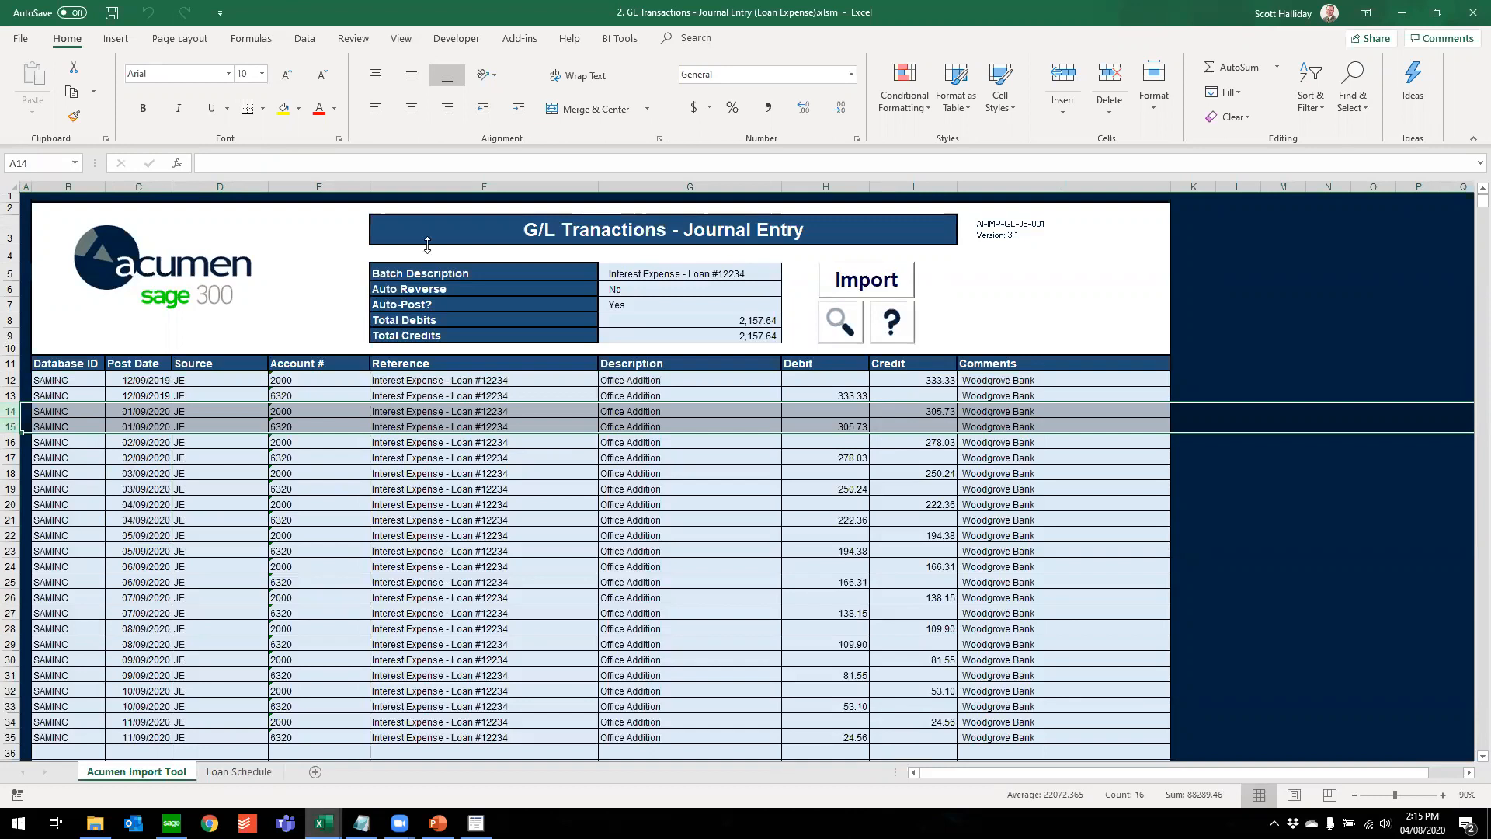
# Put away both journal entry workbooks and open the 3. BK Transactions - Bank Entries (repay inter-company) workbook
pyautogui.moveTo(1131, 28); pyautogui.dragTo(1086, 49)
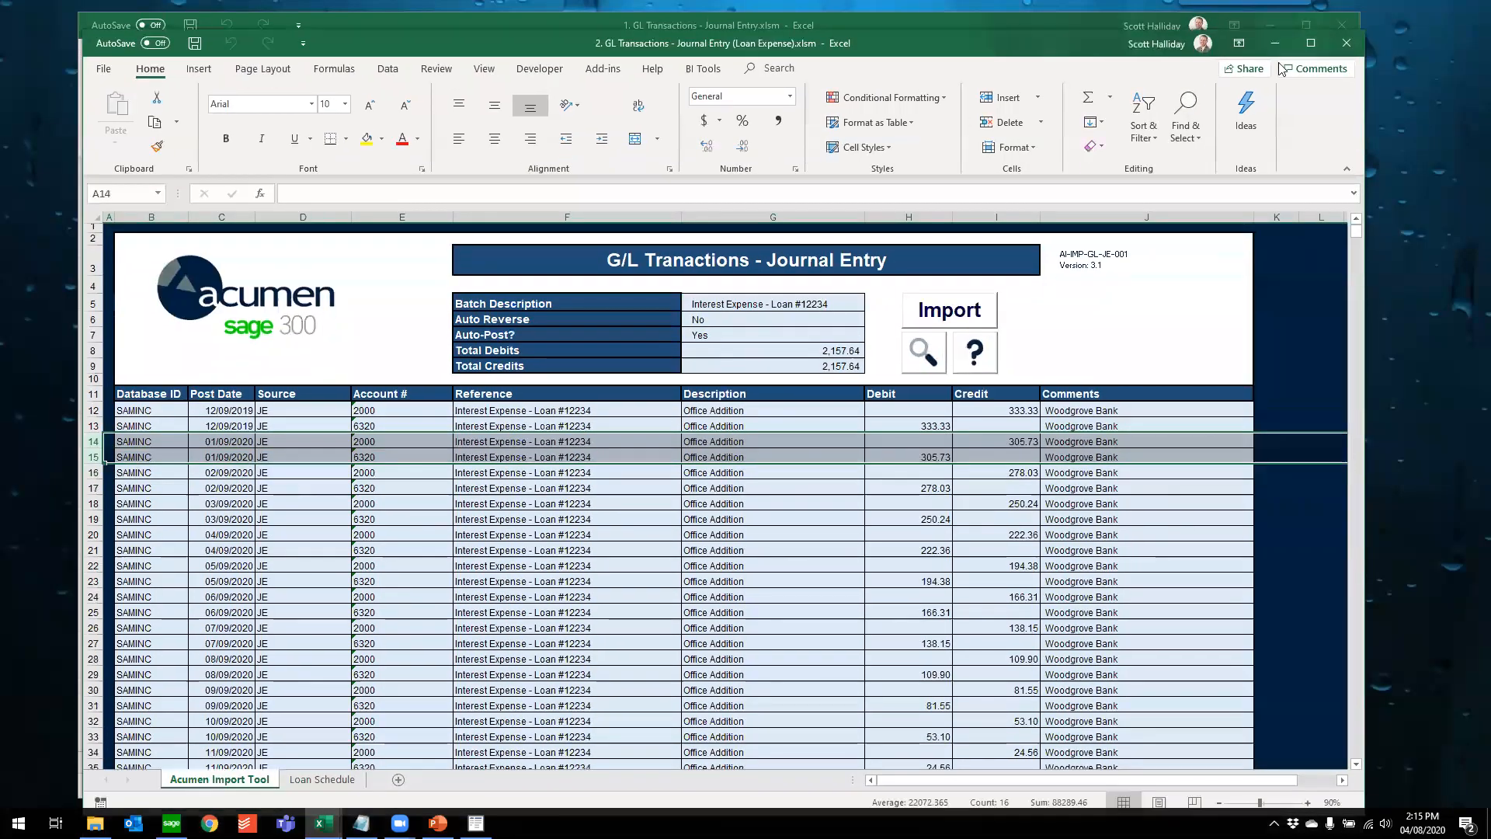
pyautogui.click(1286, 49)
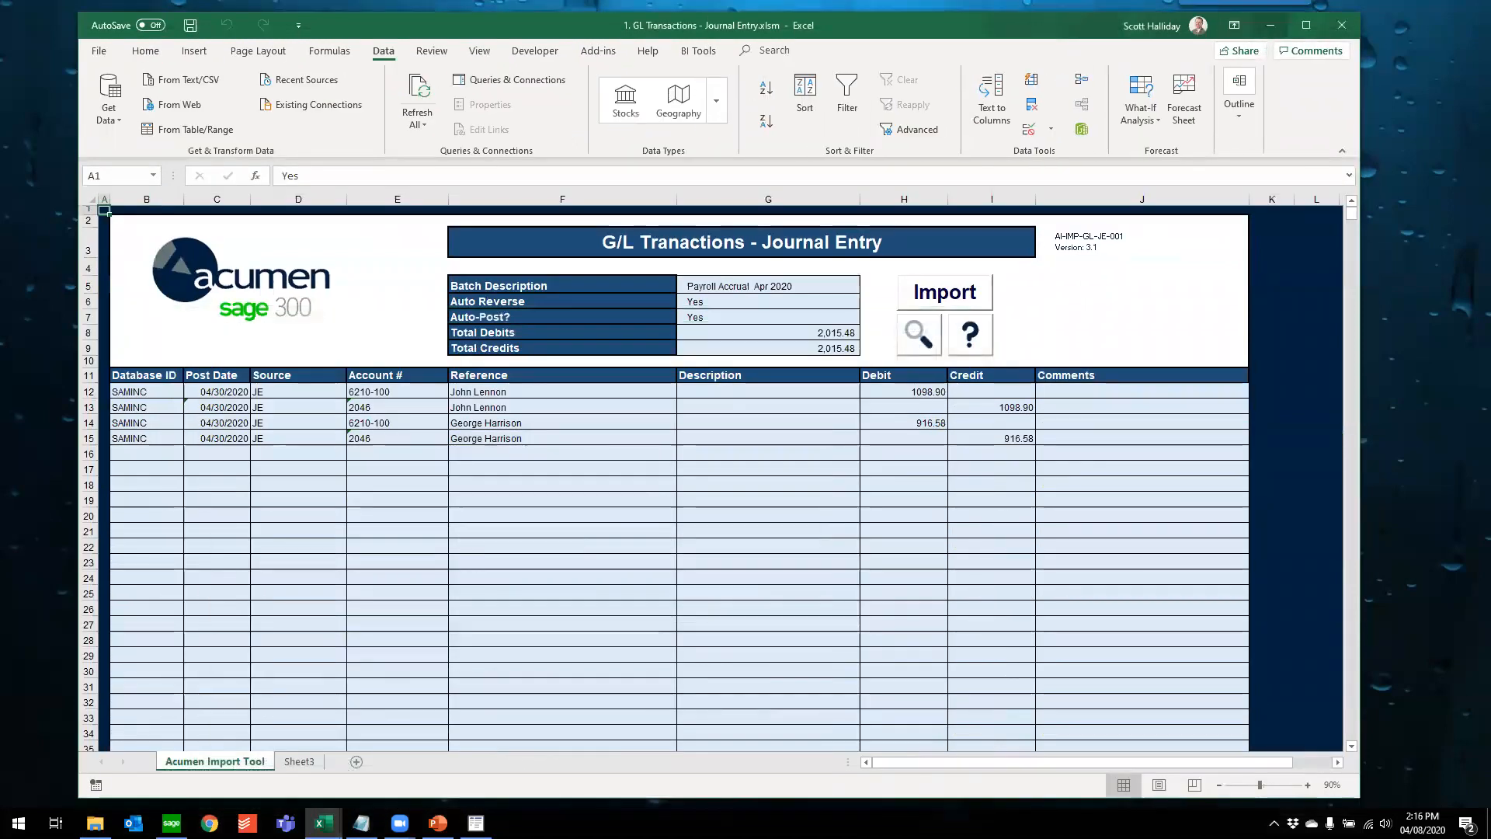
pyautogui.click(1268, 26)
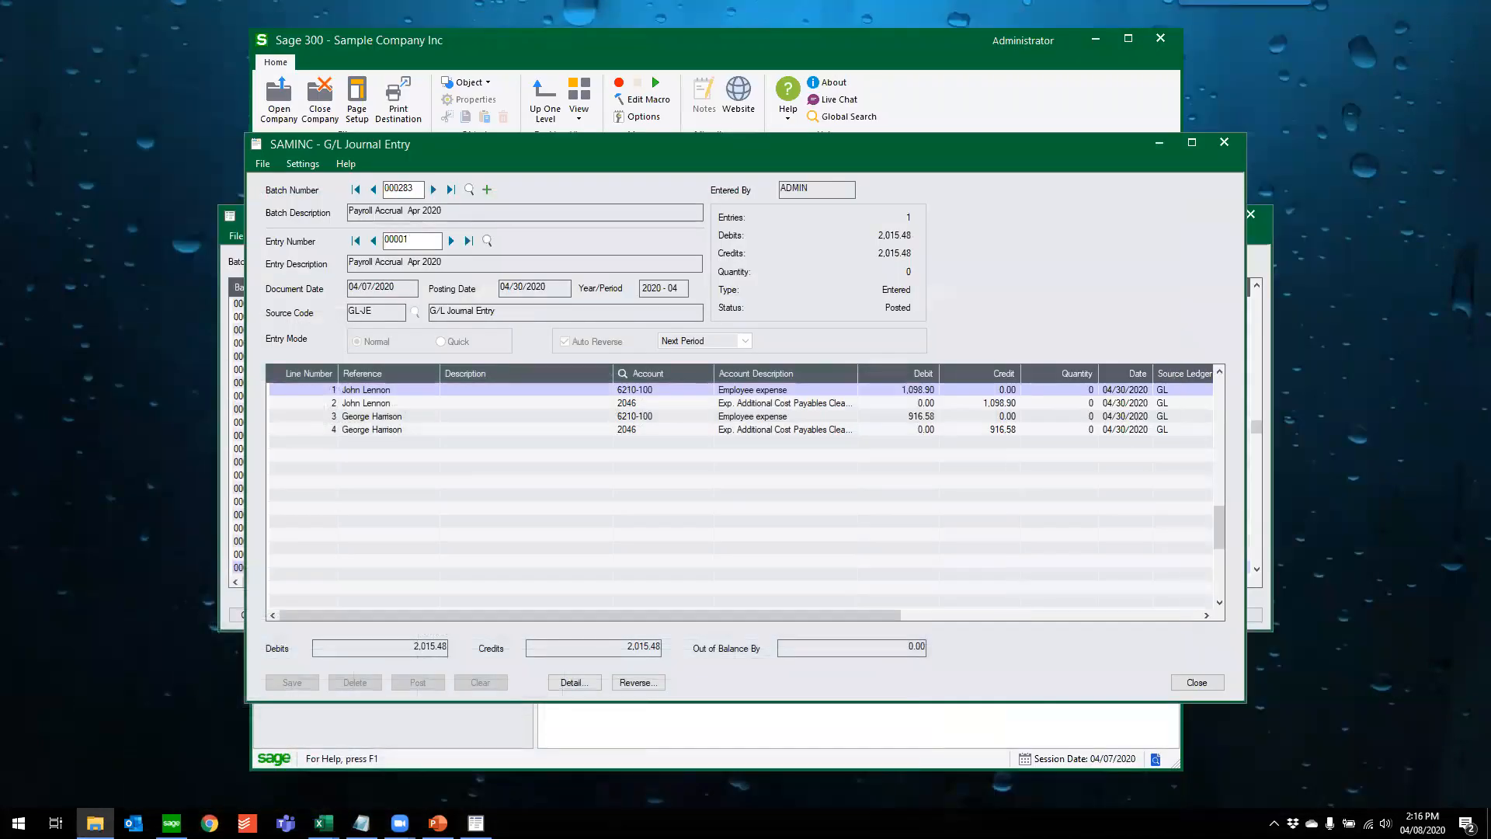
pyautogui.click(323, 823)
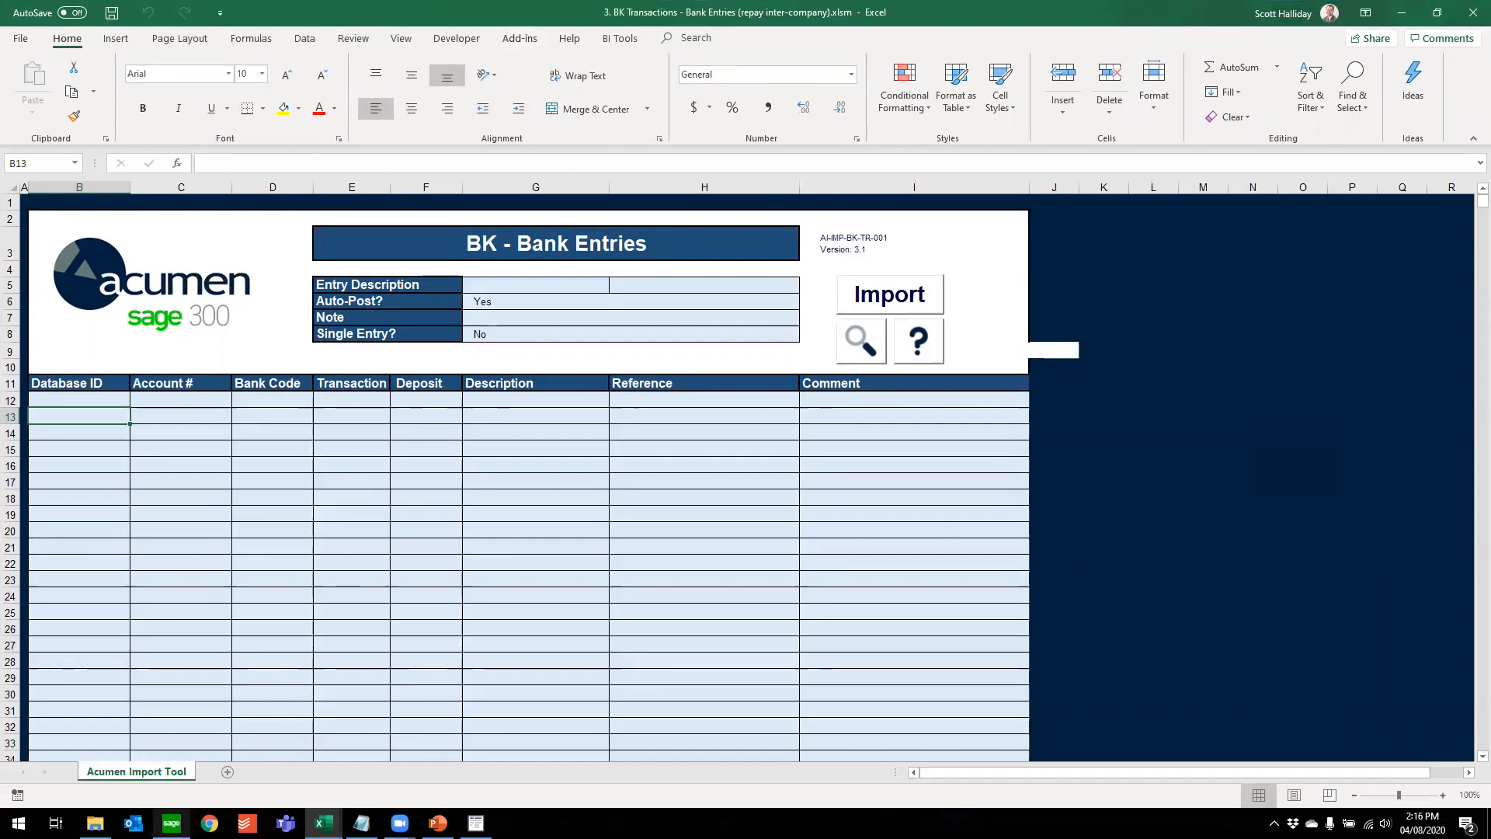
# Switch to Sage 300 and open Bank Transactions within the Bank Services of Common Services
pyautogui.click(171, 824)
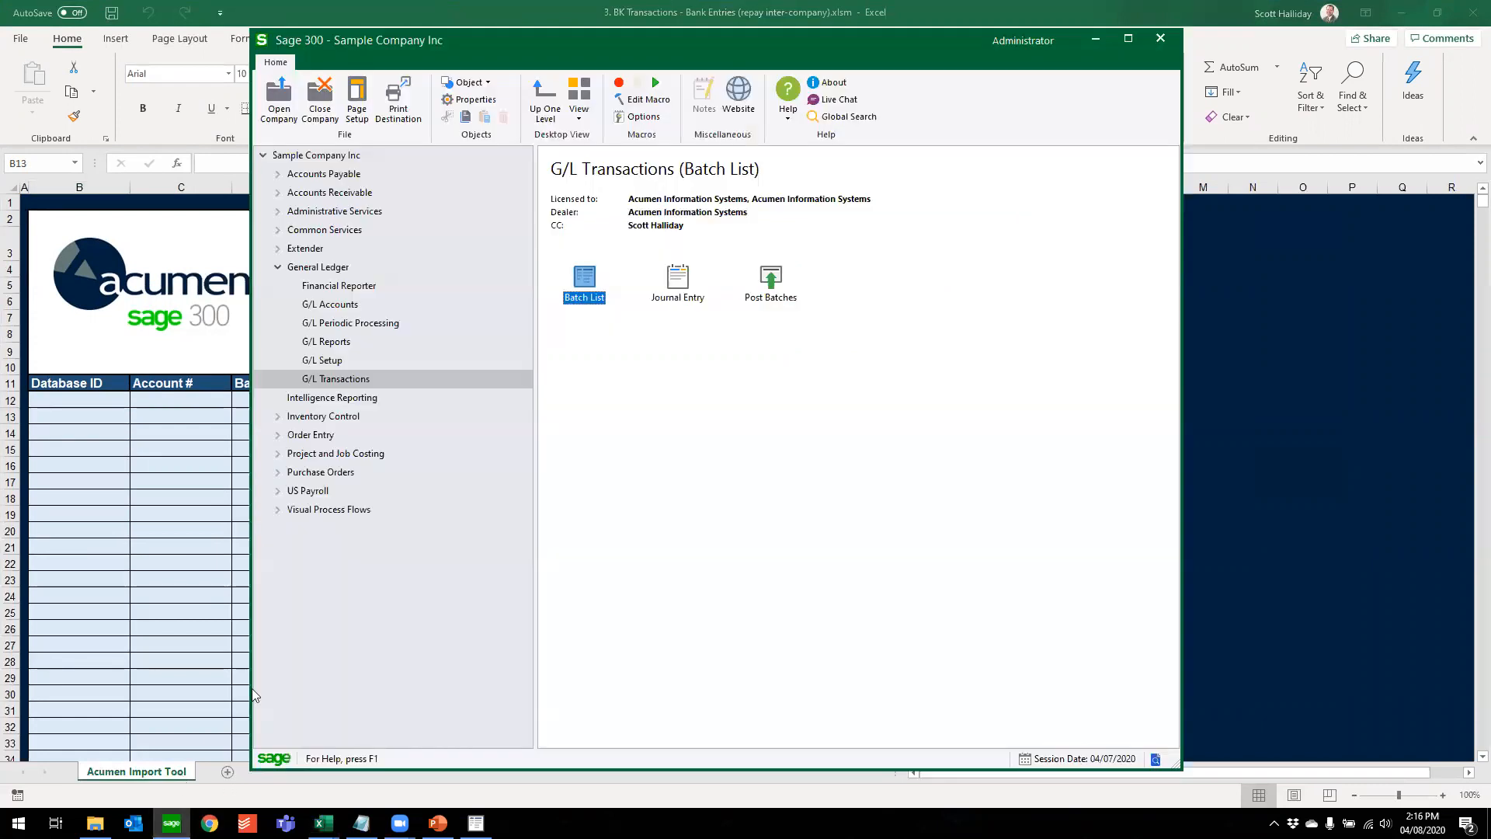
pyautogui.click(278, 267)
pyautogui.click(281, 231)
pyautogui.click(310, 250)
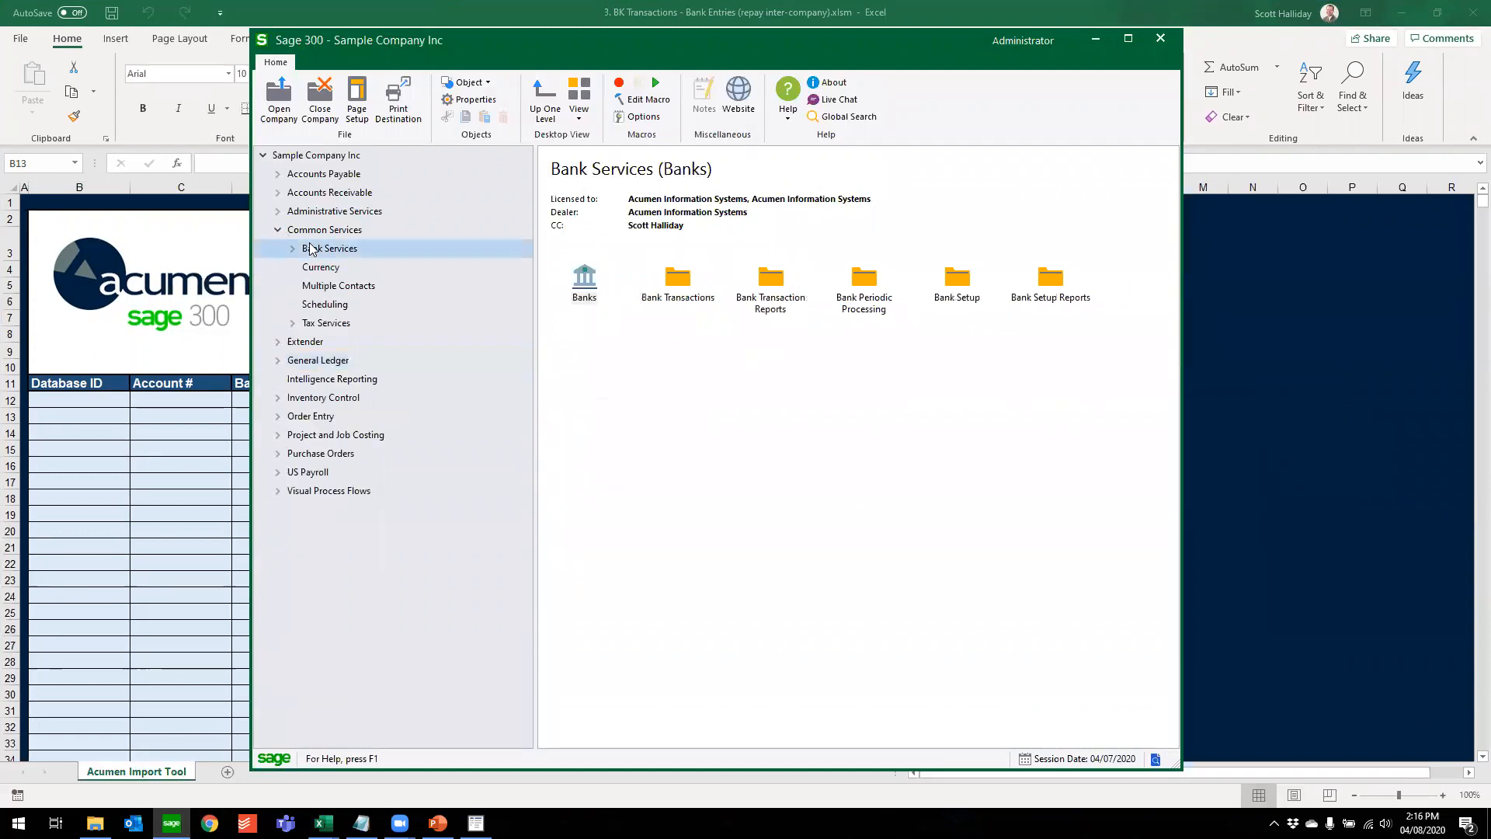
pyautogui.click(294, 250)
pyautogui.click(347, 343)
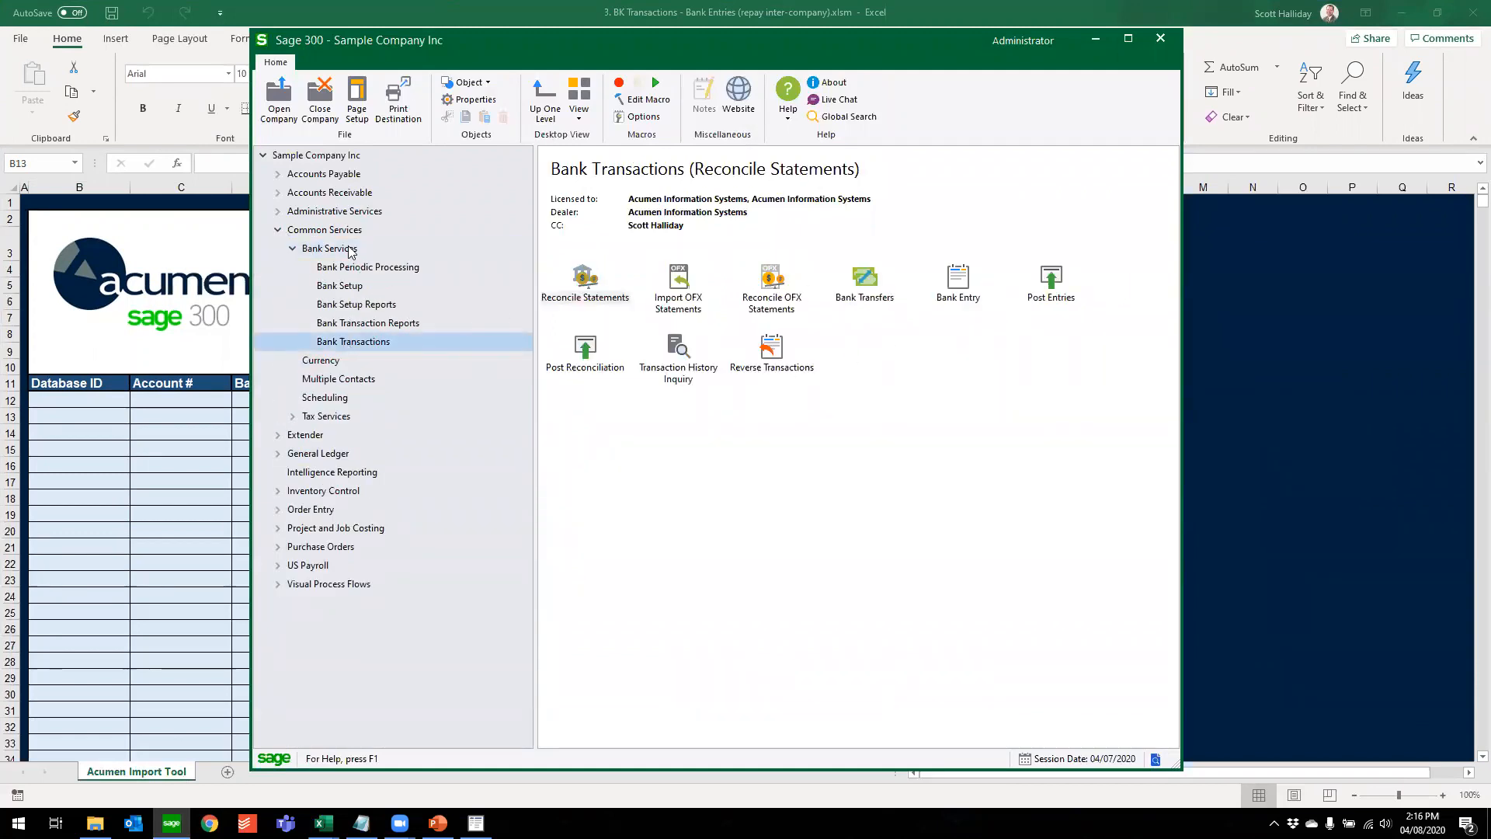
# Open a new Bank Entry, select bank code CCB and view the available bank entry types
pyautogui.doubleClick(959, 301)
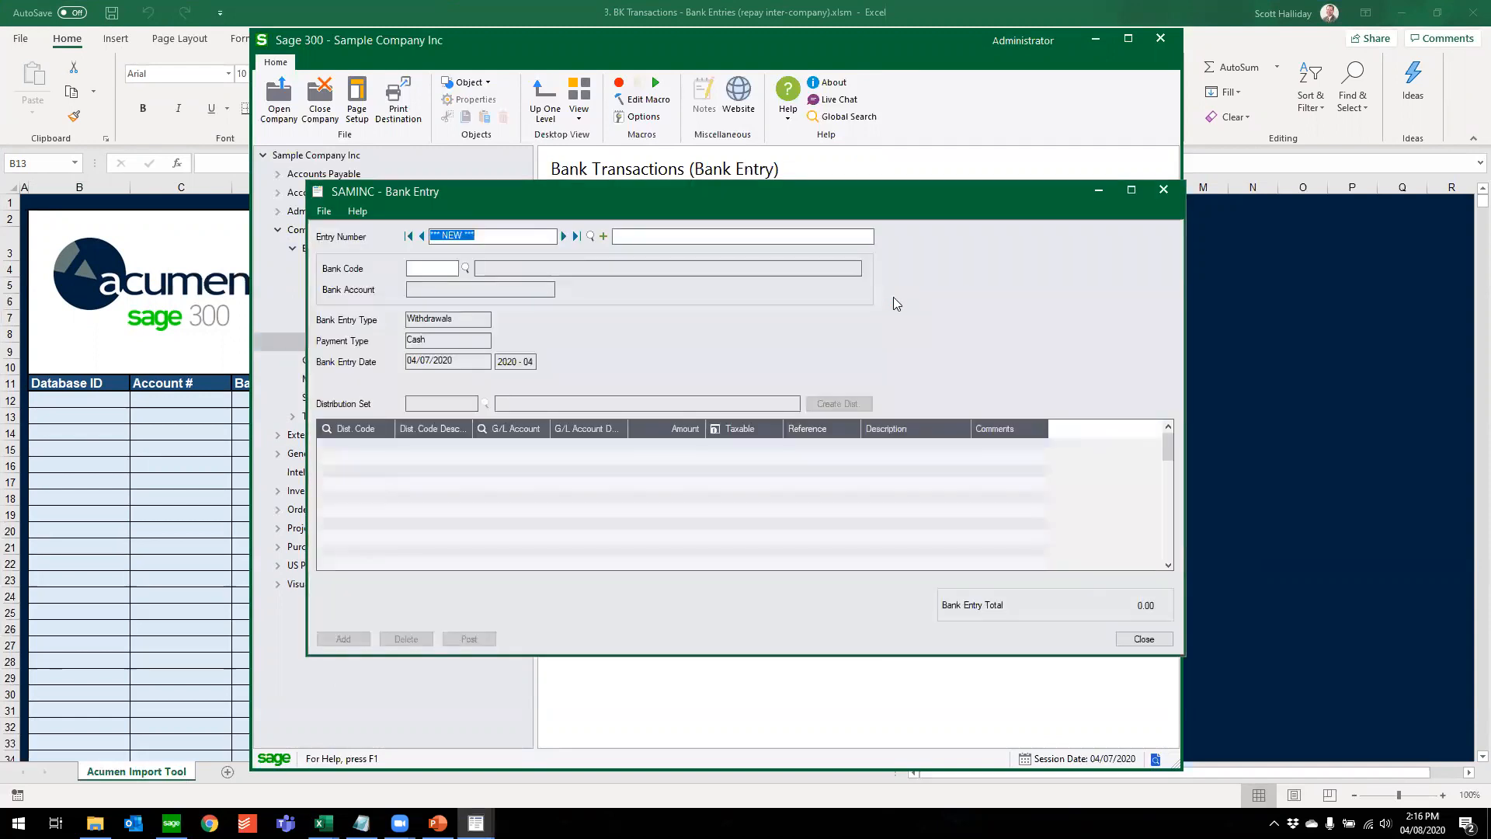
pyautogui.click(444, 269)
pyautogui.click(465, 268)
pyautogui.click(413, 290)
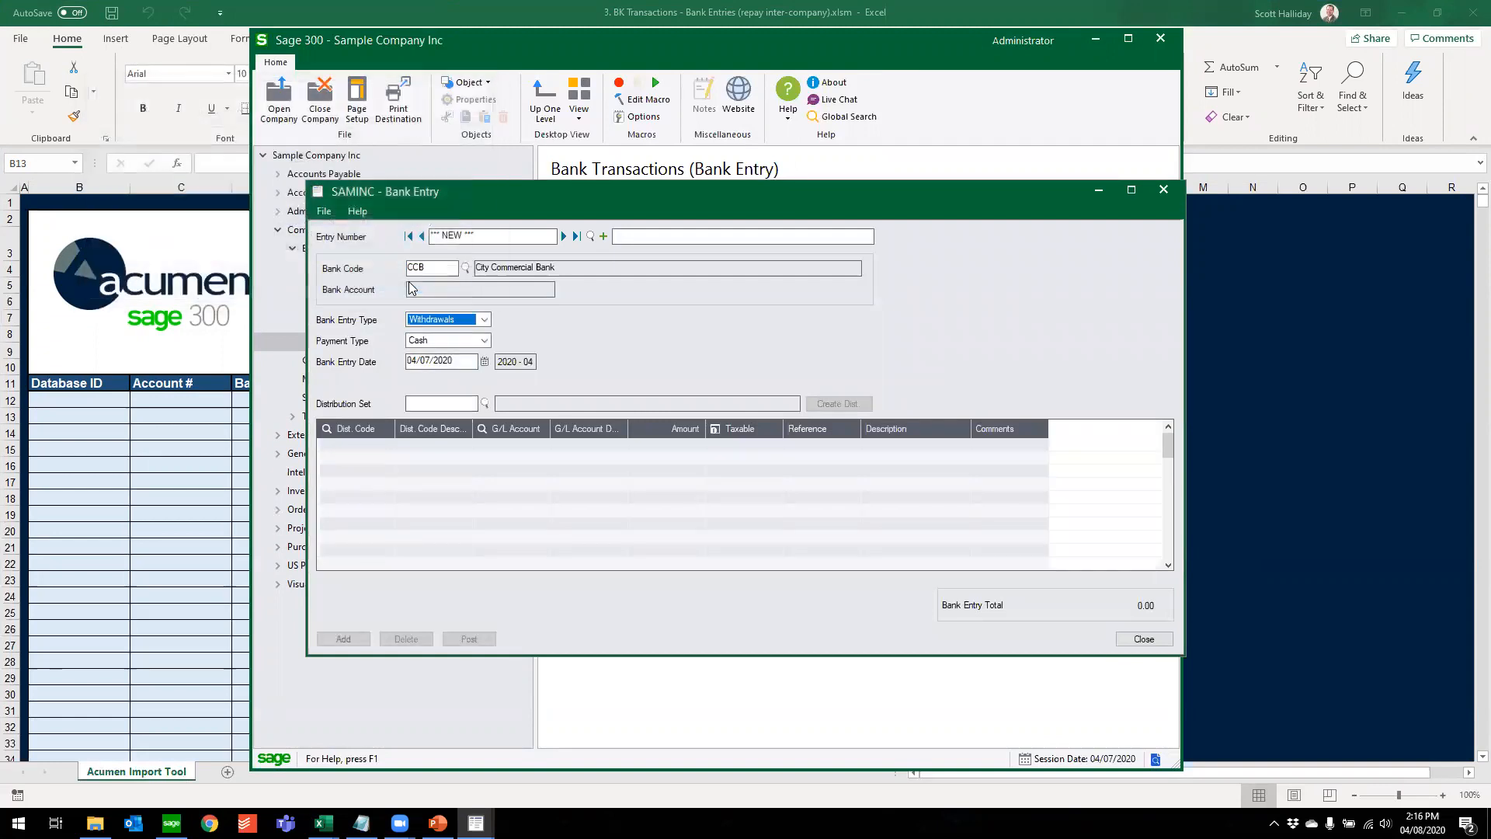
pyautogui.click(484, 319)
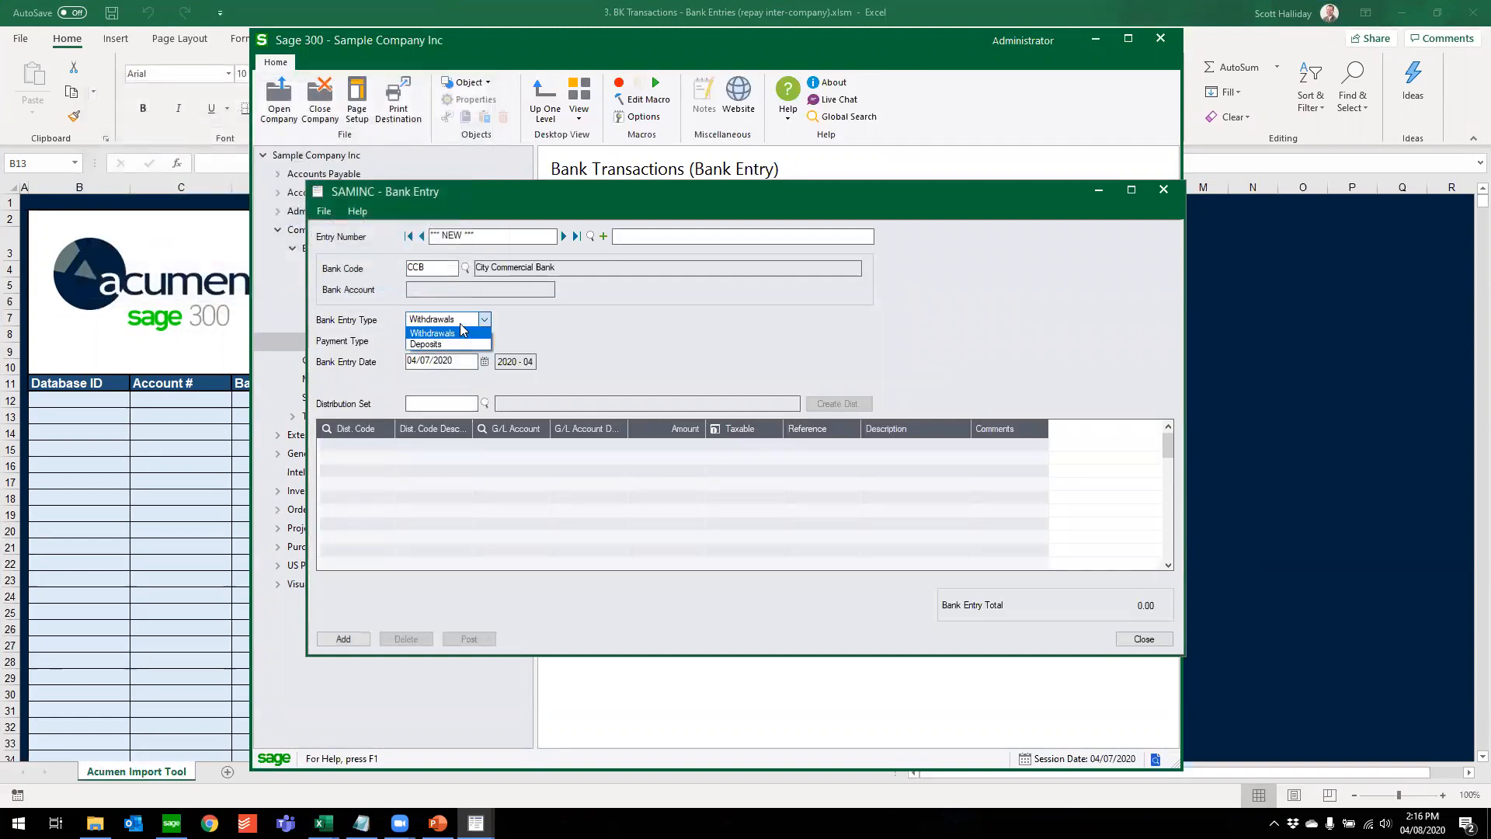
pyautogui.click(649, 324)
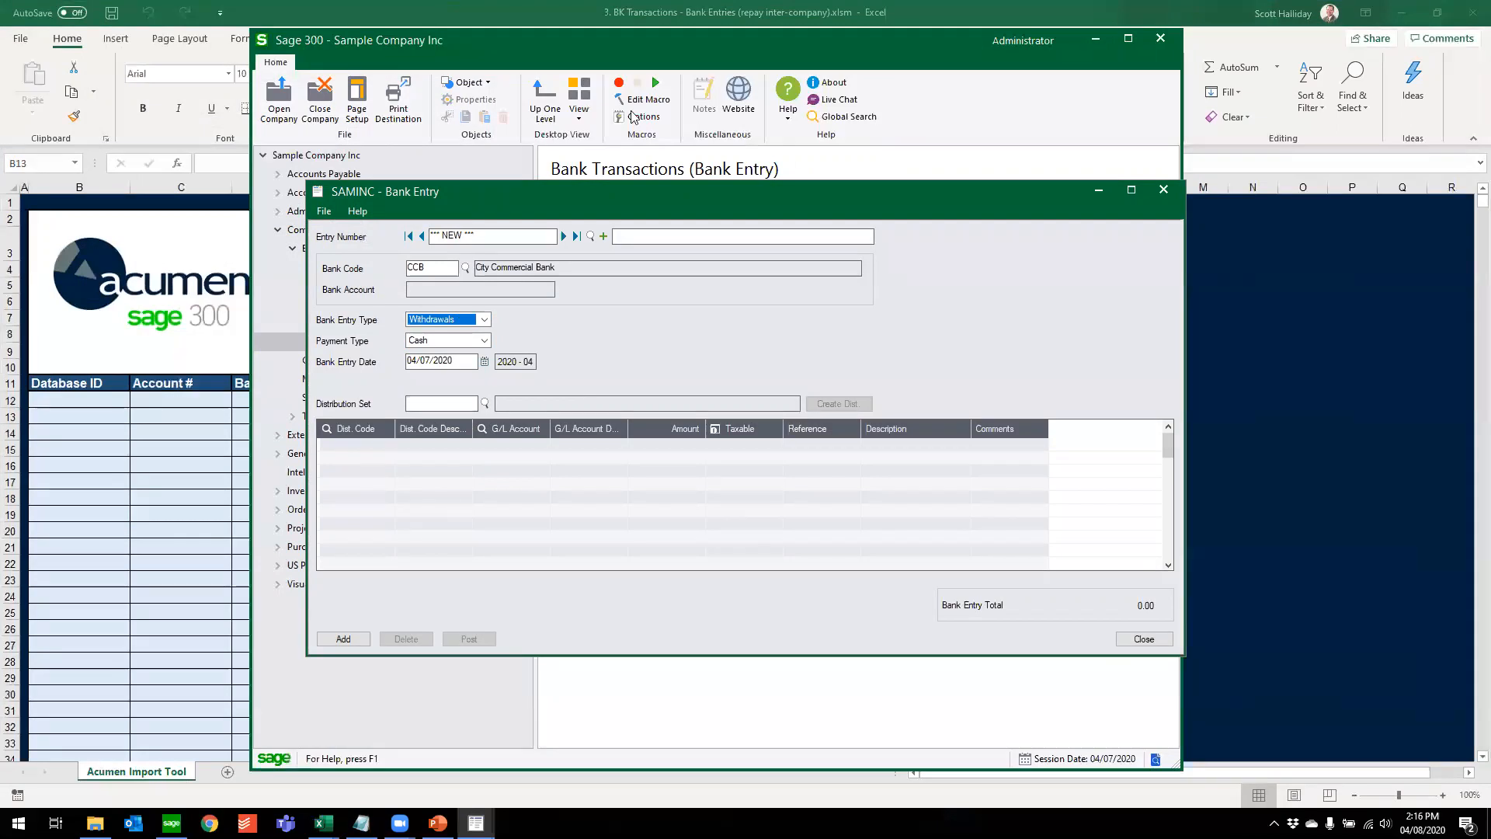
# Close the Bank Entry window and minimize Sage 300 to return to the bank entries workbook in Excel
pyautogui.click(1164, 190)
pyautogui.click(1091, 38)
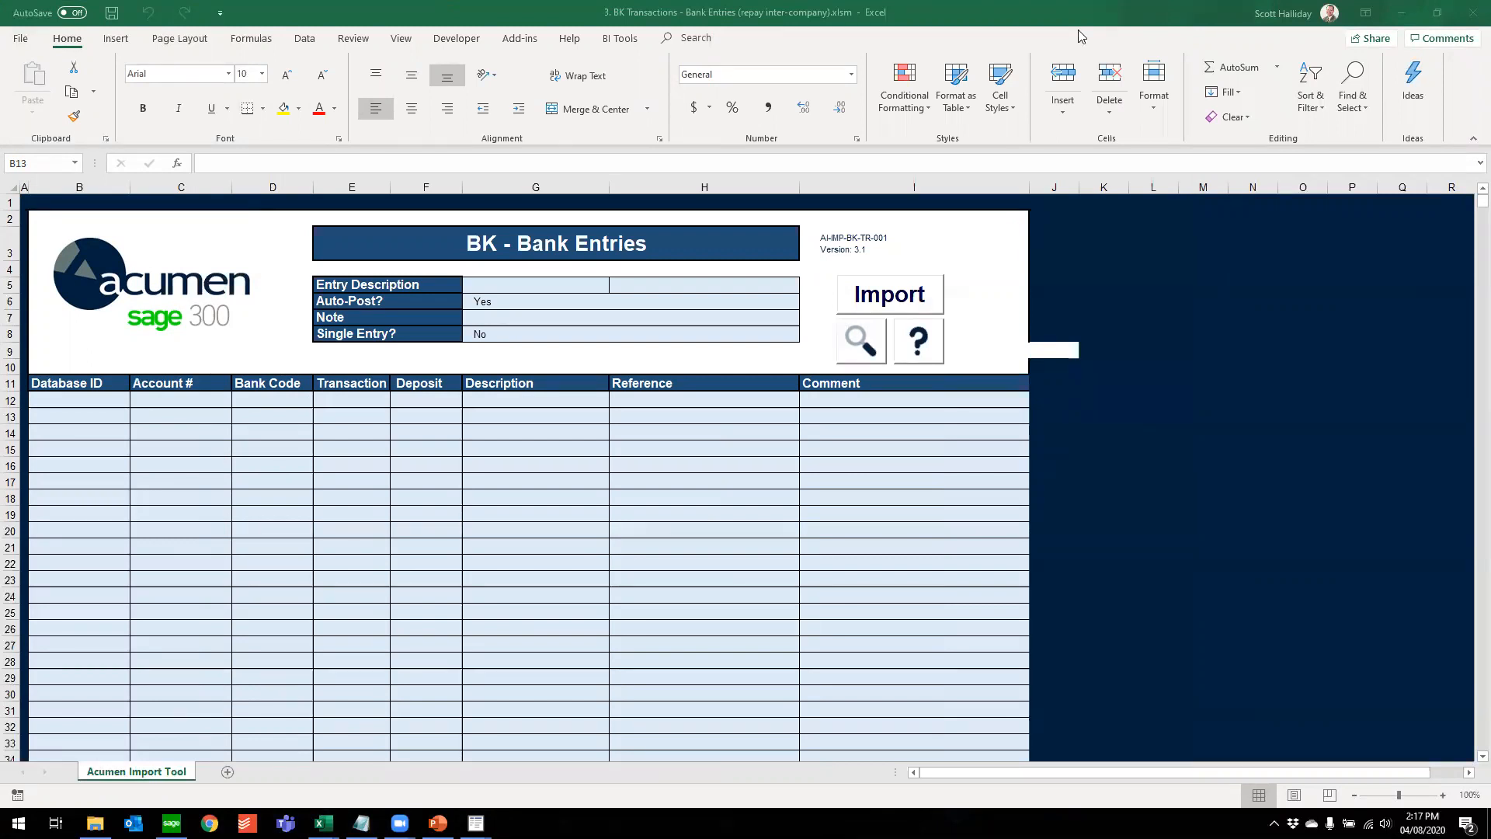
pyautogui.click(1080, 36)
# Enter "Bank Transer YE Due TO / Due From Cleanup" as the Entry Description
pyautogui.click(479, 284)
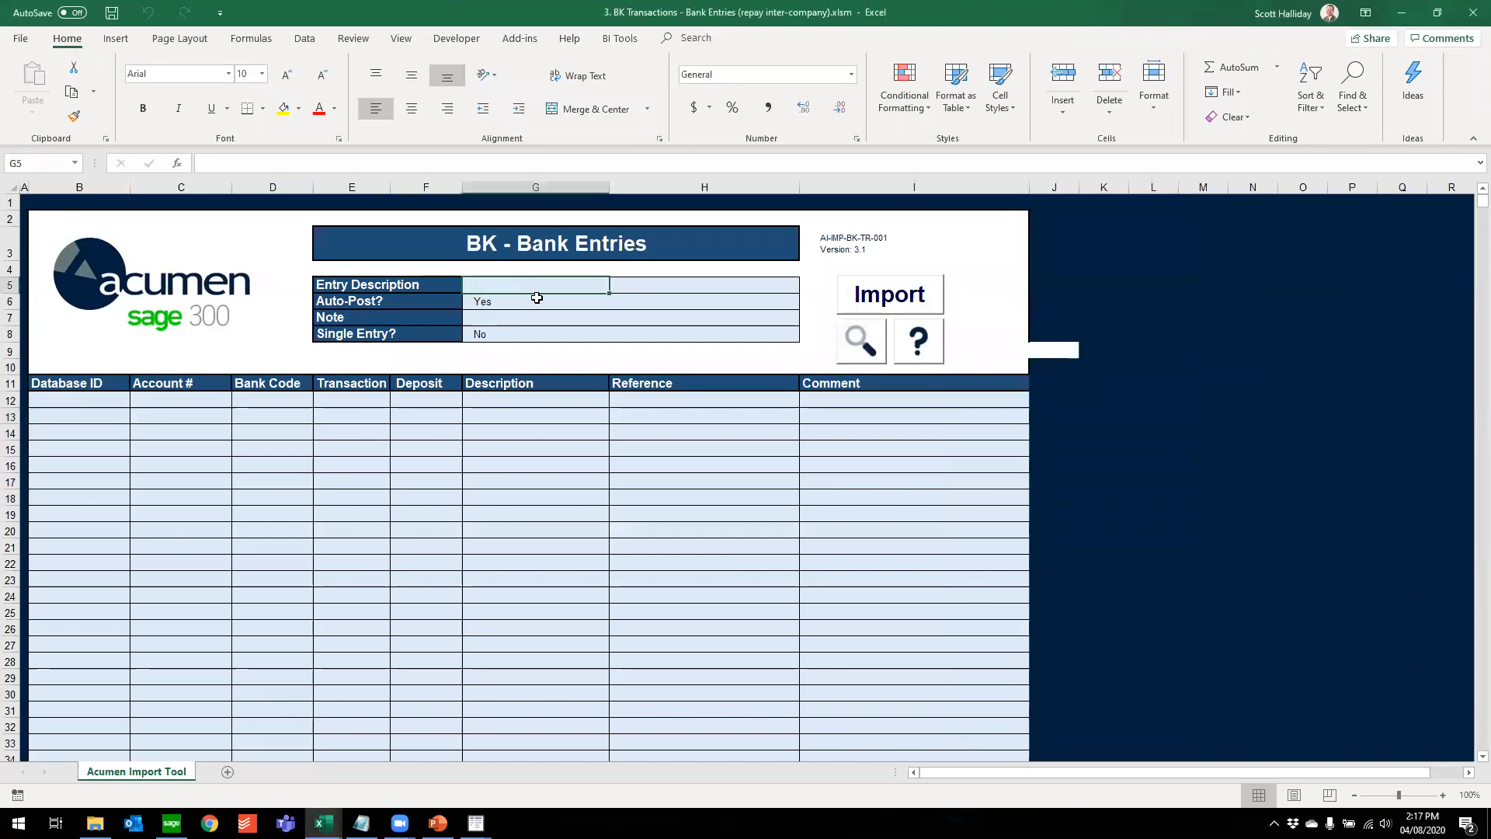
pyautogui.write('Ba')
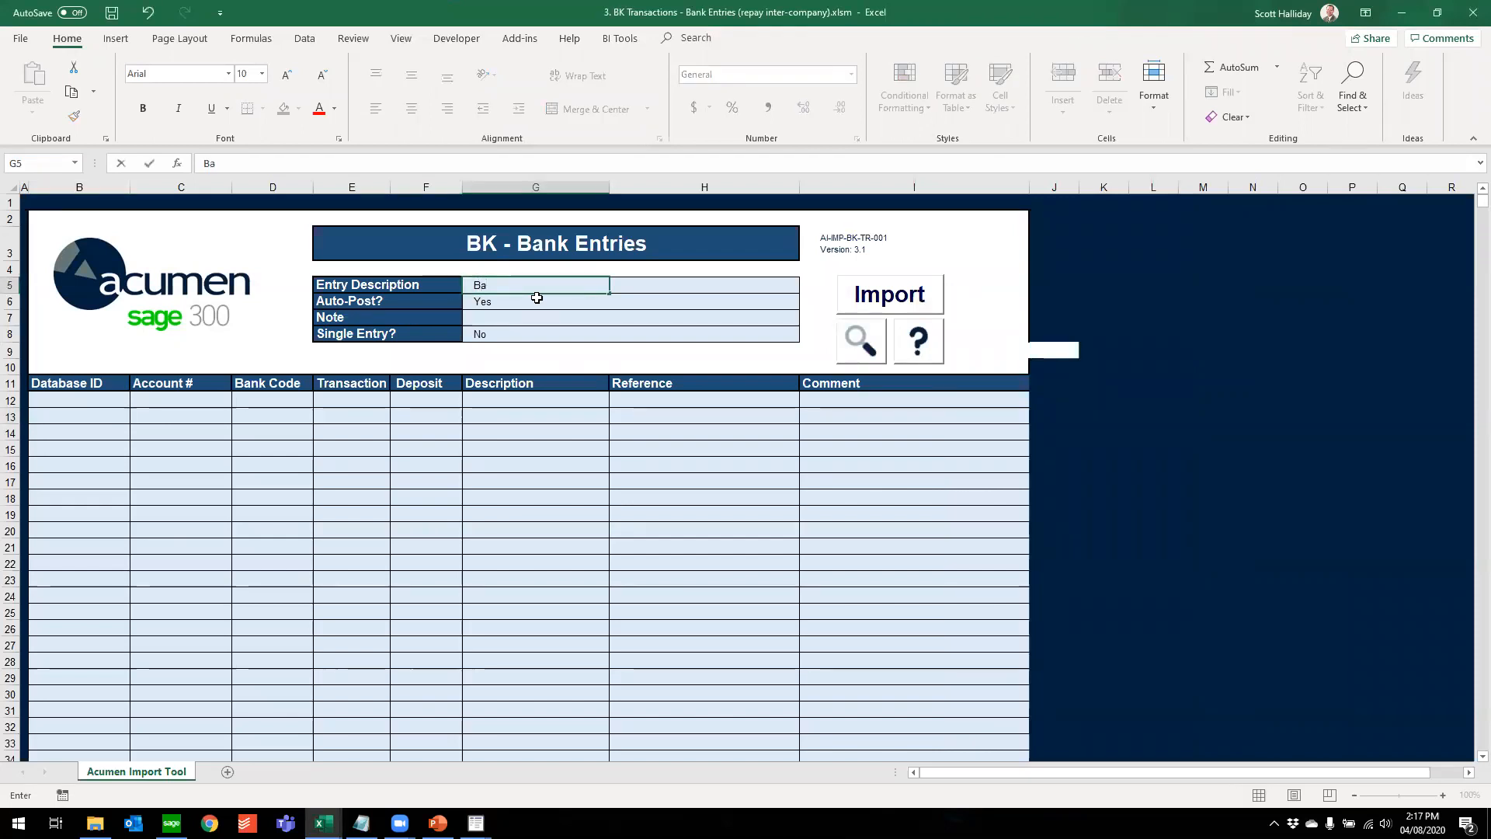
pyautogui.write('nk Transer')
pyautogui.press('BackSpace')
pyautogui.press('BackSpace')
pyautogui.write('er YE ')
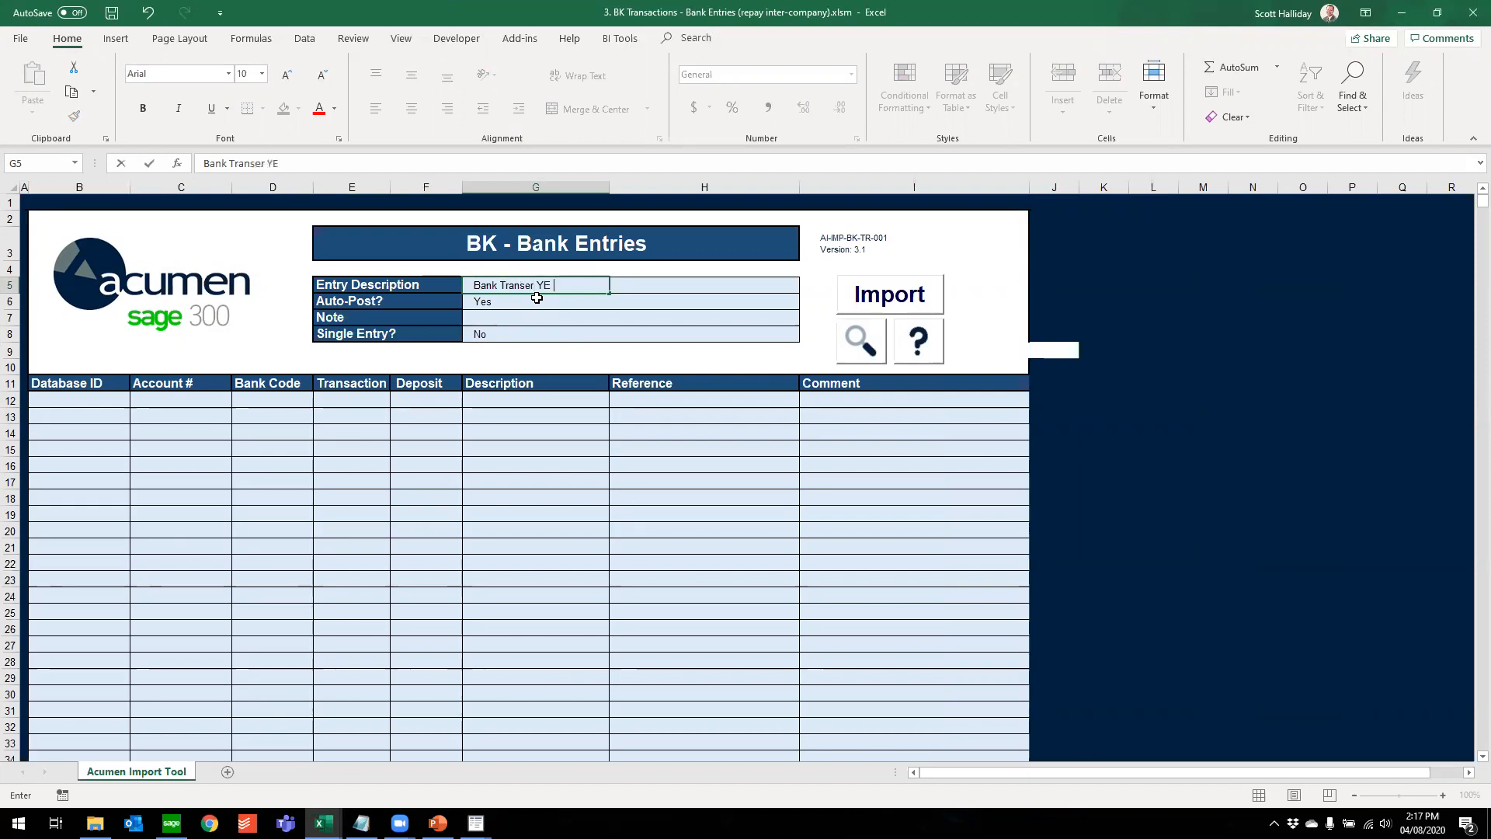
pyautogui.write('Due TO / Due From Cleanup')
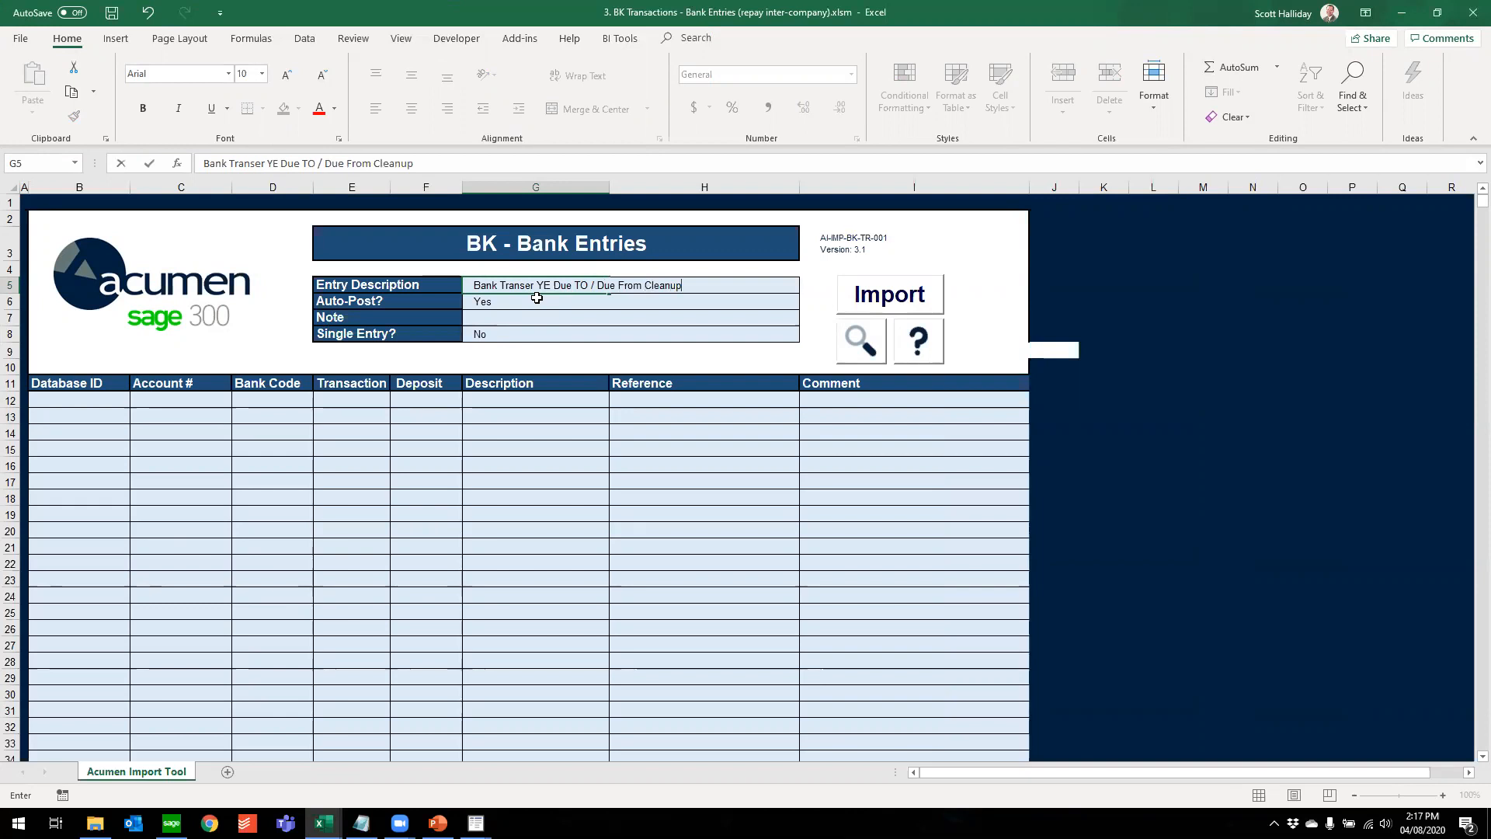
pyautogui.press('Return')
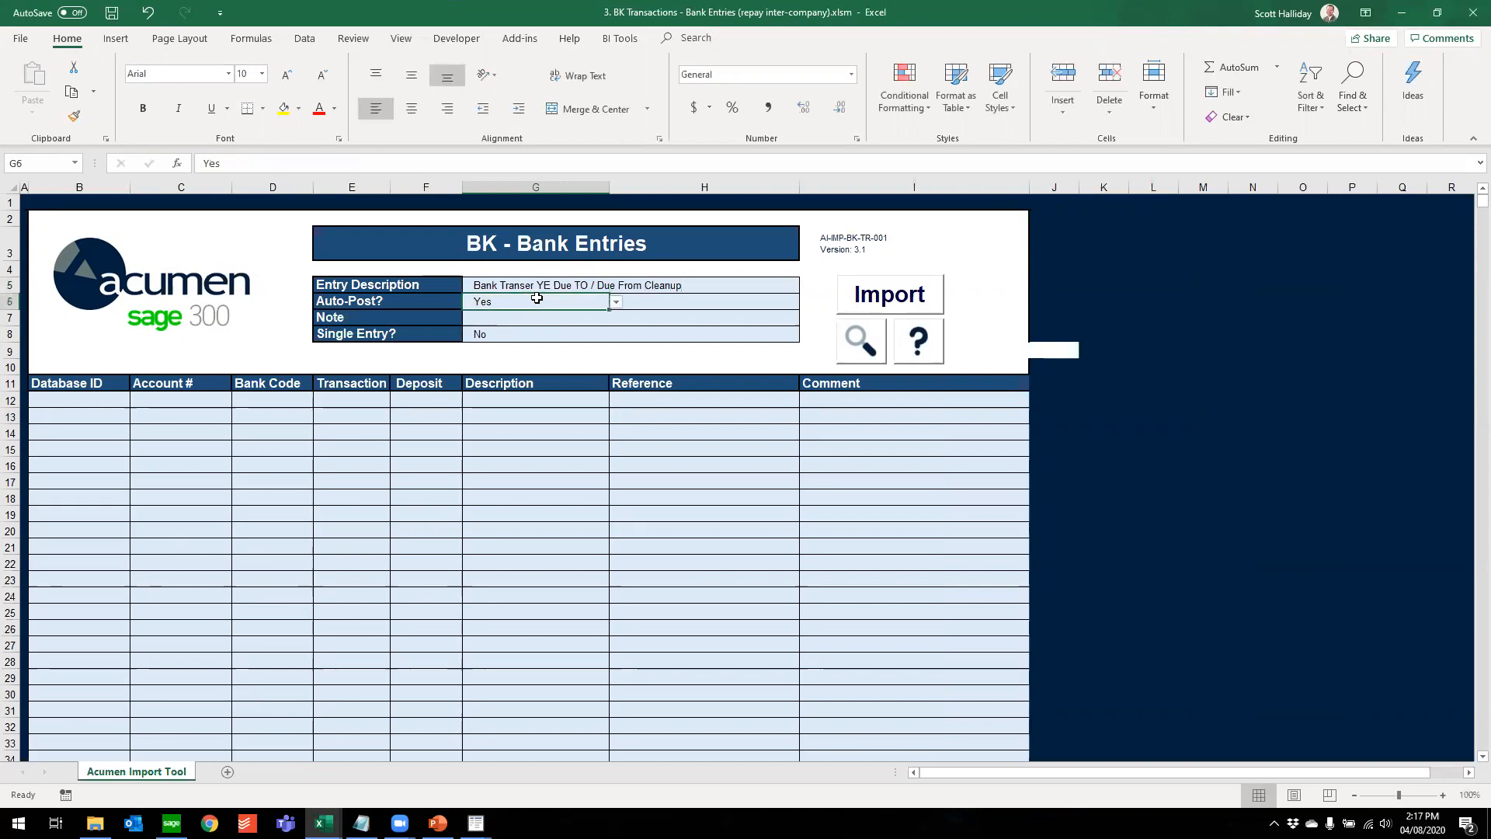
# Choose Yes for Auto-Post and check the Note and Single Entry settings
pyautogui.click(618, 301)
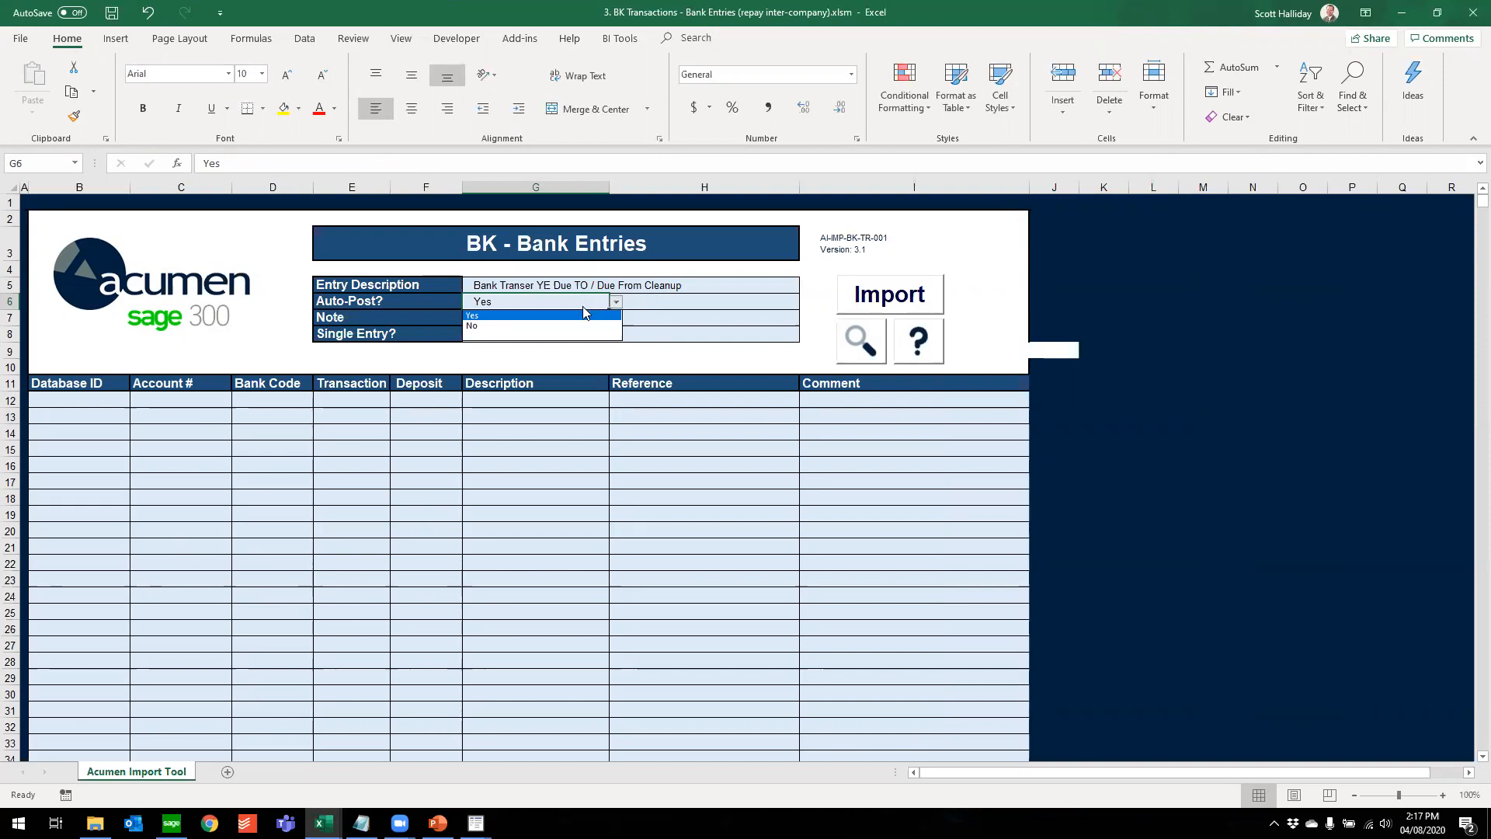
pyautogui.click(582, 312)
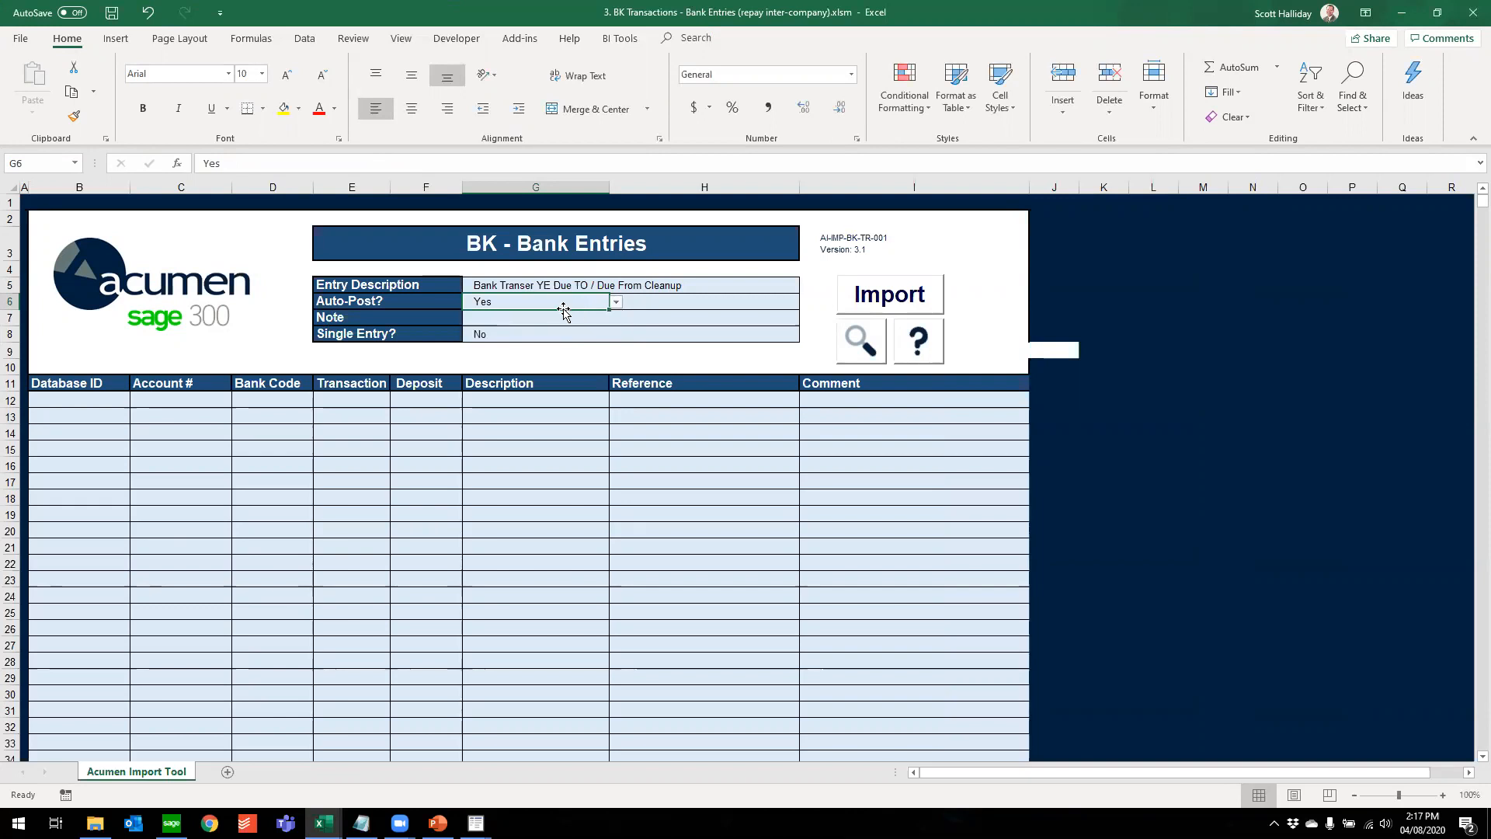
pyautogui.click(555, 316)
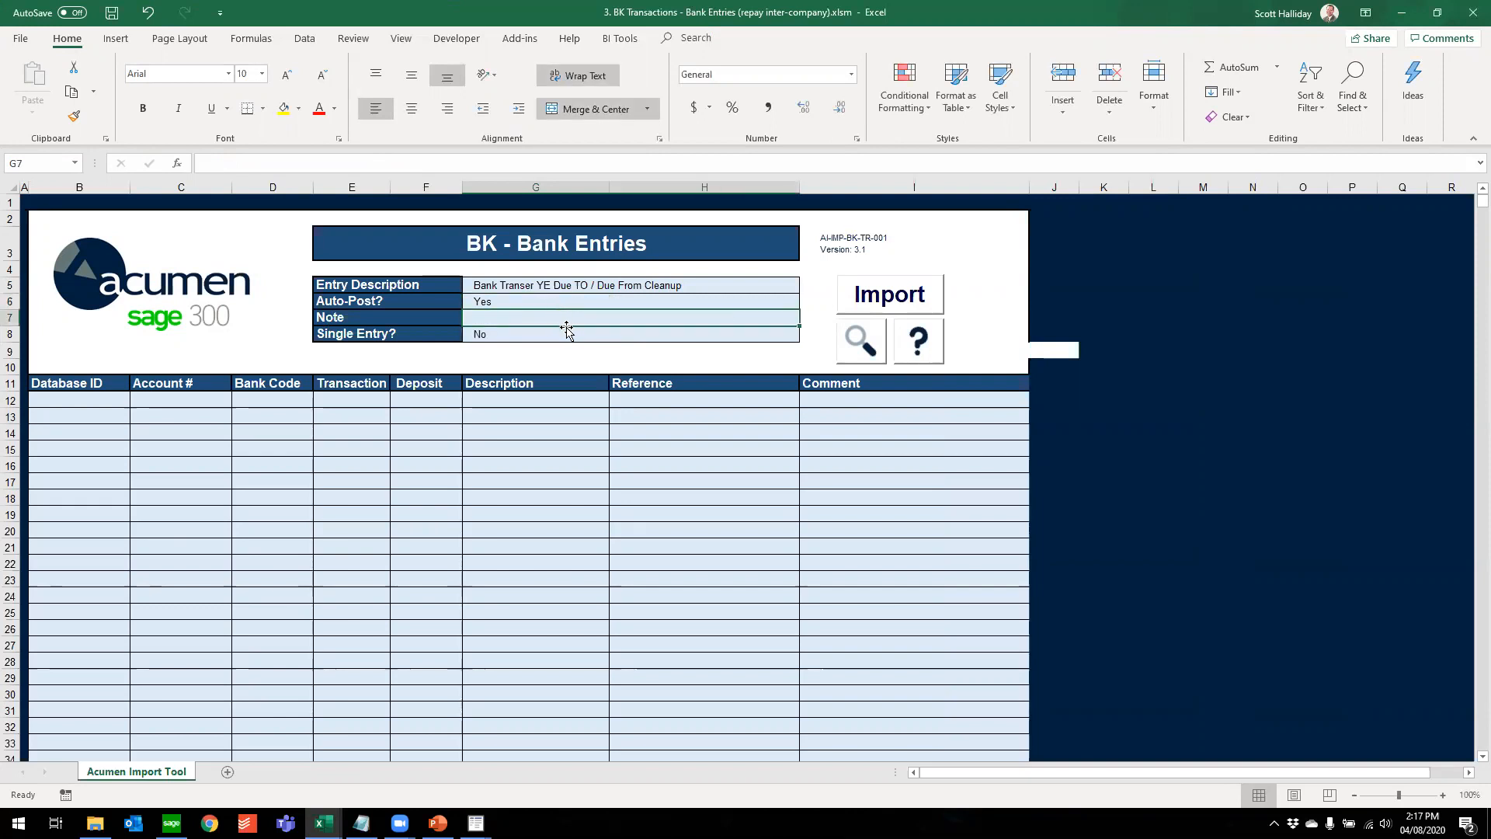
pyautogui.click(566, 331)
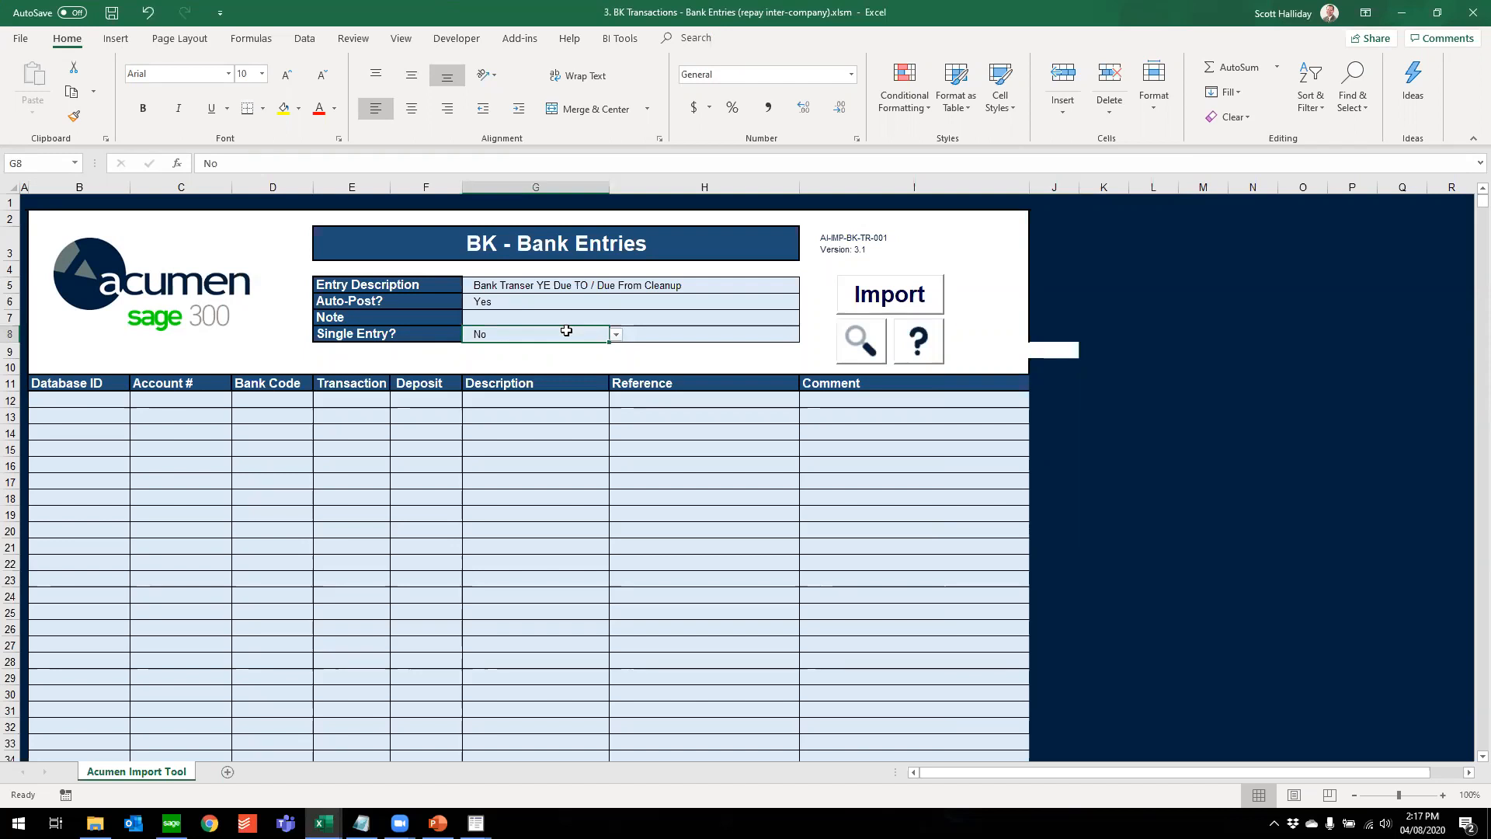
pyautogui.click(83, 404)
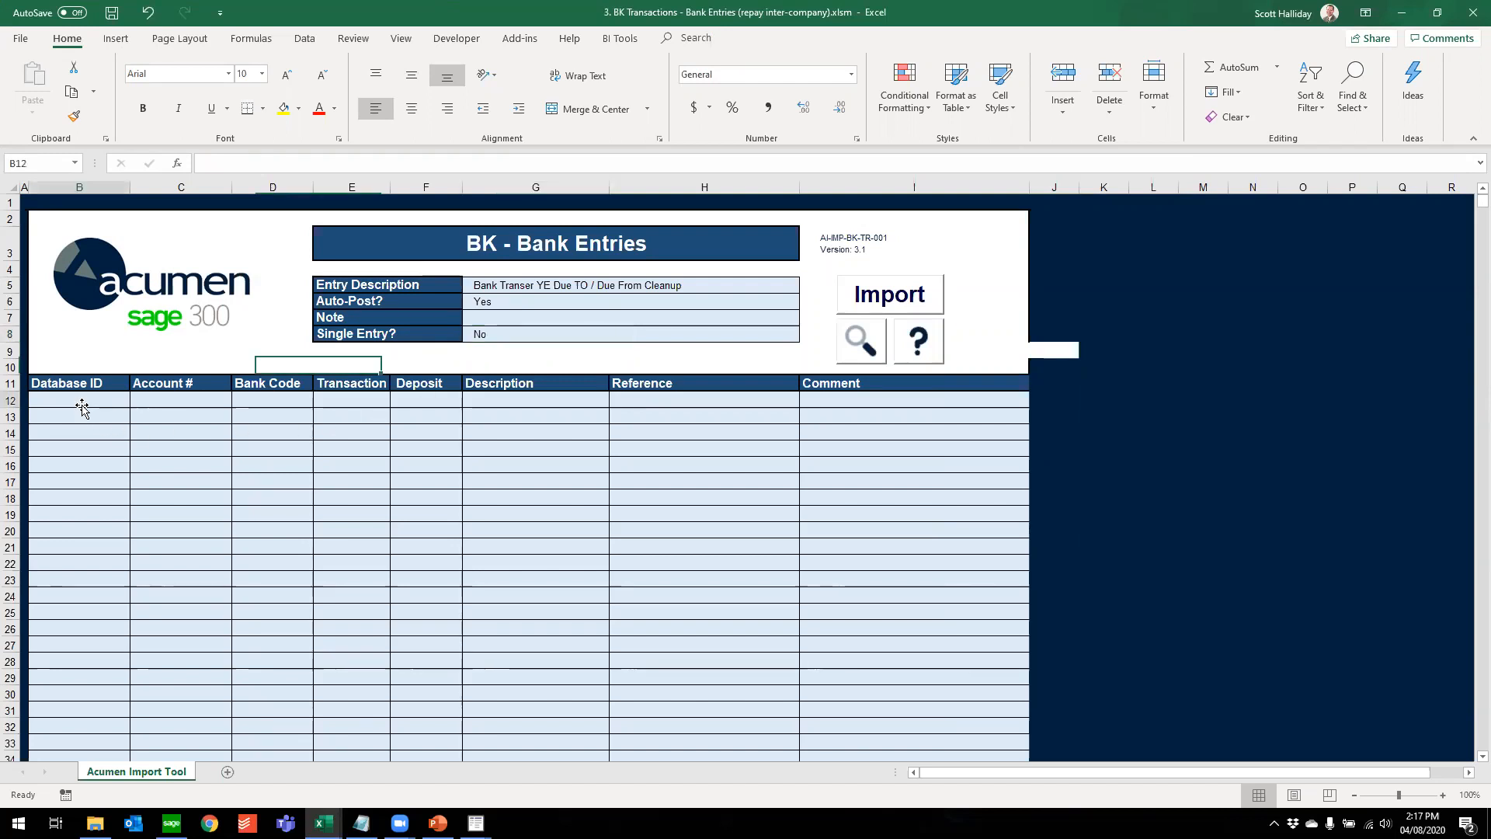
# Correct the misspelled word in the Entry Description to "Transfer"
pyautogui.click(522, 286)
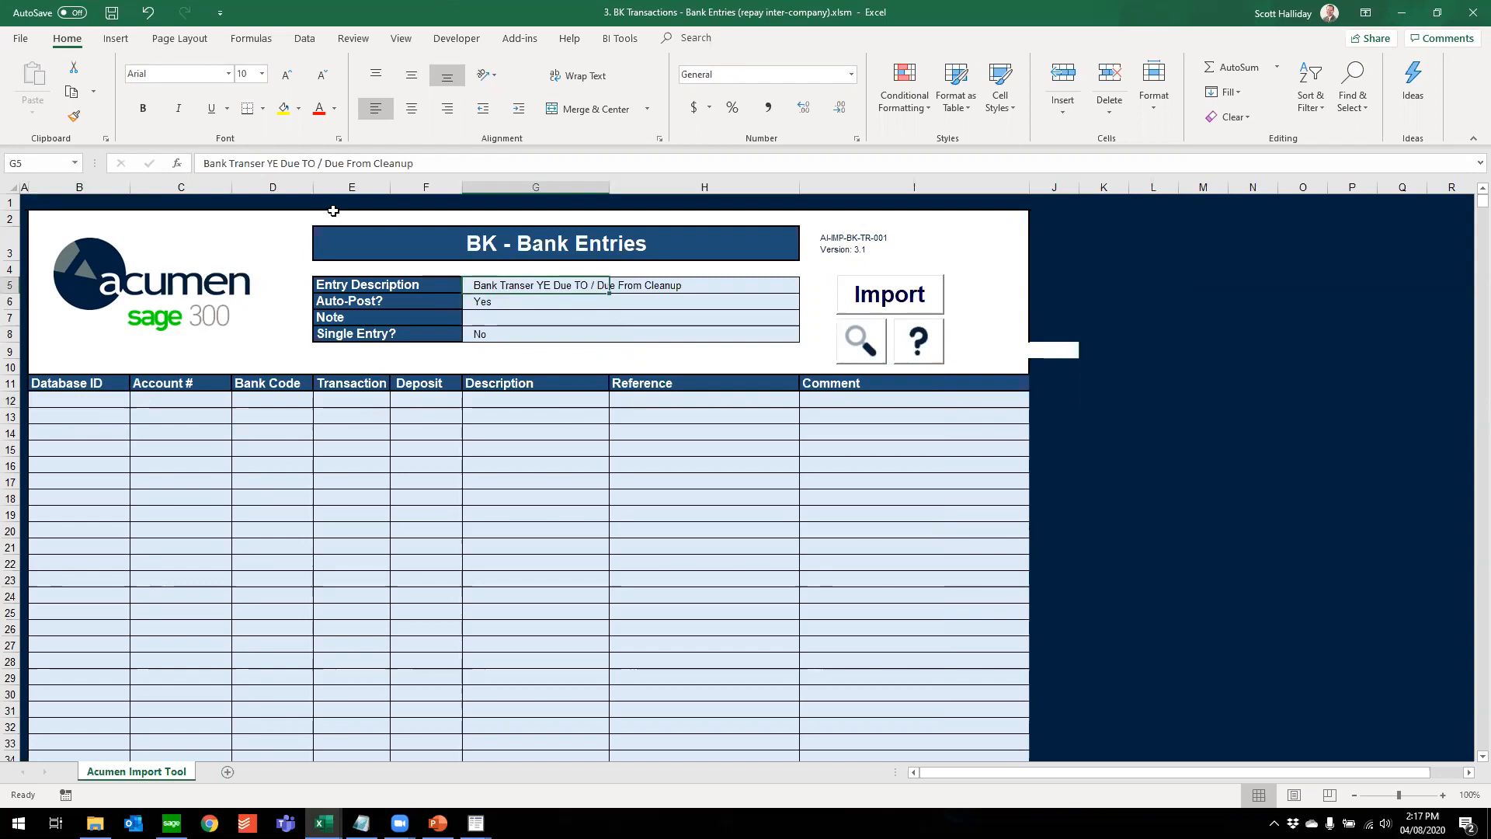
pyautogui.press('F2')
pyautogui.write('f')
pyautogui.press('Return')
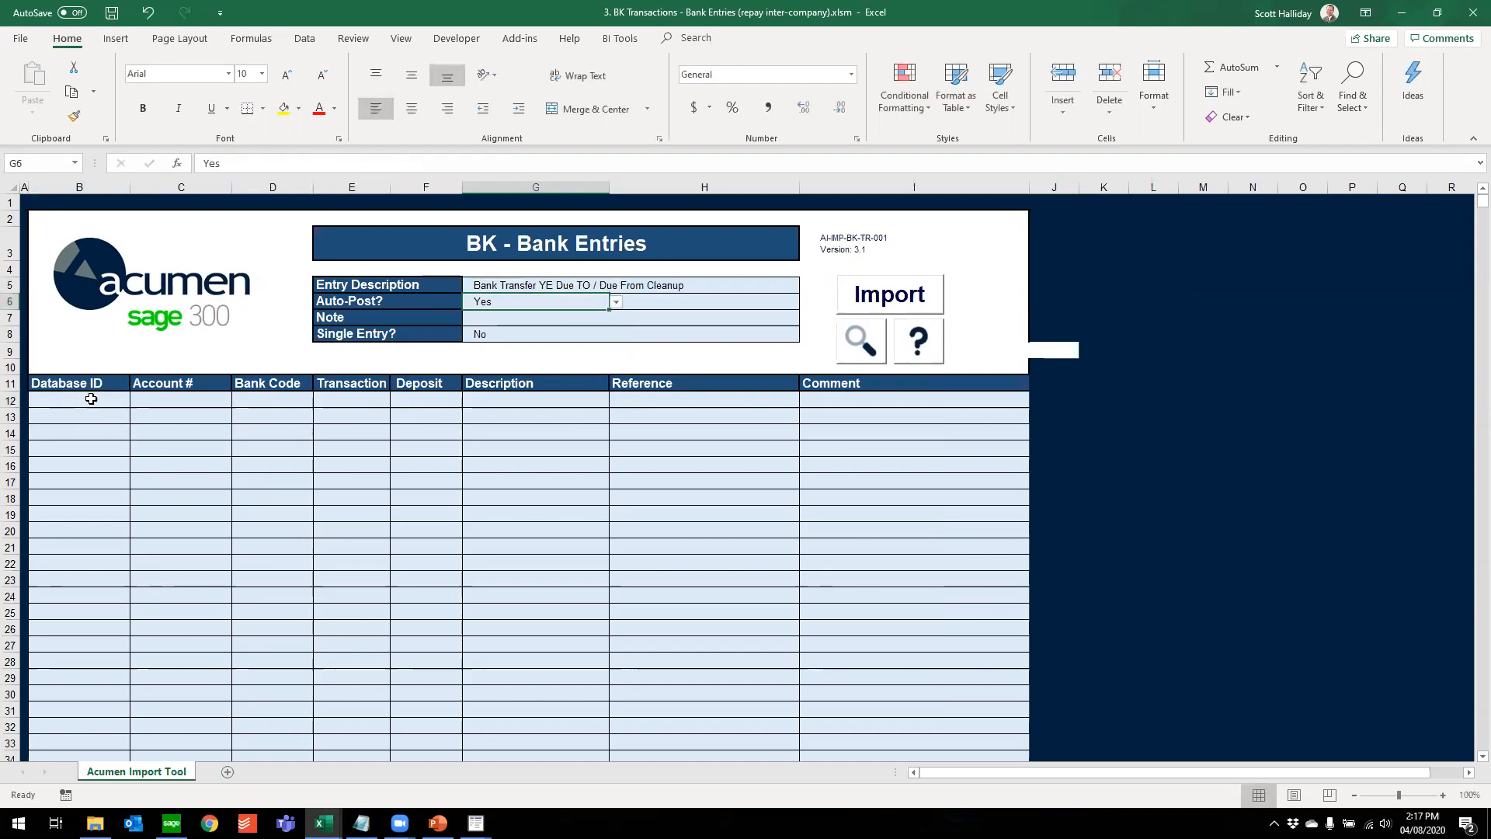
# Enter the Database IDs SAMINC and SAMLTD in the first two entry rows, checking the company IDs in Sage 300
pyautogui.click(91, 398)
pyautogui.write('SAMINC')
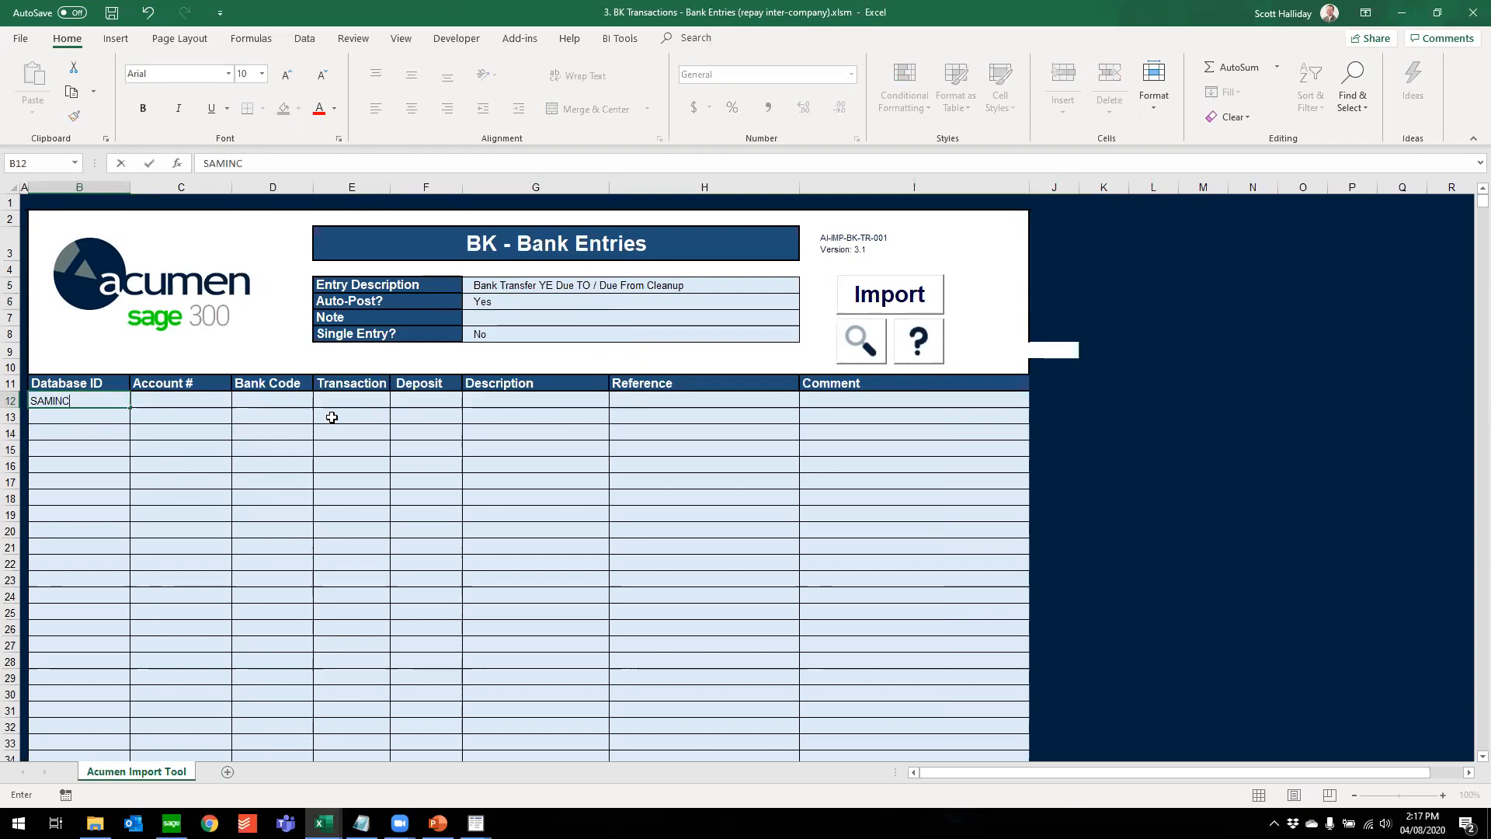
pyautogui.press('Return')
pyautogui.write('SAMINC')
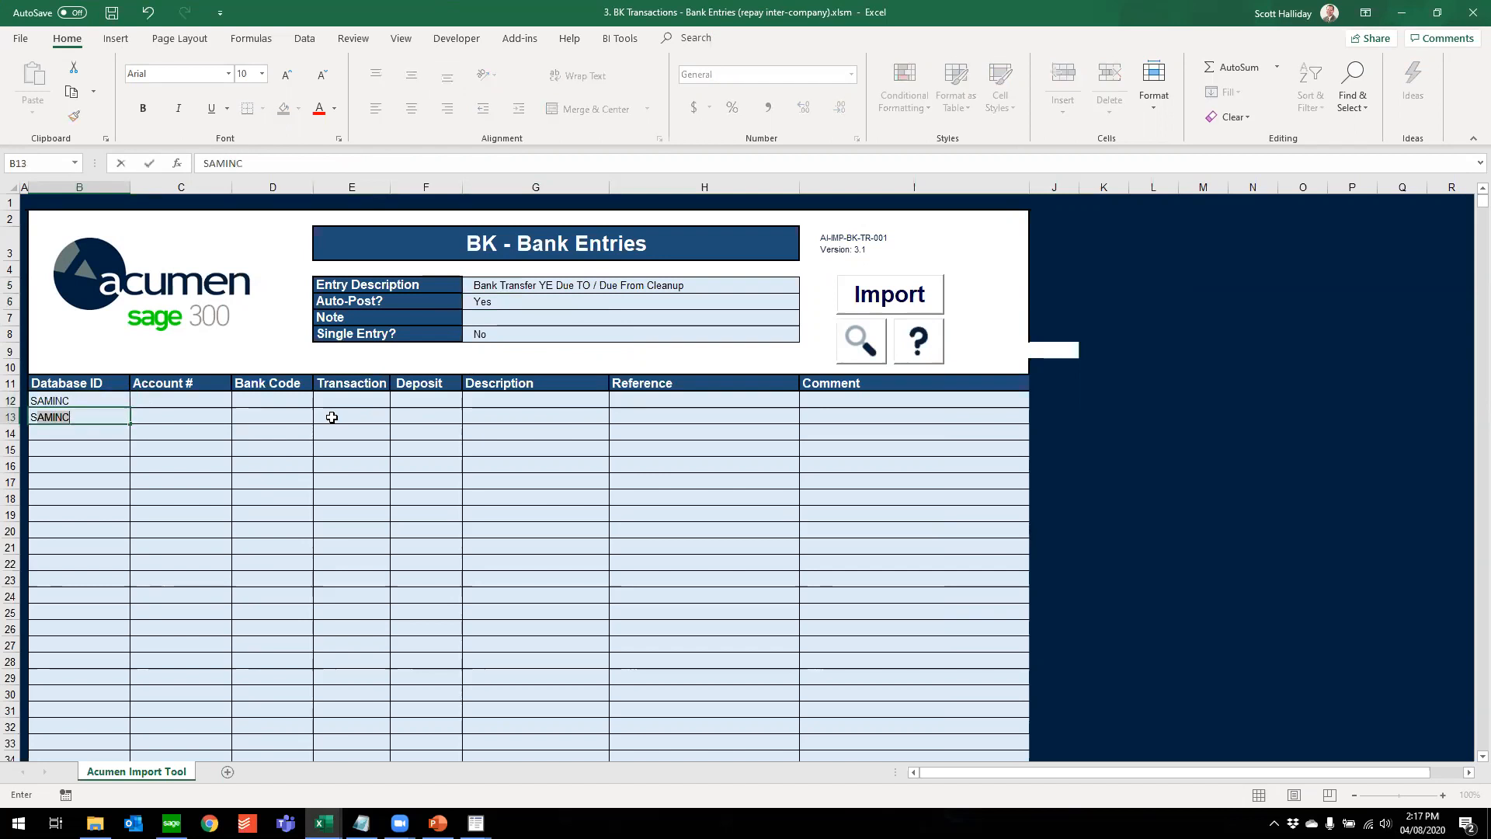
pyautogui.write('IN')
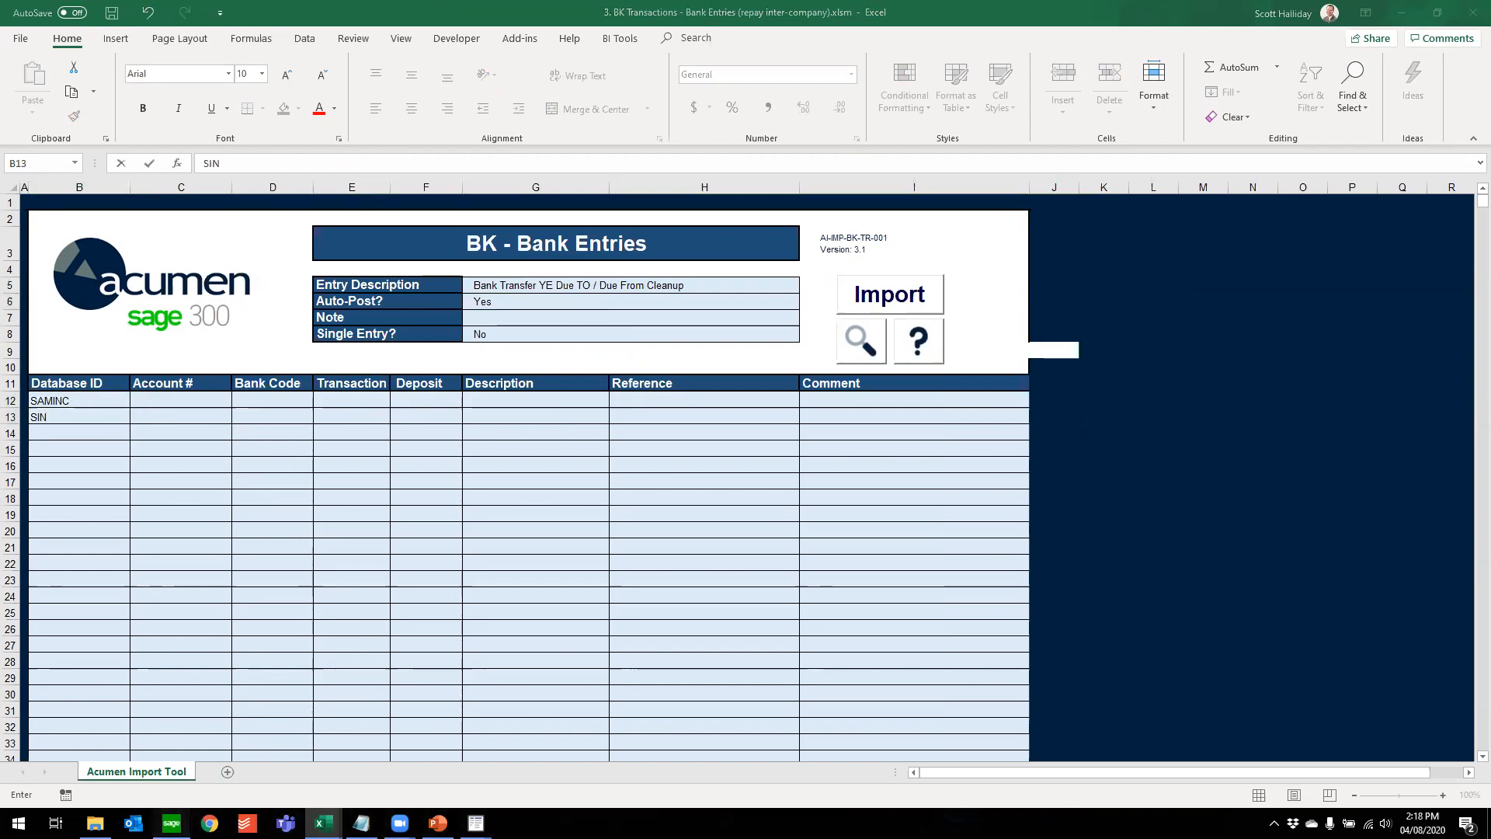
pyautogui.click(171, 823)
pyautogui.doubleClick(955, 285)
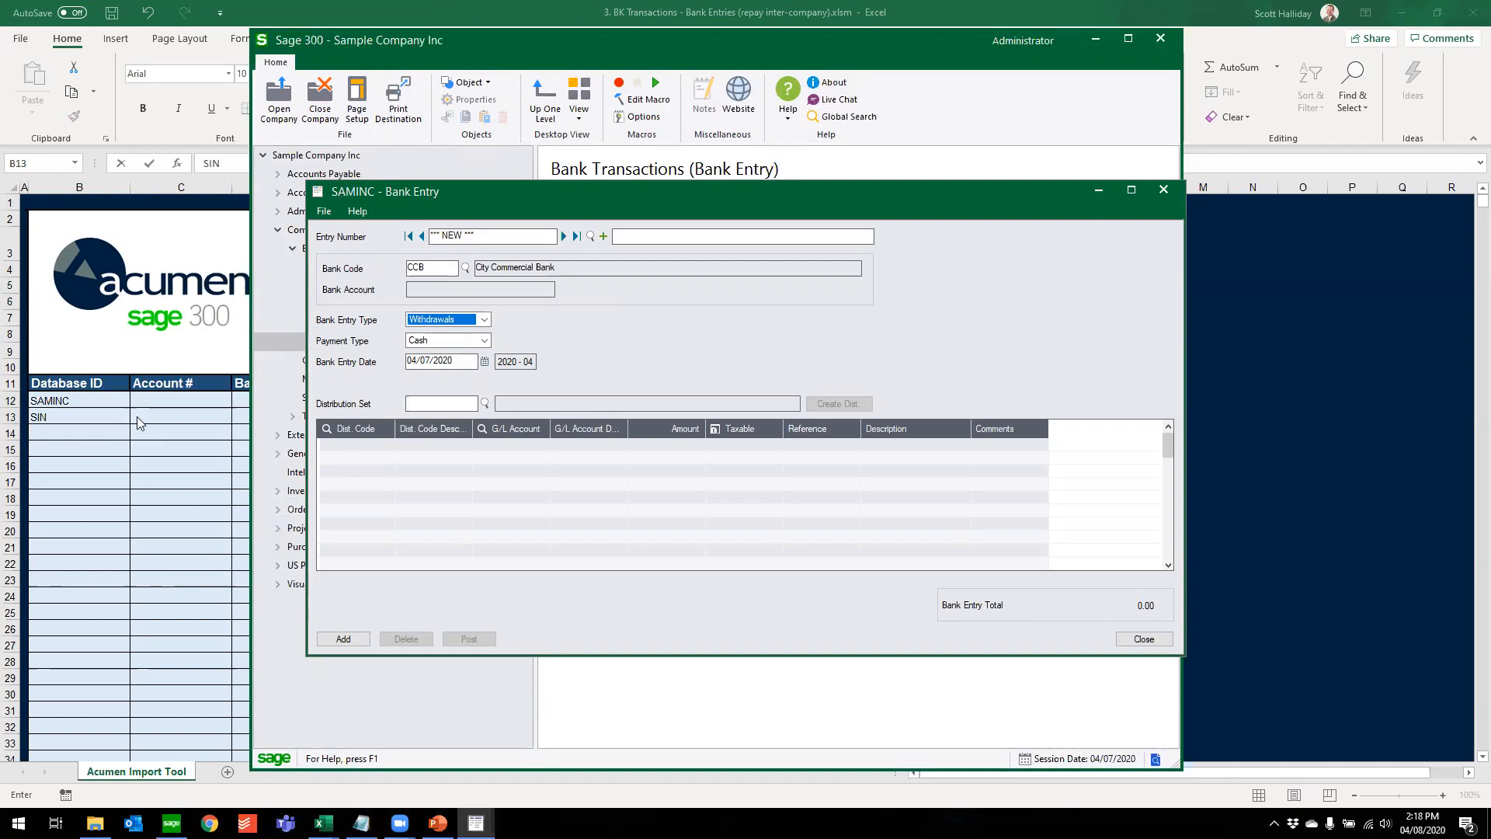
pyautogui.click(106, 411)
pyautogui.write('SAMLTD')
pyautogui.press('Return')
# Enter Account # 2000 for the SAMINC row and 2010 for the SAMLTD row
pyautogui.click(105, 412)
pyautogui.press('Up')
pyautogui.press('Right')
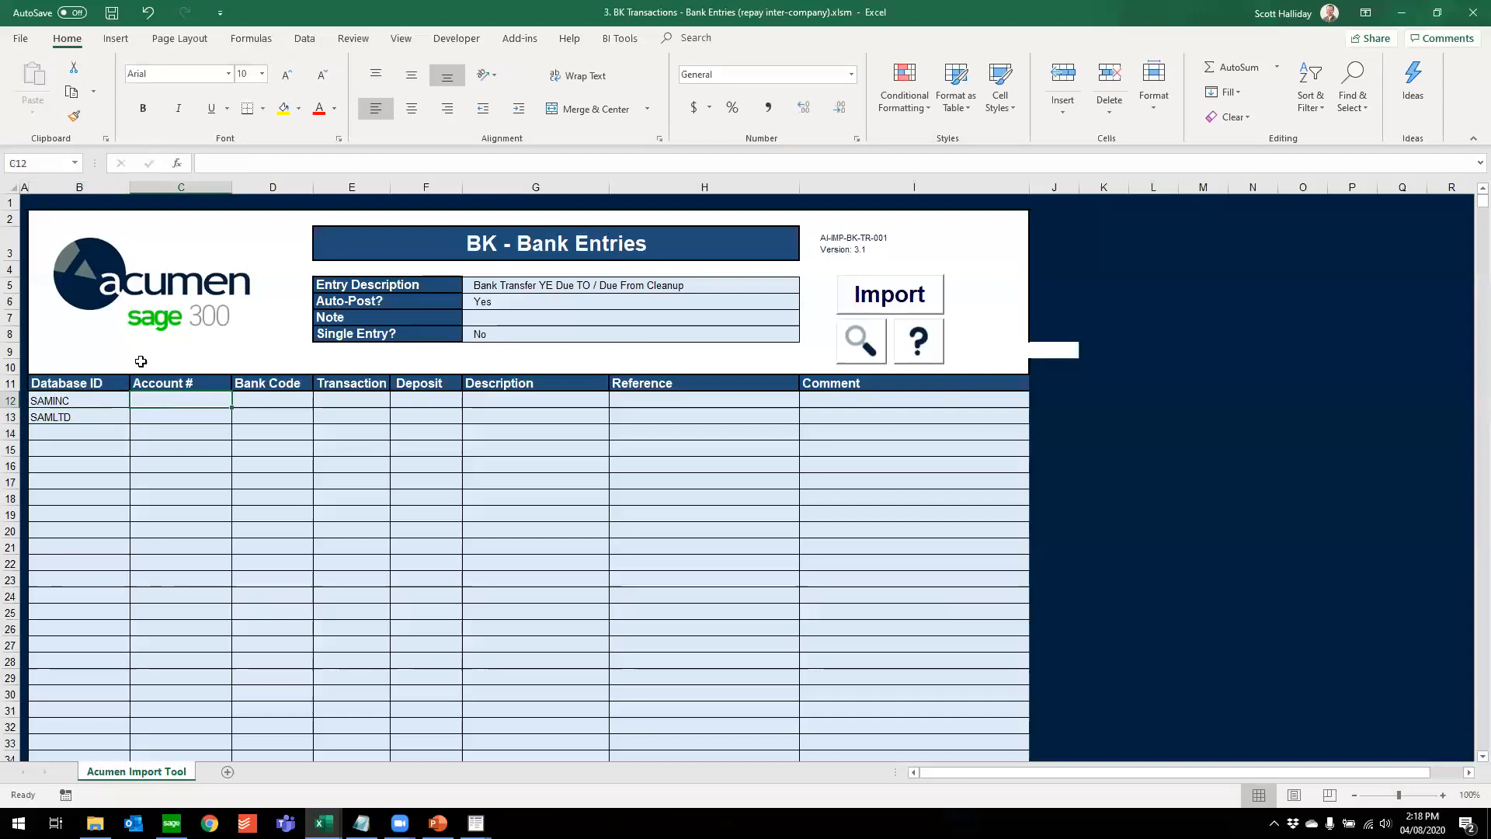
pyautogui.write('200')
pyautogui.hotkey('ctrl', 'Return')
pyautogui.write('2000')
pyautogui.press('Return')
pyautogui.write('20')
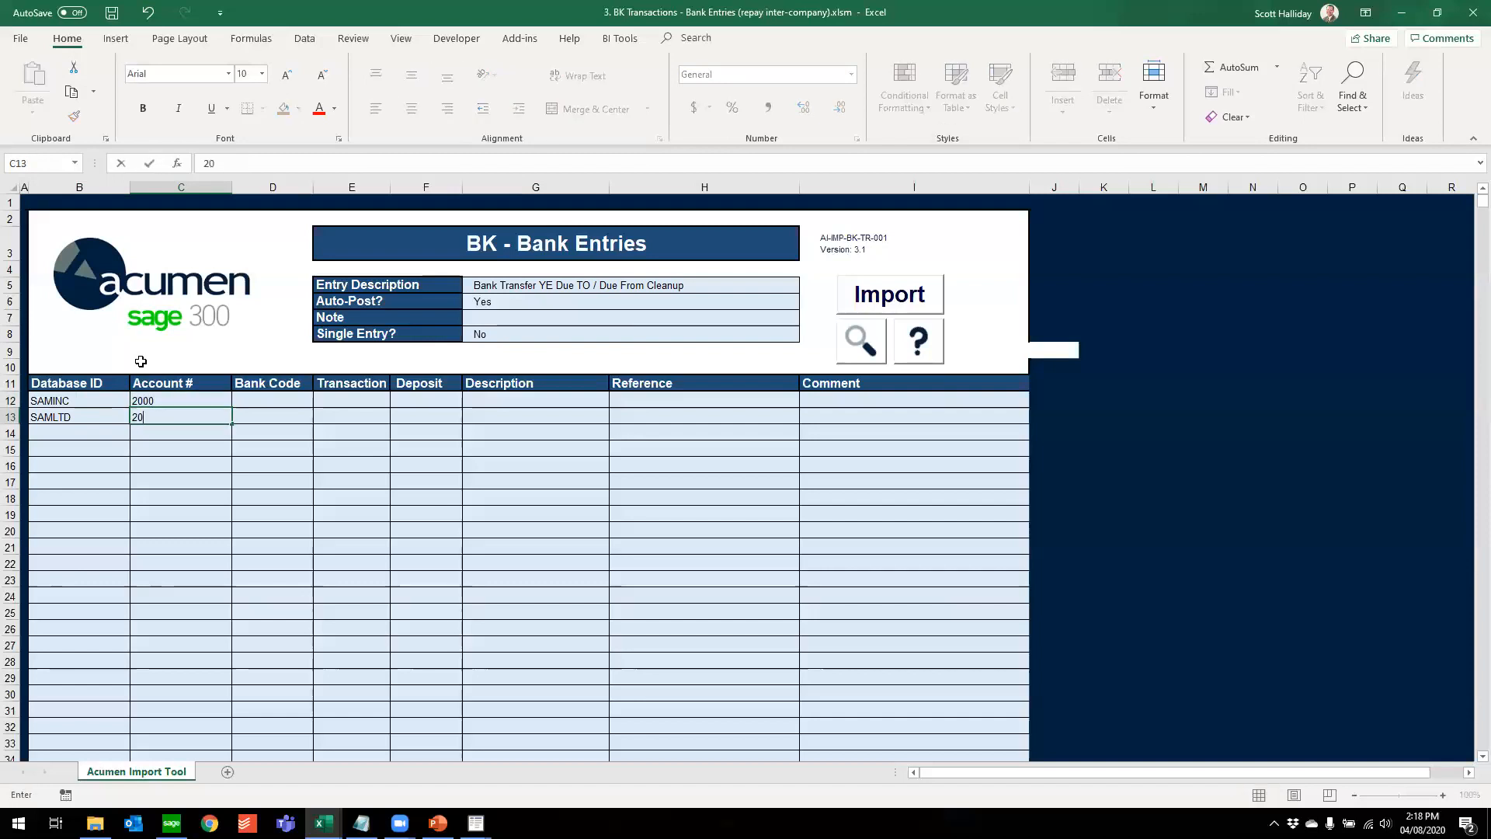
pyautogui.press('Return')
# Look up and fill in the Bank Codes with the finder: CCB for SAMINC and SEATAC for SAMLTD
pyautogui.press('Up')
pyautogui.press('Up')
pyautogui.press('Right')
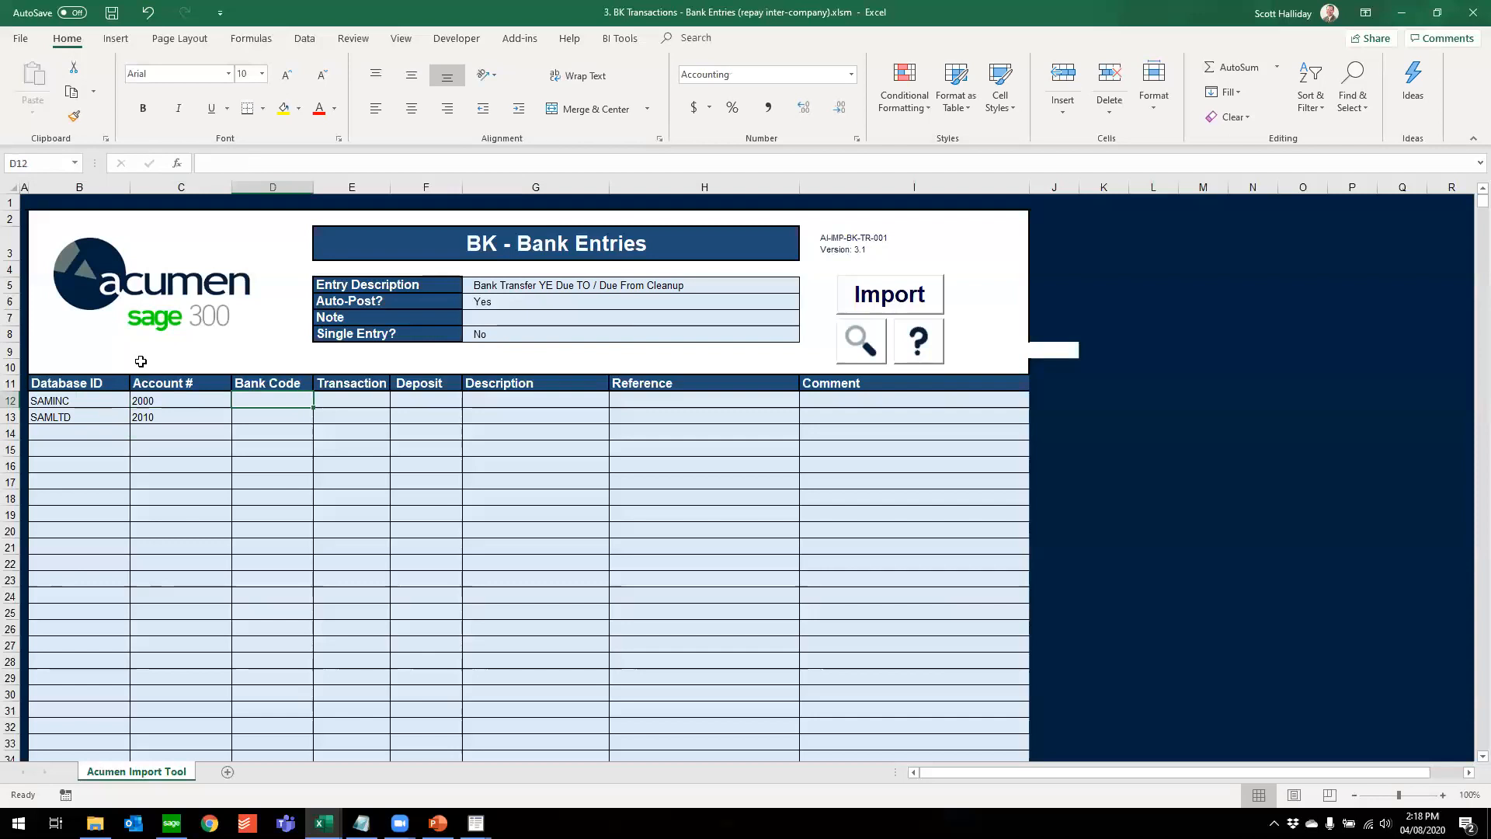
pyautogui.click(861, 335)
pyautogui.doubleClick(699, 544)
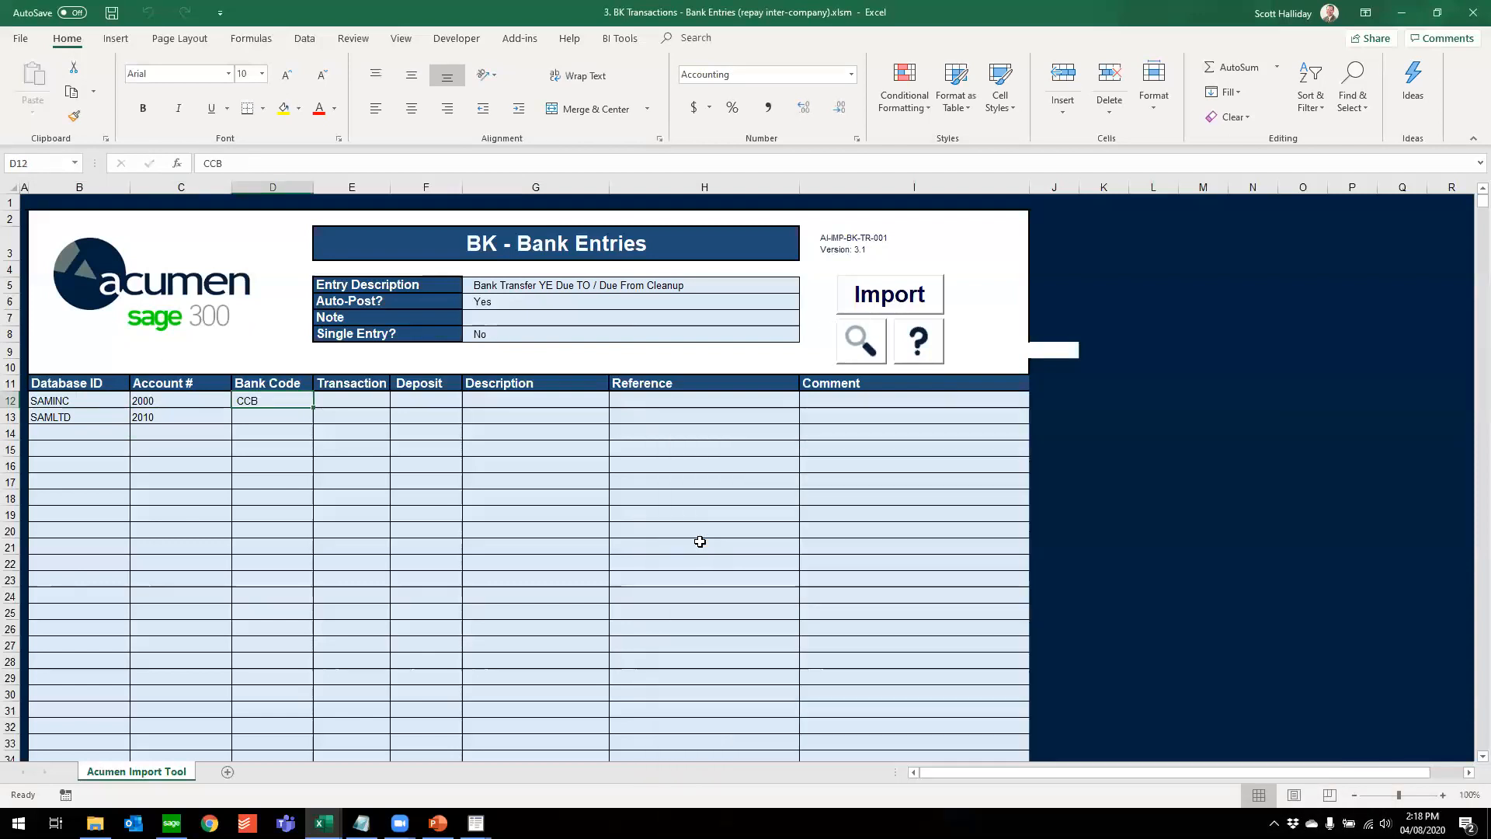
pyautogui.click(248, 415)
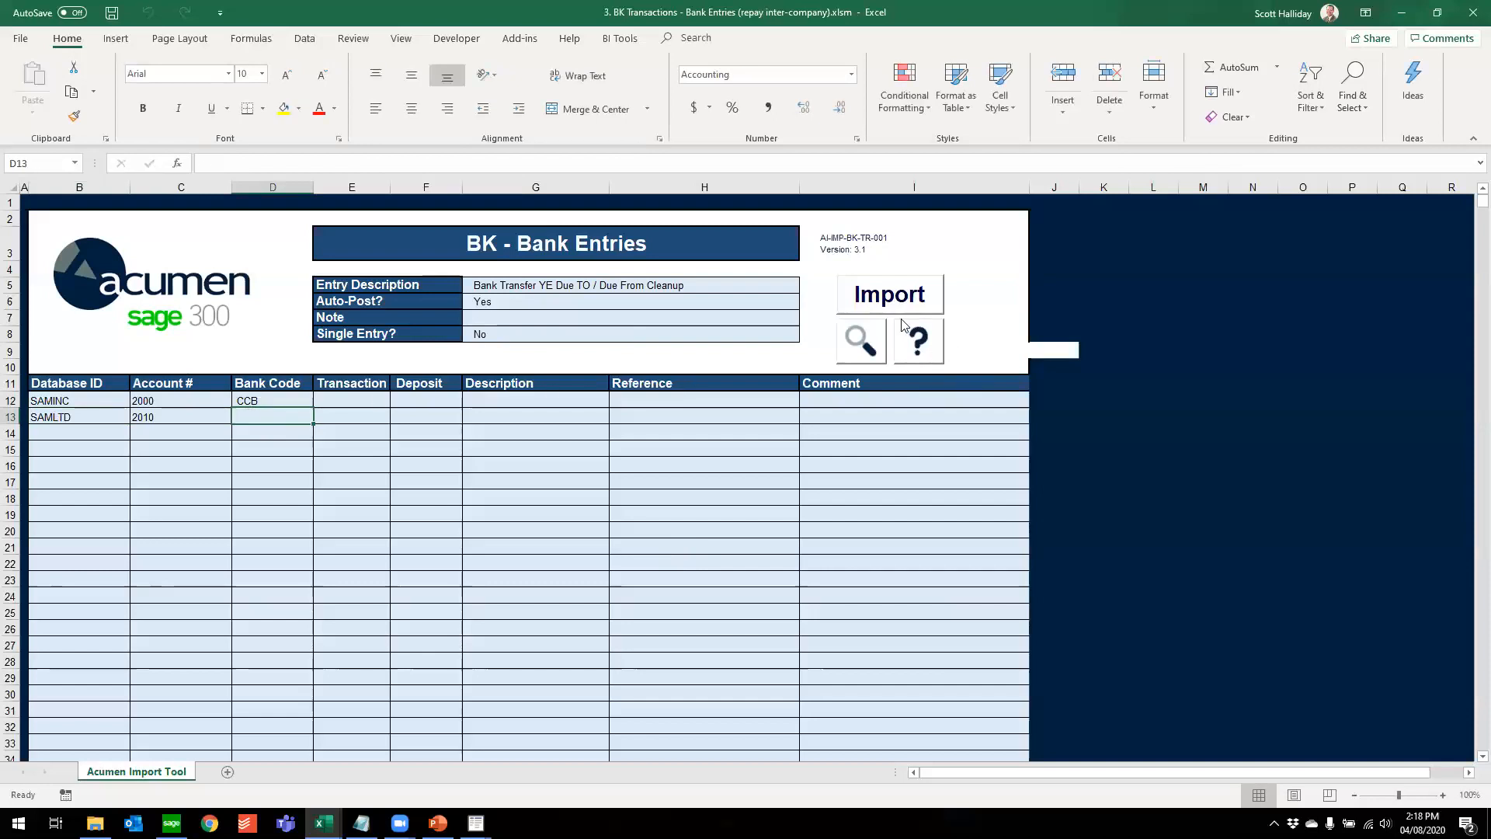
pyautogui.click(849, 347)
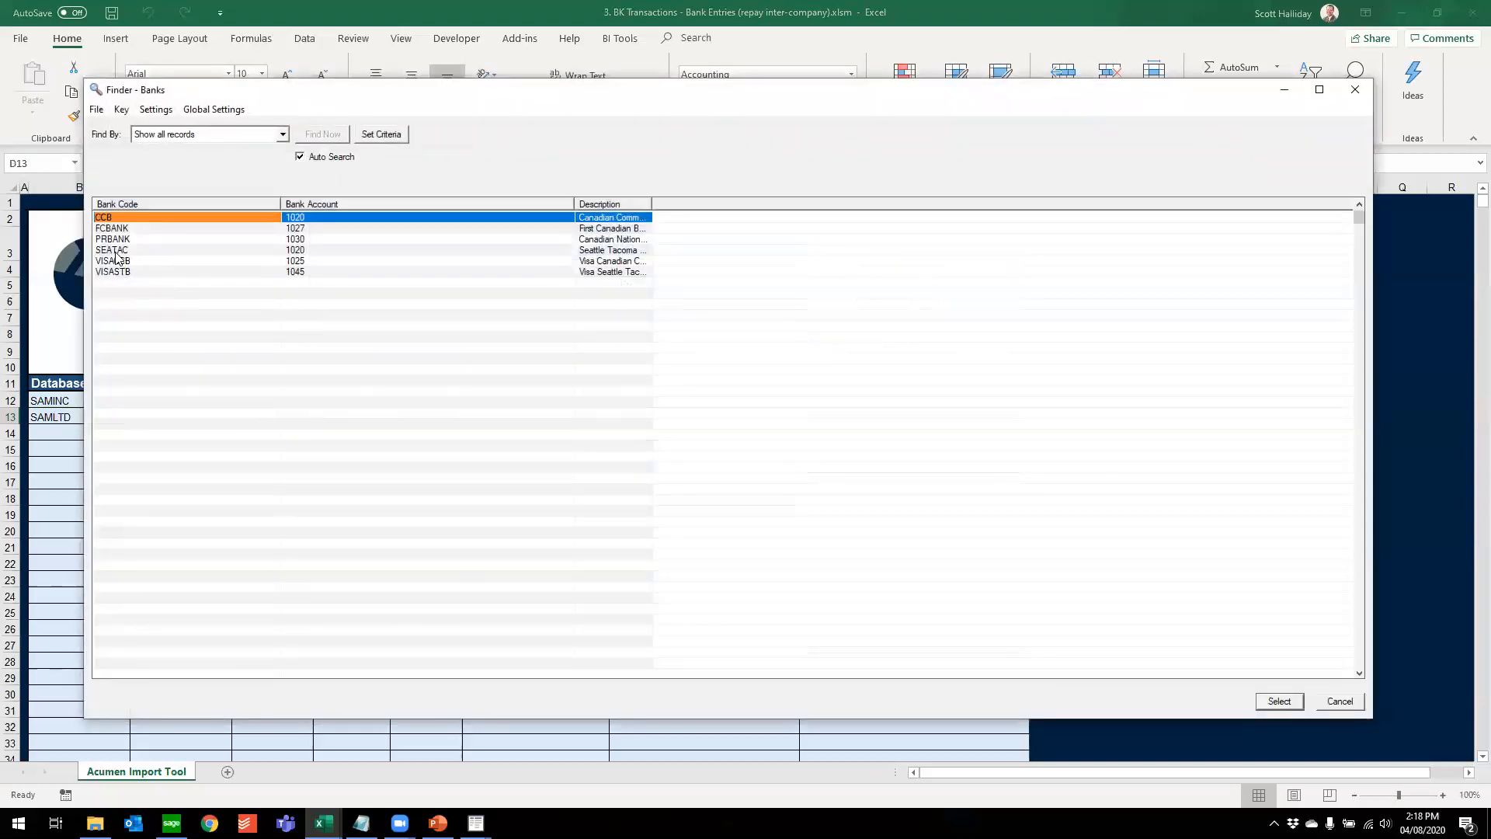
pyautogui.doubleClick(115, 256)
# Auto-fit the Transaction Date column so its full heading fits
pyautogui.click(356, 400)
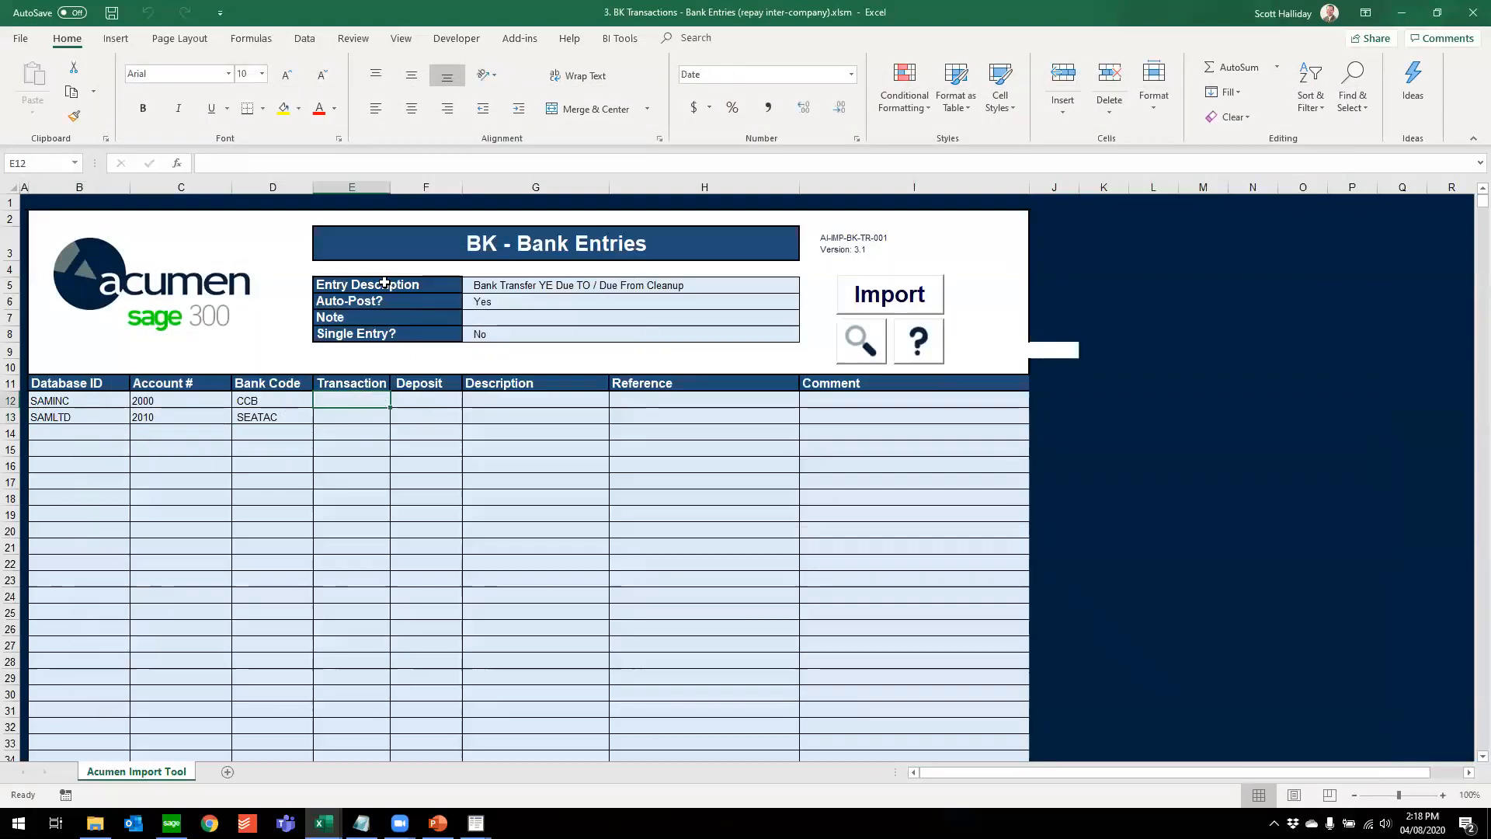
pyautogui.click(386, 204)
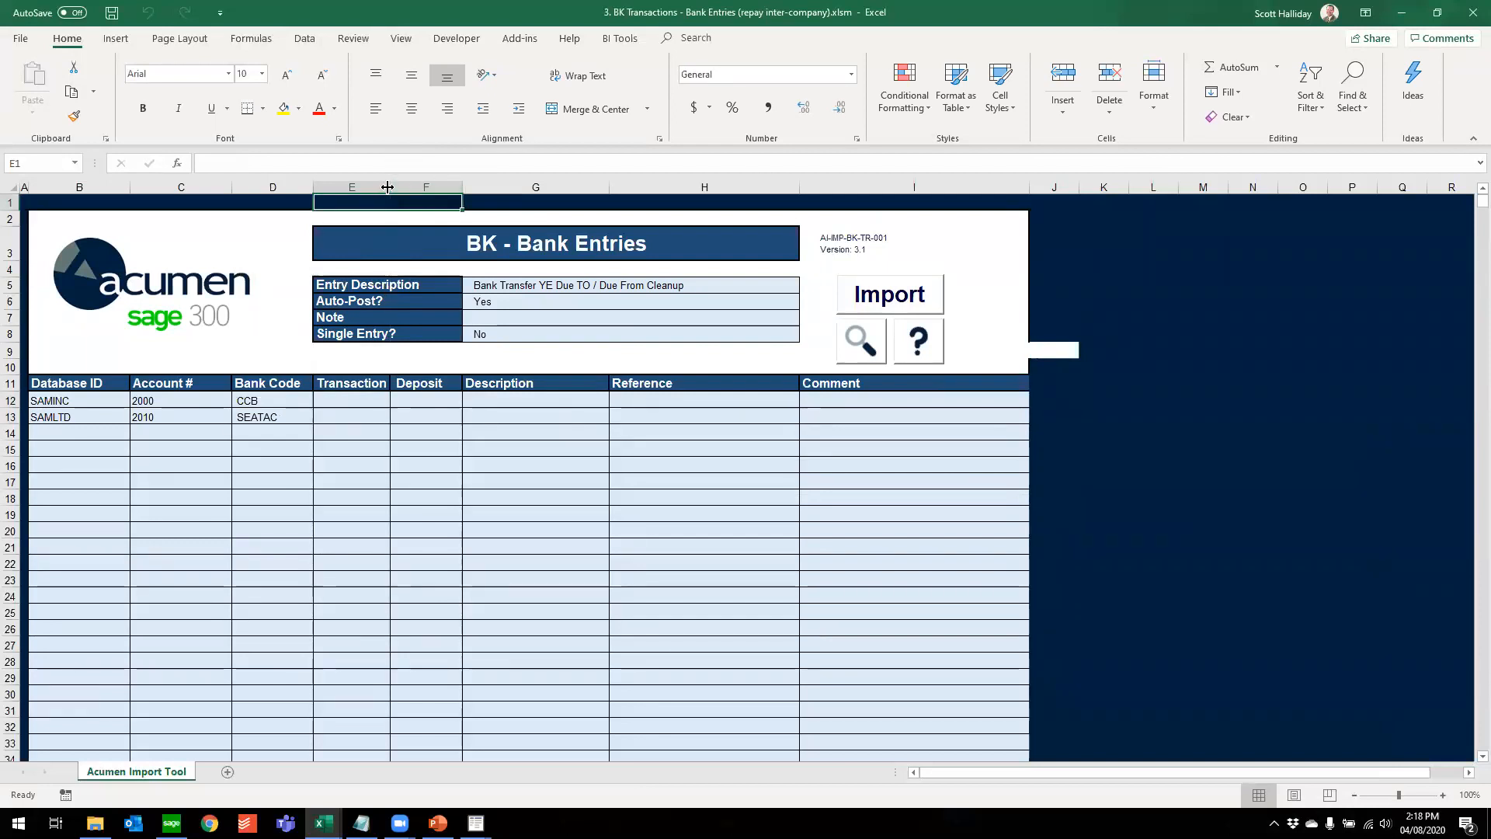
pyautogui.click(358, 402)
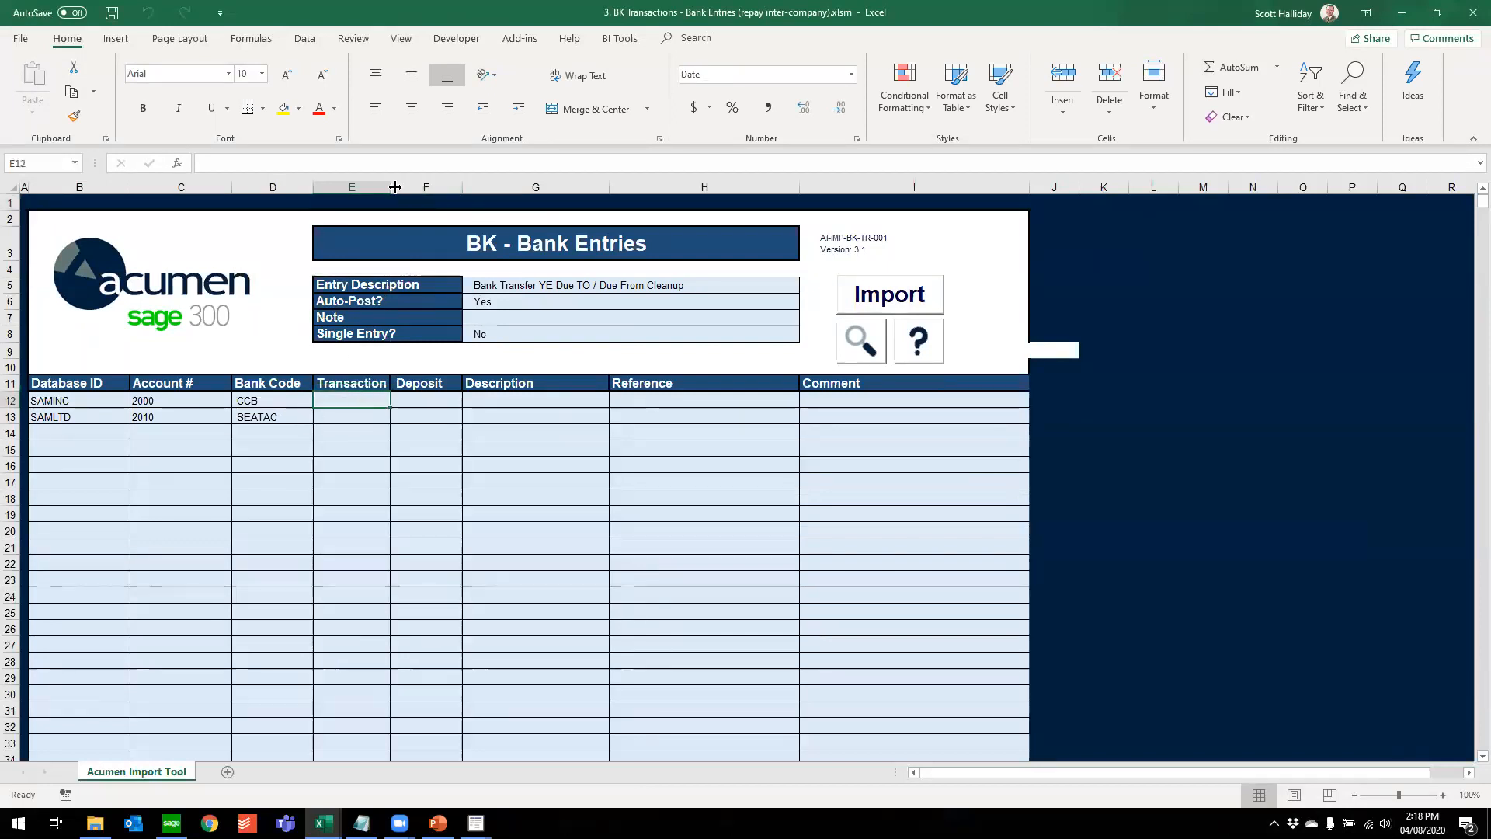
pyautogui.doubleClick(396, 187)
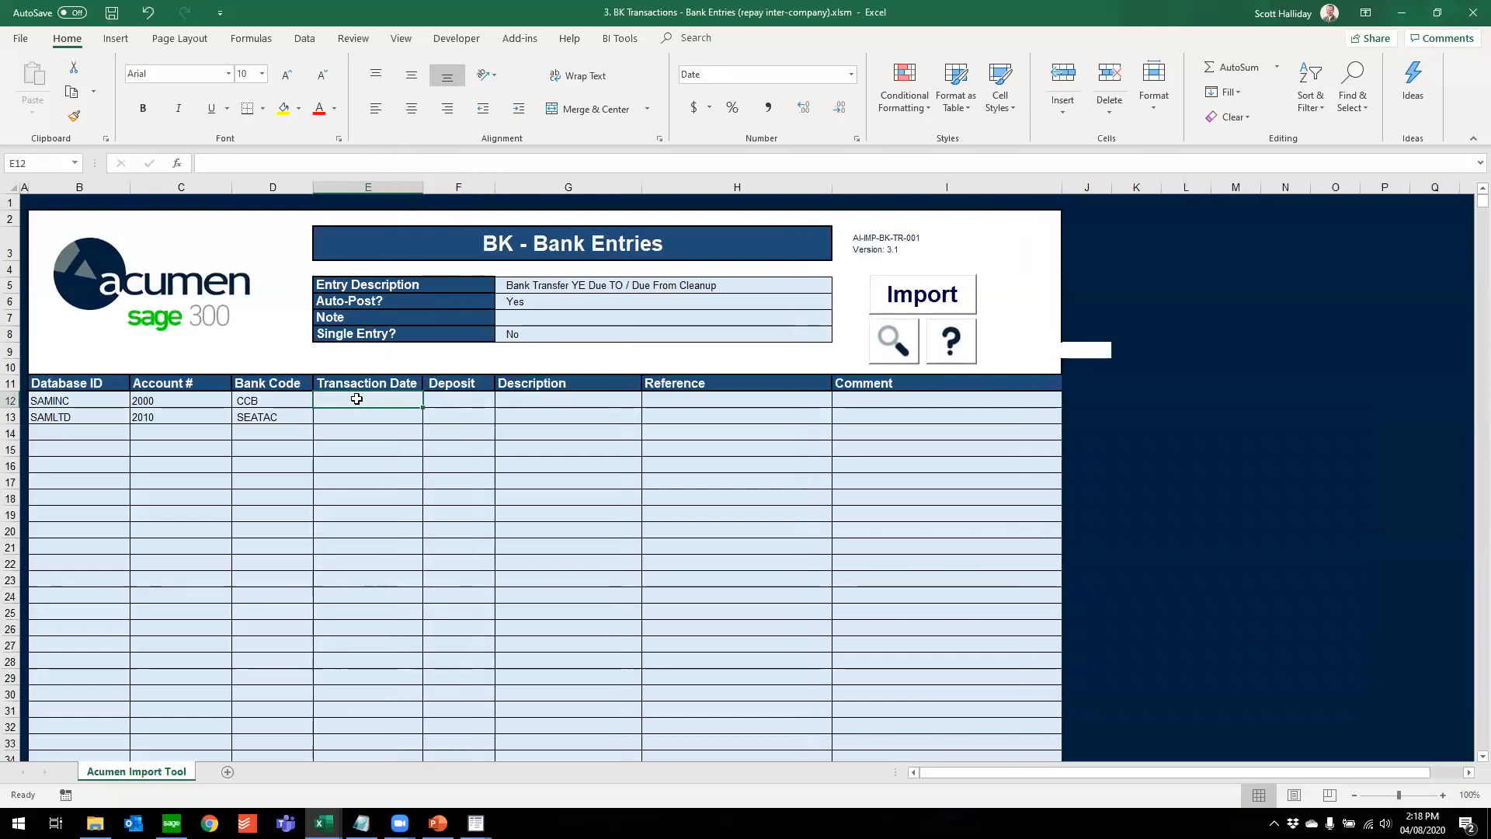
# Enter 4/1/2020 as the Transaction Date for both the SAMINC and SAMLTD rows
pyautogui.write('4/1/2020')
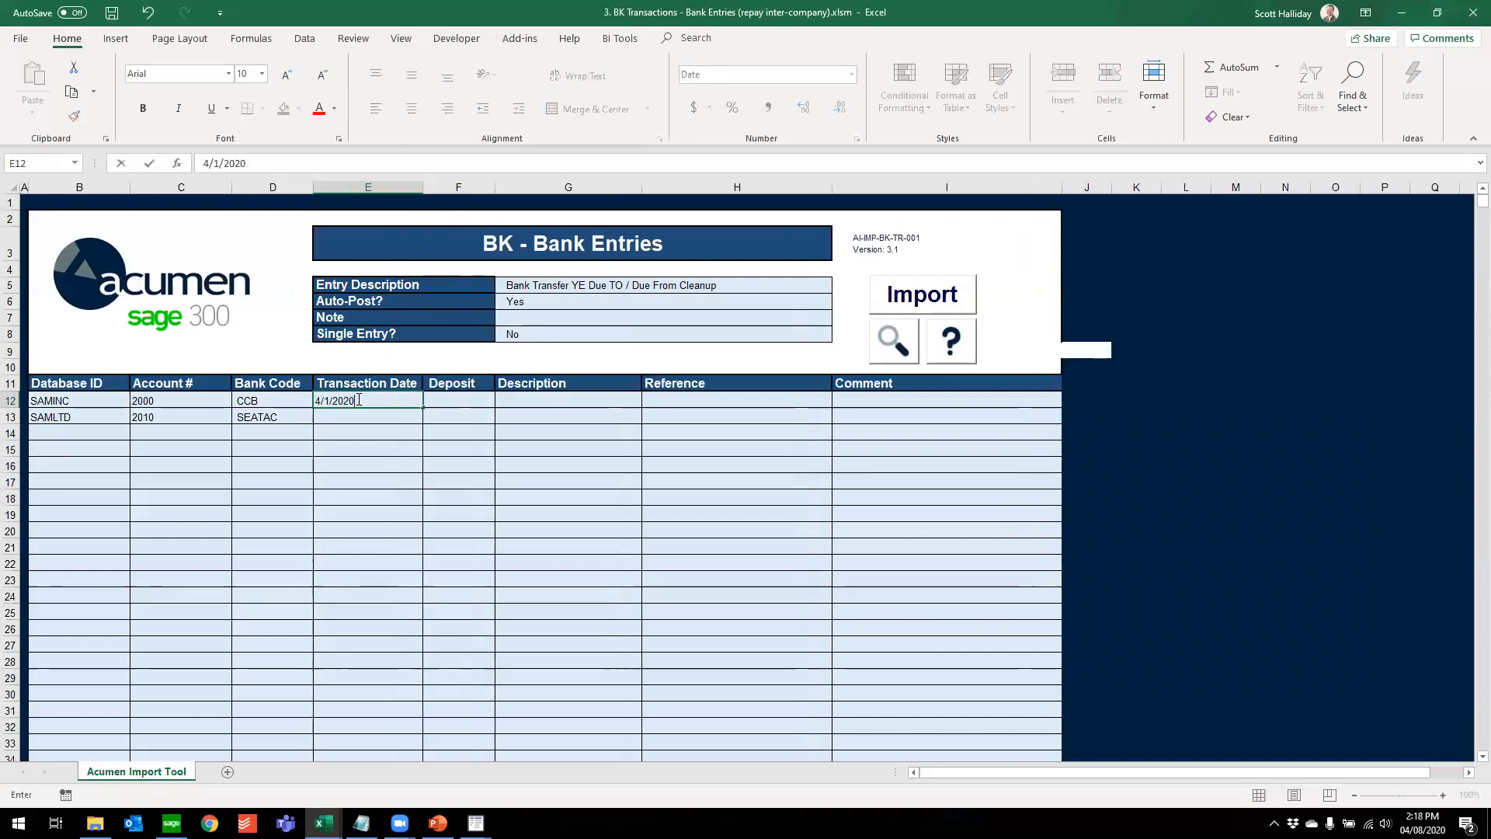
pyautogui.press('Return')
pyautogui.write('4/1/20')
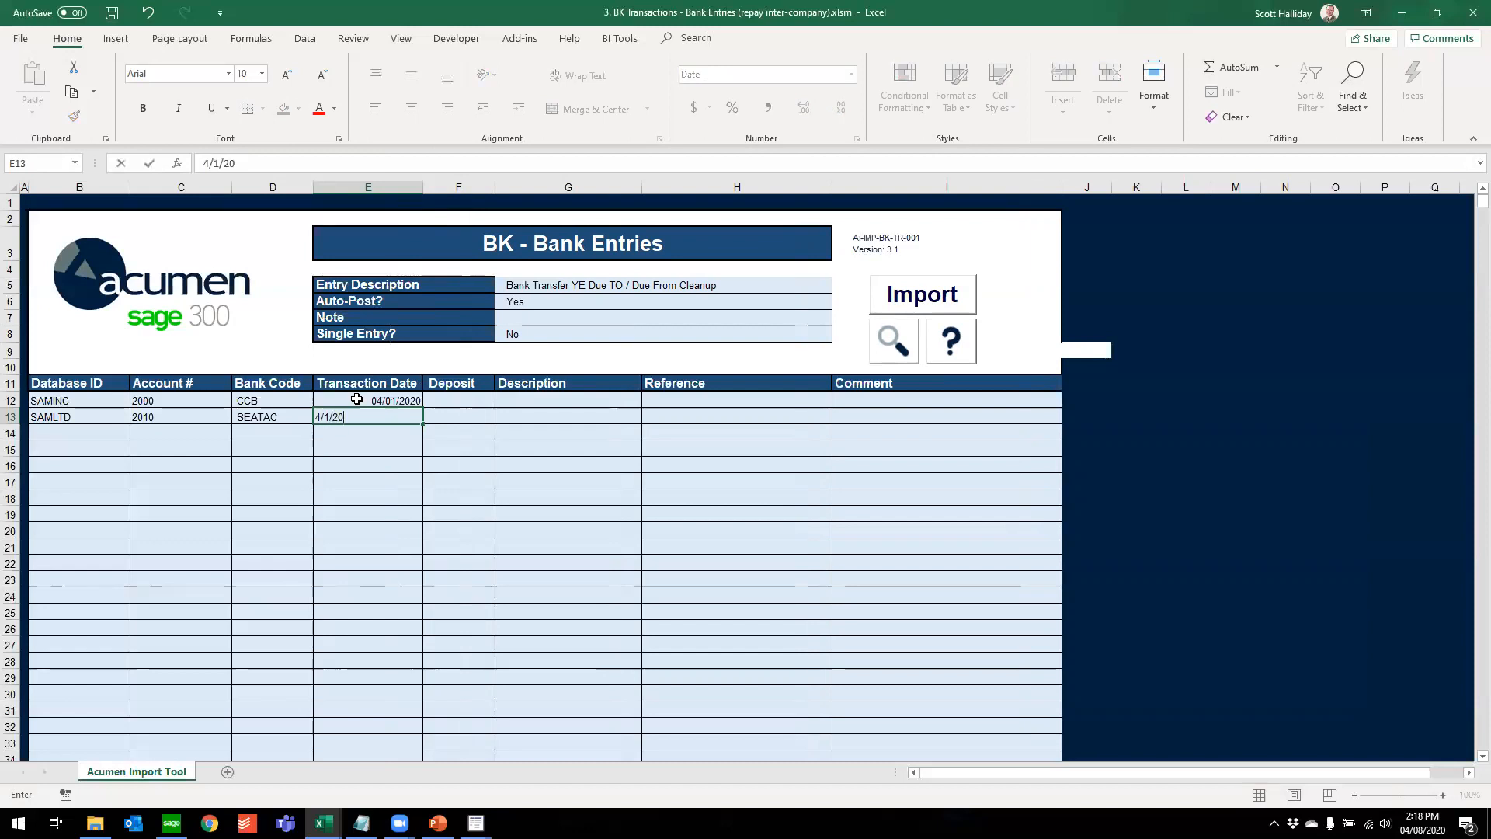
pyautogui.press('Return')
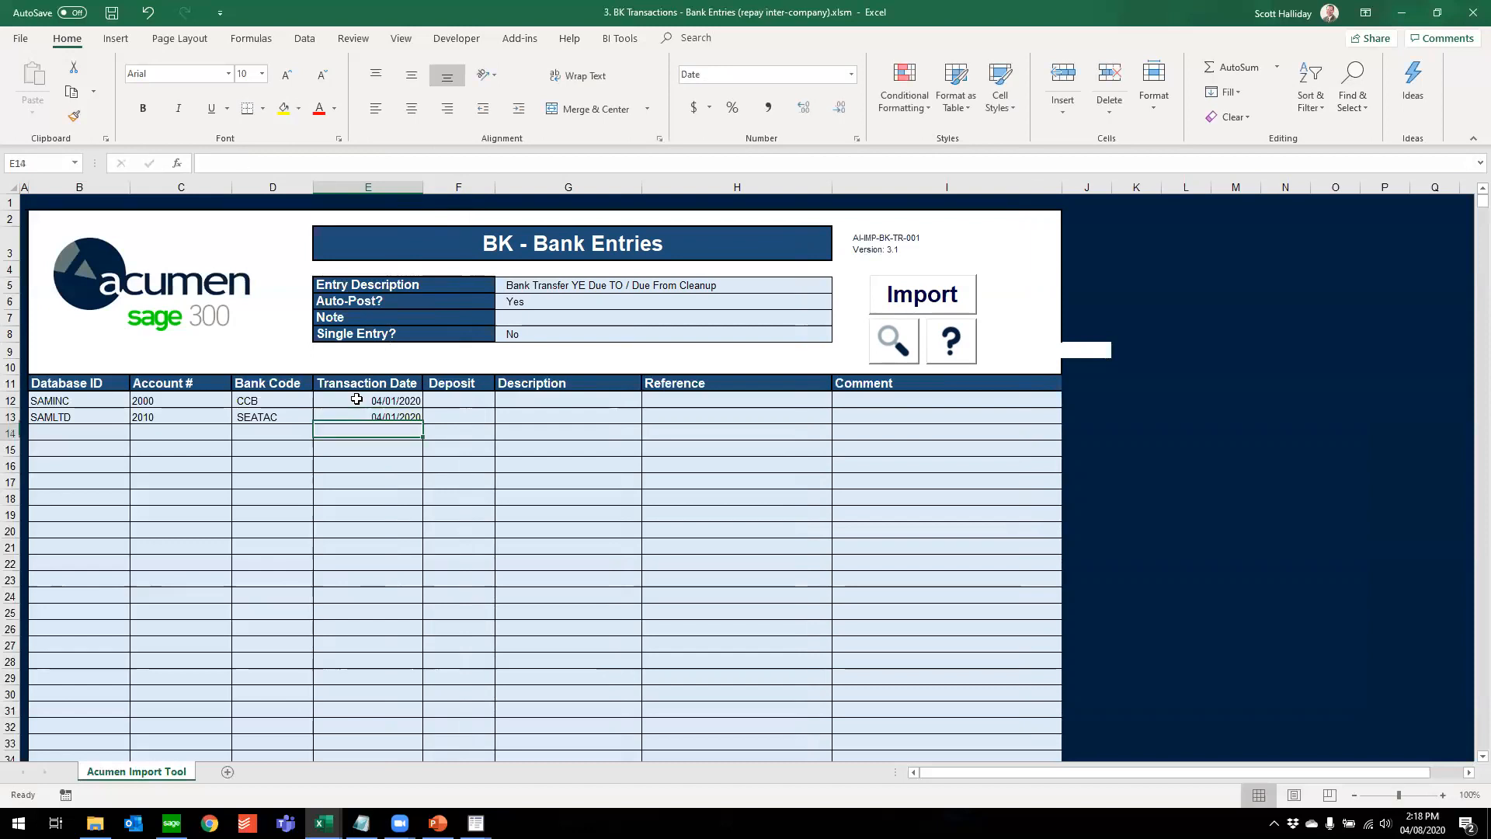
# Enter a Deposit of 100 for SAMINC and the formula =-F12 as the Deposit for SAMLTD
pyautogui.press('Up')
pyautogui.press('Up')
pyautogui.press('Right')
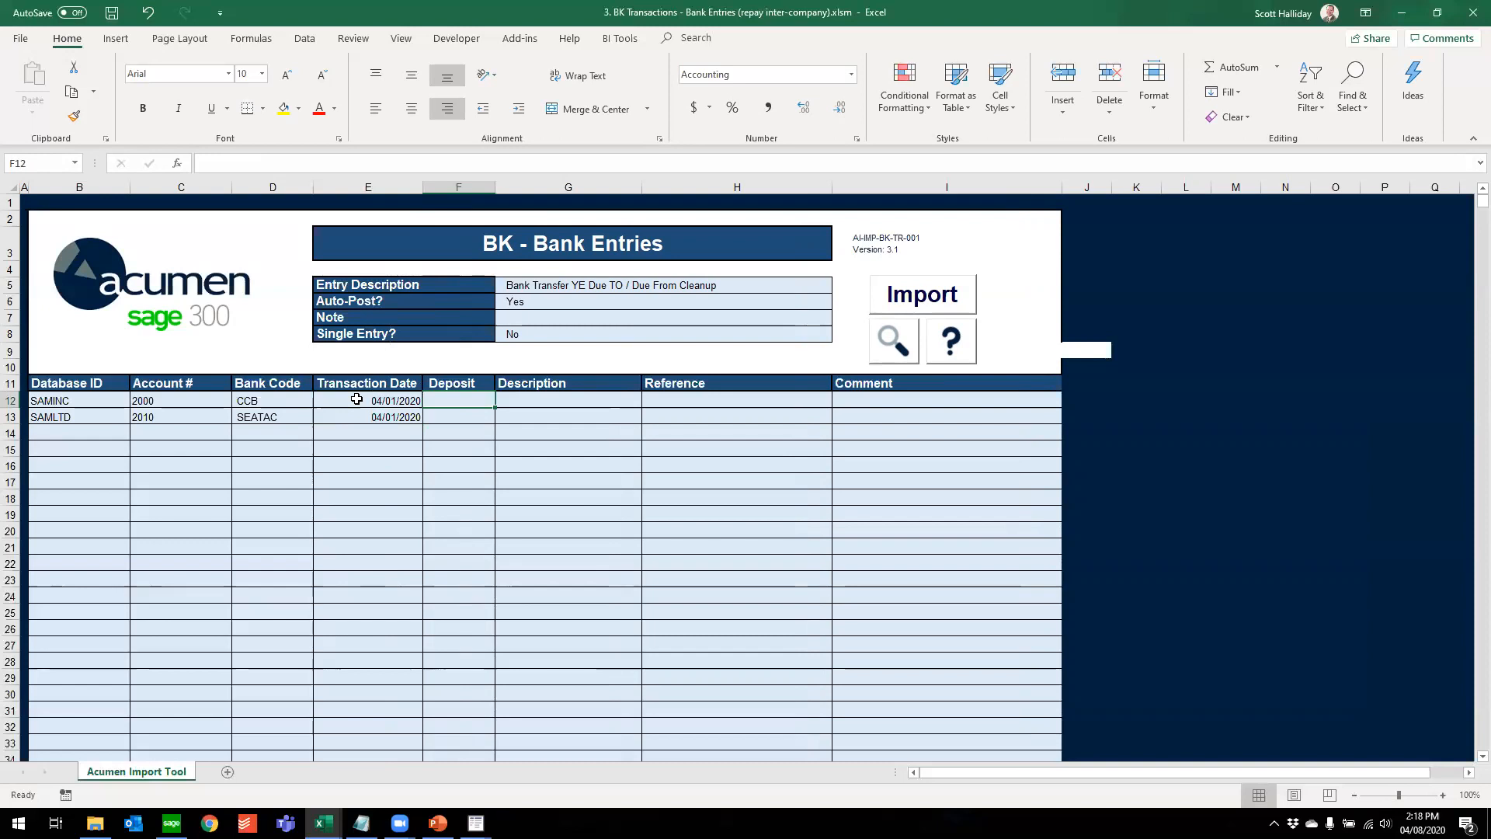
pyautogui.write('100')
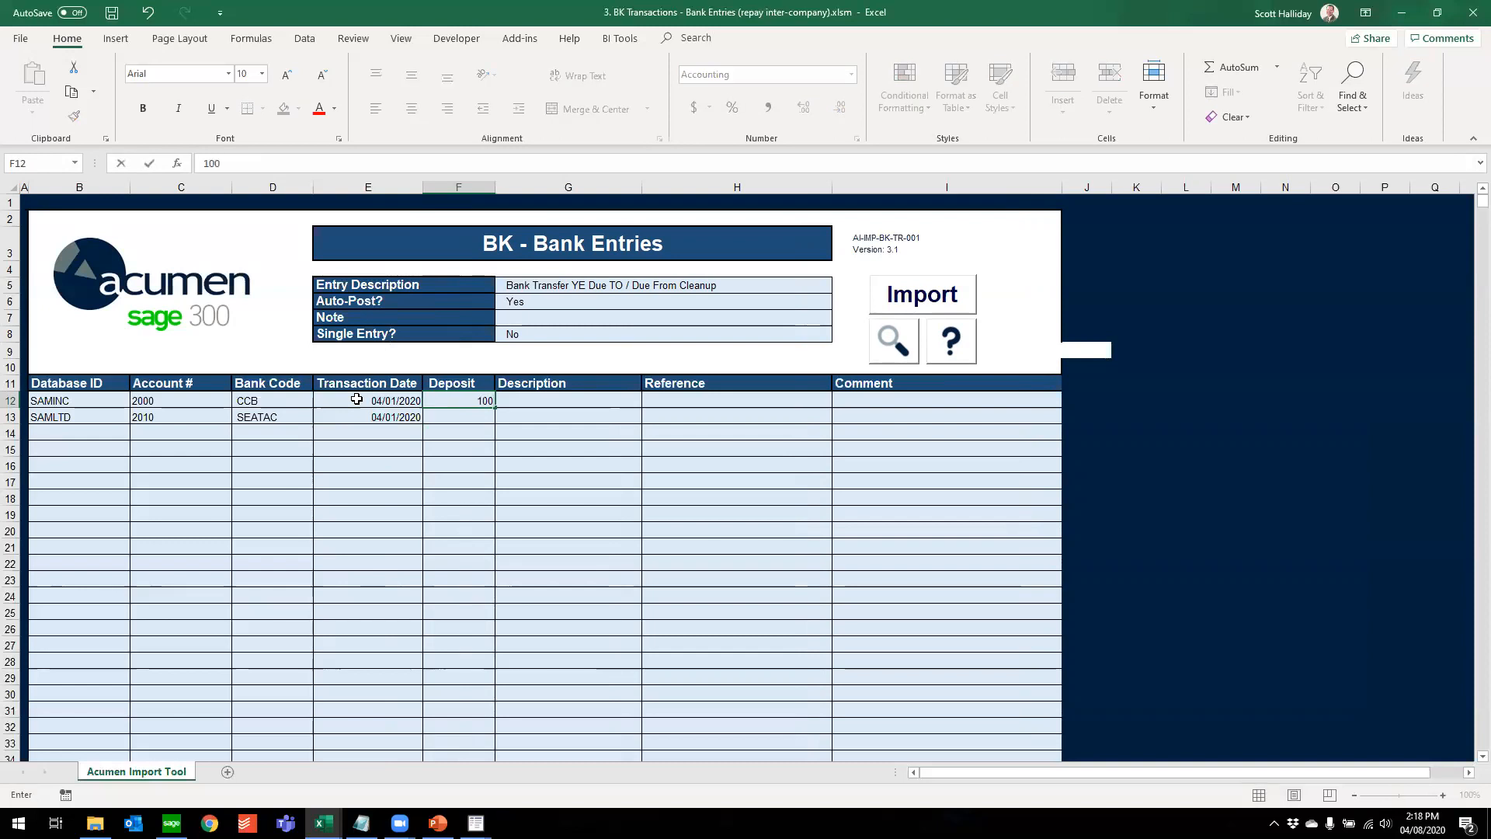
pyautogui.press('Return')
pyautogui.write('-')
pyautogui.press('BackSpace')
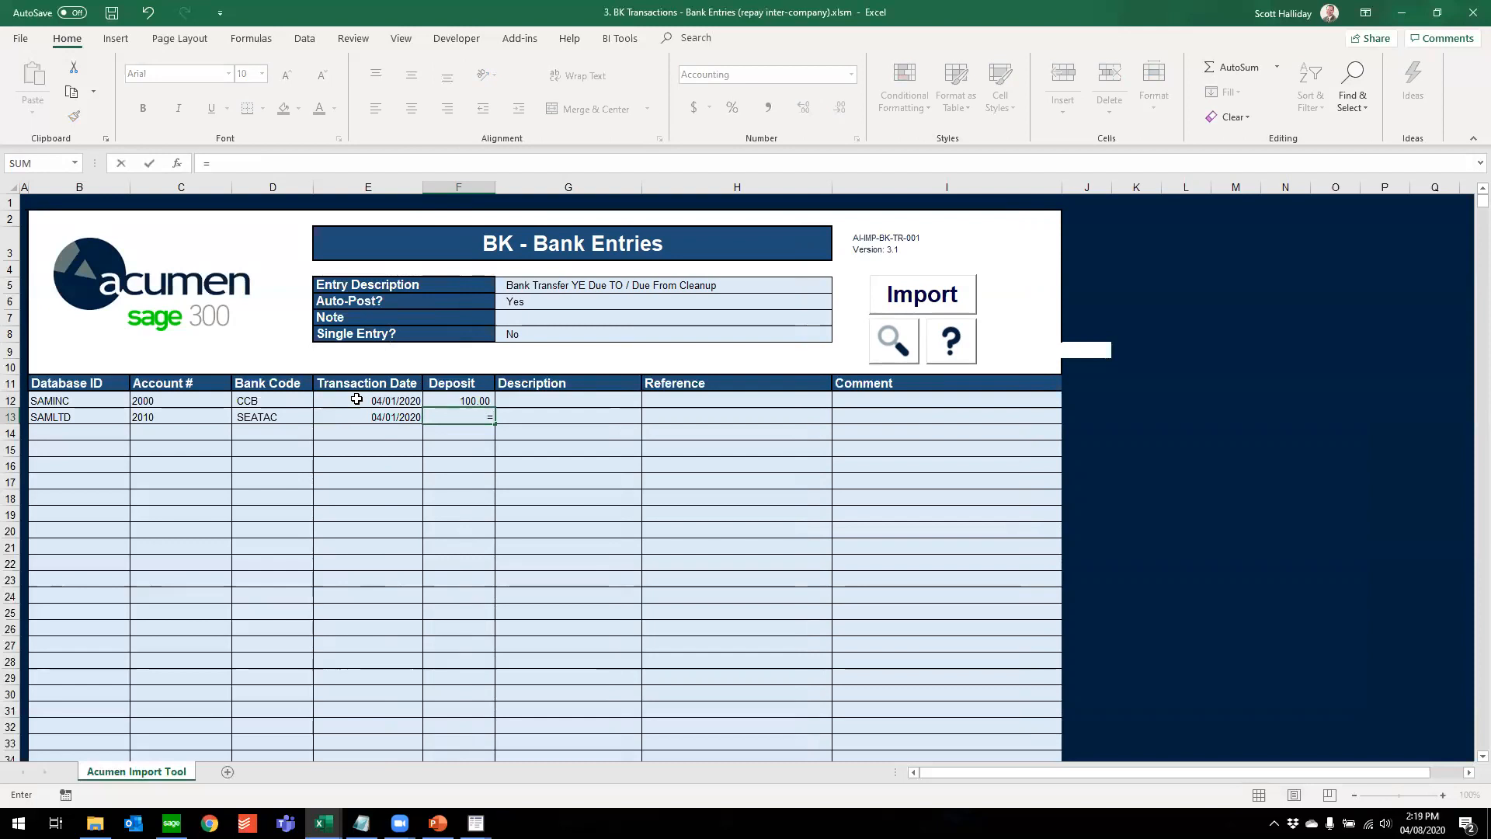
pyautogui.write('=-')
pyautogui.press('Up')
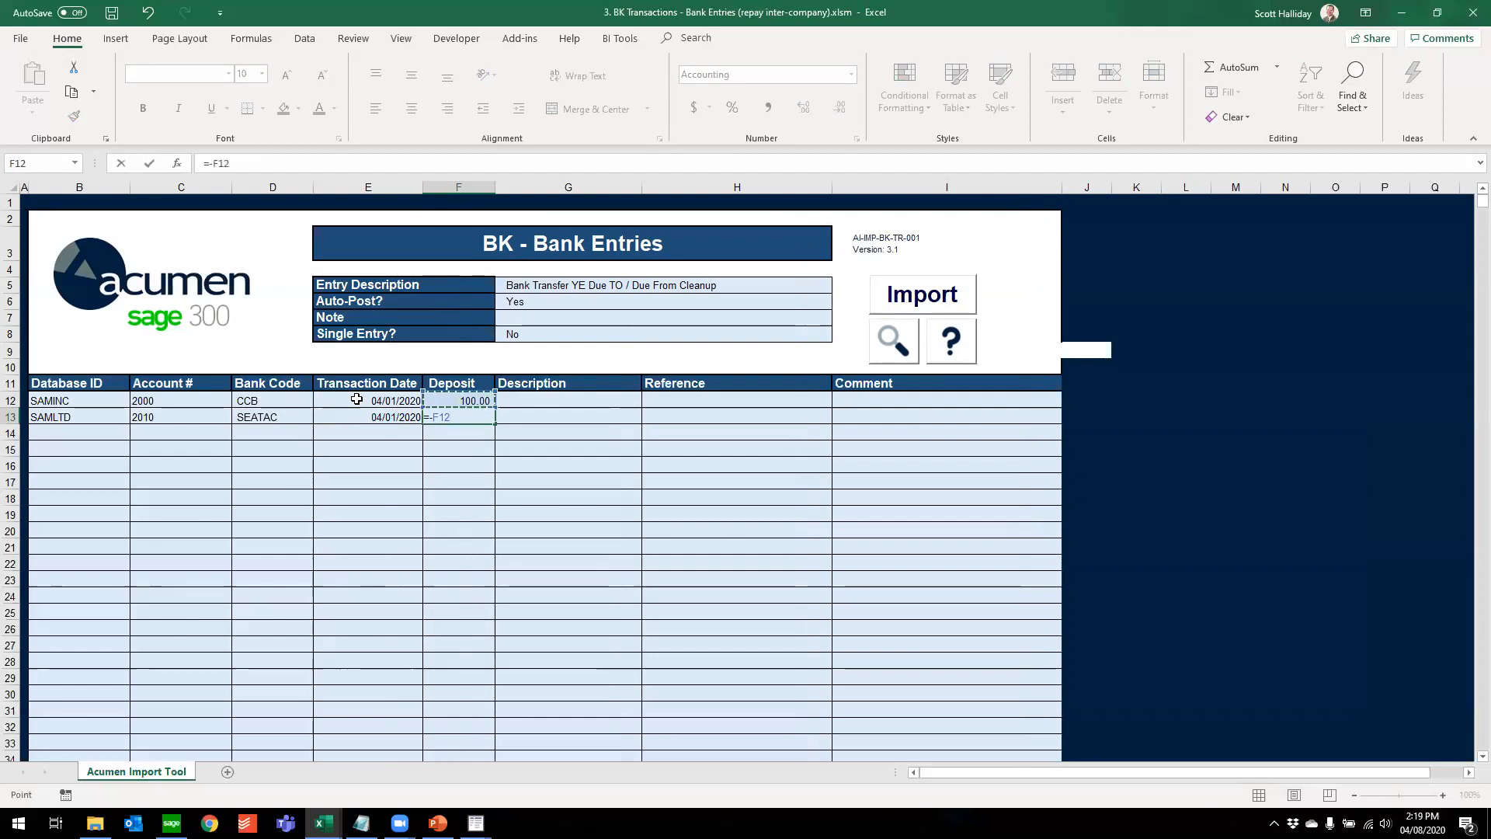
pyautogui.press('Return')
# Link the SAMINC row's Description to the Entry Description with =$G$5 and copy the formula to the SAMLTD row
pyautogui.press('Up')
pyautogui.press('Right')
pyautogui.press('Up')
pyautogui.write('=')
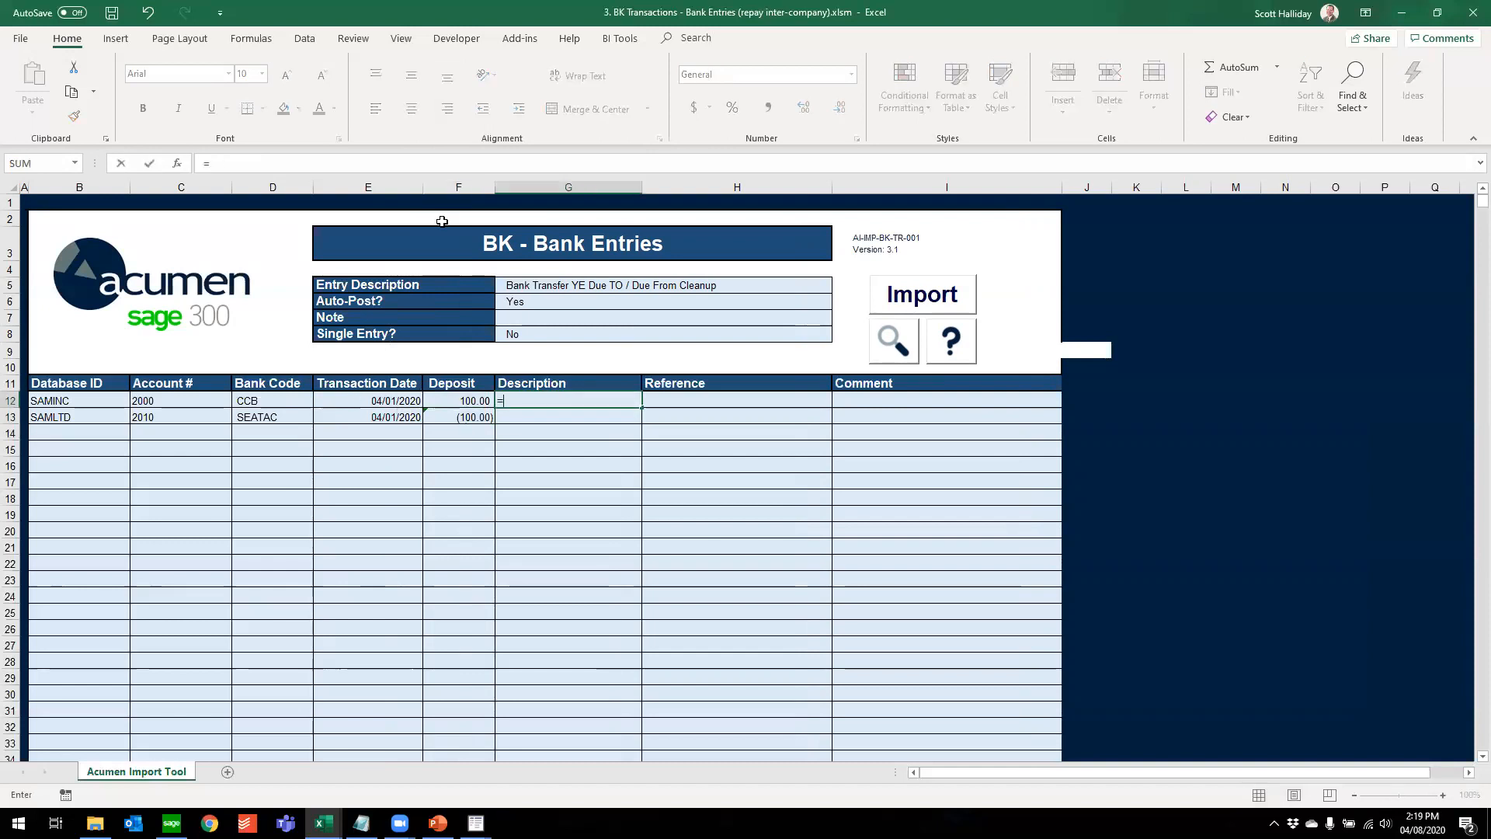
pyautogui.click(596, 284)
pyautogui.press('F4')
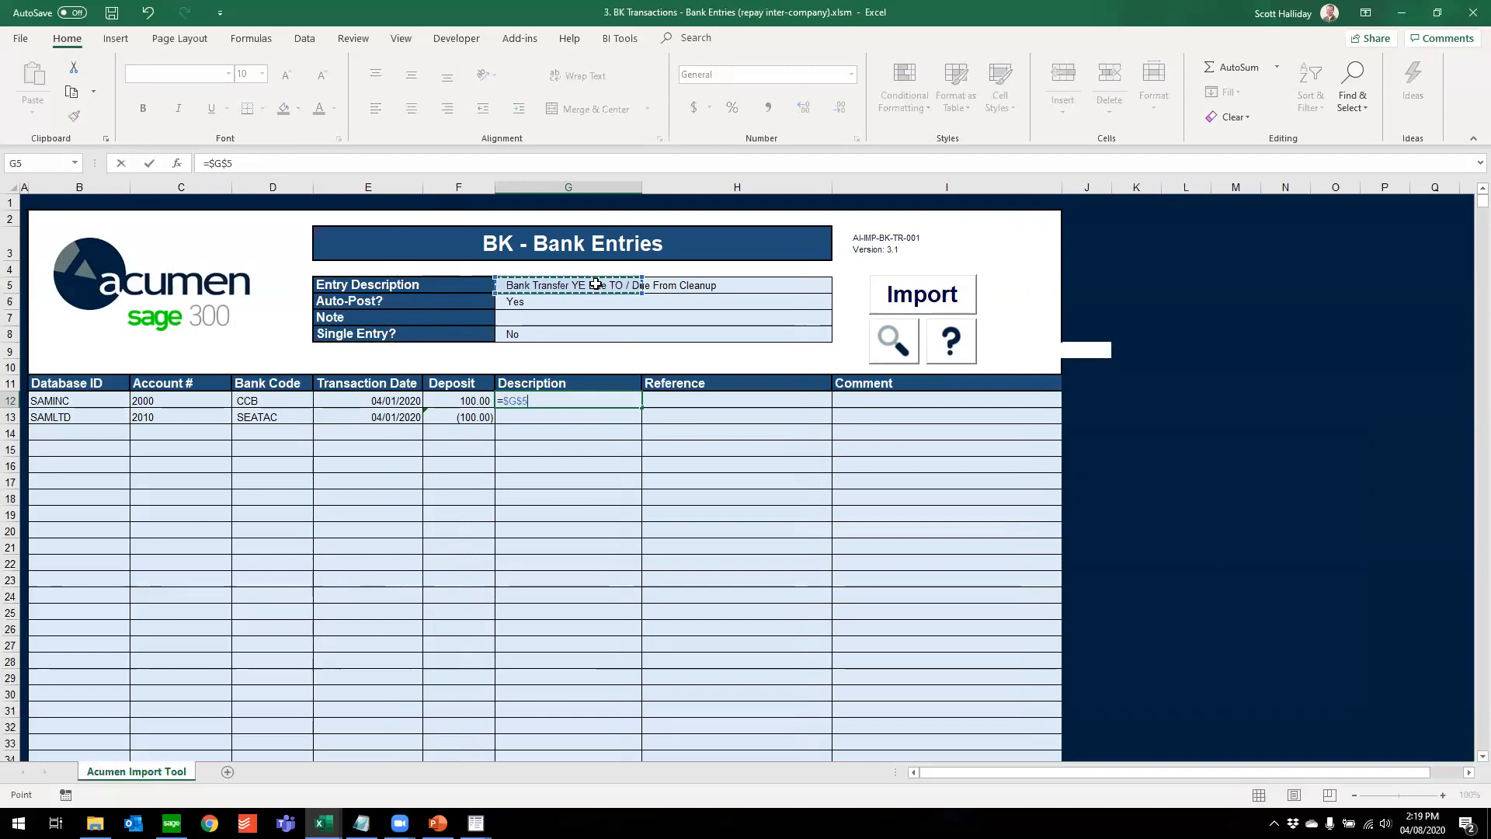
pyautogui.press('Return')
pyautogui.press('Up')
pyautogui.hotkey('ctrl', 'c')
pyautogui.press('Down')
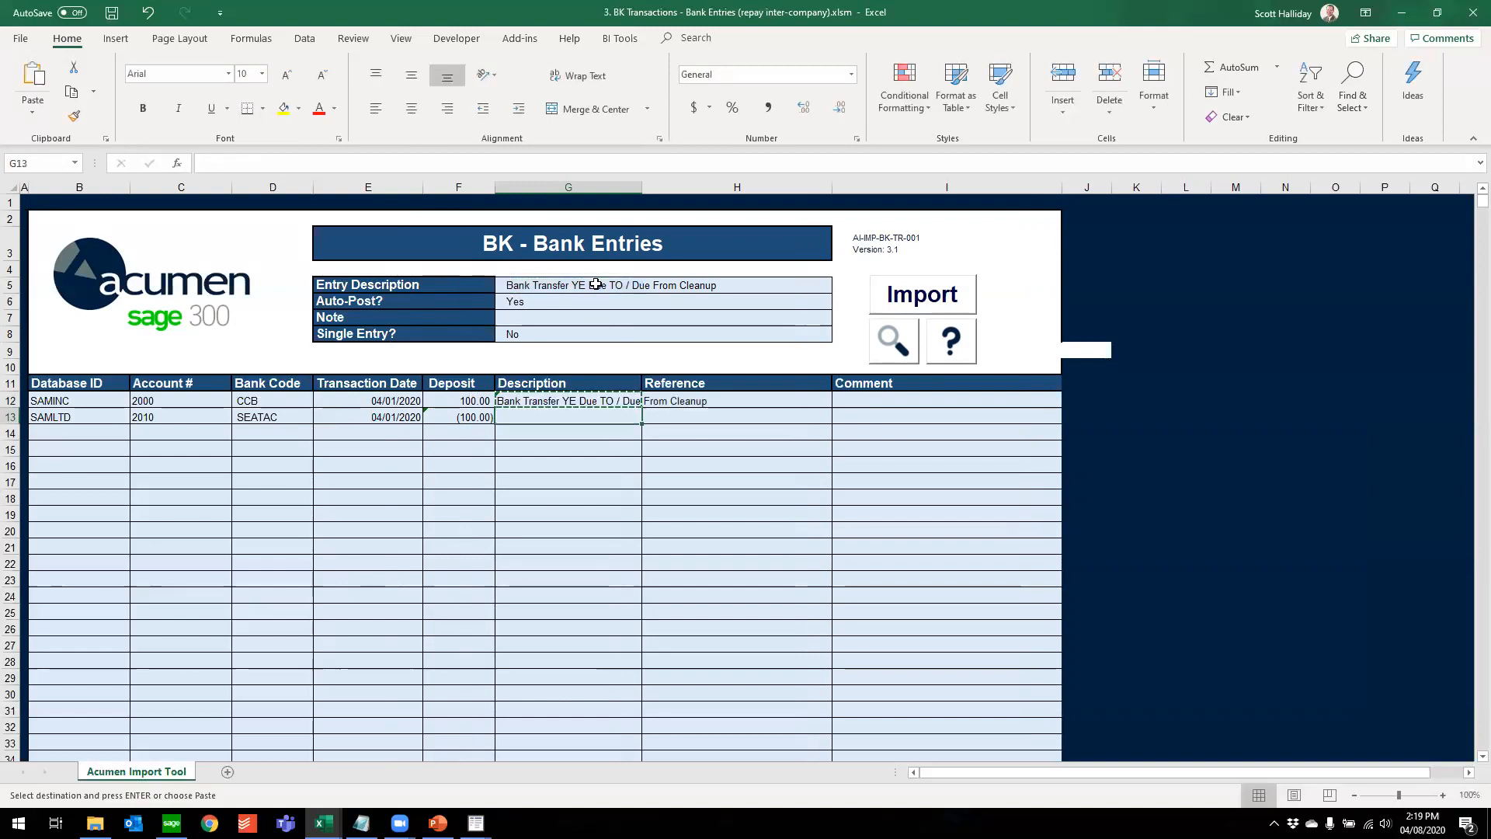
pyautogui.hotkey('ctrl', 'v')
pyautogui.press('Down')
pyautogui.press('Down')
pyautogui.press('Down')
pyautogui.click(561, 475)
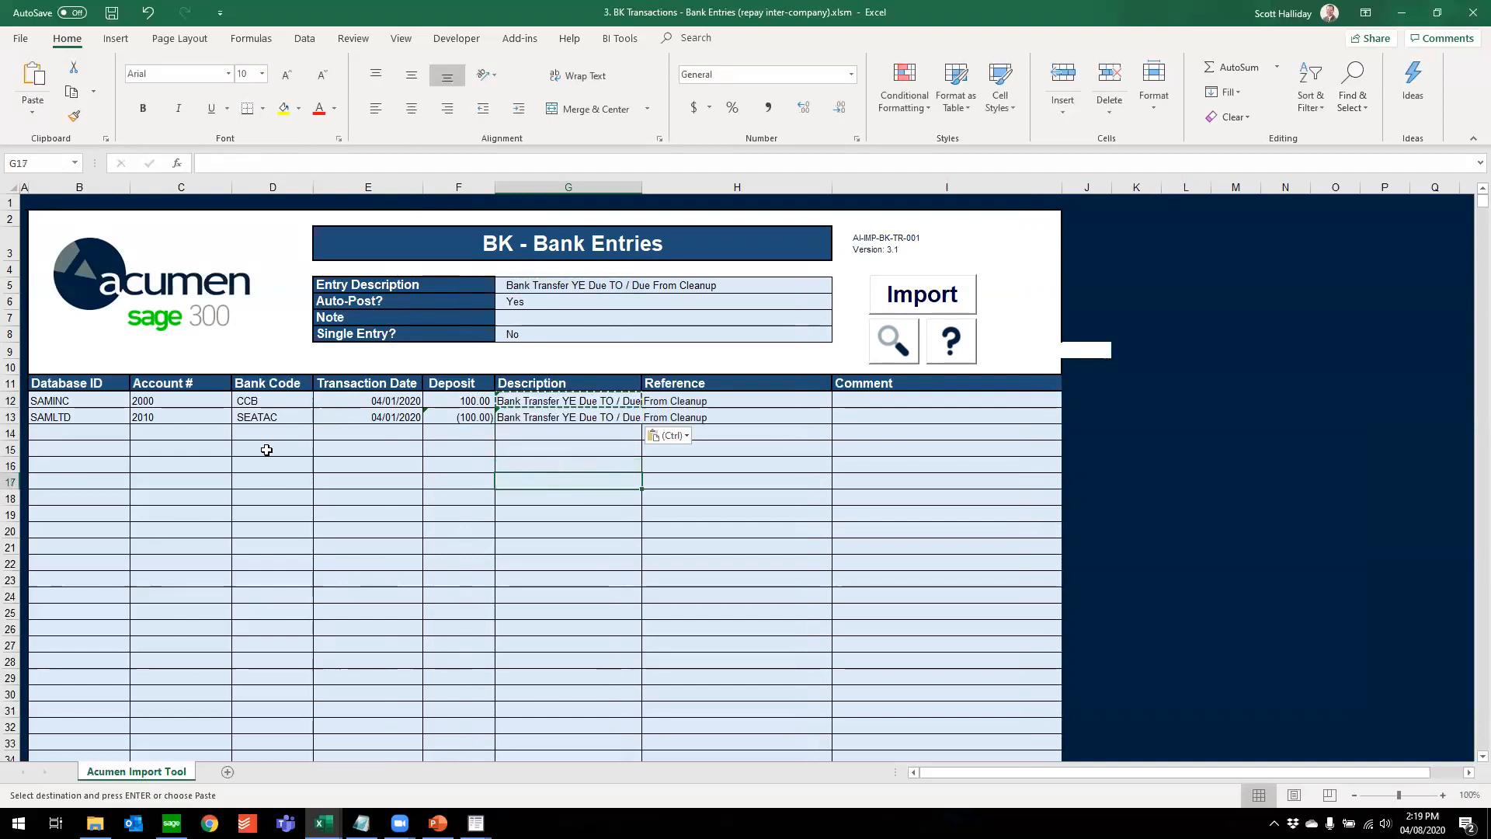
pyautogui.click(11, 418)
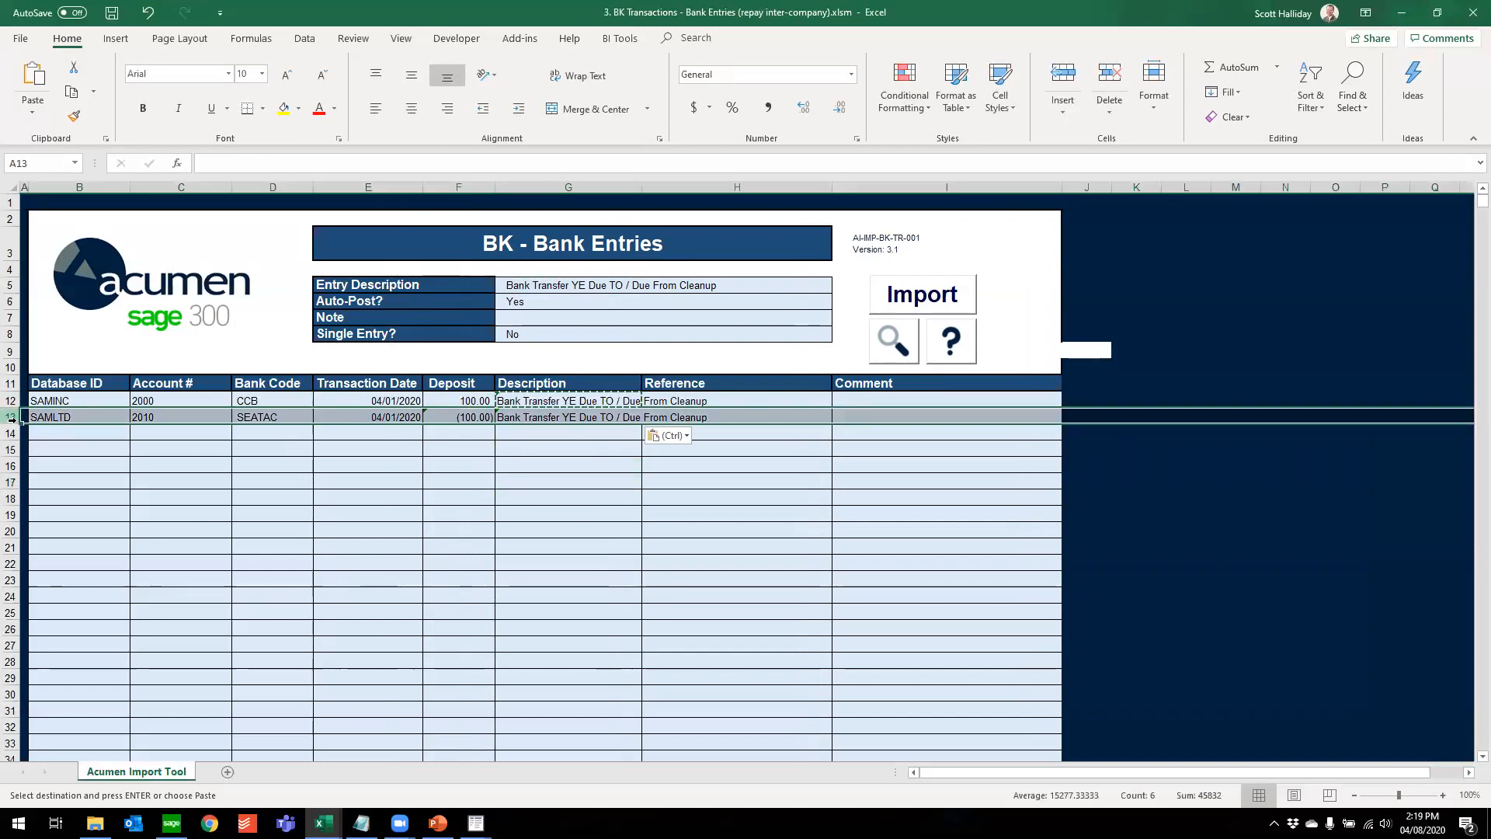
pyautogui.click(12, 400)
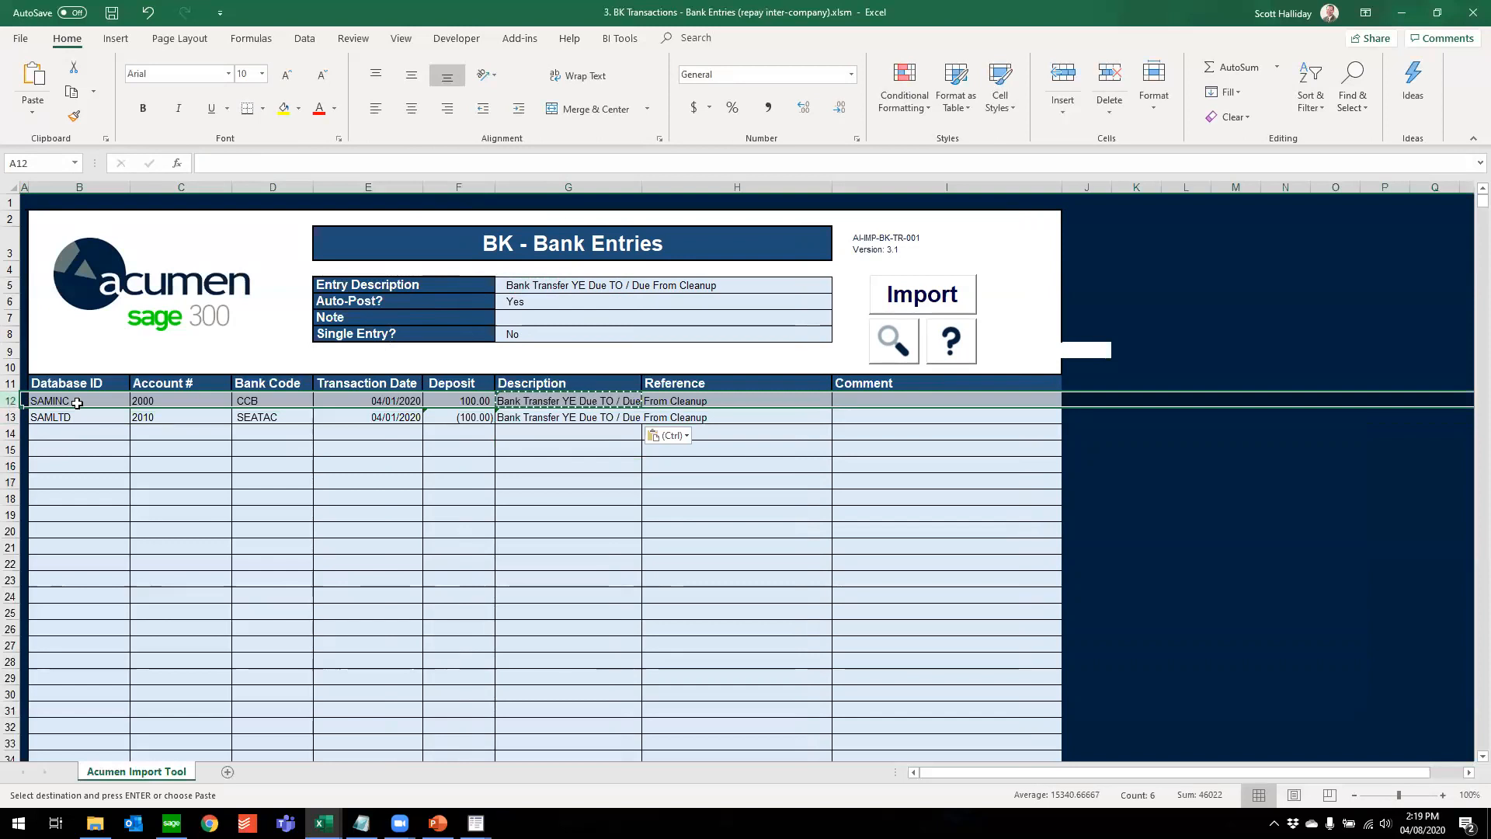
pyautogui.click(872, 468)
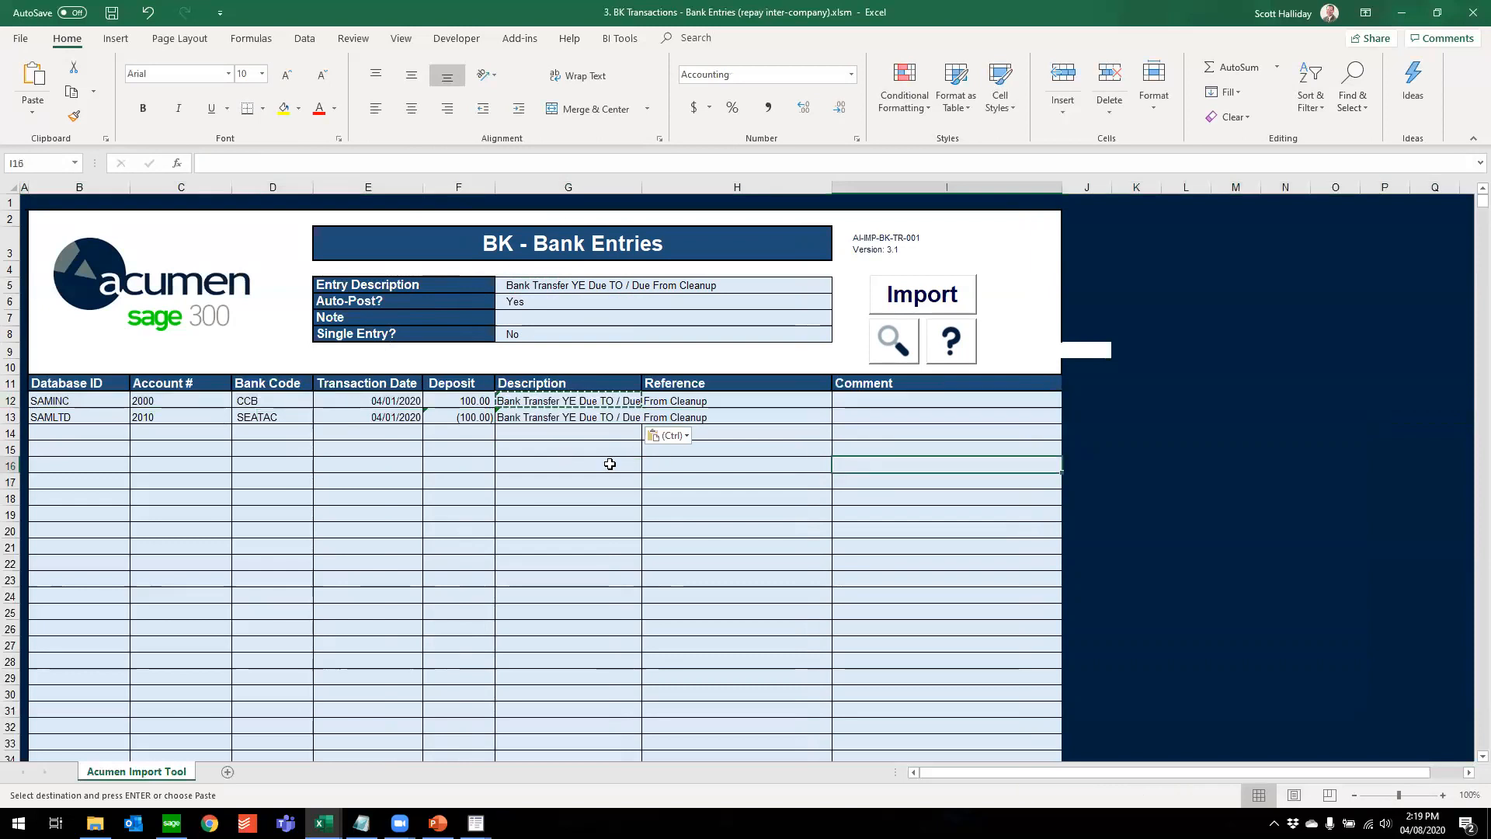
# Change the SAMINC row's Bank Code to the invalid value CCBs and run the import to test the data validation
pyautogui.doubleClick(275, 400)
pyautogui.write('s')
pyautogui.press('Return')
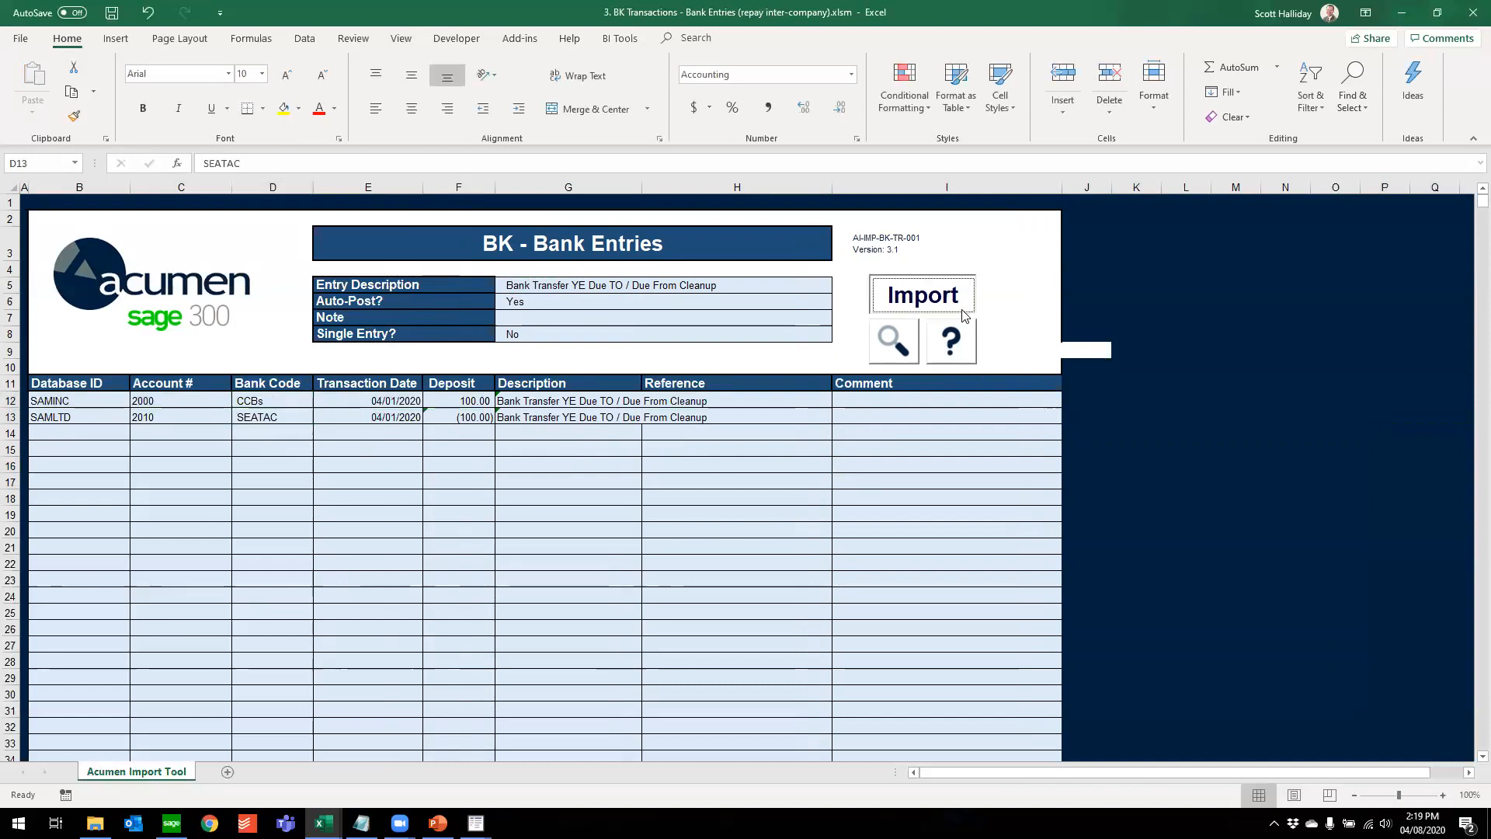
pyautogui.click(961, 311)
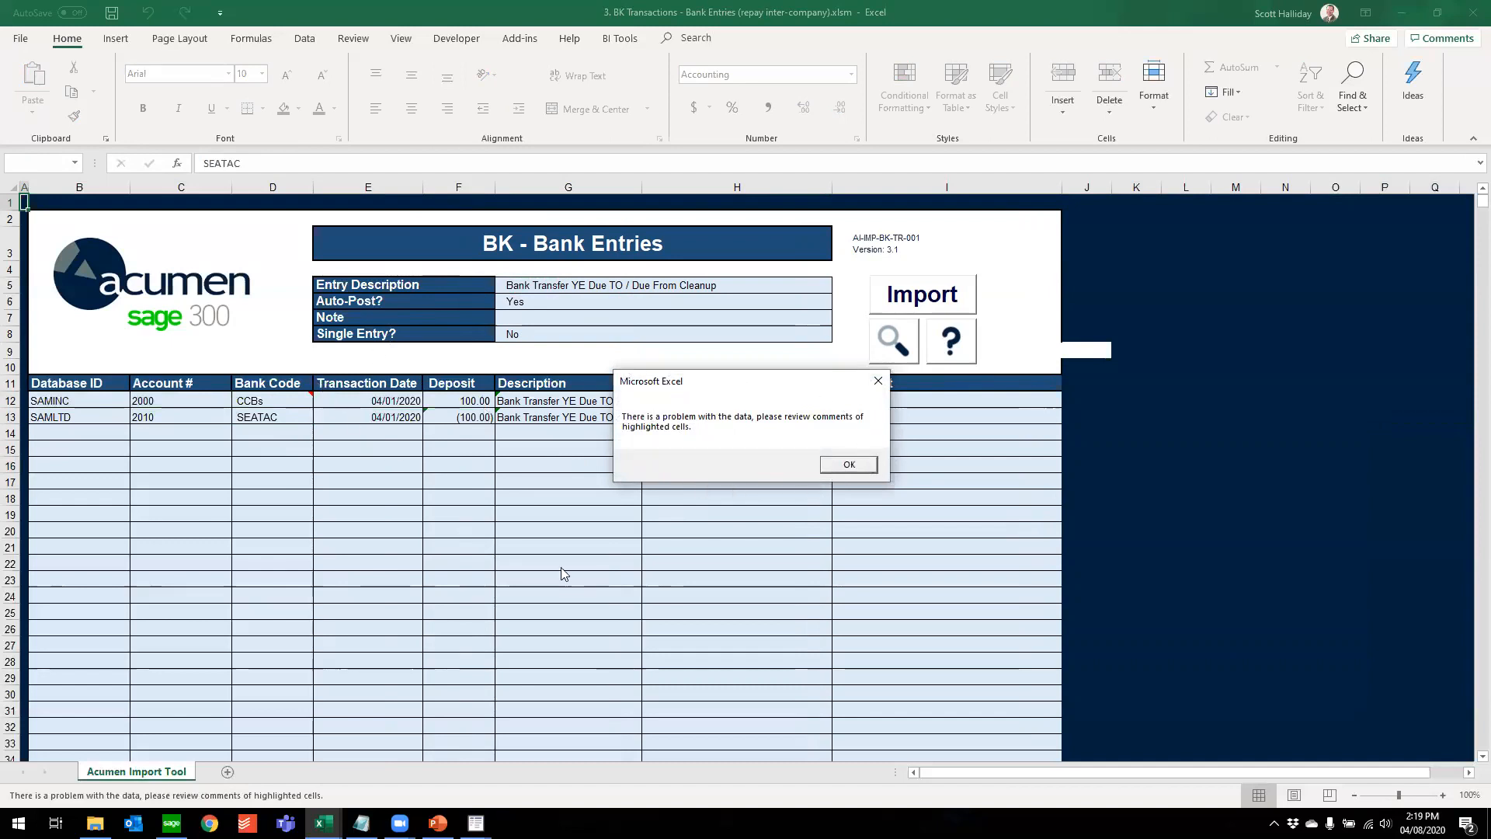
pyautogui.click(864, 463)
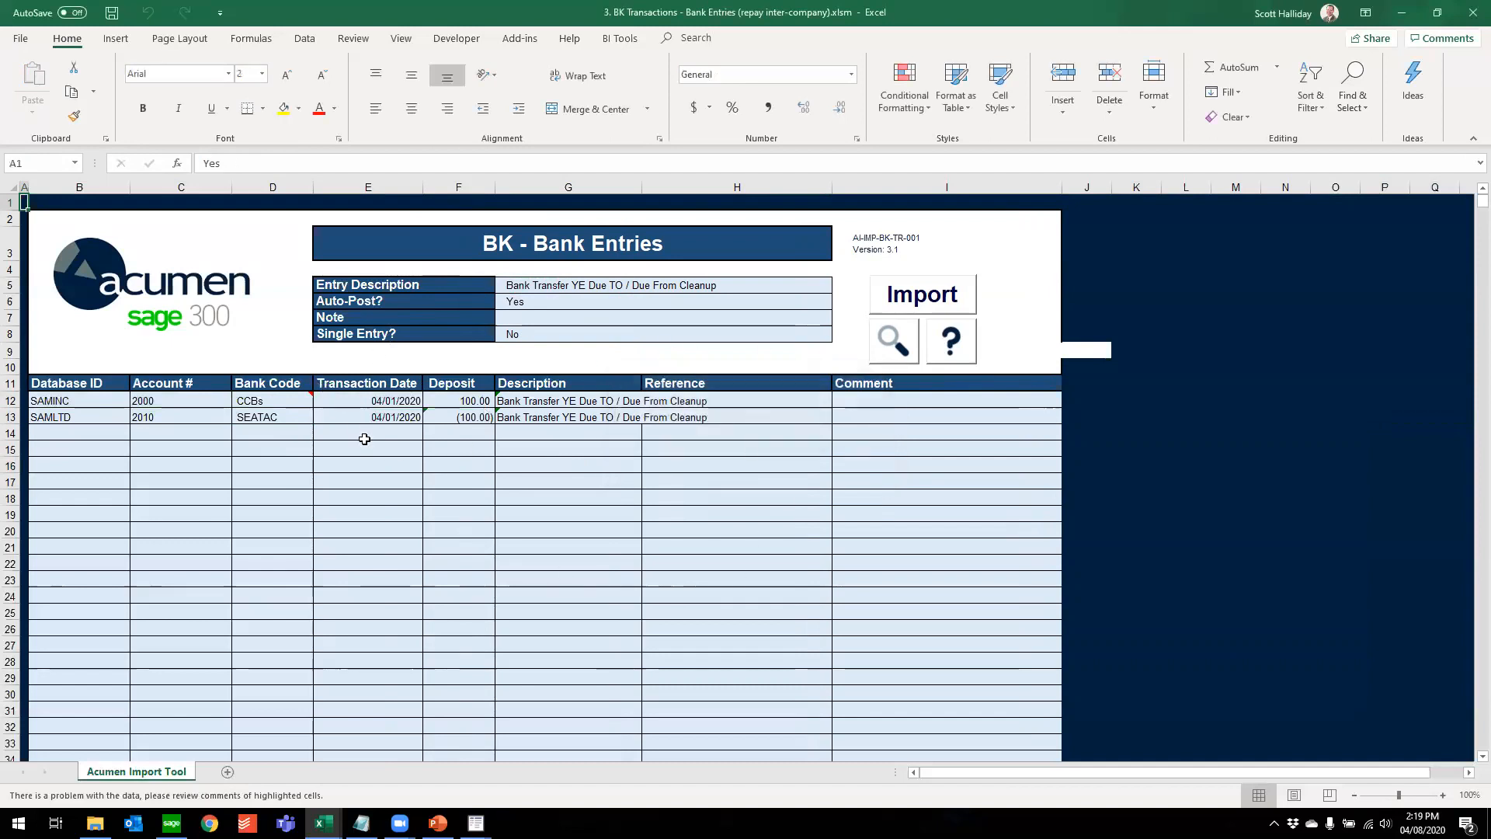
# Review the error comment on the SAMINC row's Bank Code and correct the code to CCB
pyautogui.click(305, 398)
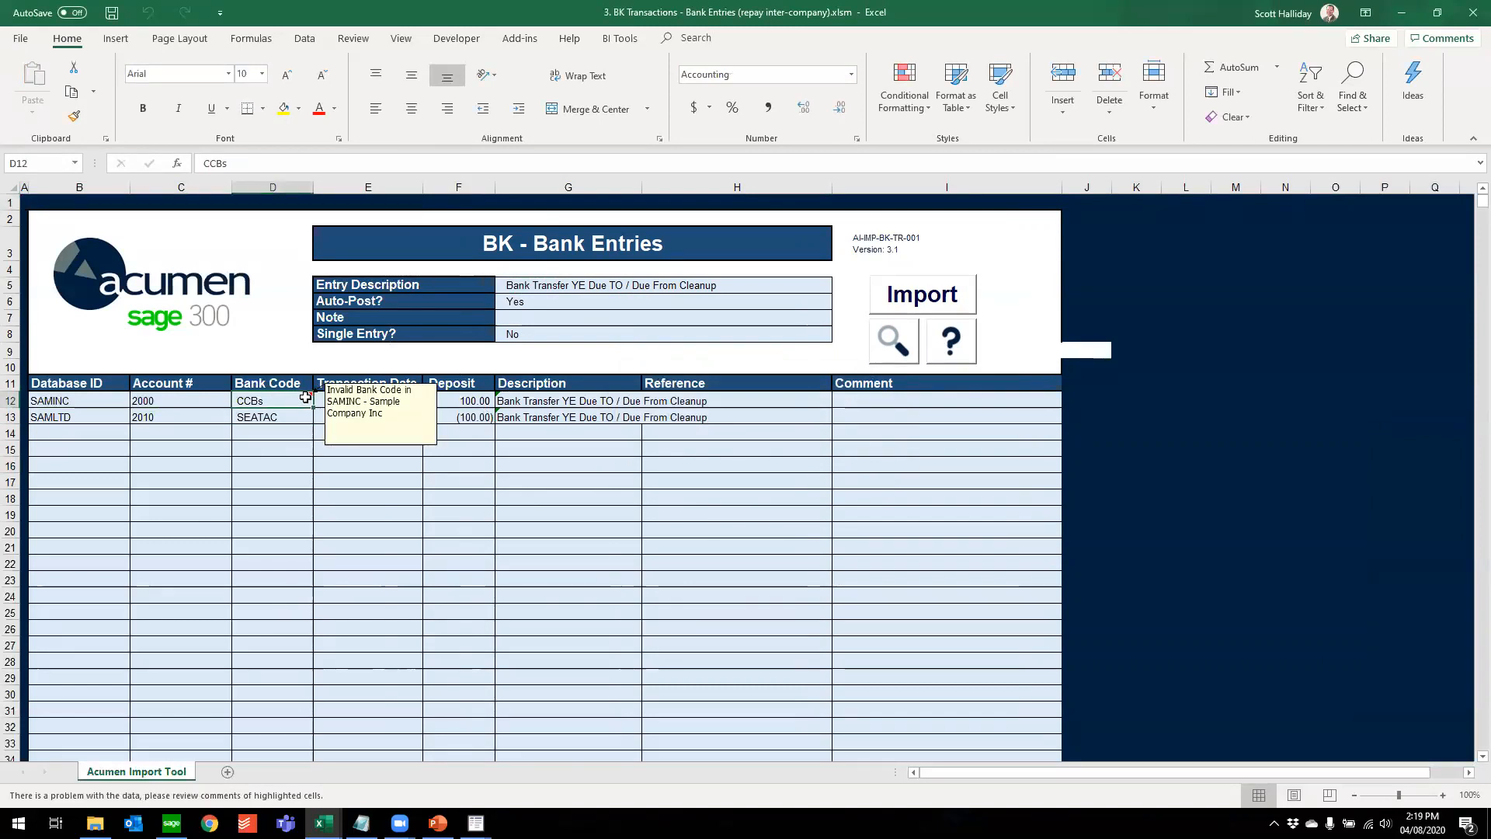
pyautogui.doubleClick(305, 397)
pyautogui.press('BackSpace')
pyautogui.press('Return')
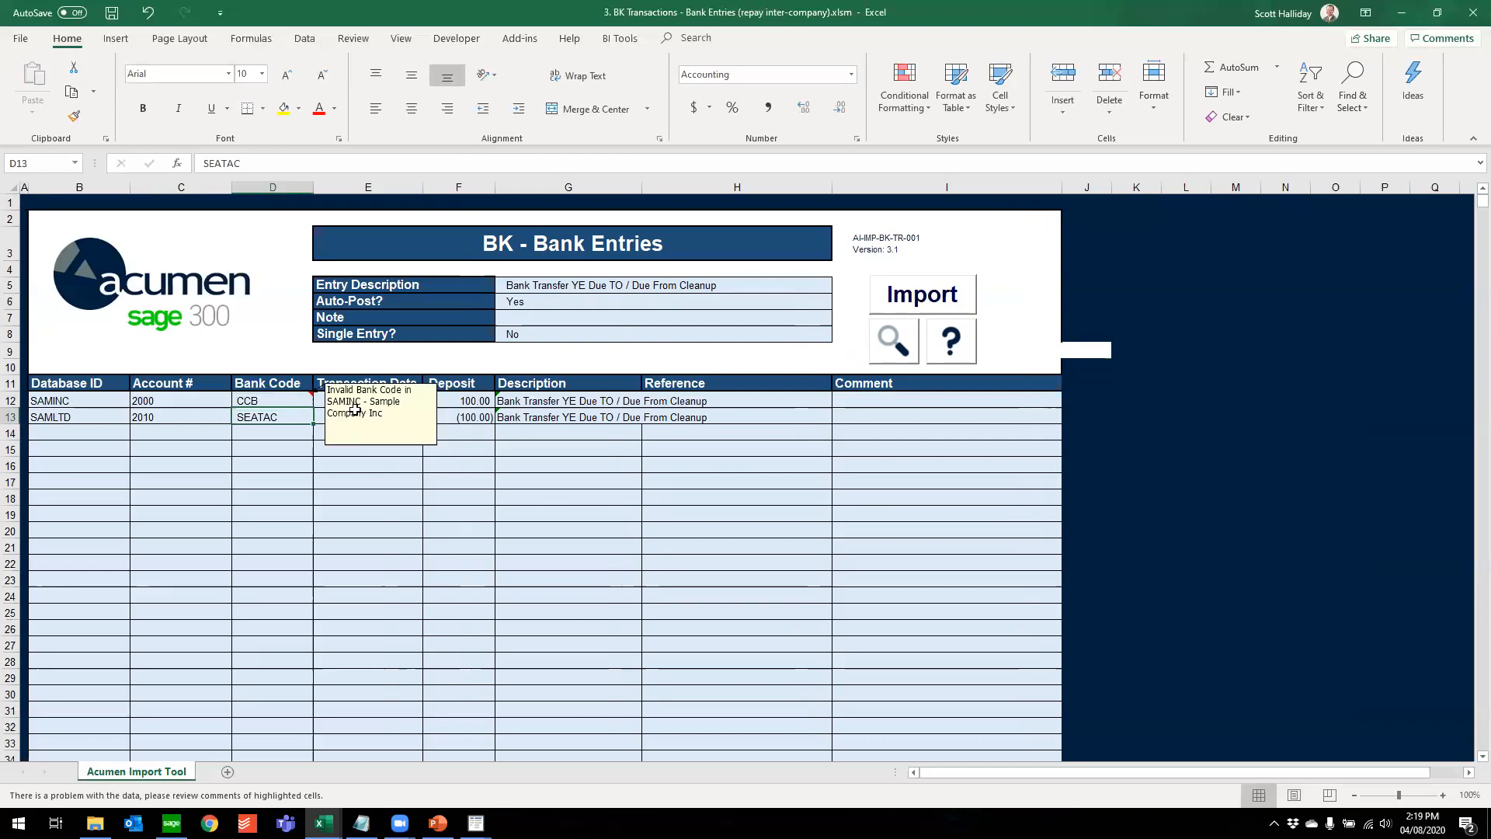
# Open the import tool's help message and close it to bring up the notes on the column headings
pyautogui.click(948, 353)
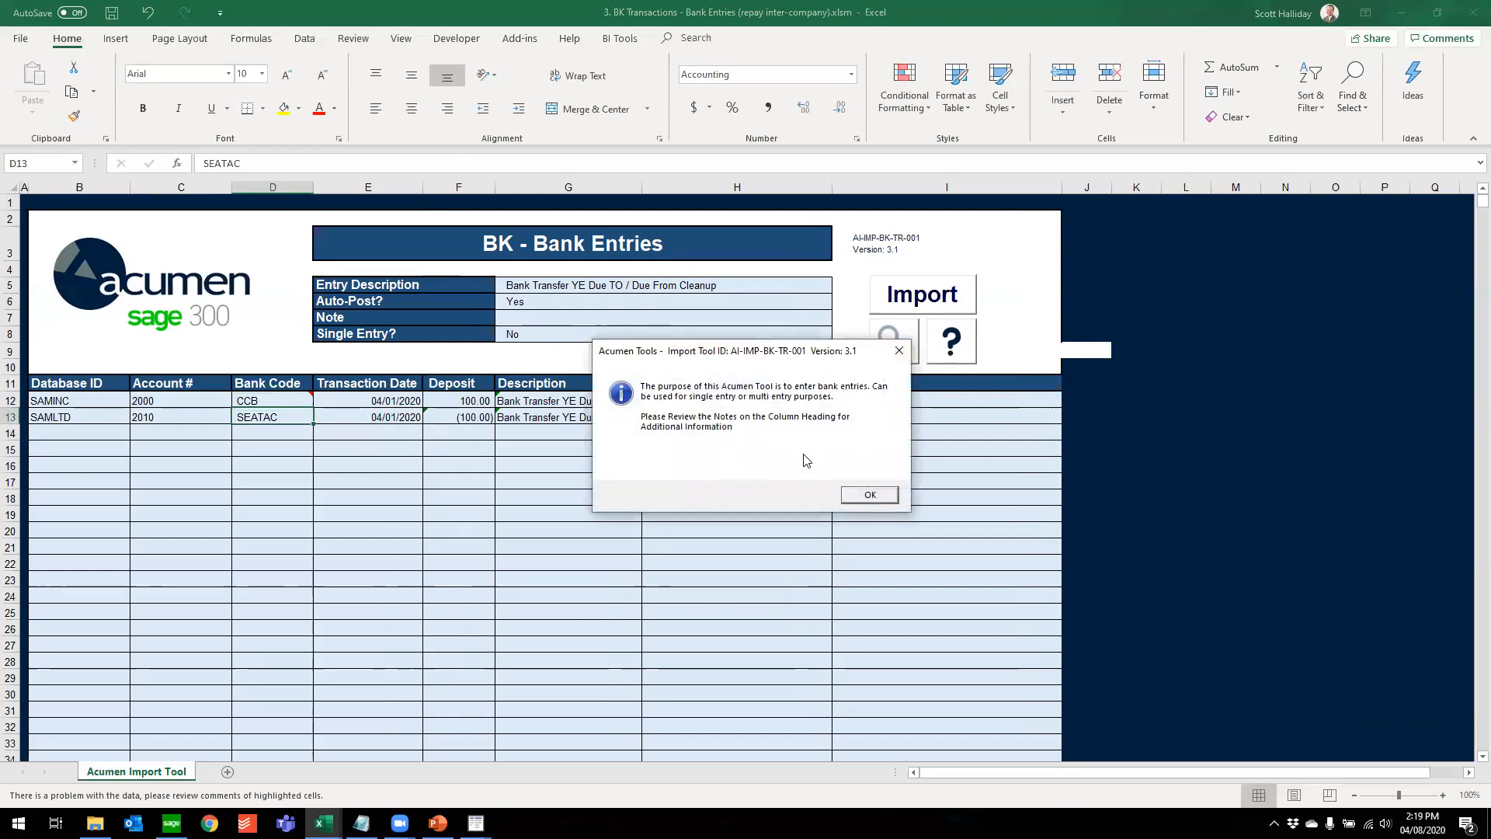
pyautogui.click(870, 496)
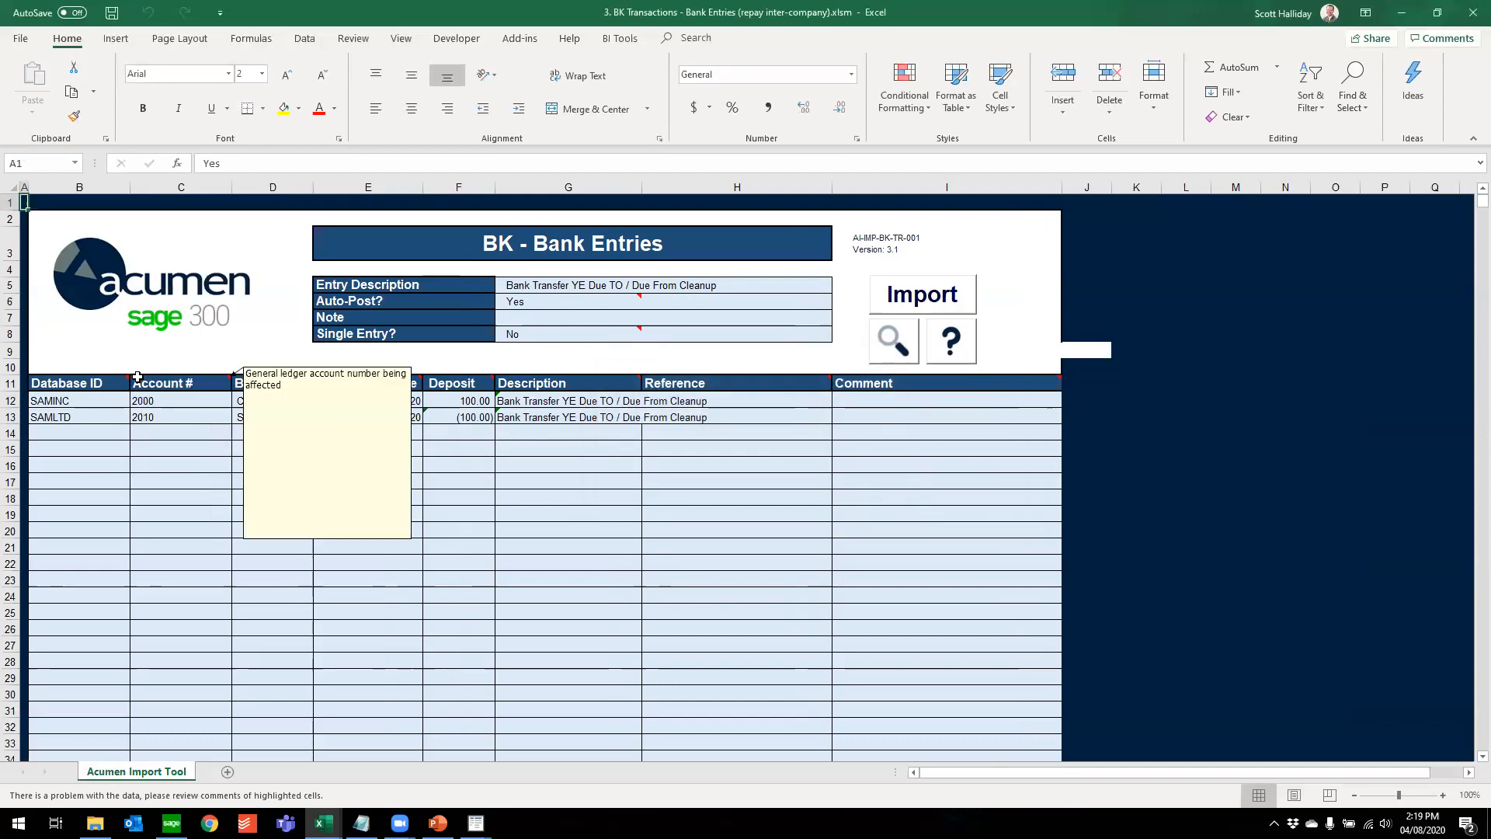
# Check the column heading notes and run the import of the SAMINC and SAMLTD bank entries through to the SAMINC log message
pyautogui.moveTo(482, 382)
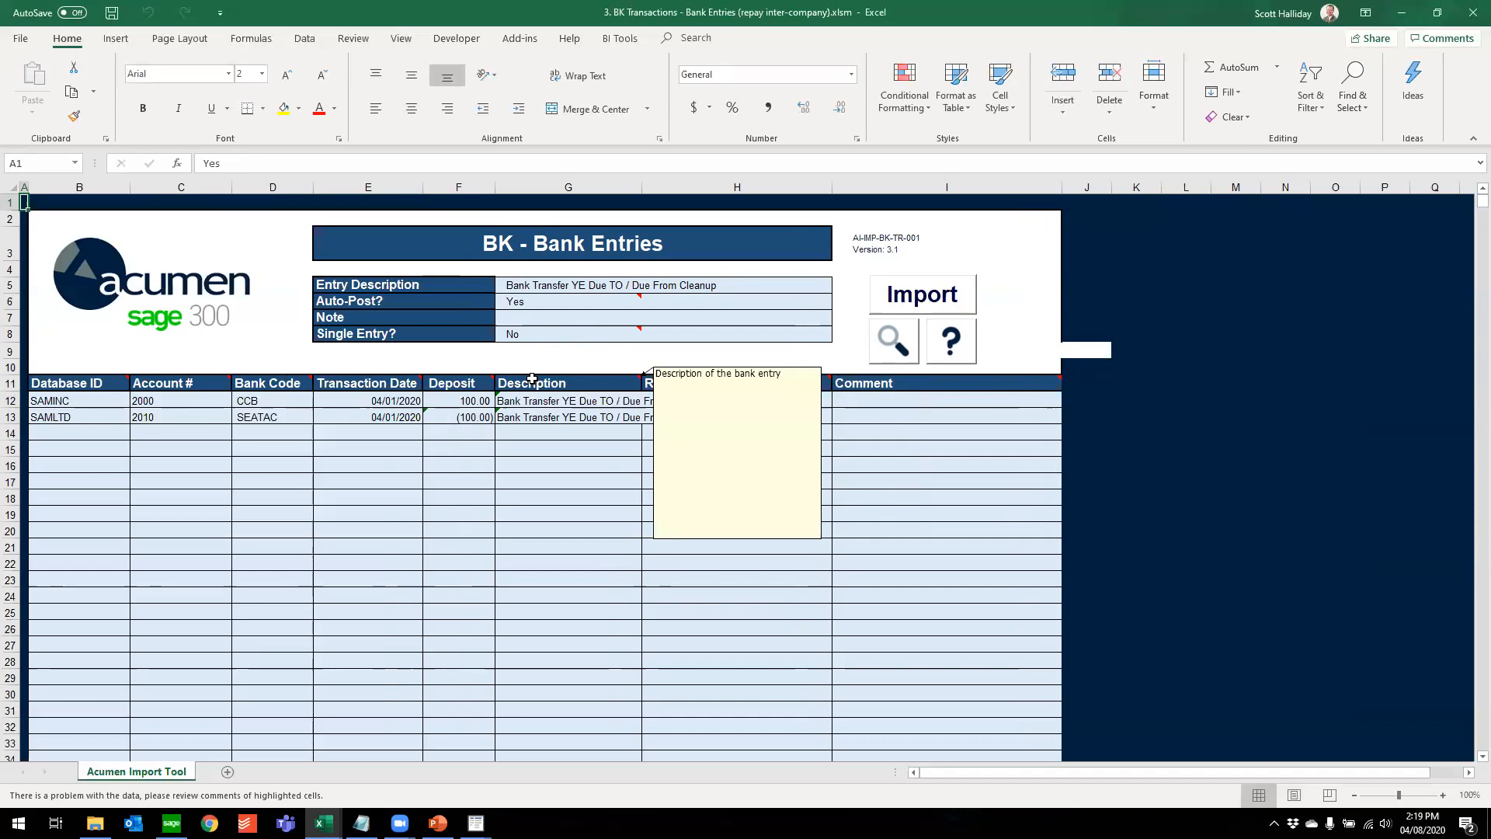
pyautogui.moveTo(813, 380)
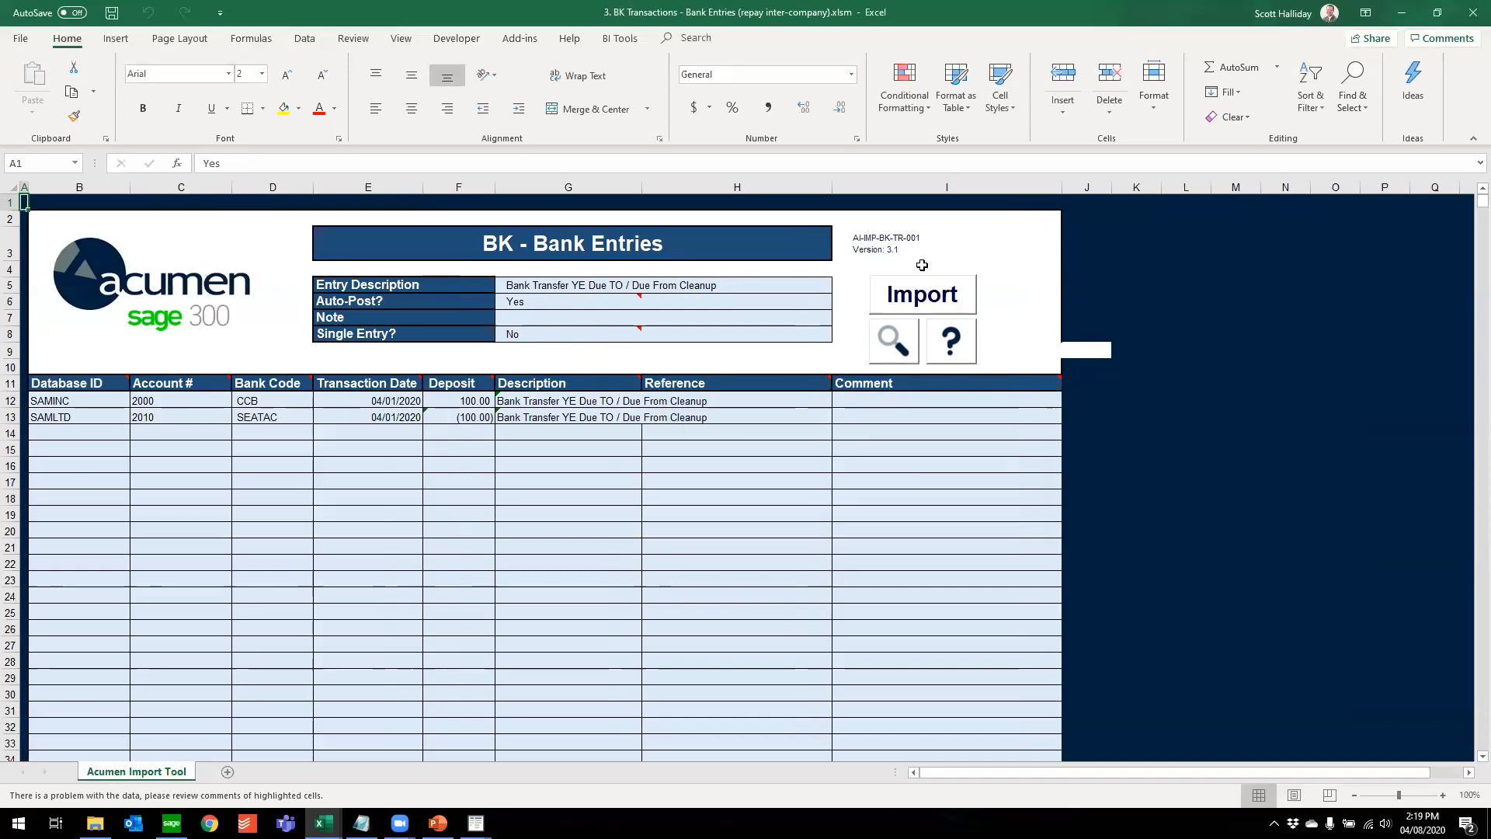
pyautogui.click(932, 299)
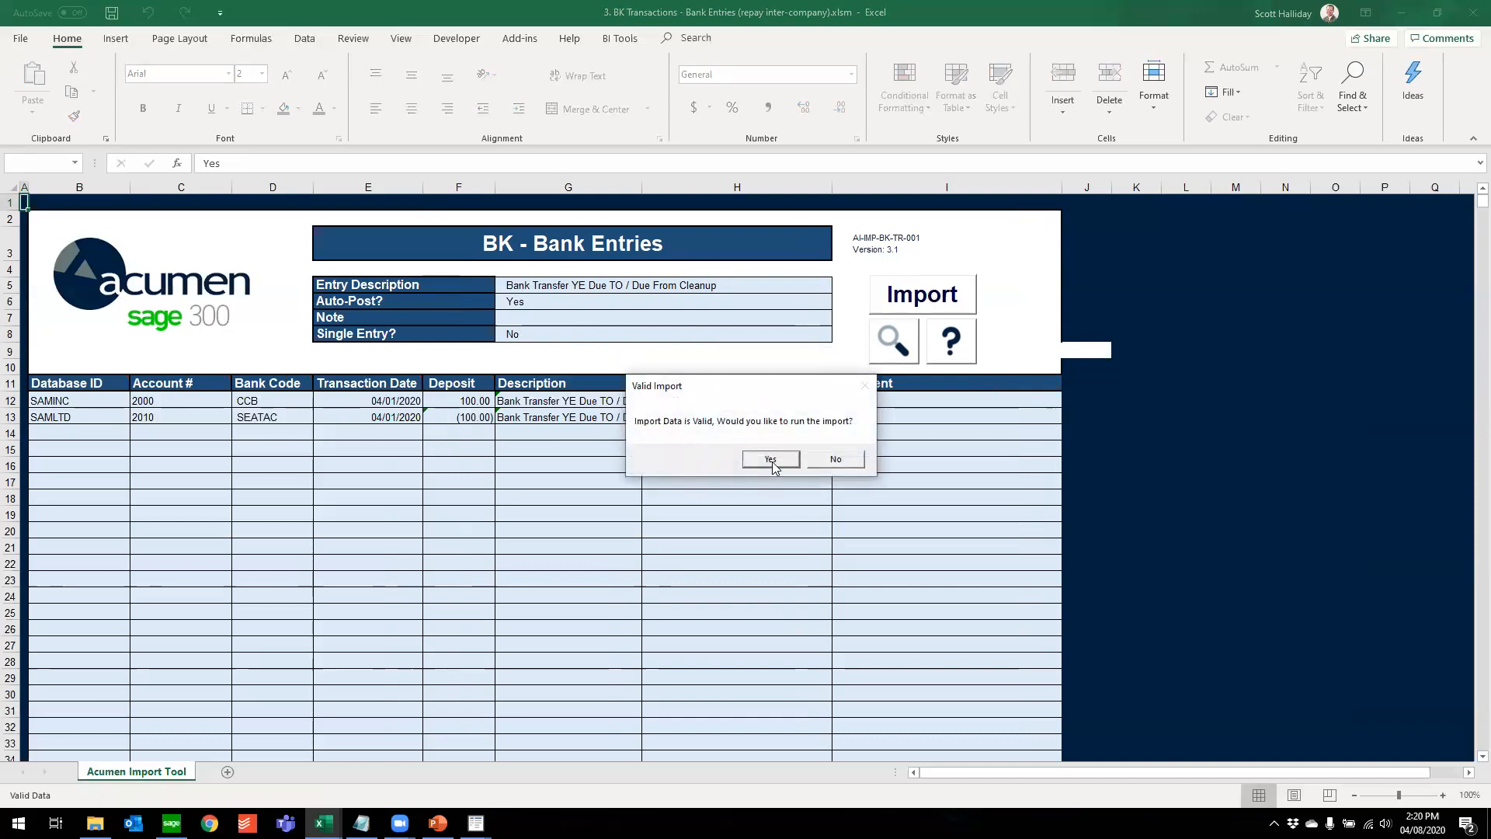
pyautogui.click(771, 461)
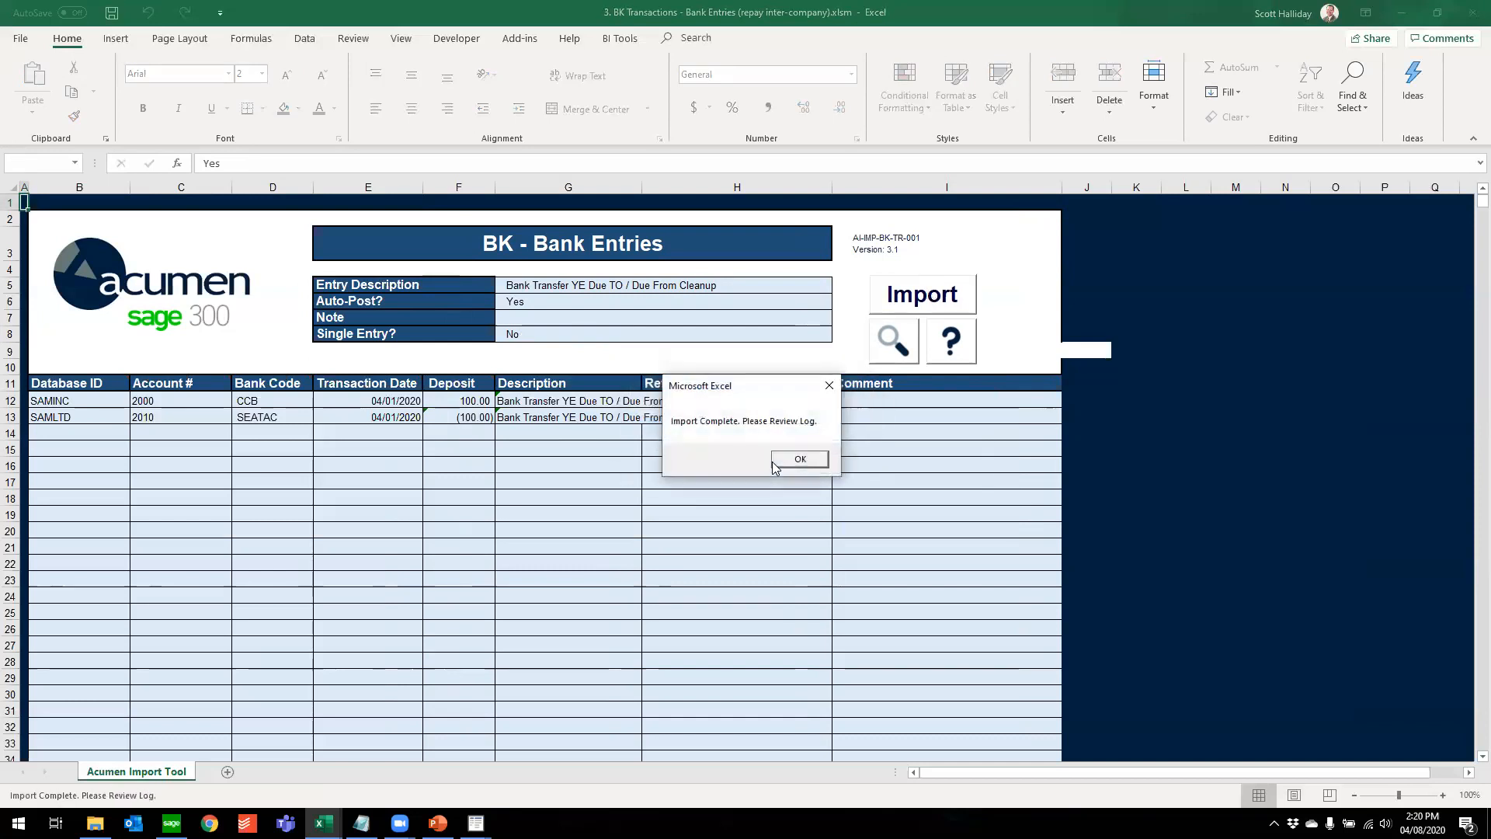
pyautogui.click(783, 464)
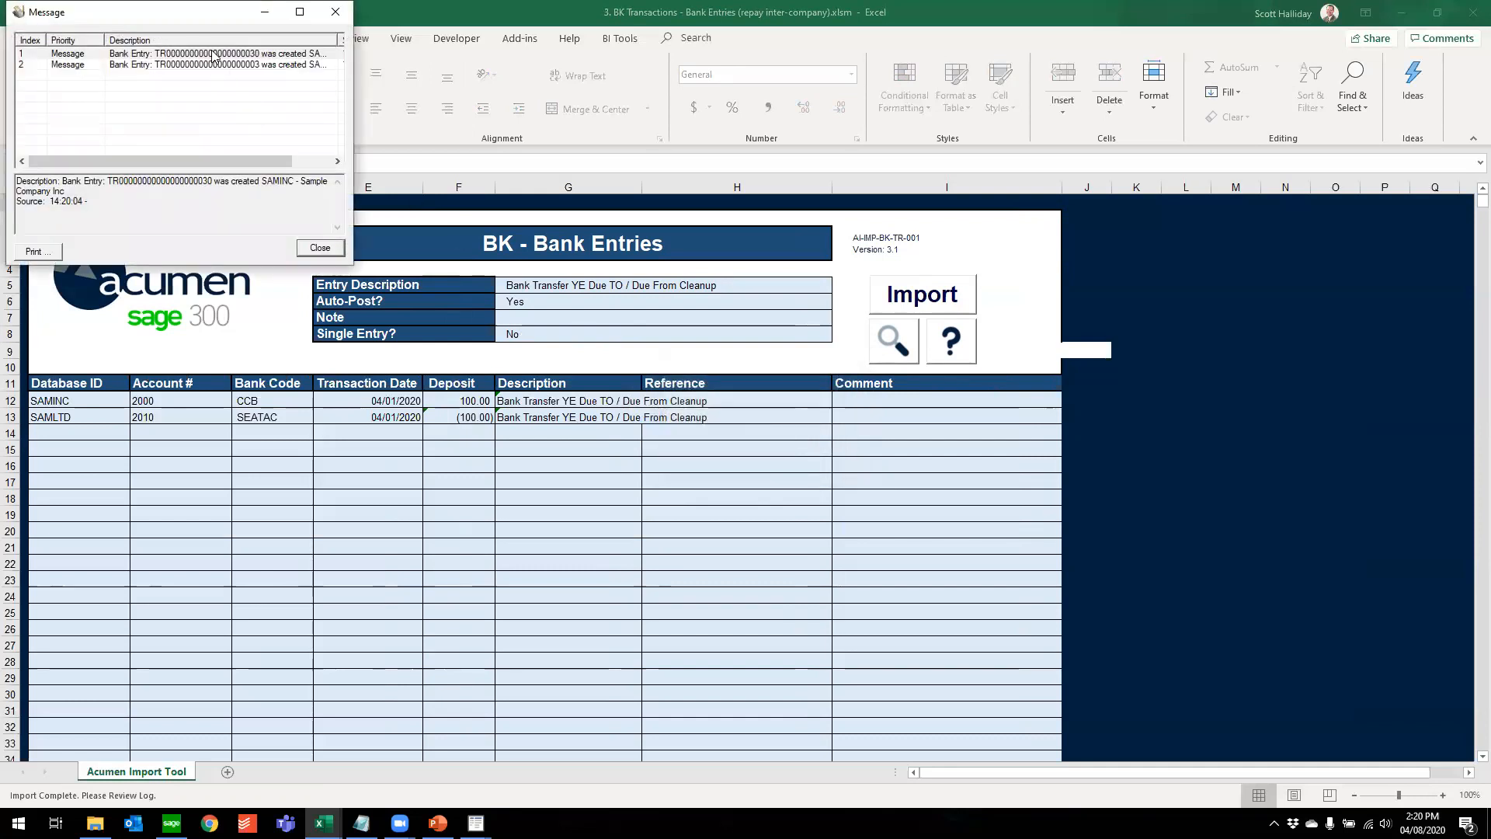
pyautogui.click(216, 54)
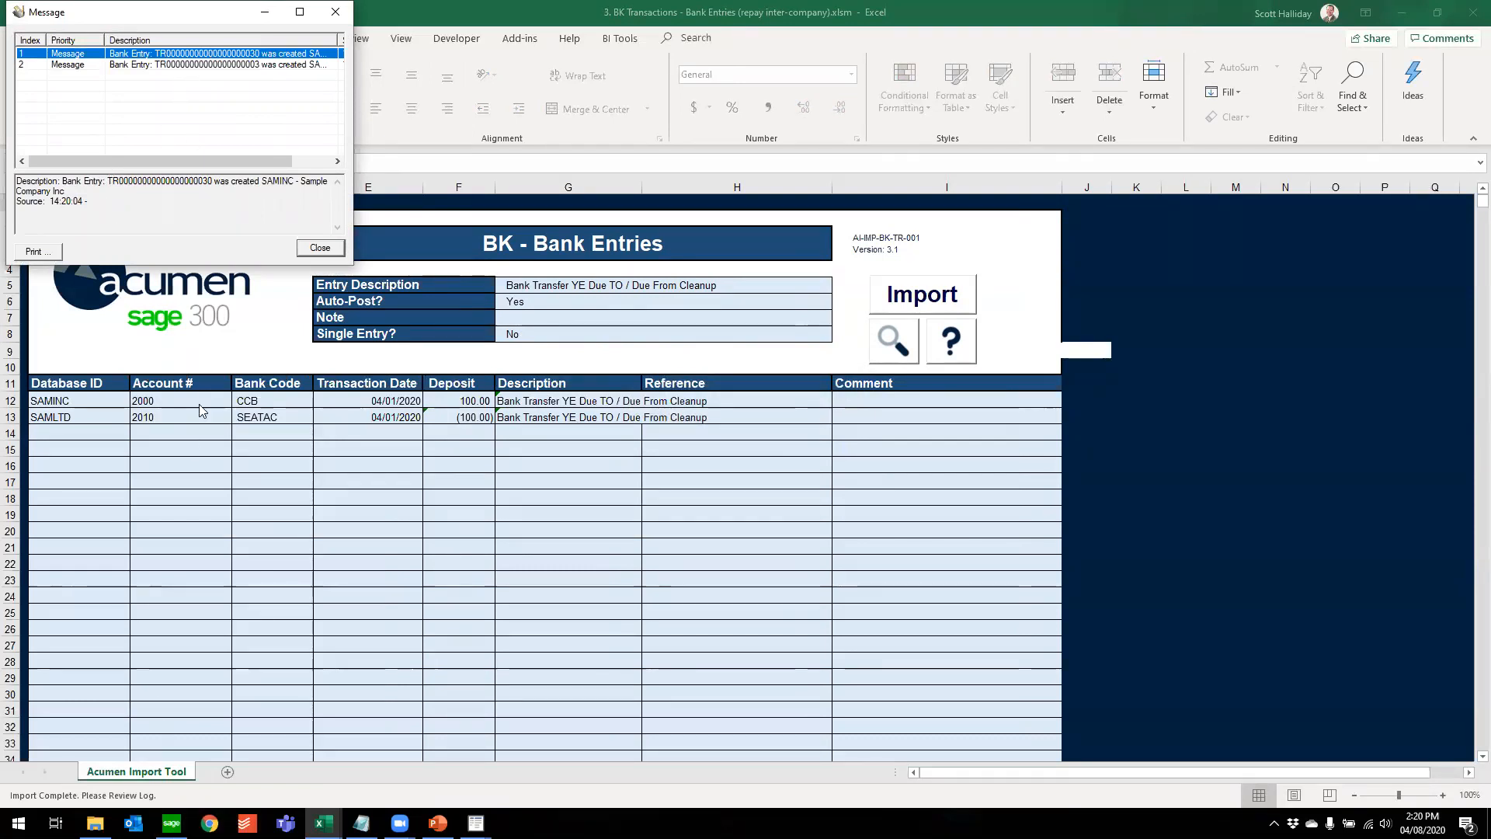
# Switch to Sage 300, review the last SAMINC bank entry, and close it along with the import log
pyautogui.click(172, 823)
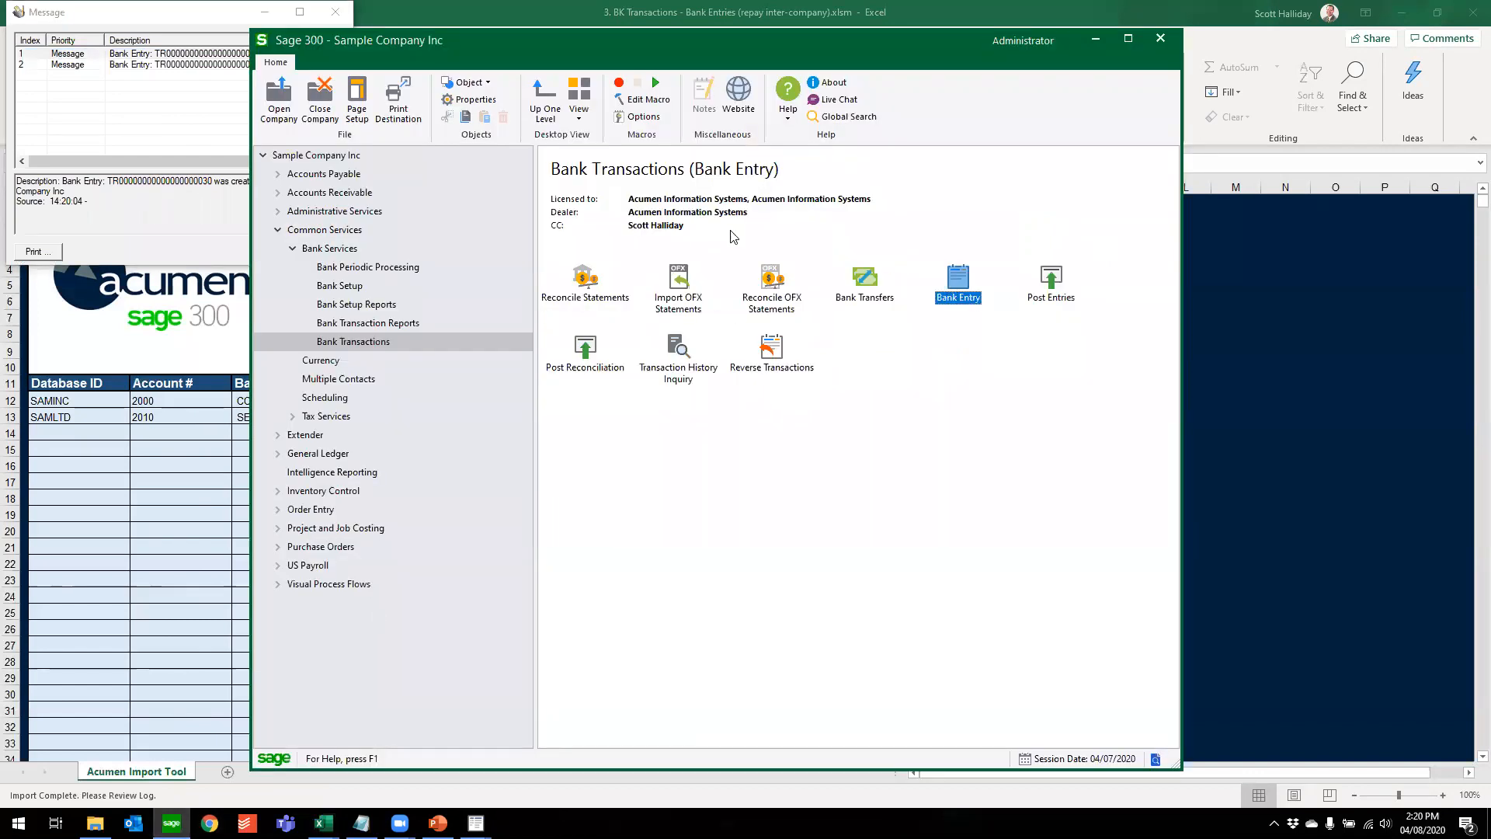
pyautogui.doubleClick(956, 286)
pyautogui.click(576, 236)
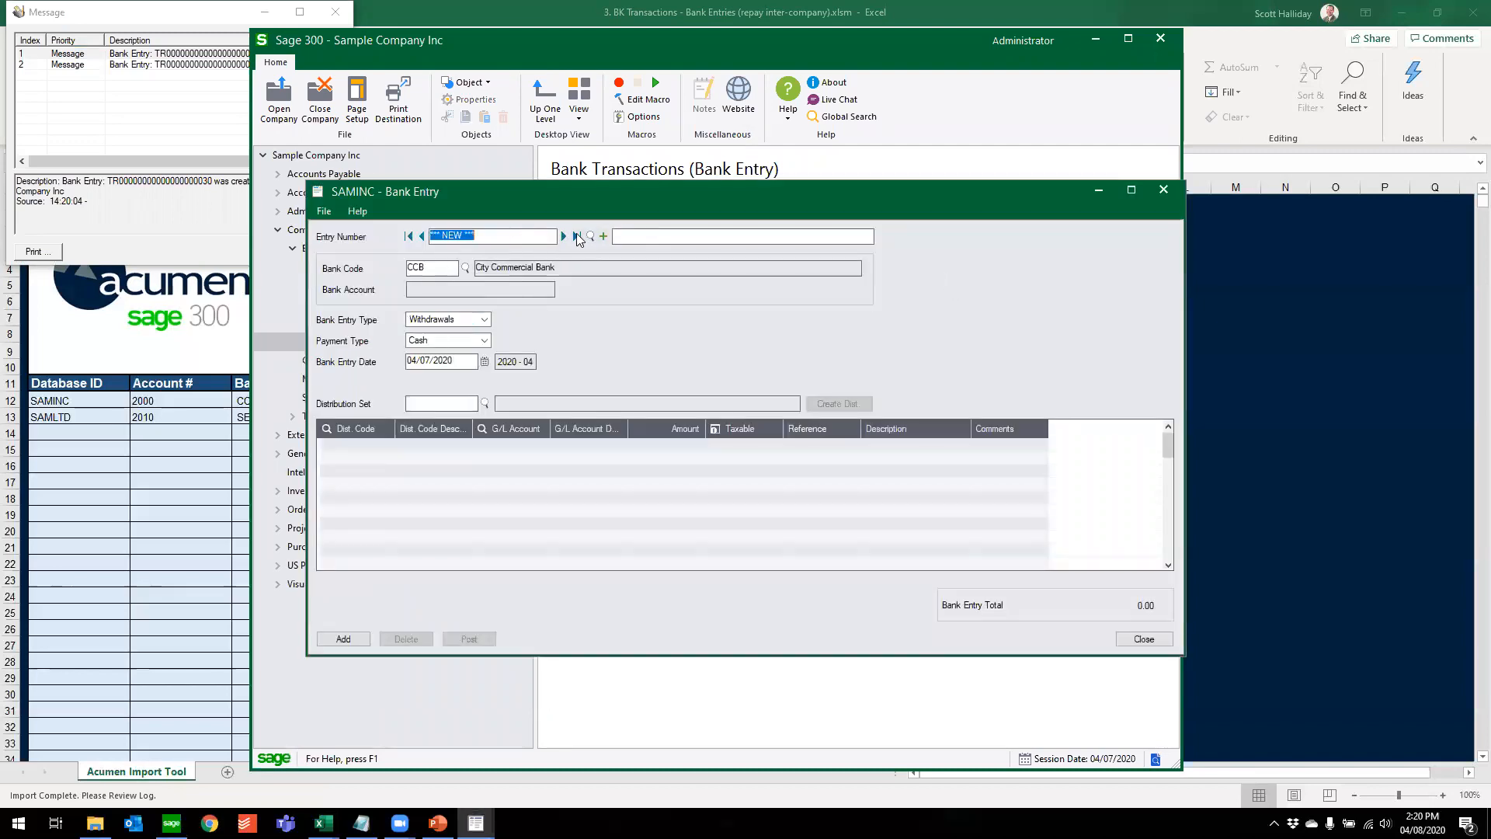
pyautogui.click(801, 467)
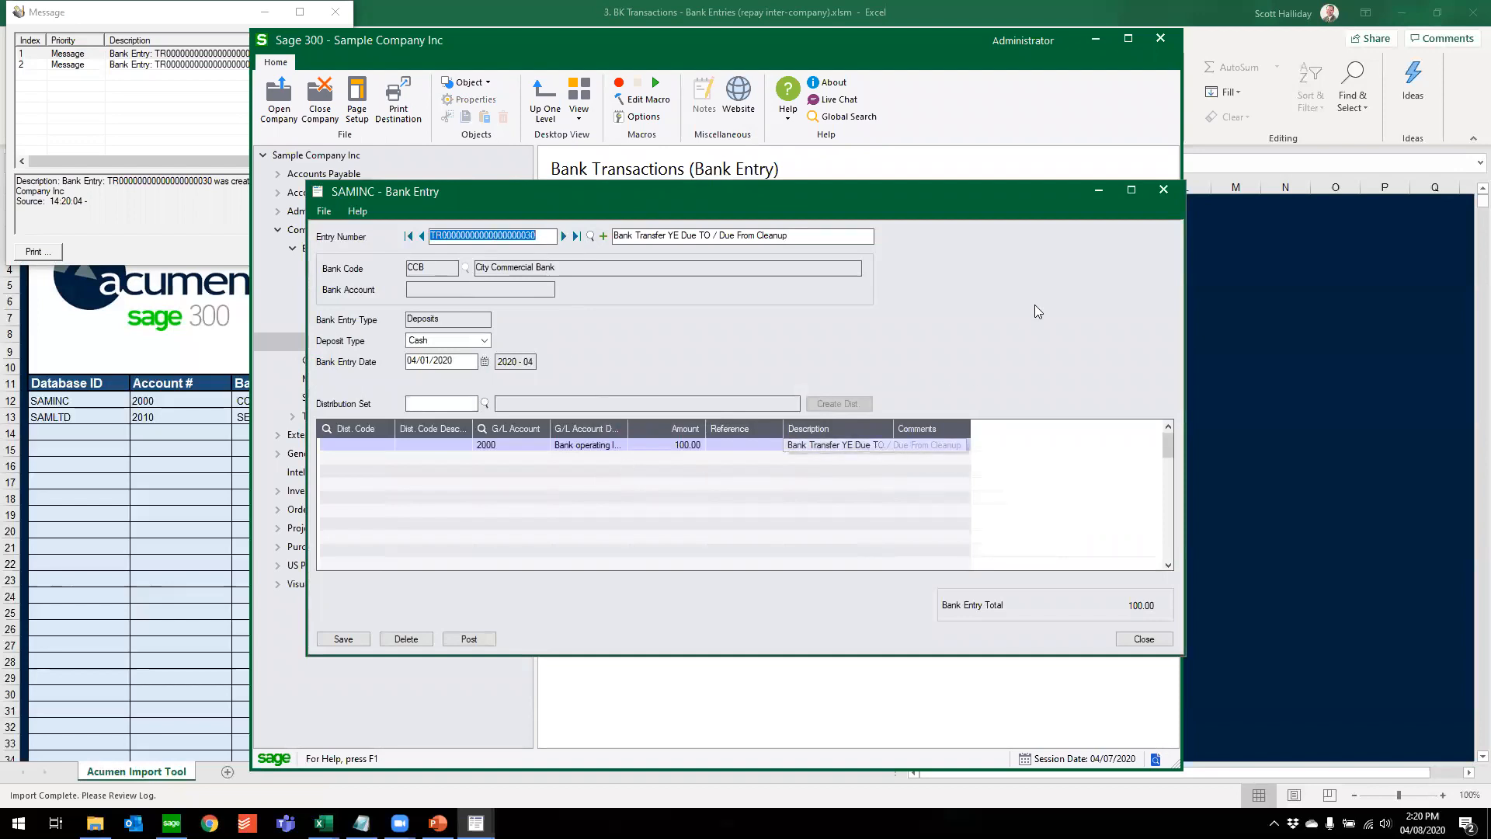
pyautogui.click(1163, 189)
pyautogui.click(201, 12)
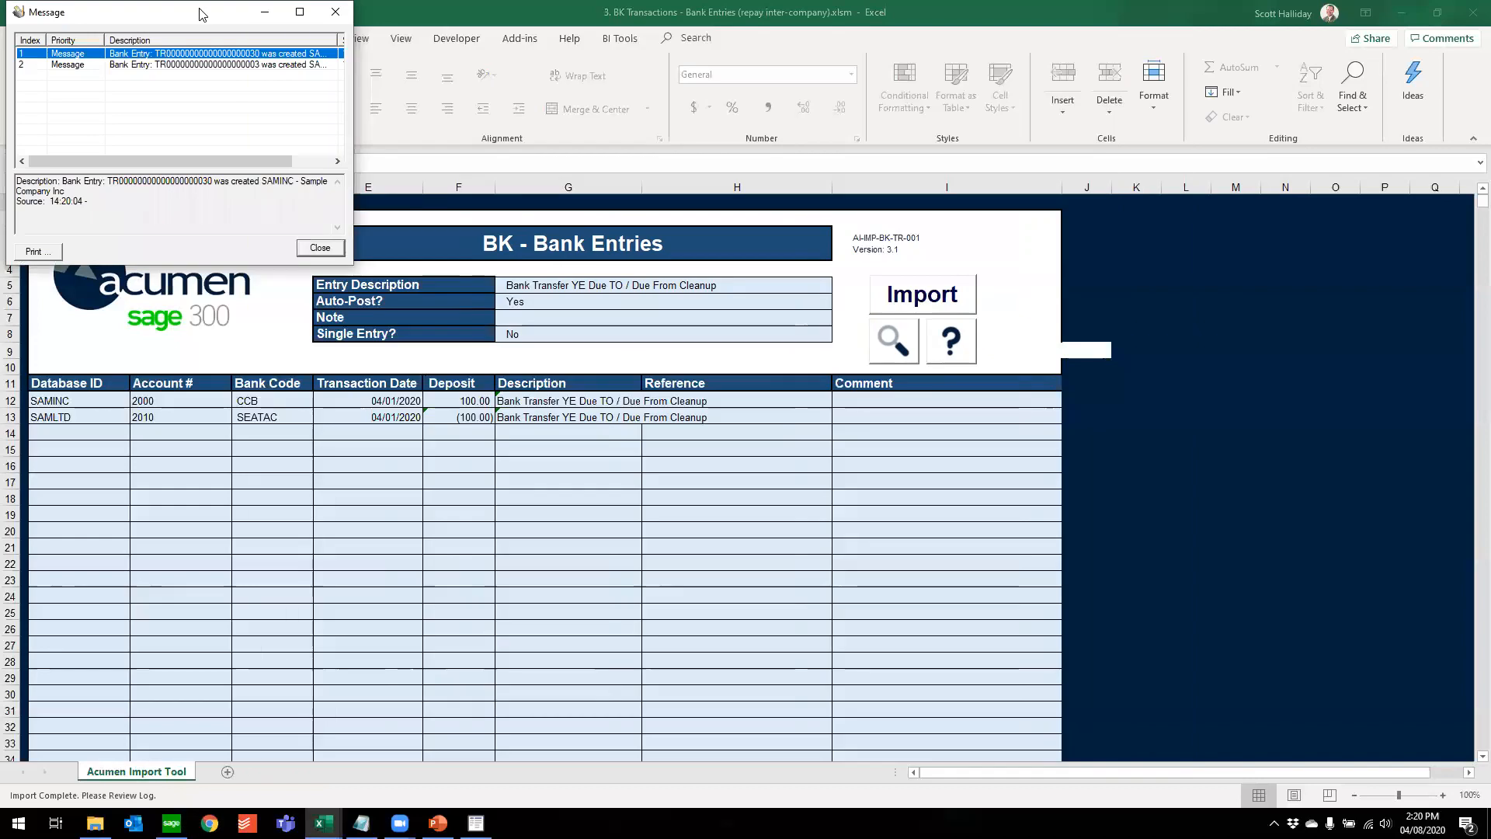
pyautogui.click(335, 12)
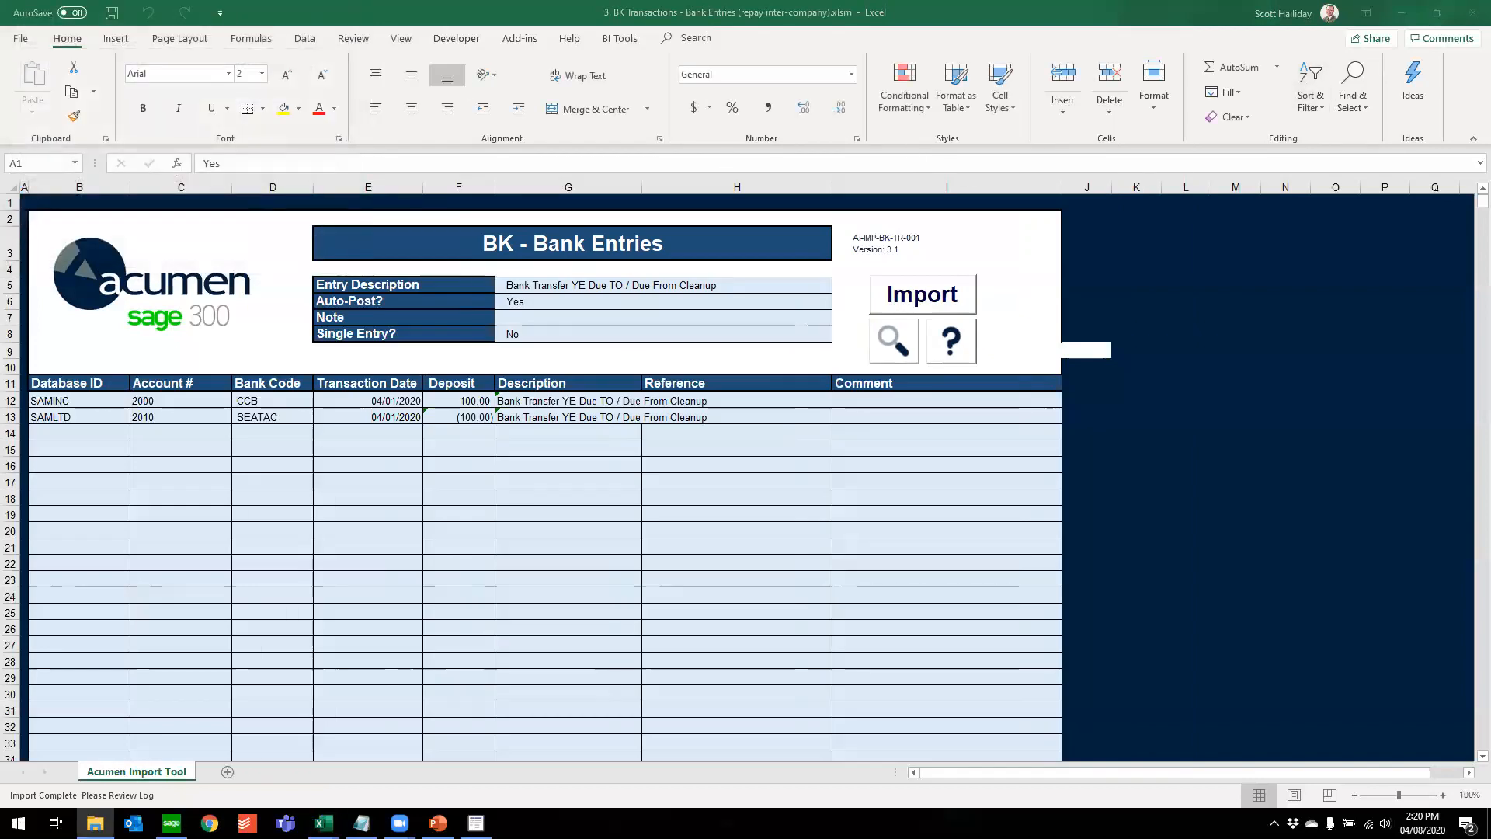
# Open the workbook 4. BK Transactions - Bank Entries (Monthly Car Leases) and examine its Single Entry? setting and the SAMINC deposit amounts
pyautogui.click(26, 204)
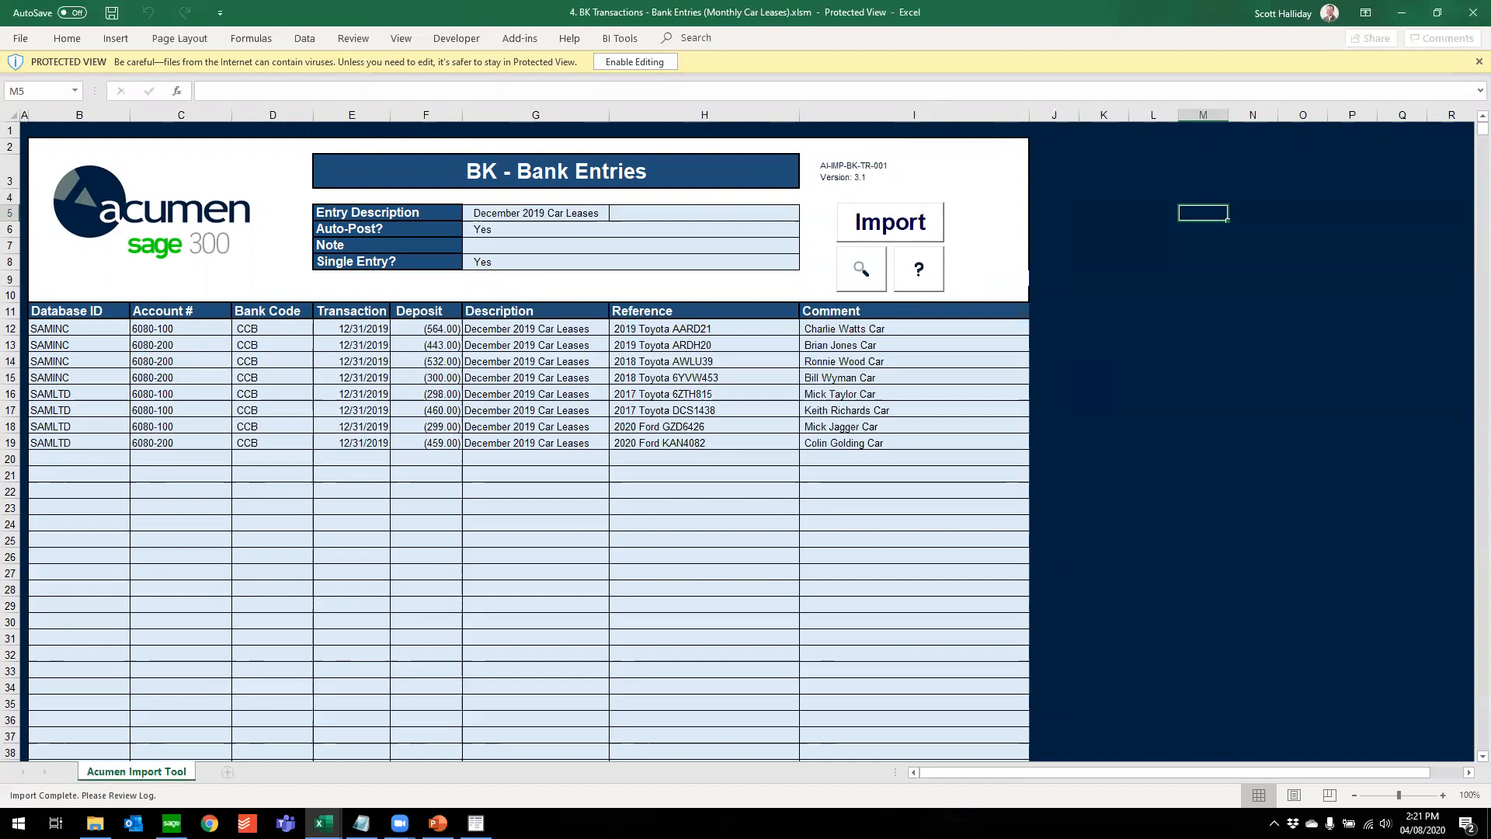
pyautogui.click(501, 270)
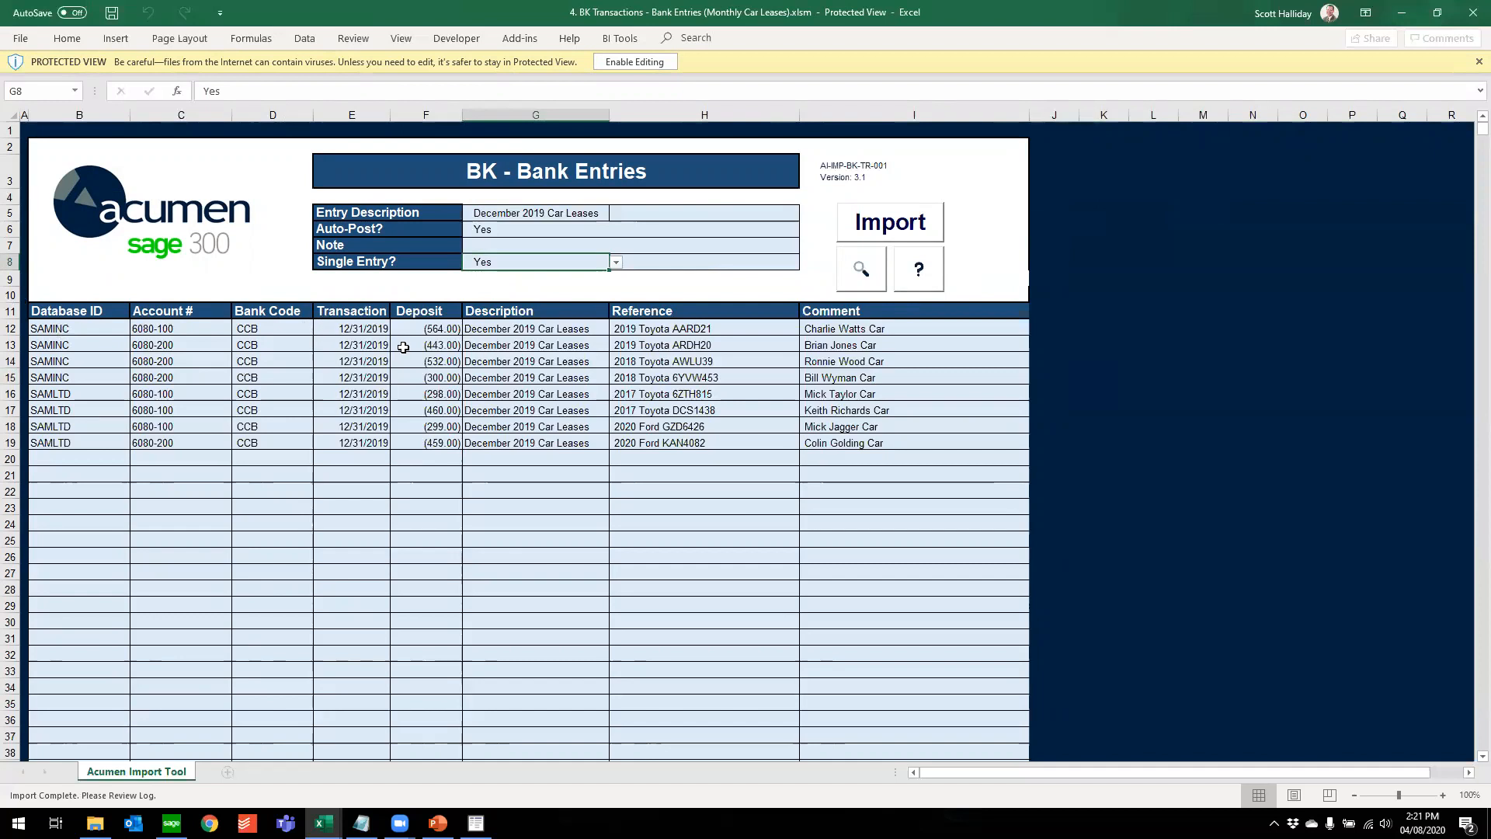
pyautogui.moveTo(417, 328); pyautogui.dragTo(401, 378)
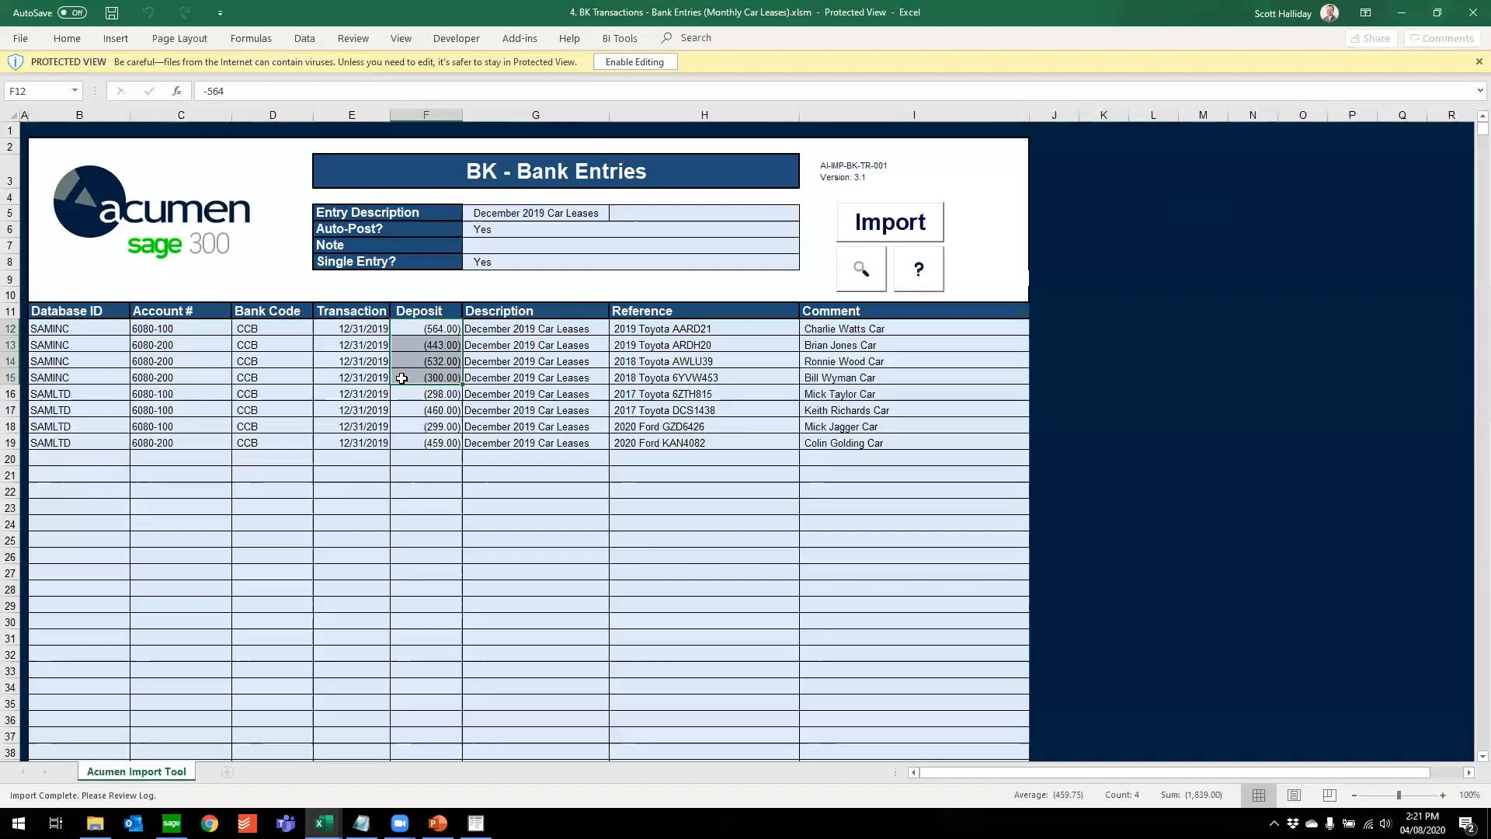
pyautogui.click(560, 262)
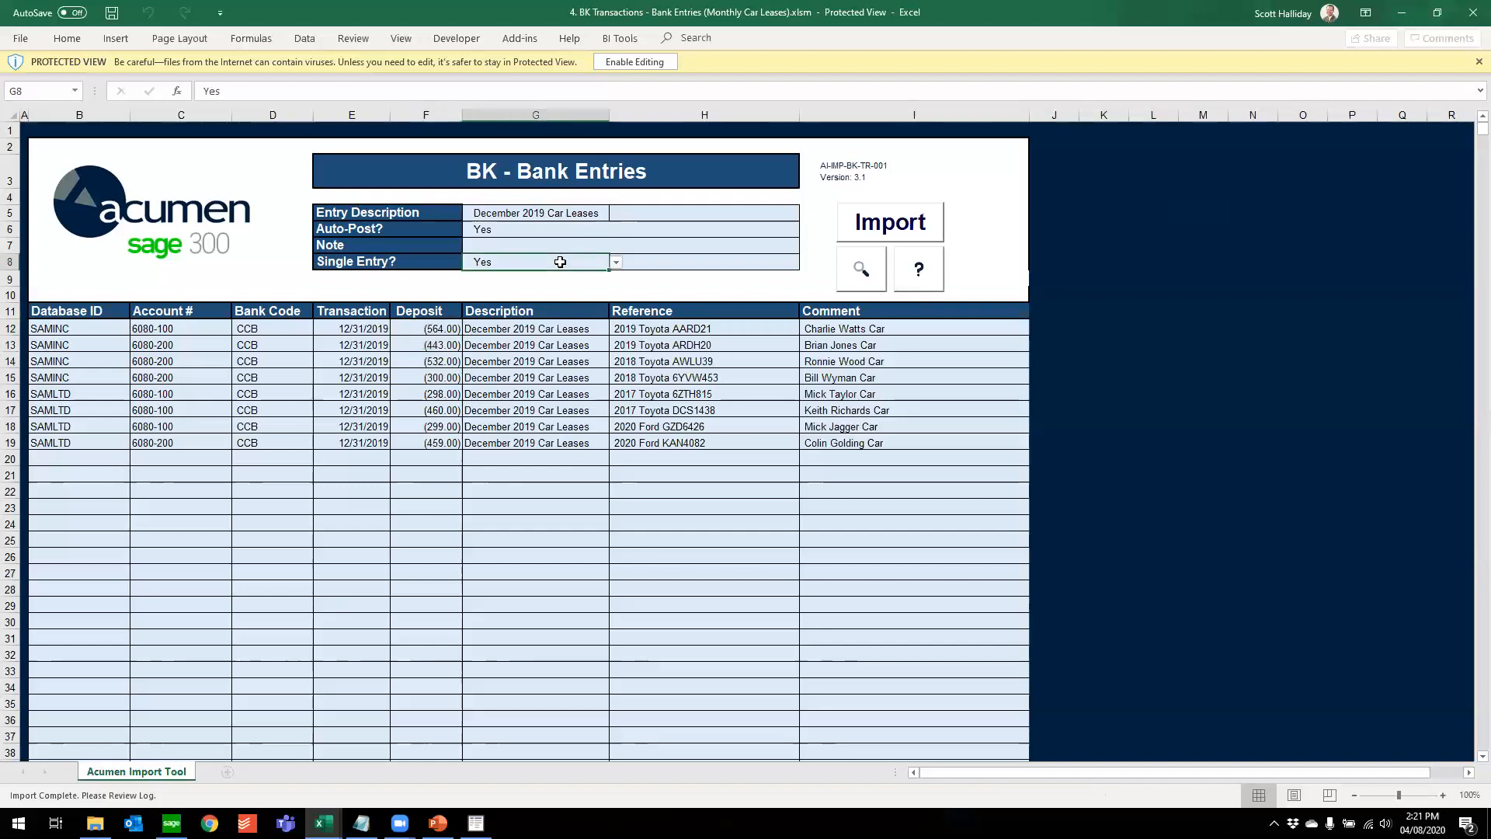
pyautogui.click(618, 265)
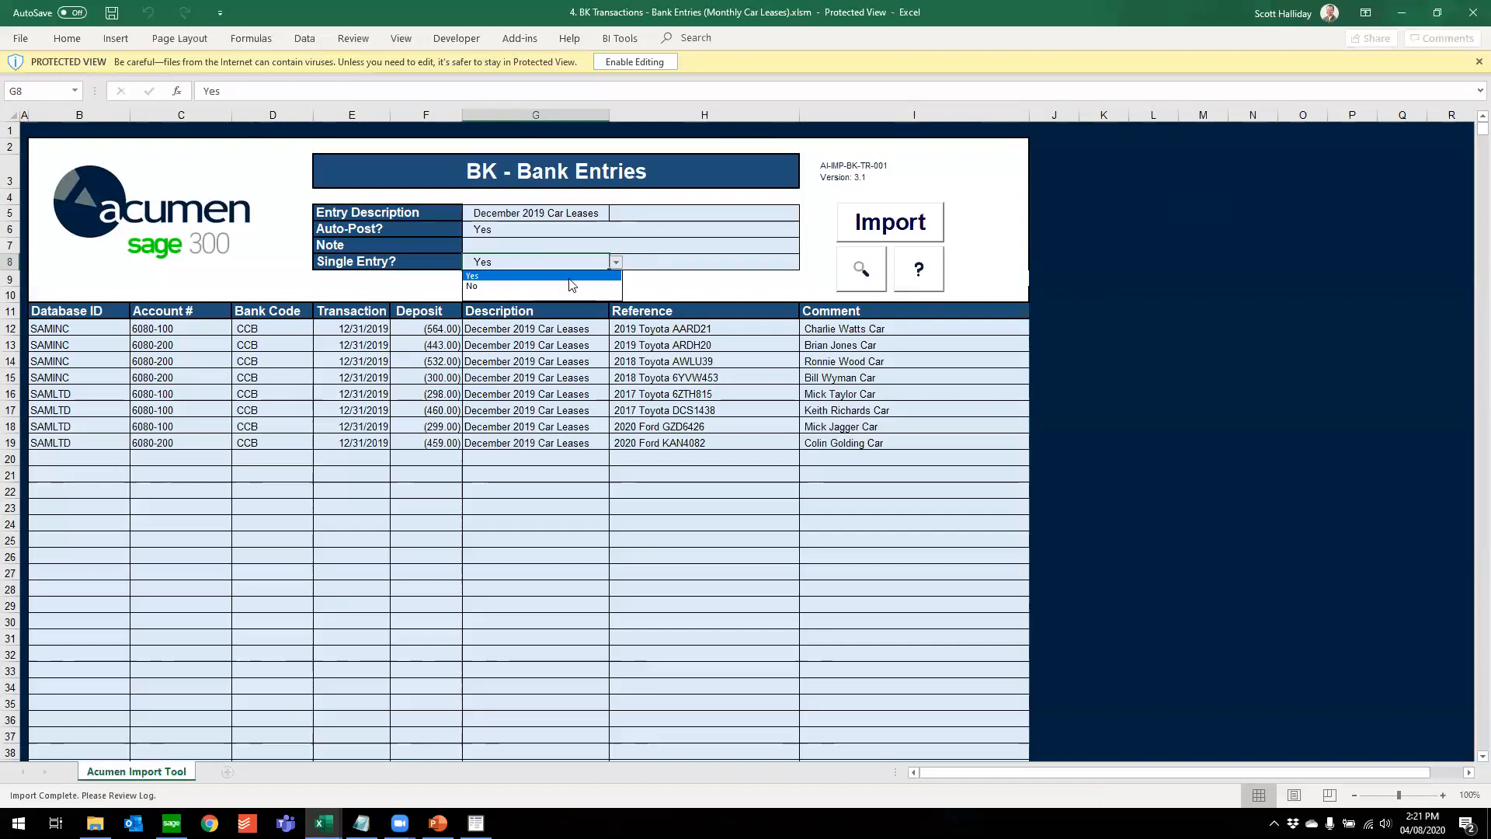
pyautogui.press('Escape')
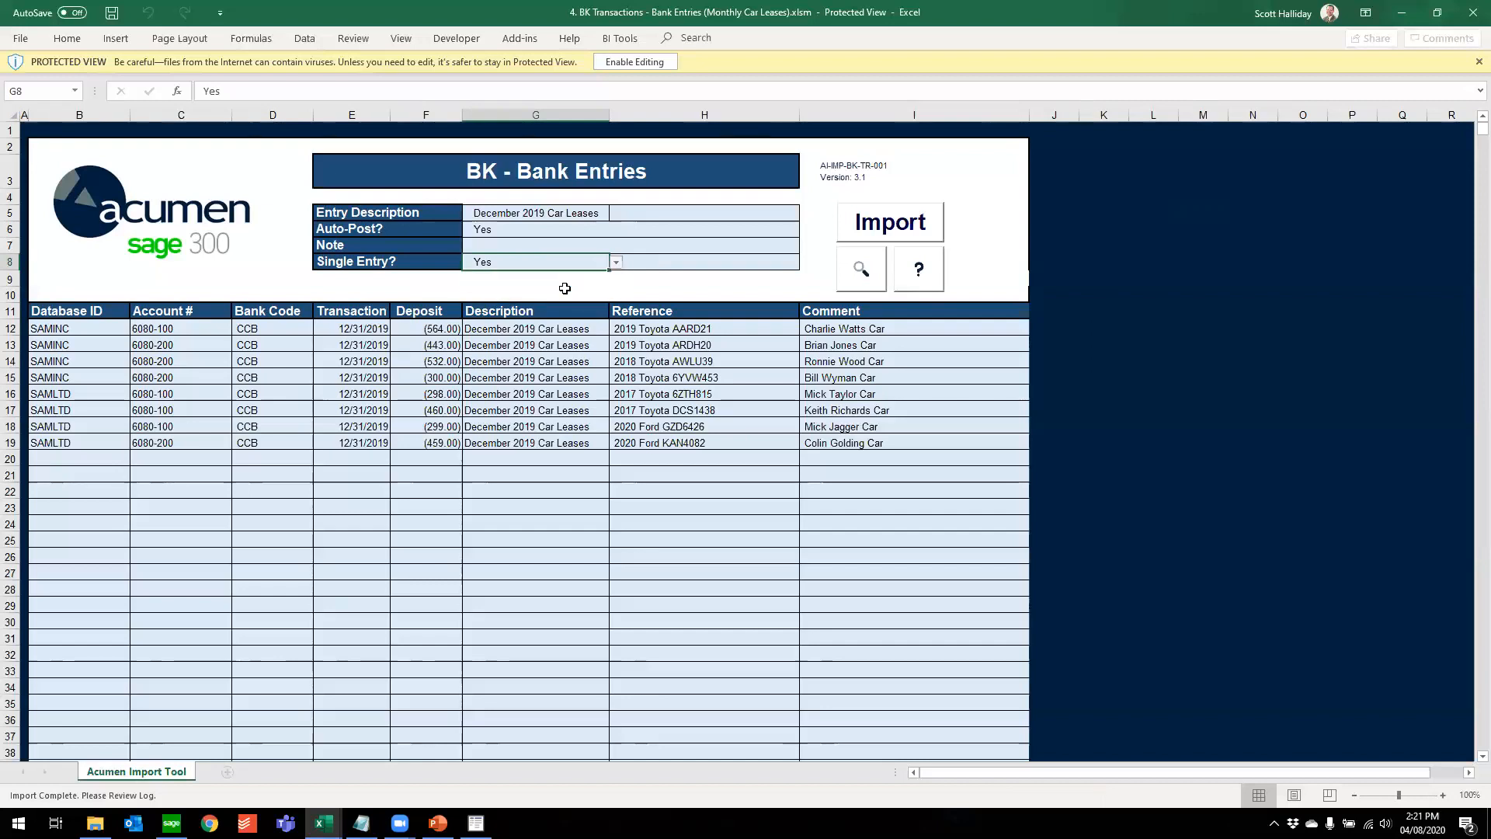
pyautogui.click(426, 331)
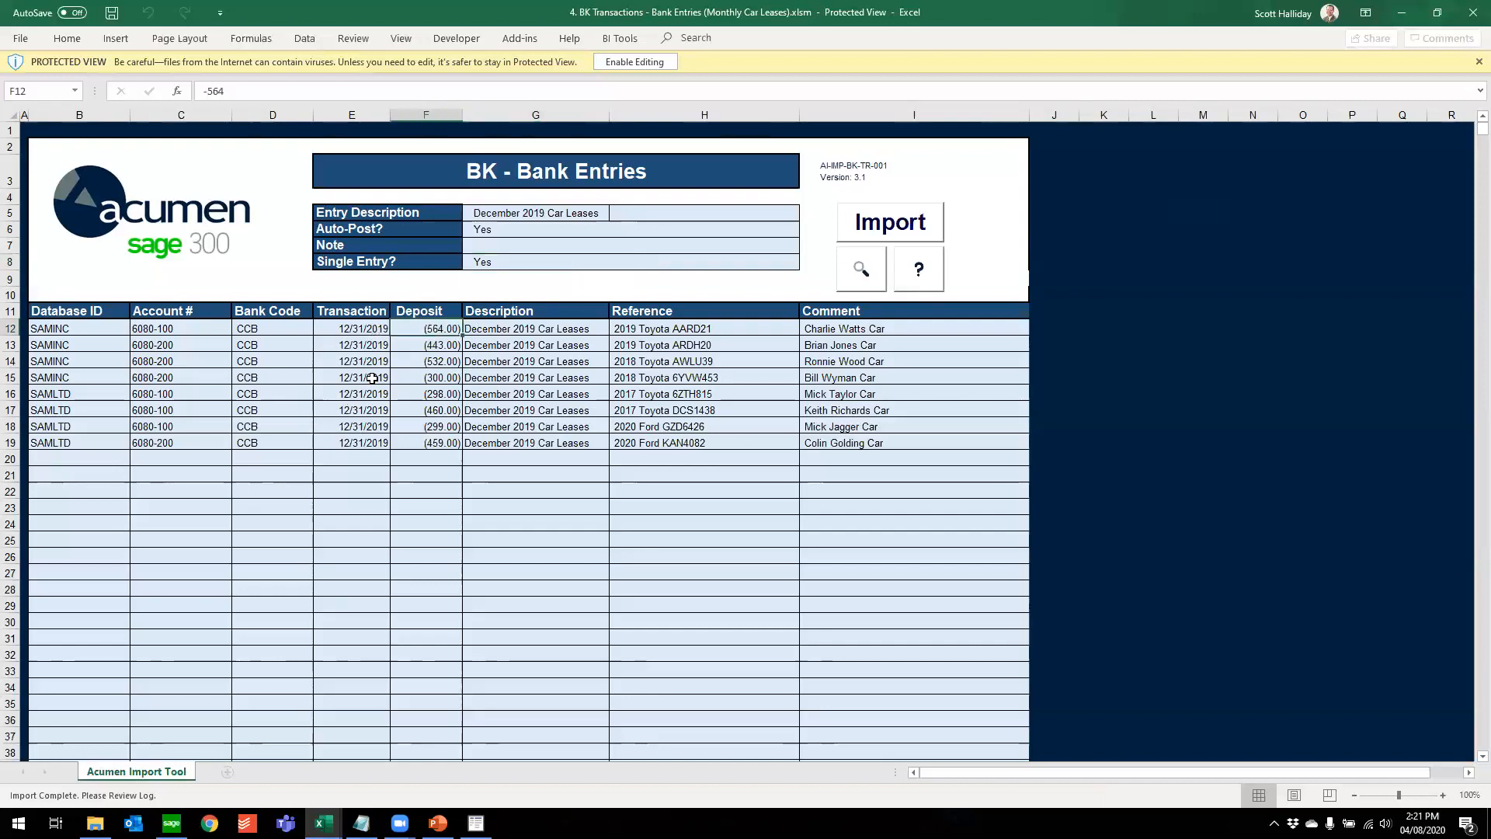
pyautogui.click(406, 343)
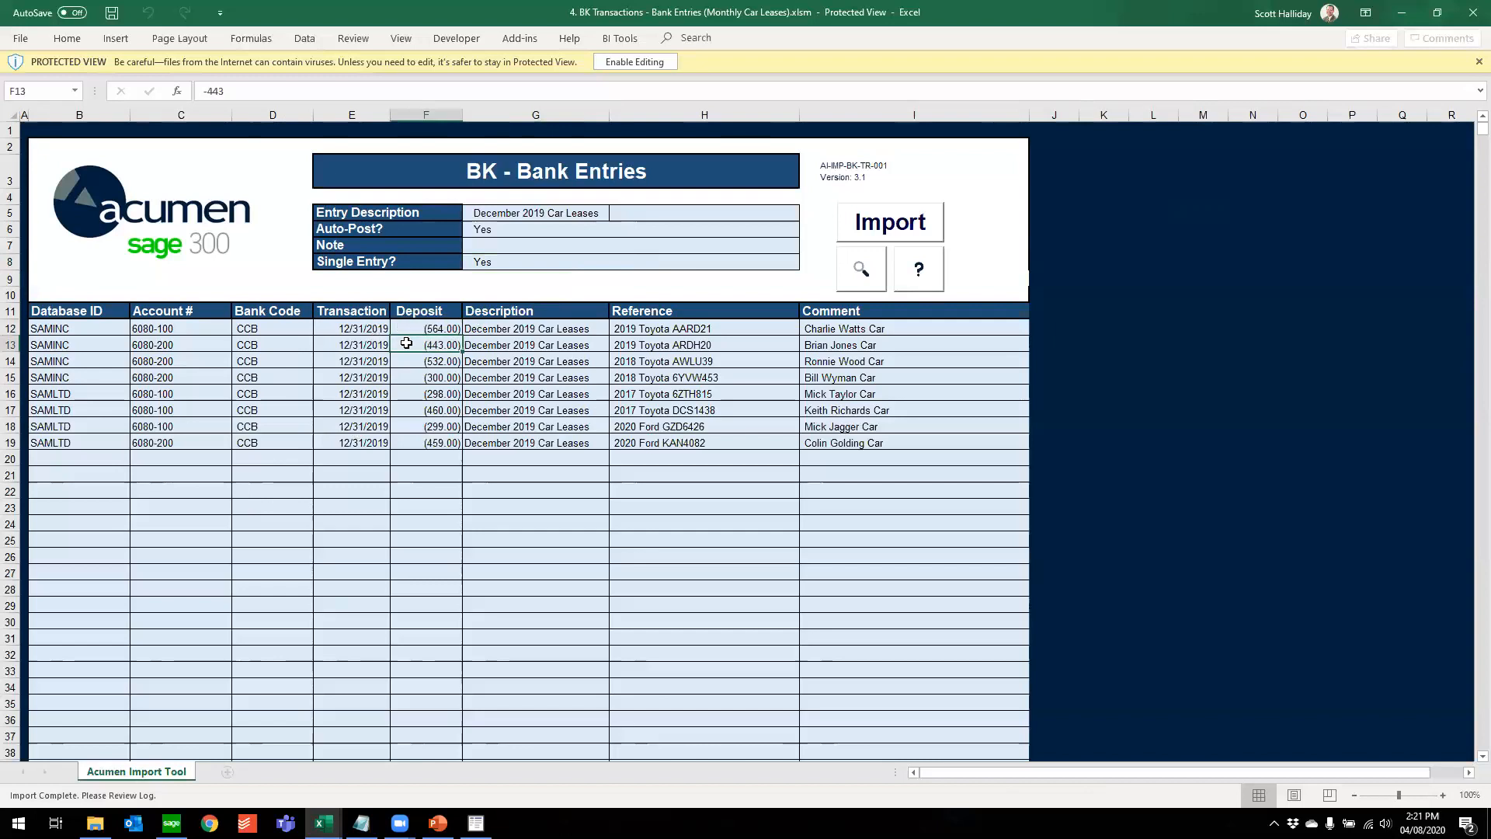
# Enable editing of the car leases workbook, set Single Entry? to No, and highlight the first two SAMINC lease rows in turn
pyautogui.click(534, 259)
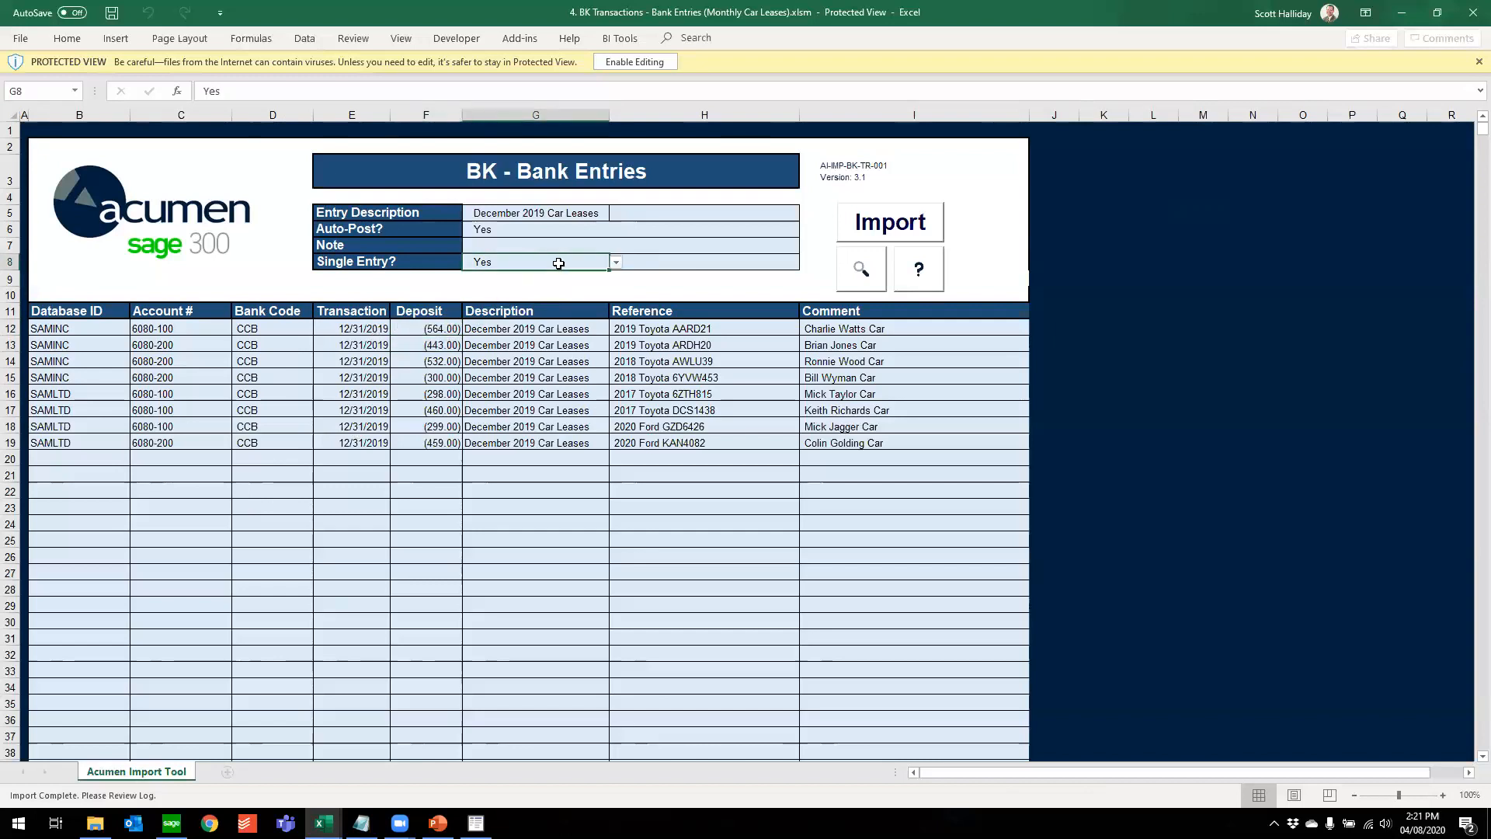
pyautogui.click(615, 262)
pyautogui.click(600, 285)
pyautogui.click(616, 262)
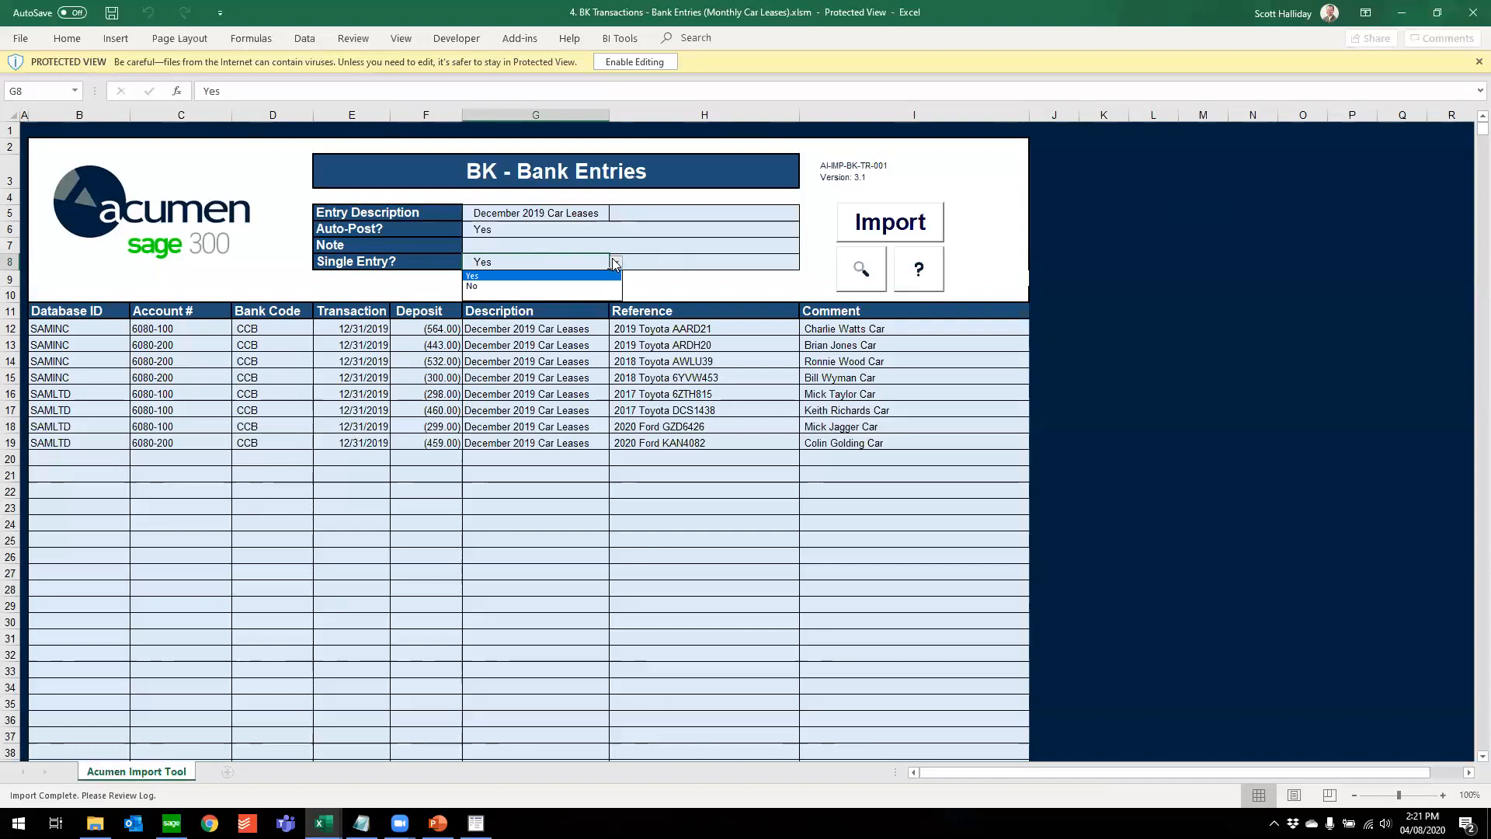
pyautogui.click(619, 65)
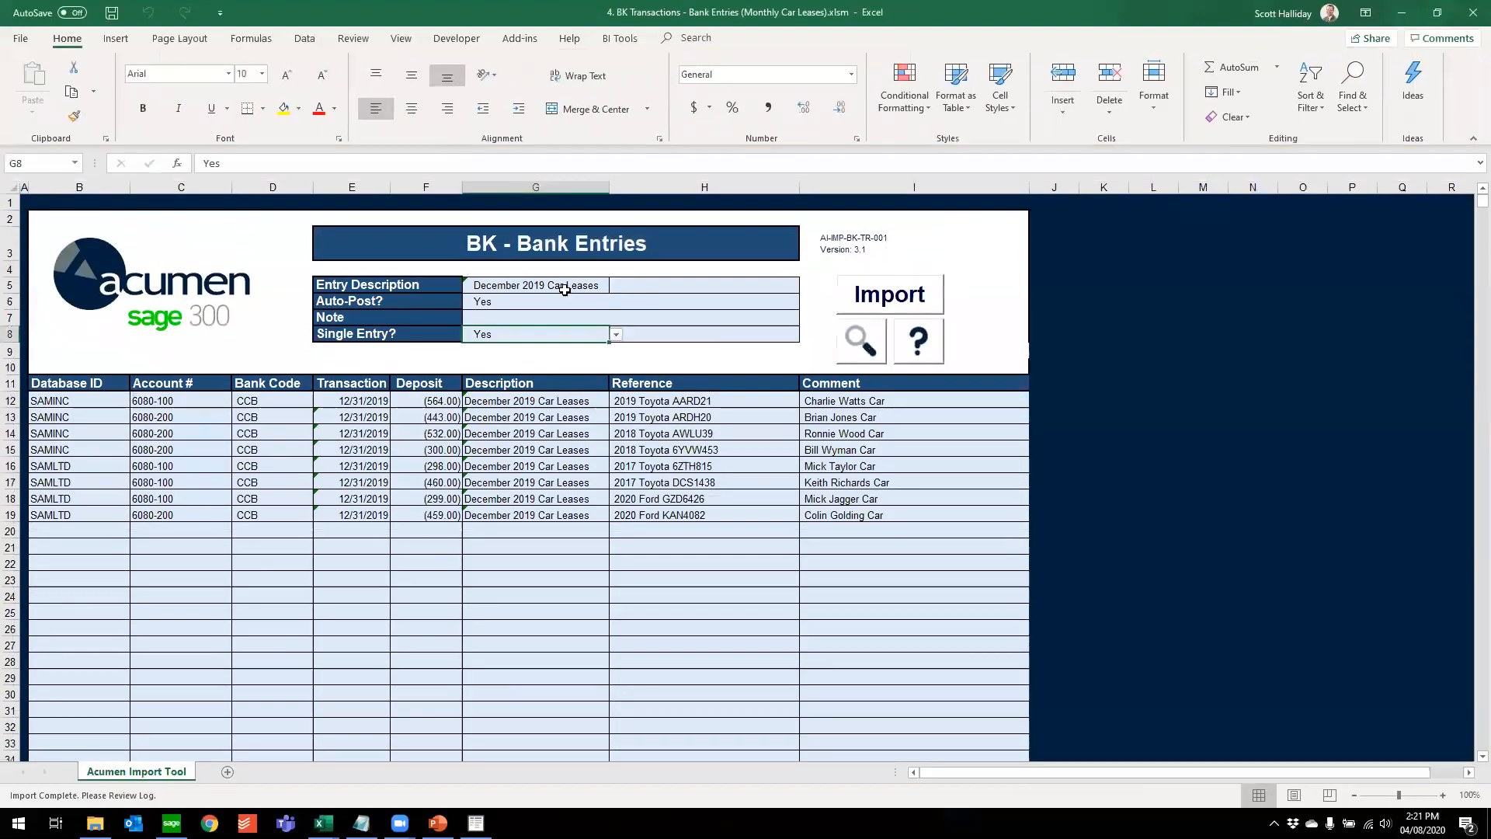
pyautogui.click(616, 335)
pyautogui.click(571, 353)
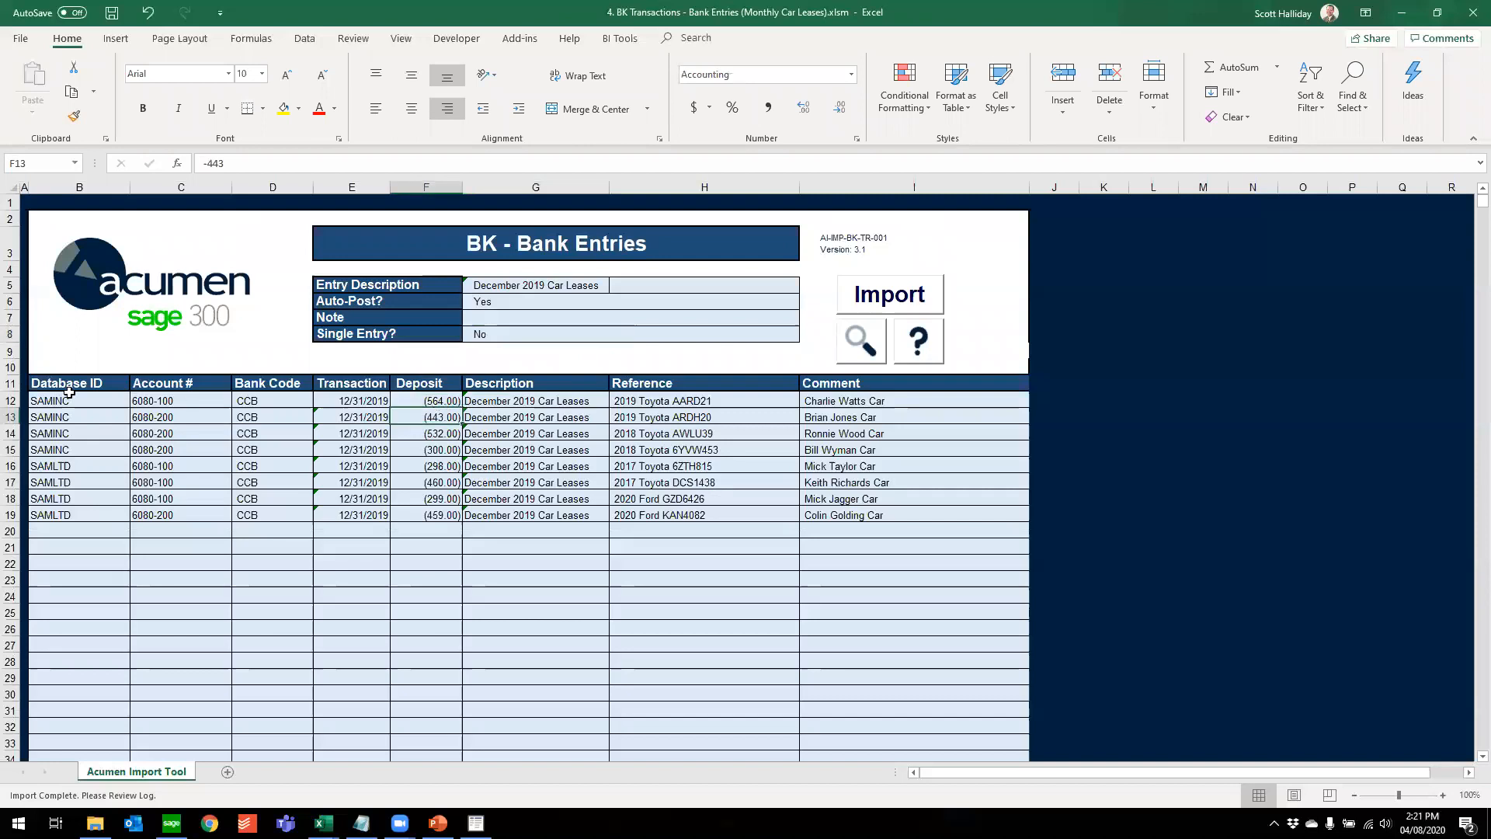
pyautogui.click(12, 399)
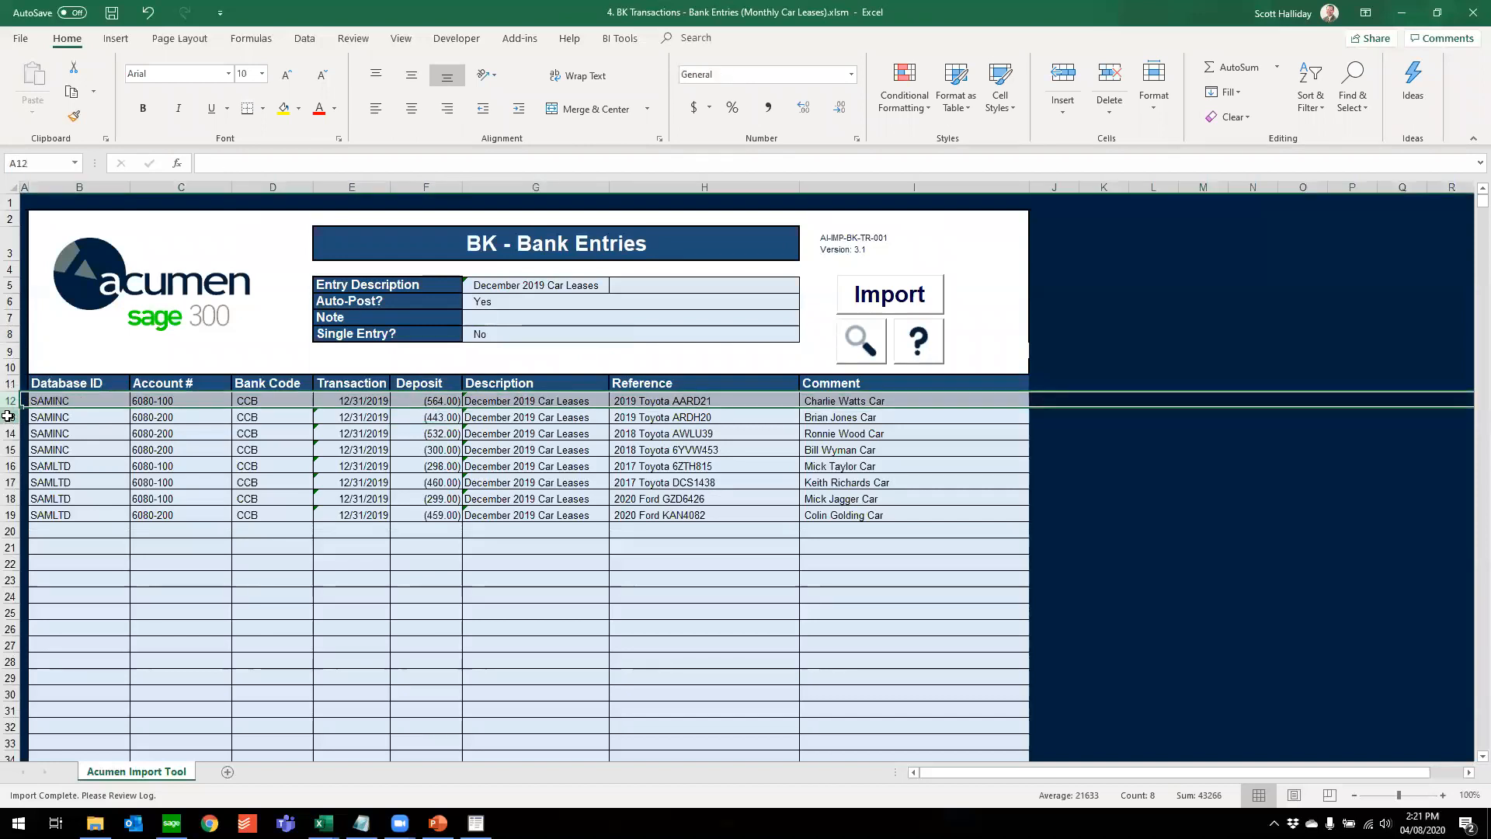
pyautogui.click(11, 417)
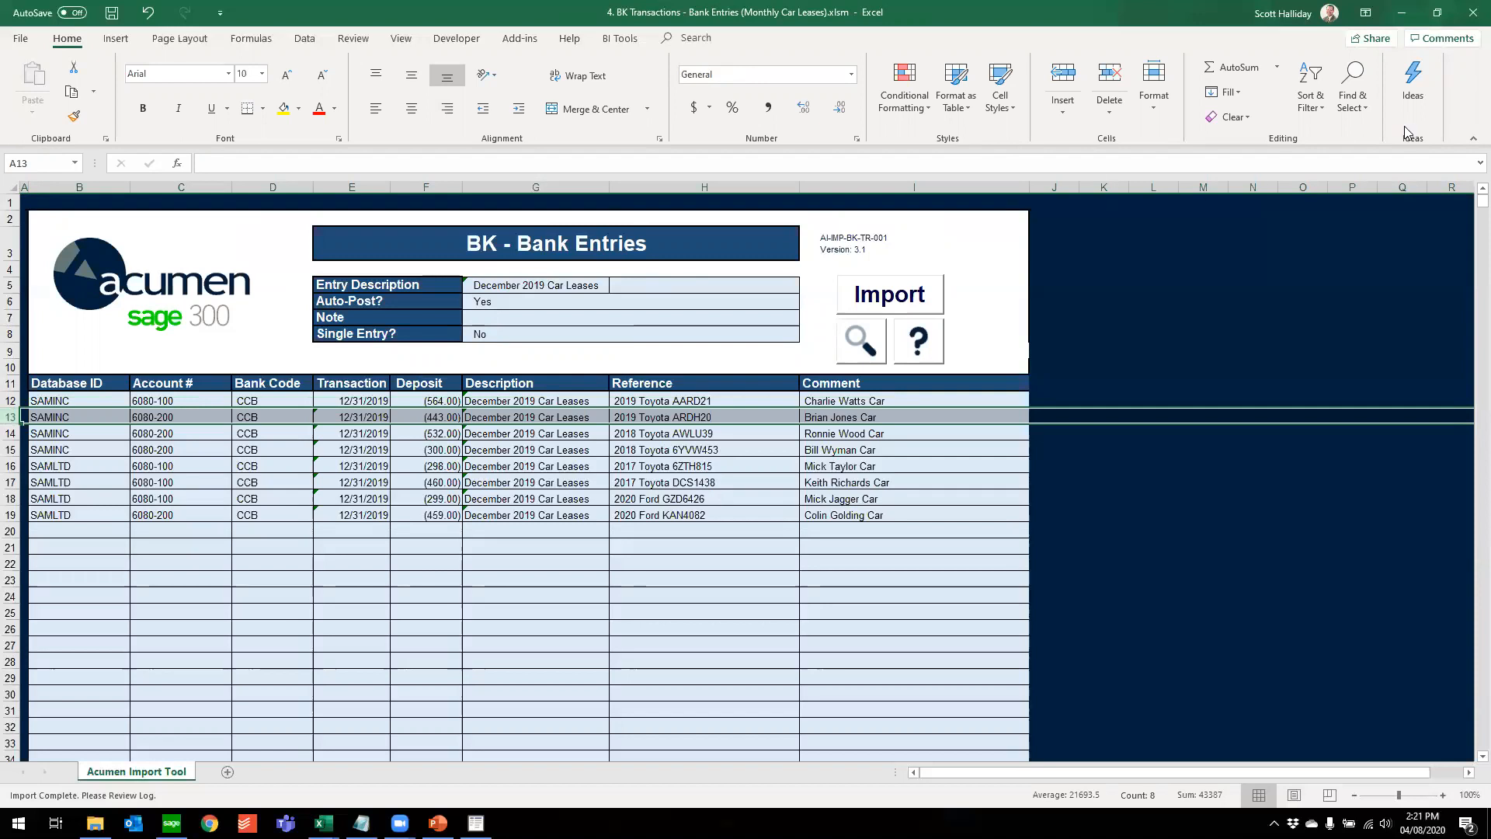
# Move out of the car leases workbook and open the workbook 5. PO Entry - Update Arrival dates
pyautogui.click(1438, 19)
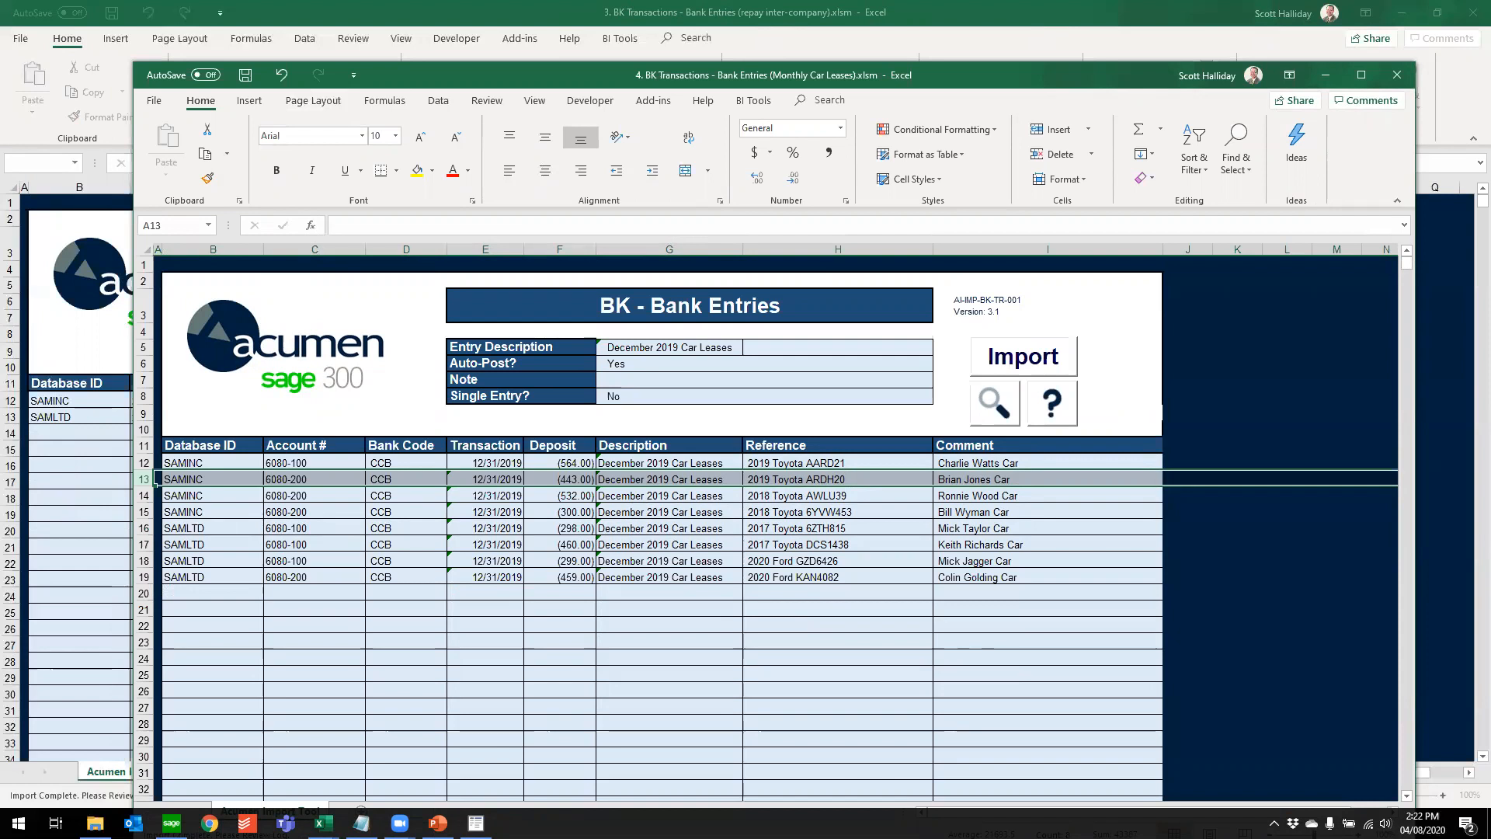
pyautogui.hotkey('alt', 'Tab')
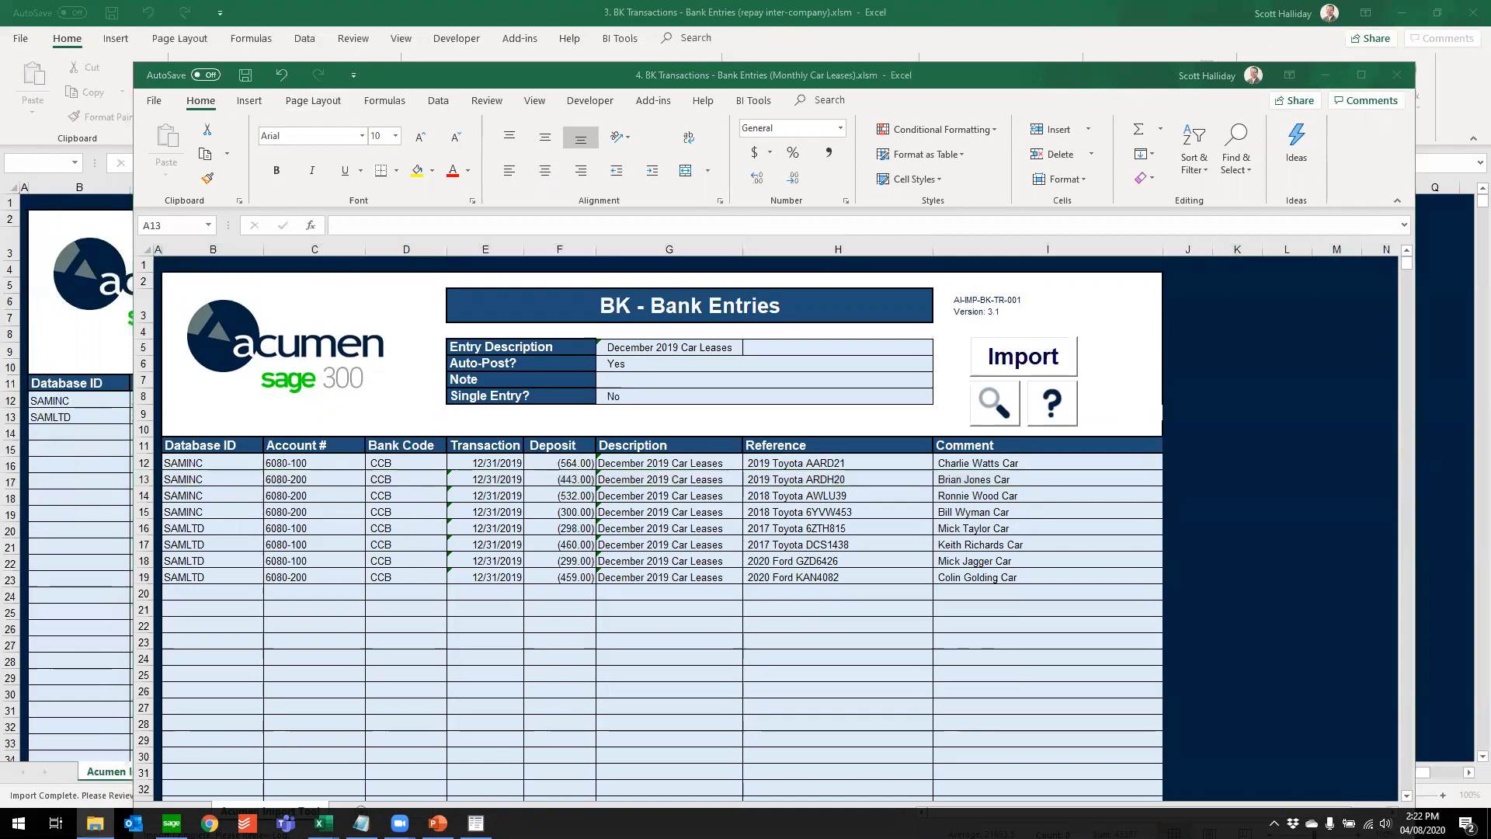
pyautogui.hotkey('alt', 'Tab')
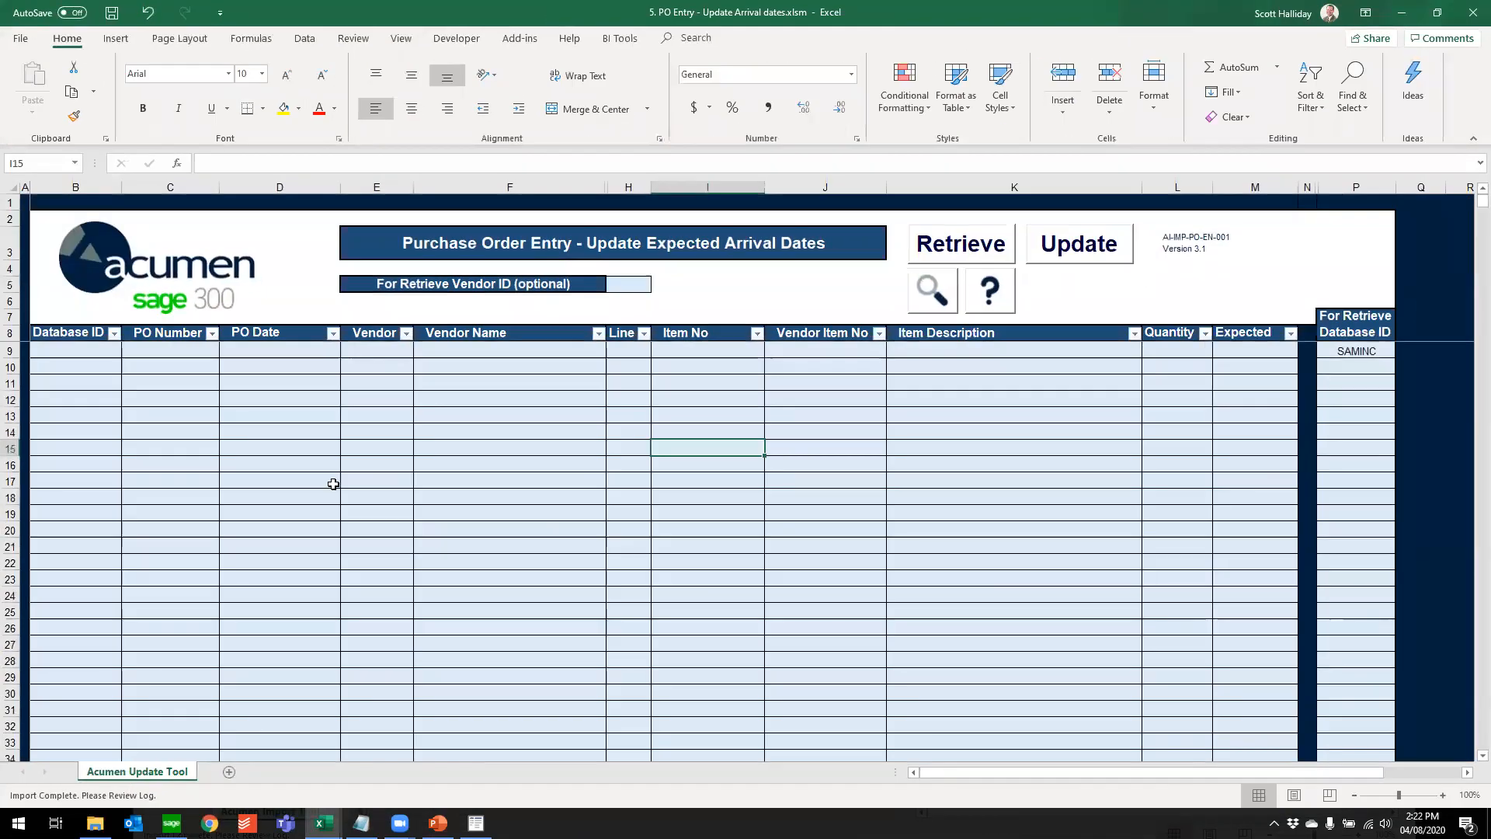
# Switch to Sage 300 and open Purchase Order Entry from the P/O Transactions of the Purchase Orders module
pyautogui.click(170, 821)
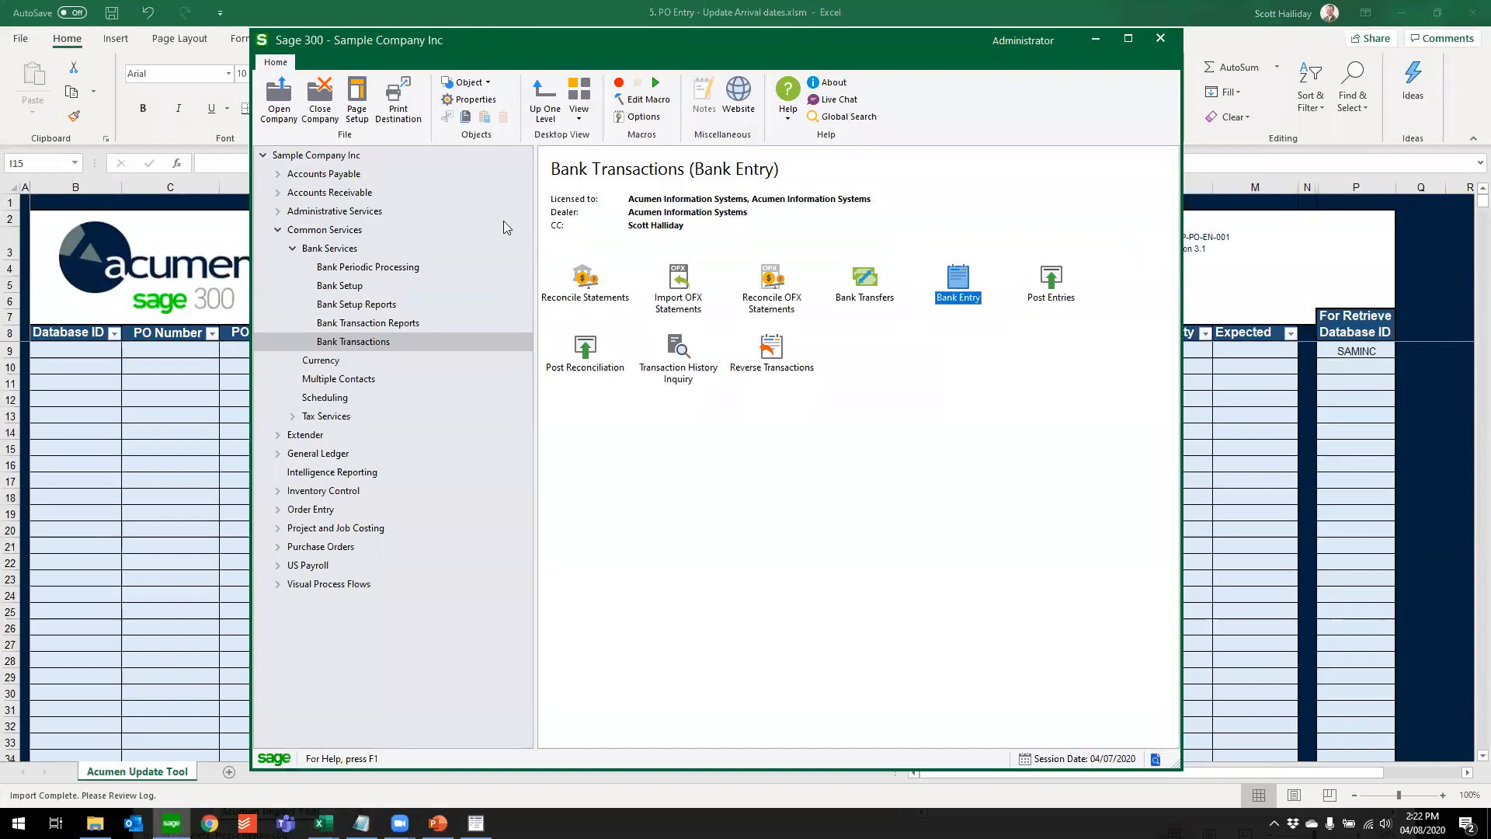
pyautogui.click(278, 230)
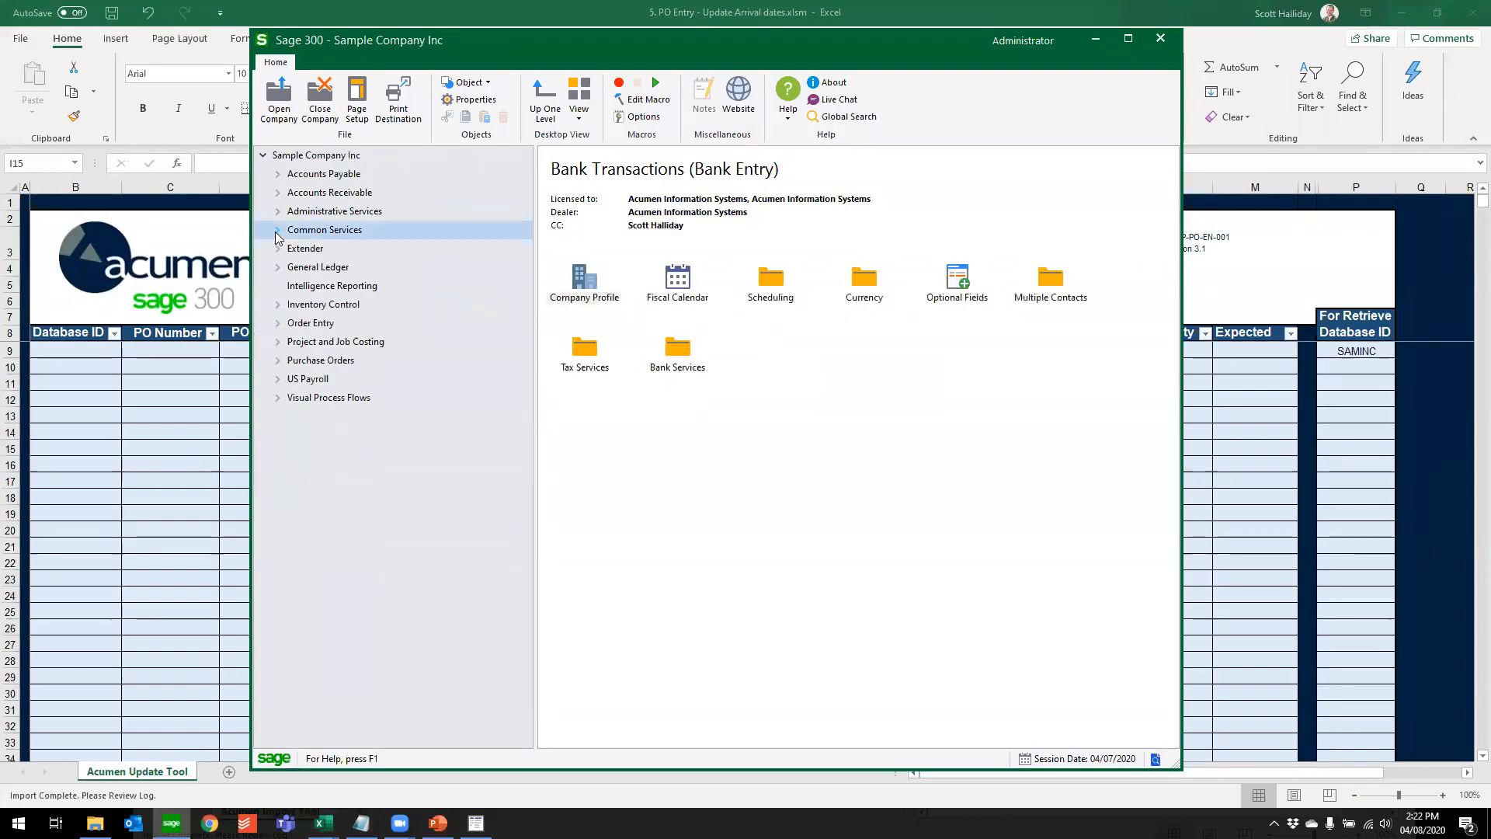
pyautogui.click(278, 360)
pyautogui.click(368, 510)
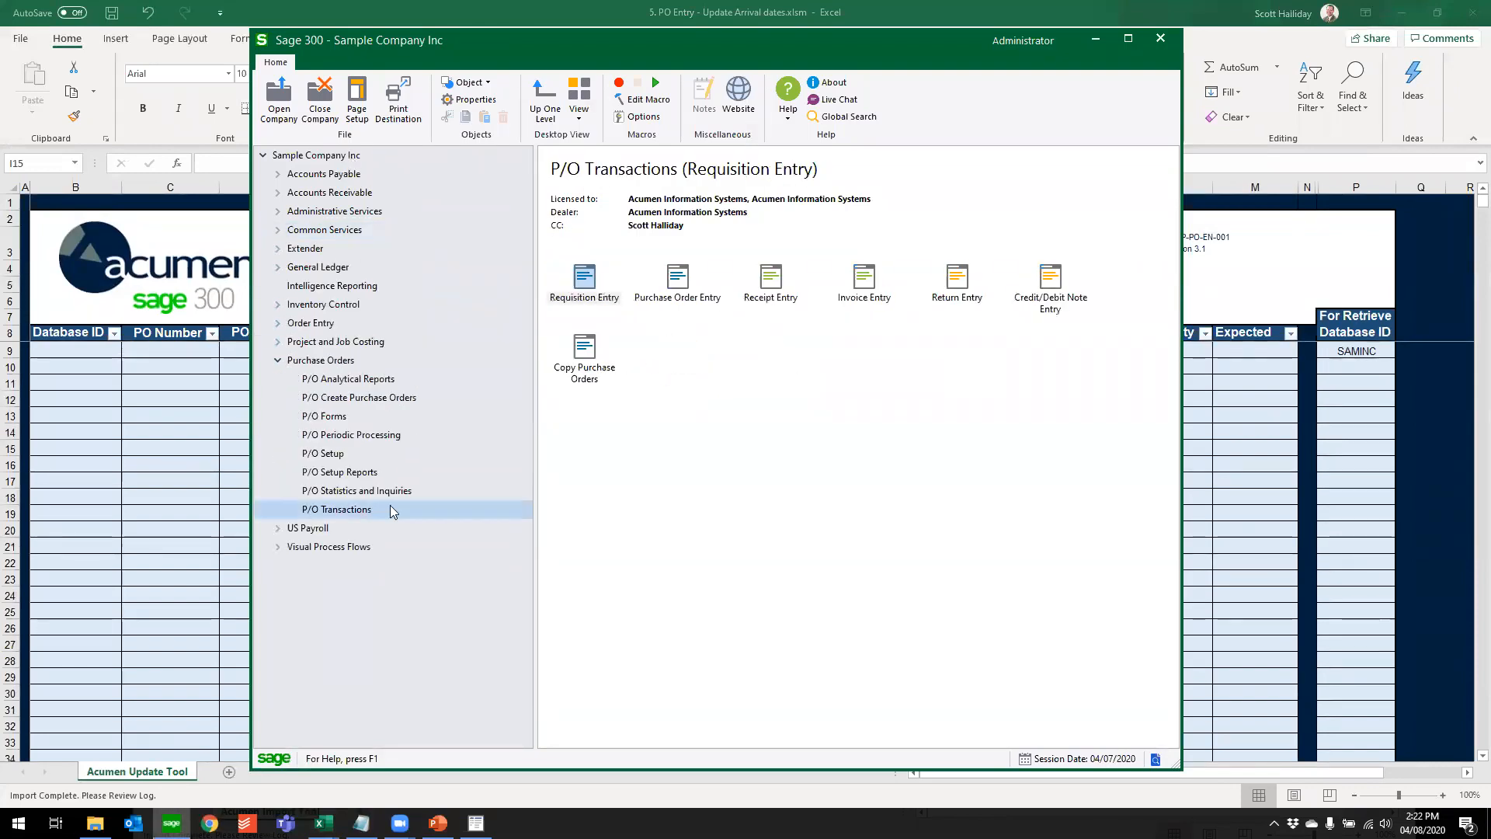
pyautogui.click(672, 279)
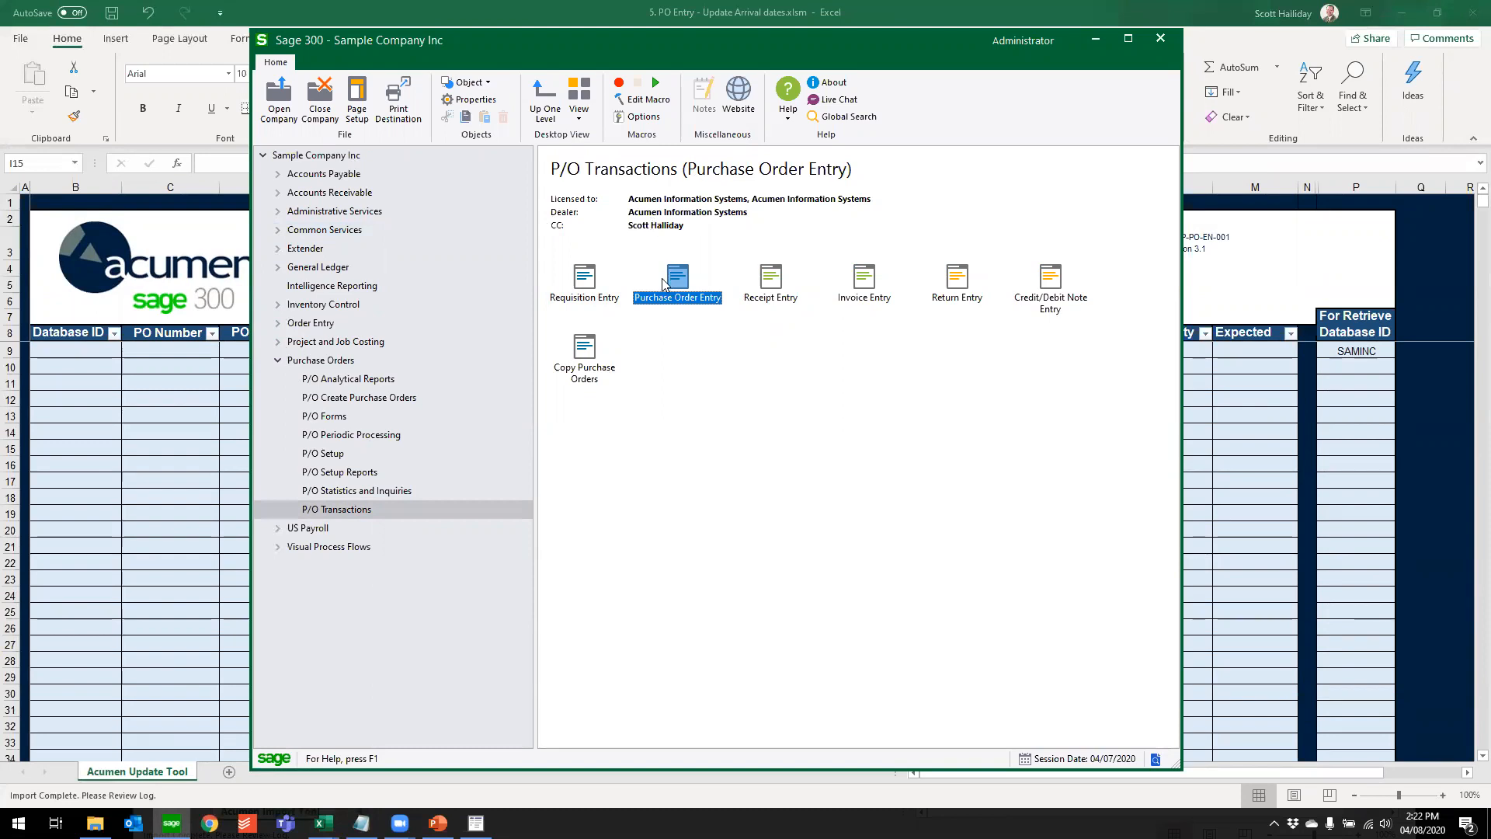
pyautogui.doubleClick(688, 279)
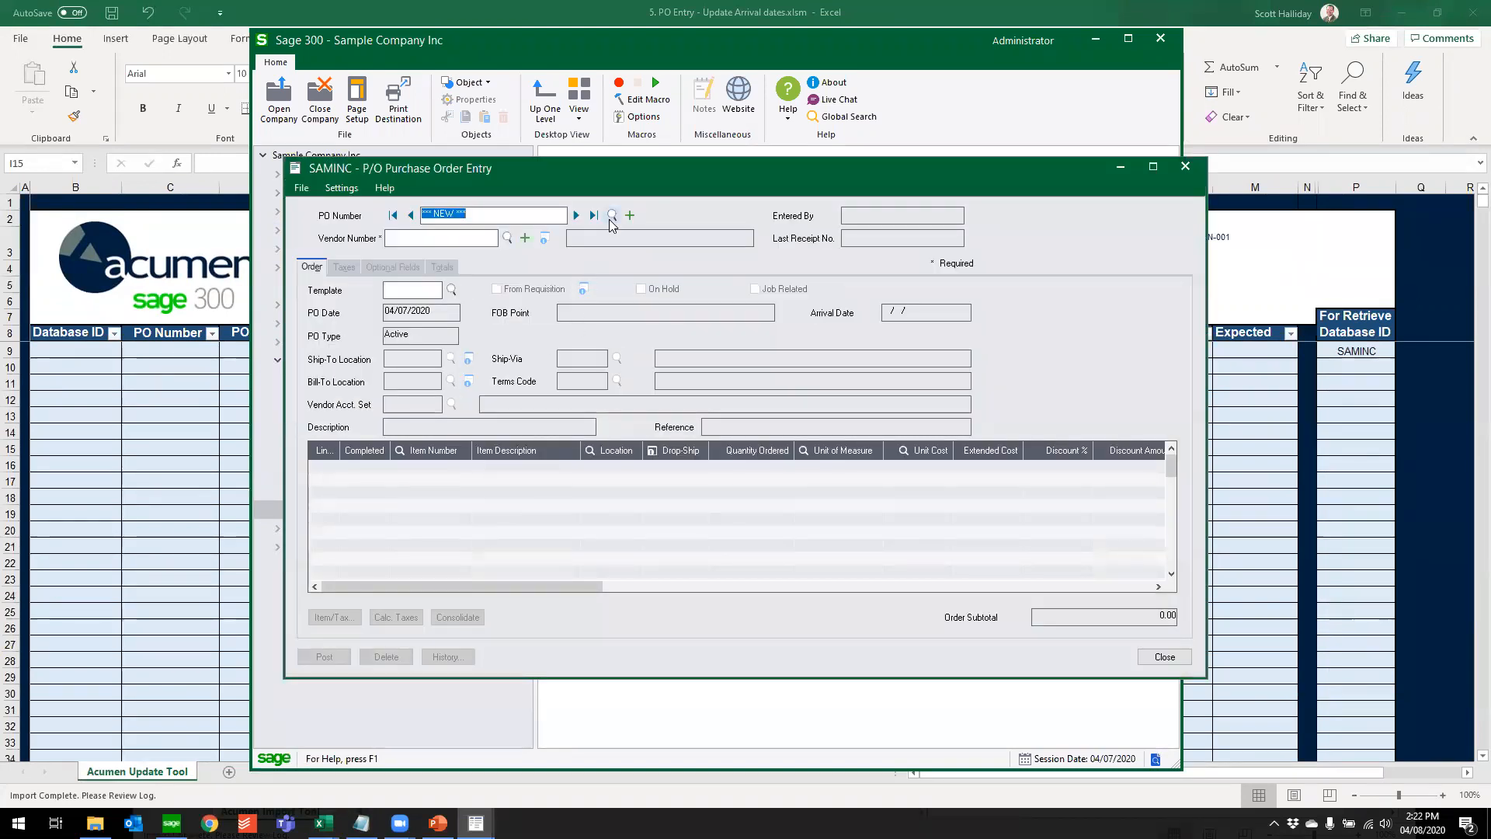
# Search the purchase orders in the PO Number finder for those whose Vendor contains 1200
pyautogui.click(610, 224)
pyautogui.click(205, 134)
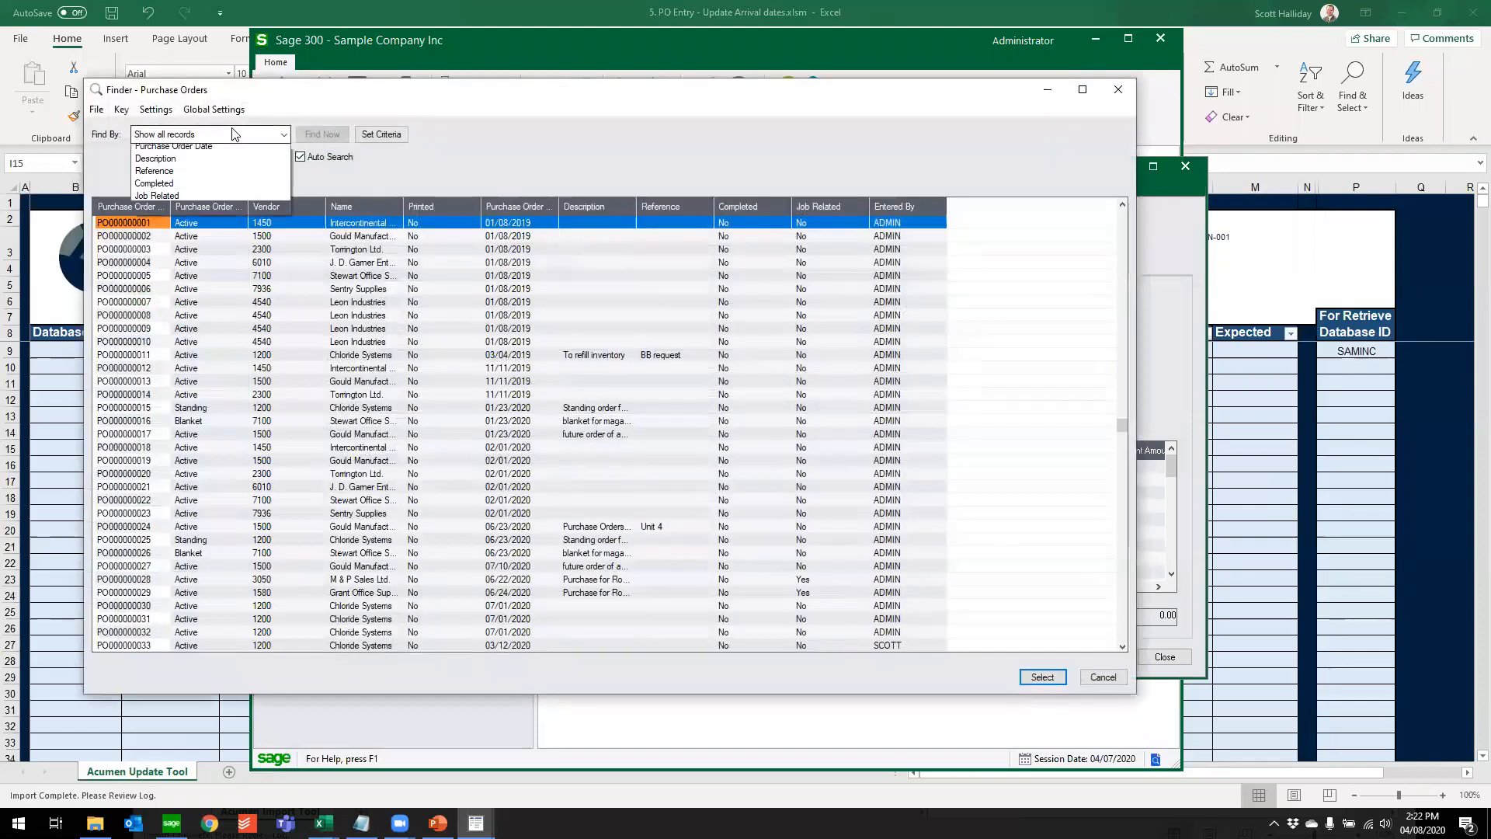
pyautogui.click(208, 188)
pyautogui.write('1200')
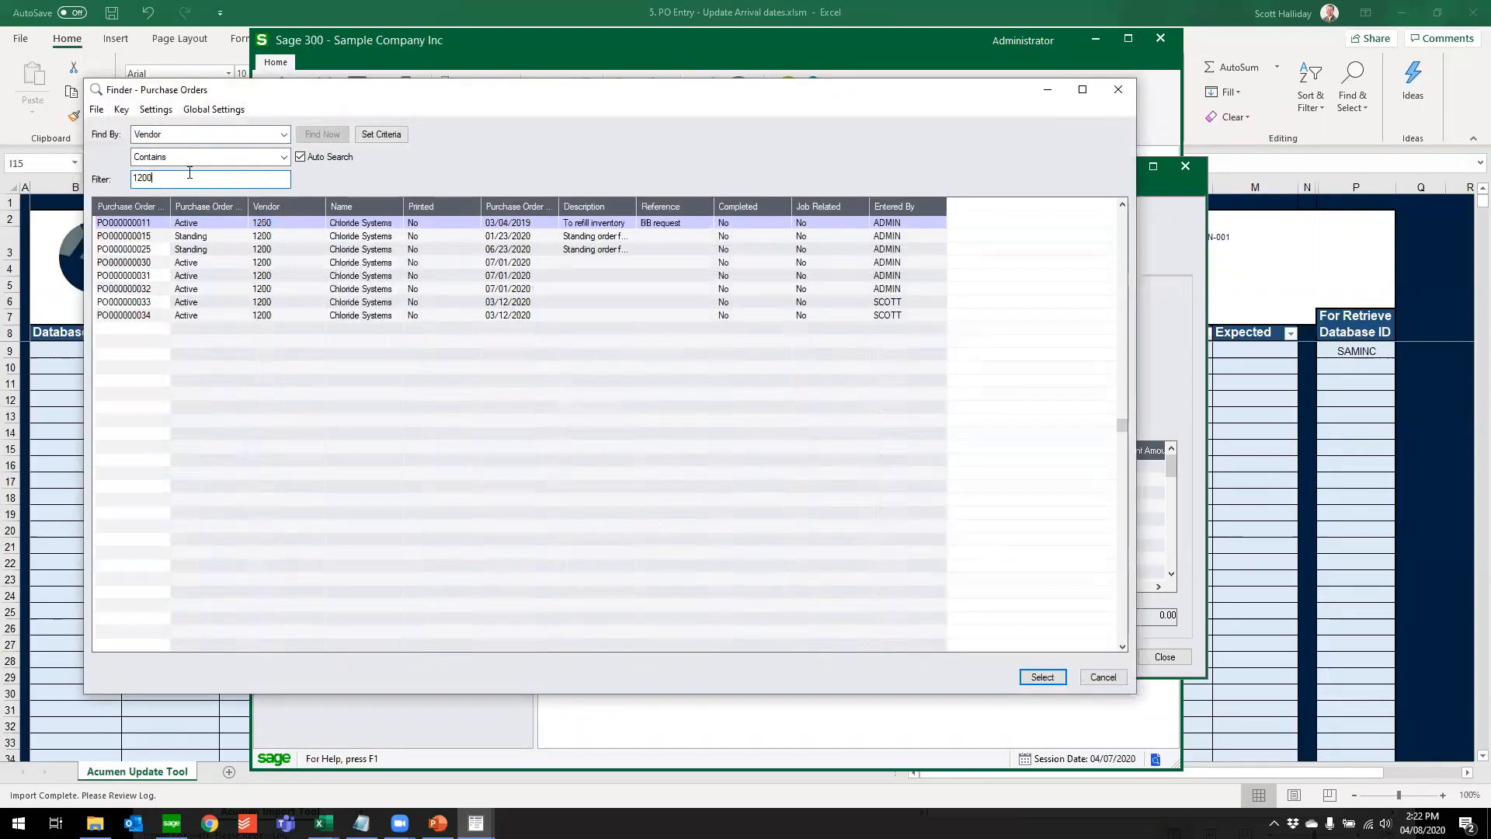
# Open the last listed Chloride Systems purchase order and set its Halogen Desk Light line's expected arrival date to 04/30/2020
pyautogui.doubleClick(131, 311)
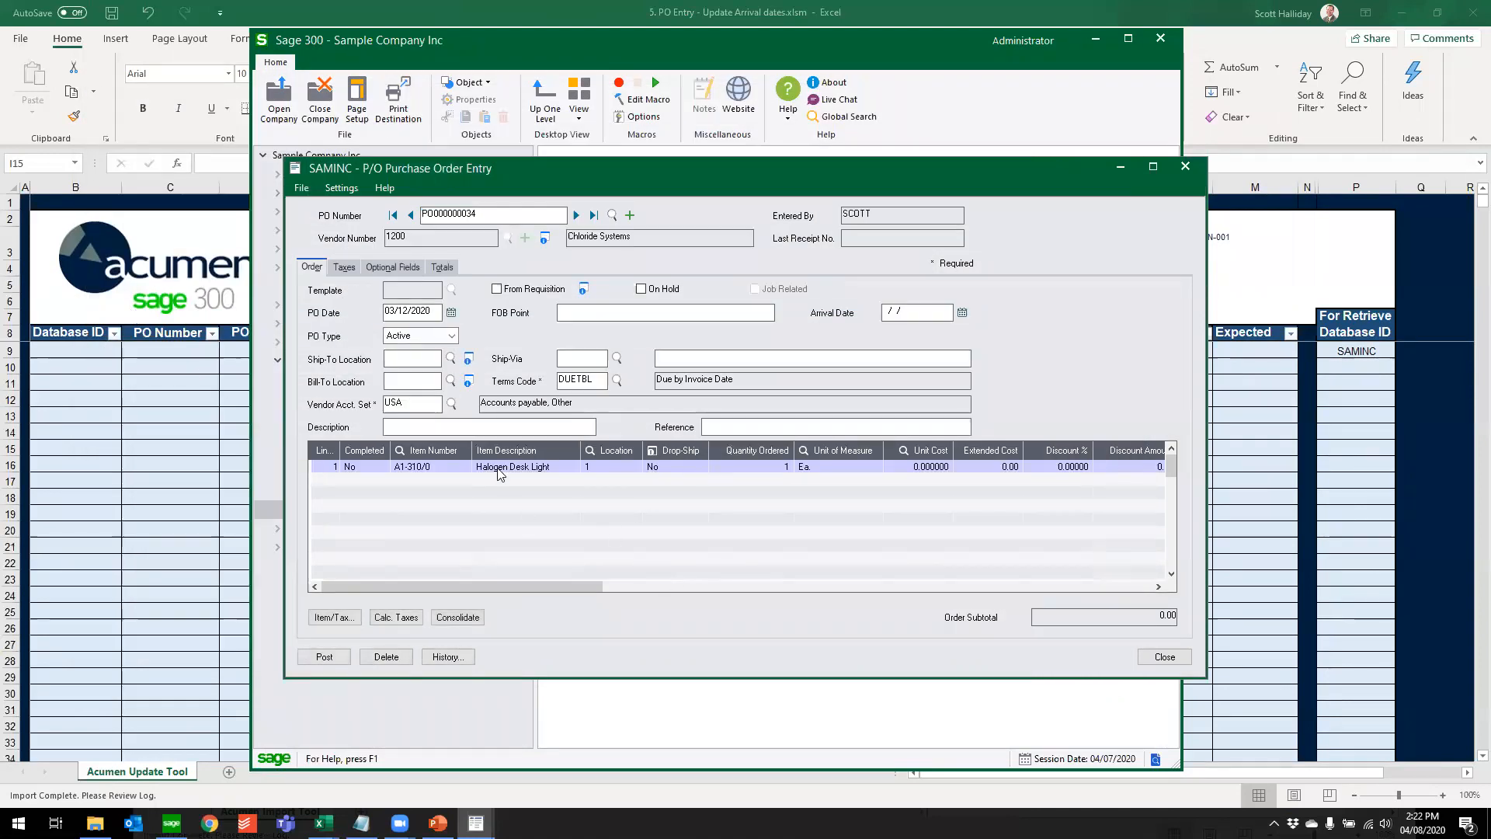
pyautogui.click(693, 584)
pyautogui.moveTo(693, 584); pyautogui.dragTo(816, 587)
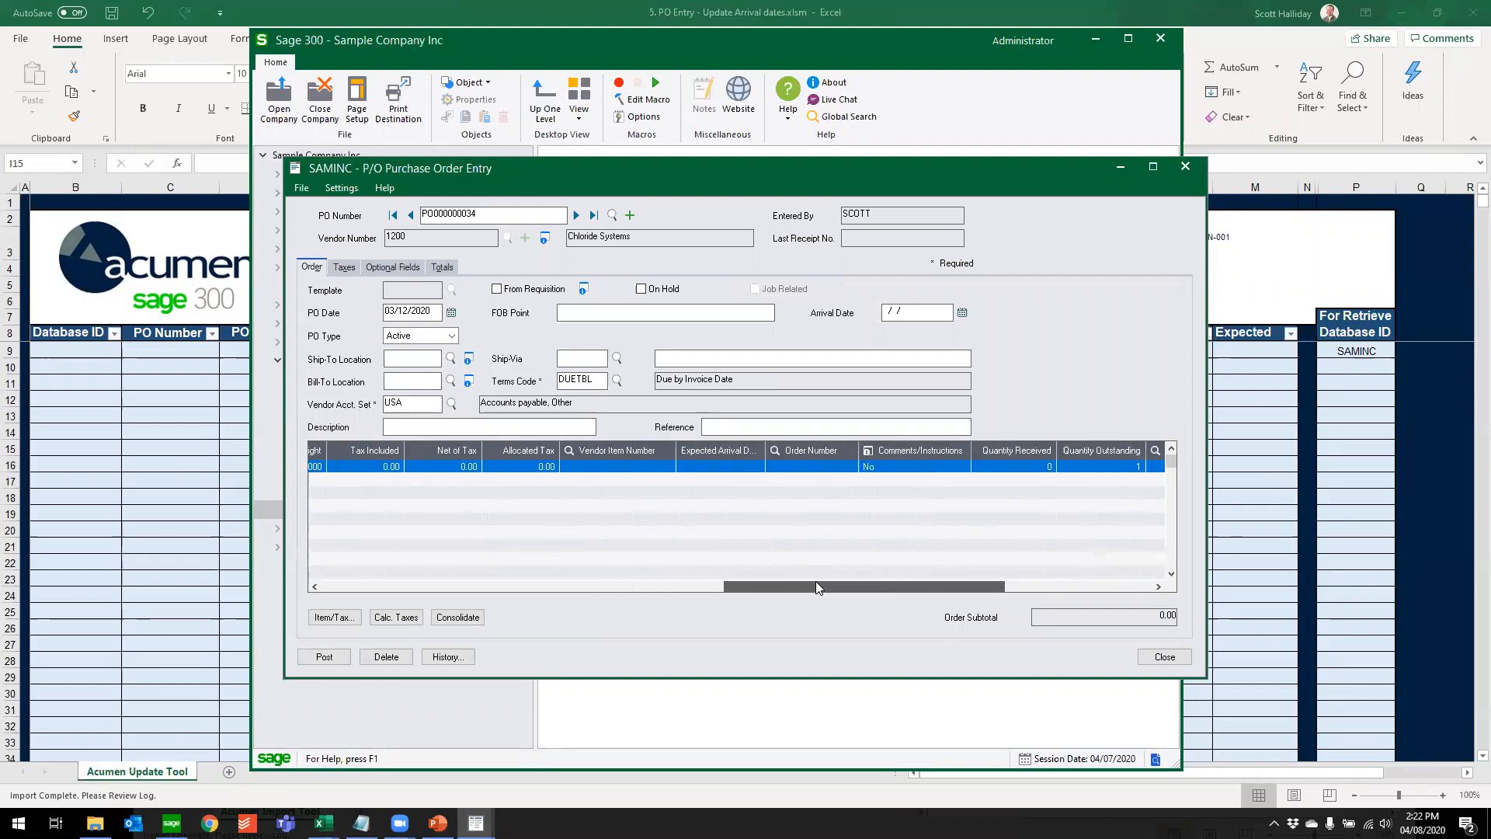
pyautogui.click(733, 467)
pyautogui.click(758, 466)
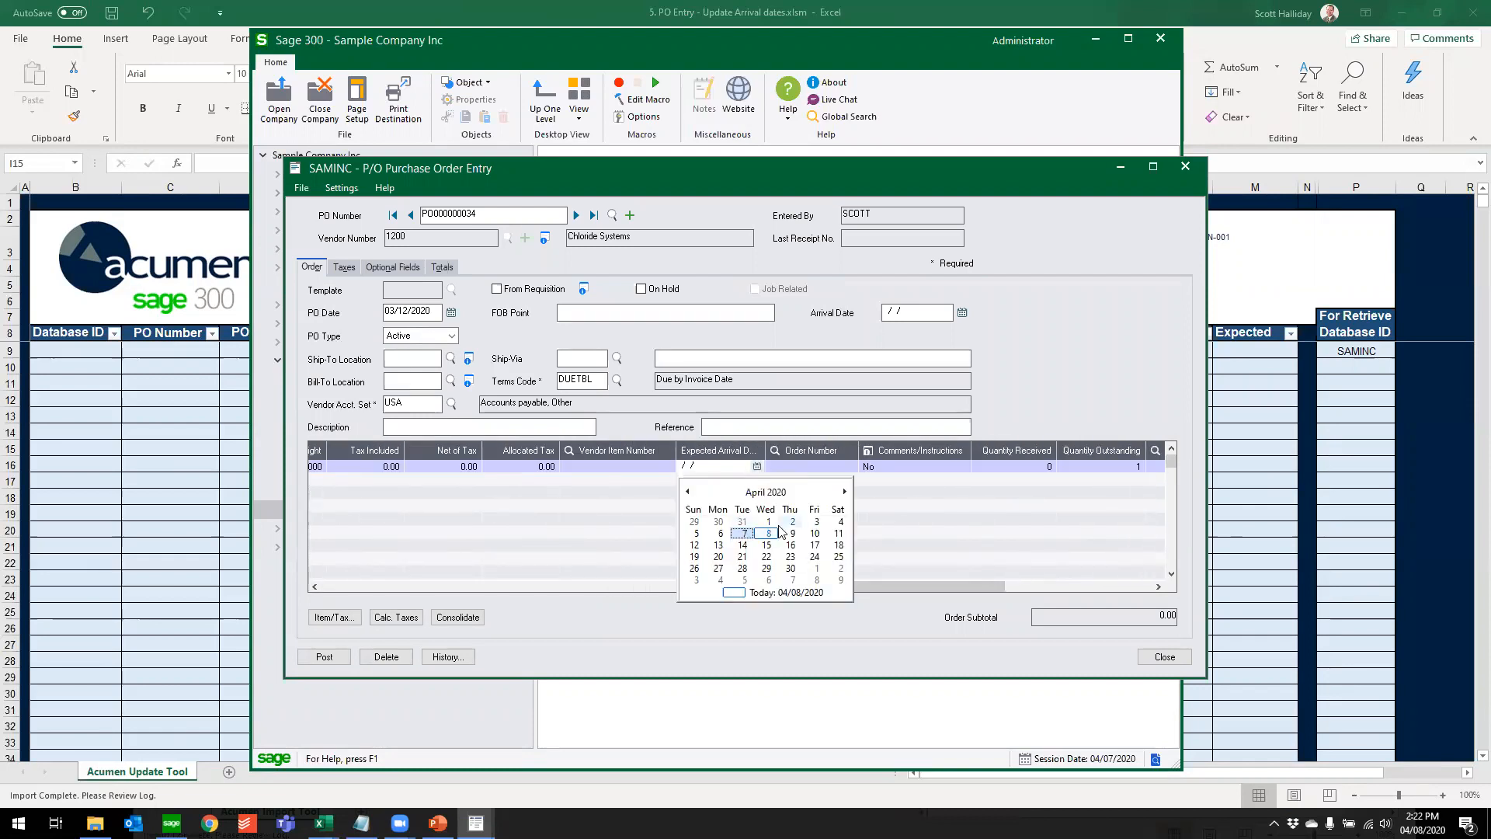
pyautogui.click(768, 522)
pyautogui.click(757, 466)
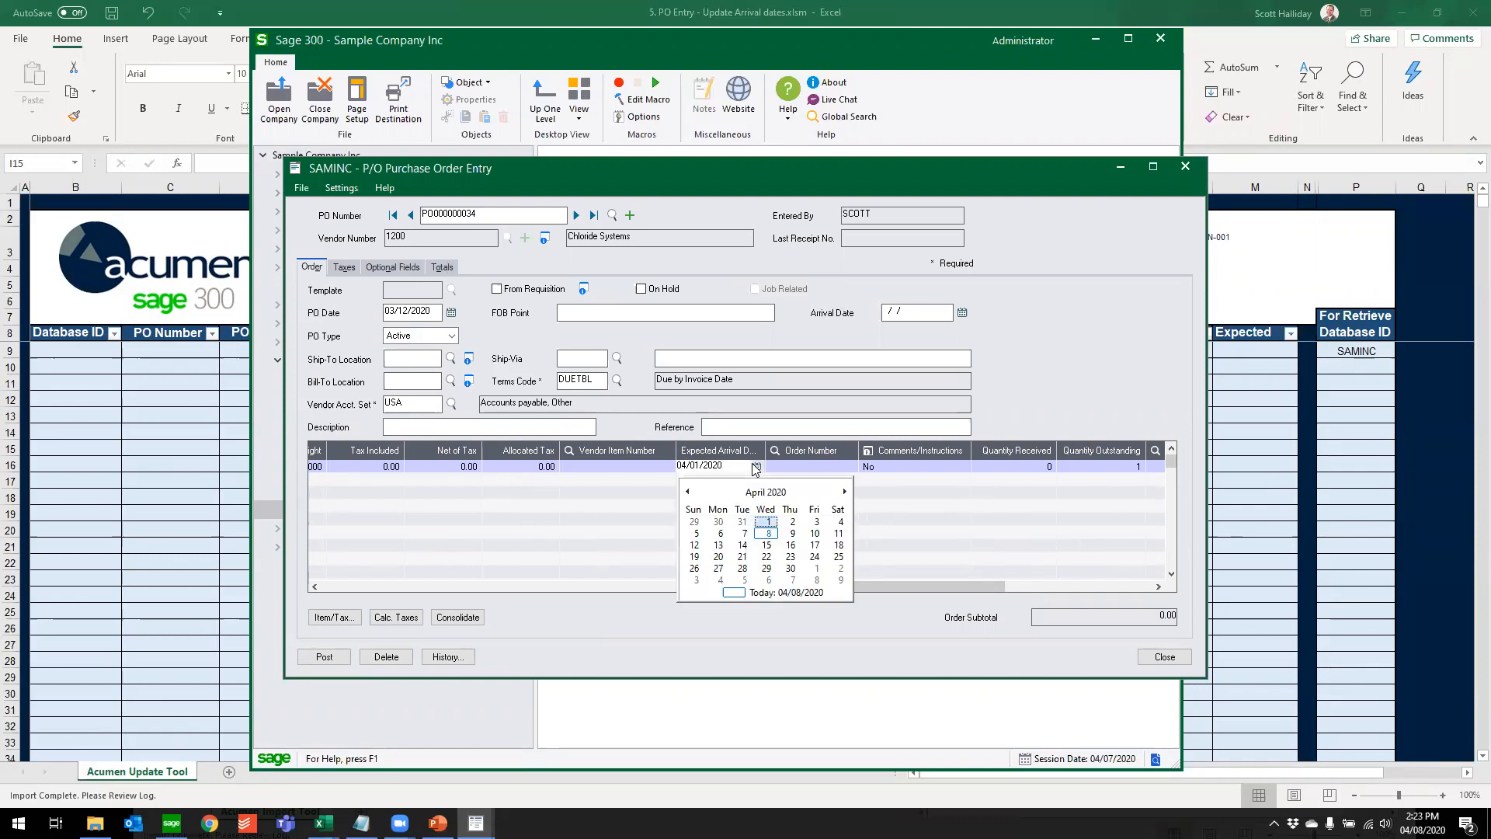
pyautogui.click(790, 568)
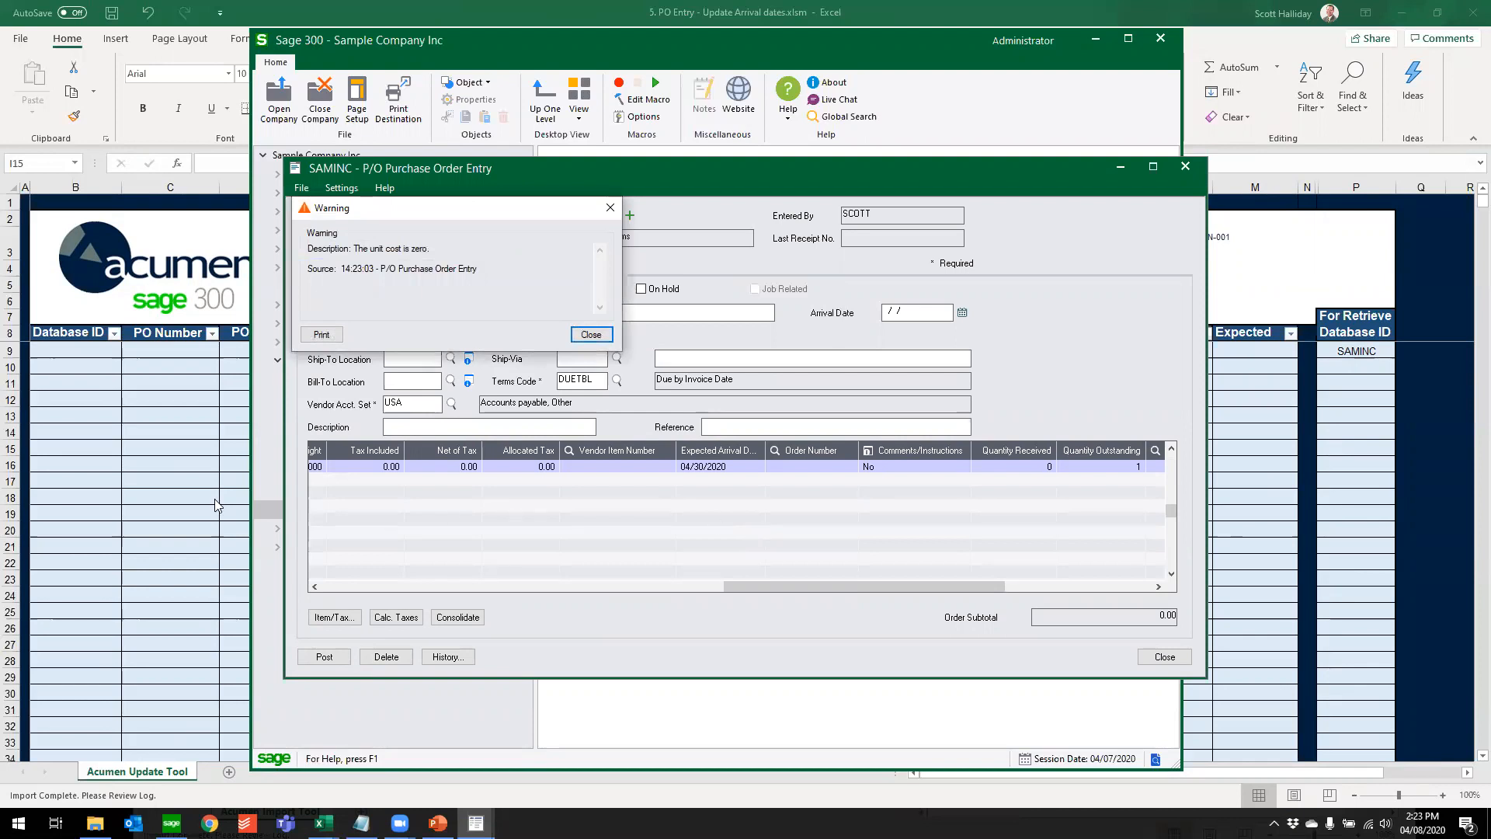
pyautogui.click(596, 335)
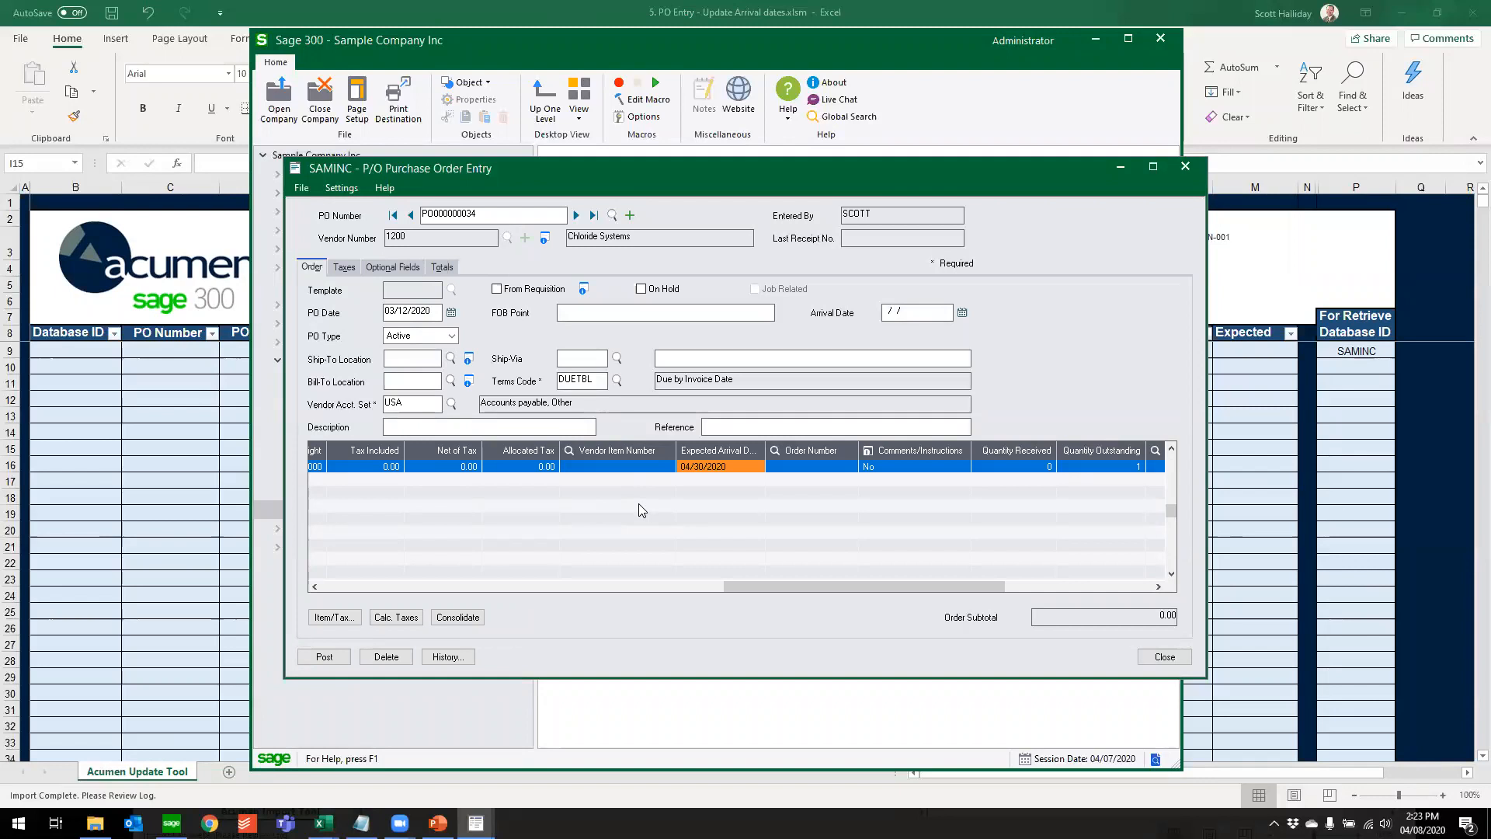
# Minimize Purchase Order Entry and the Sage 300 desktop to return to the arrival dates workbook in Excel
pyautogui.click(646, 587)
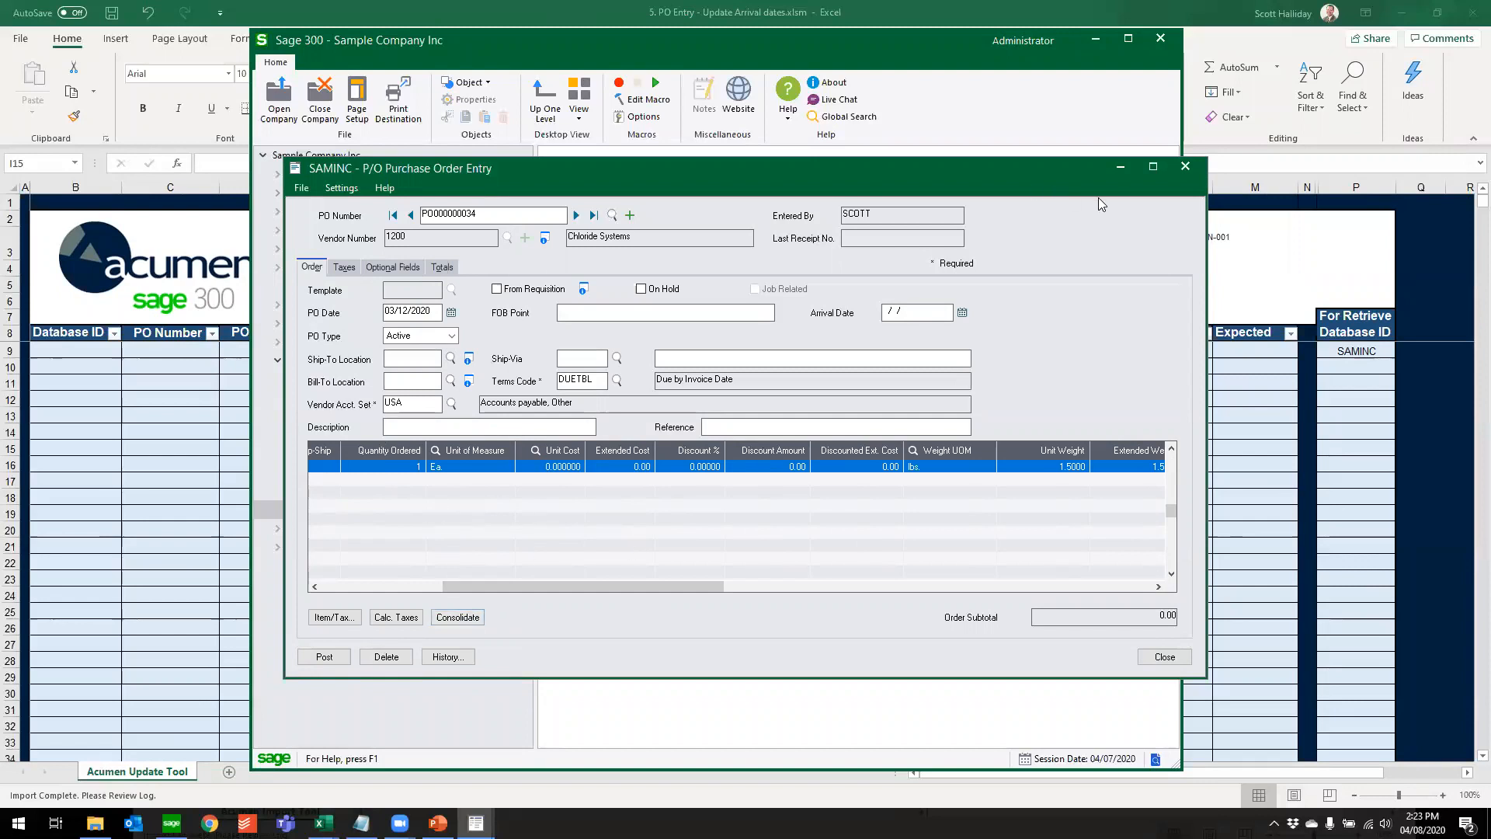
pyautogui.click(1119, 168)
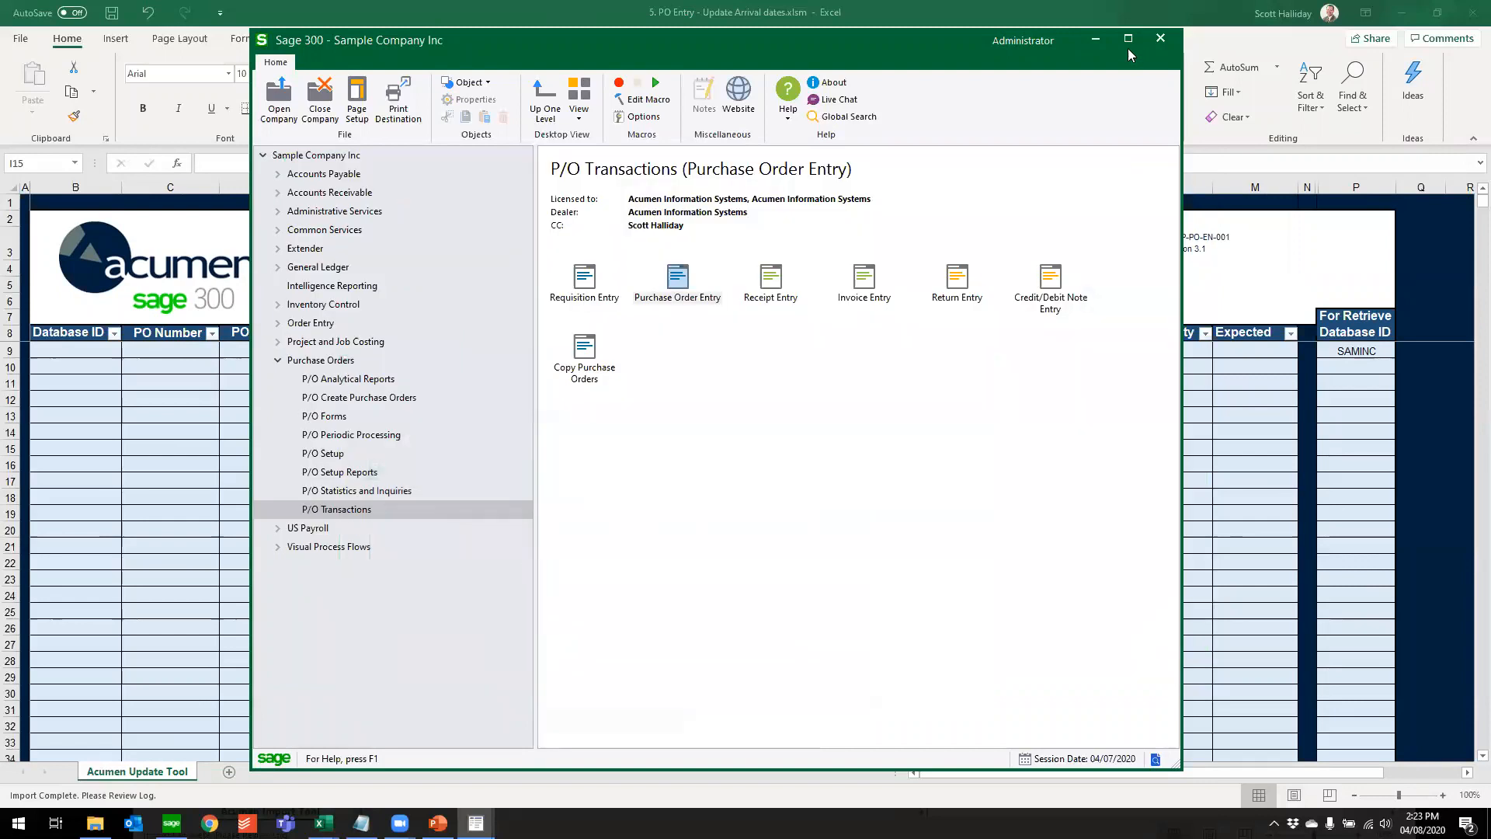
pyautogui.click(1096, 39)
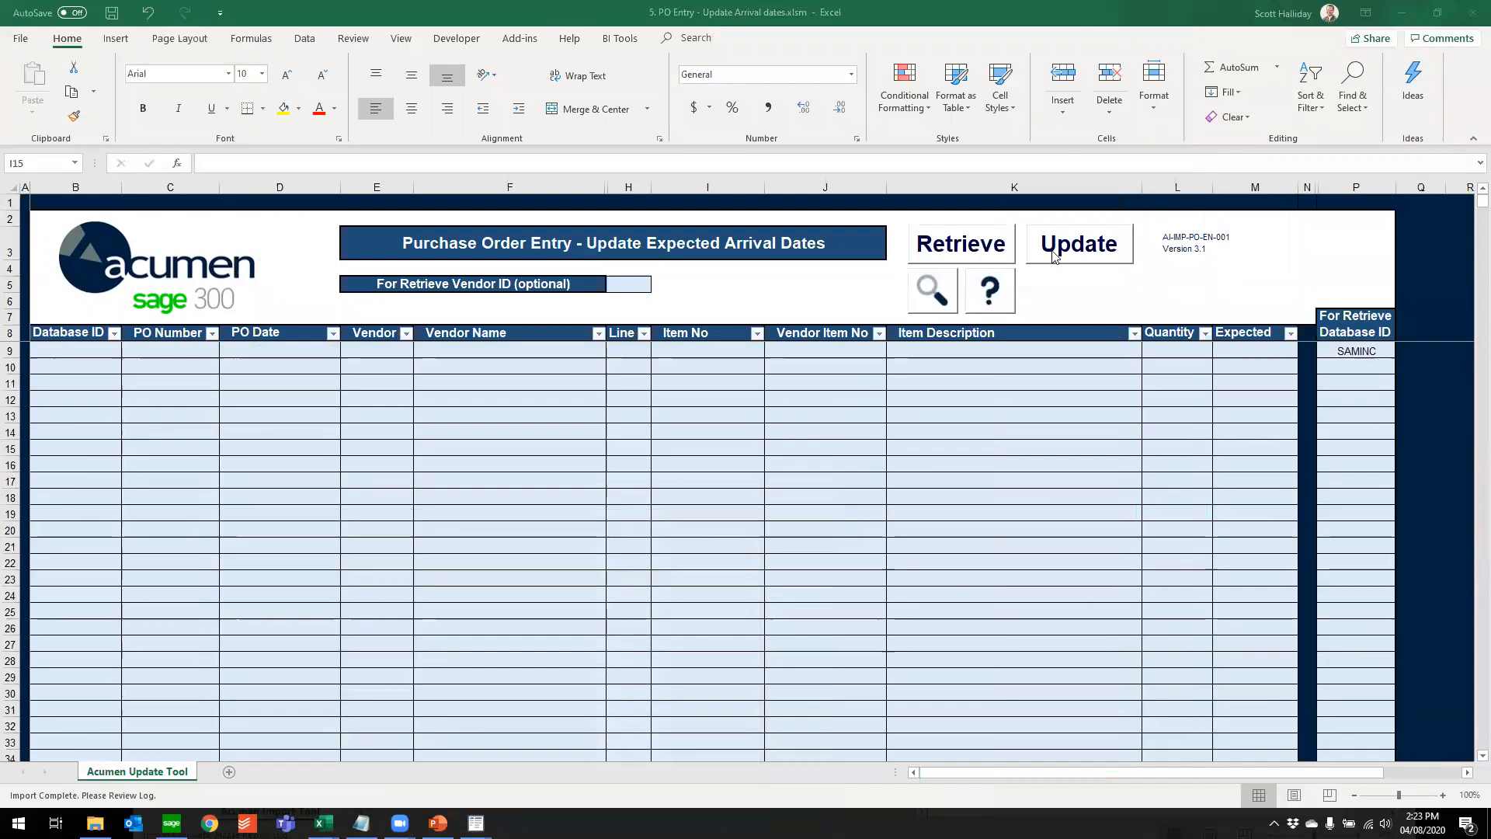
# Add the company SAMLTD to the For Retrieve Database ID list below SAMINC, using the company finder
pyautogui.click(1336, 367)
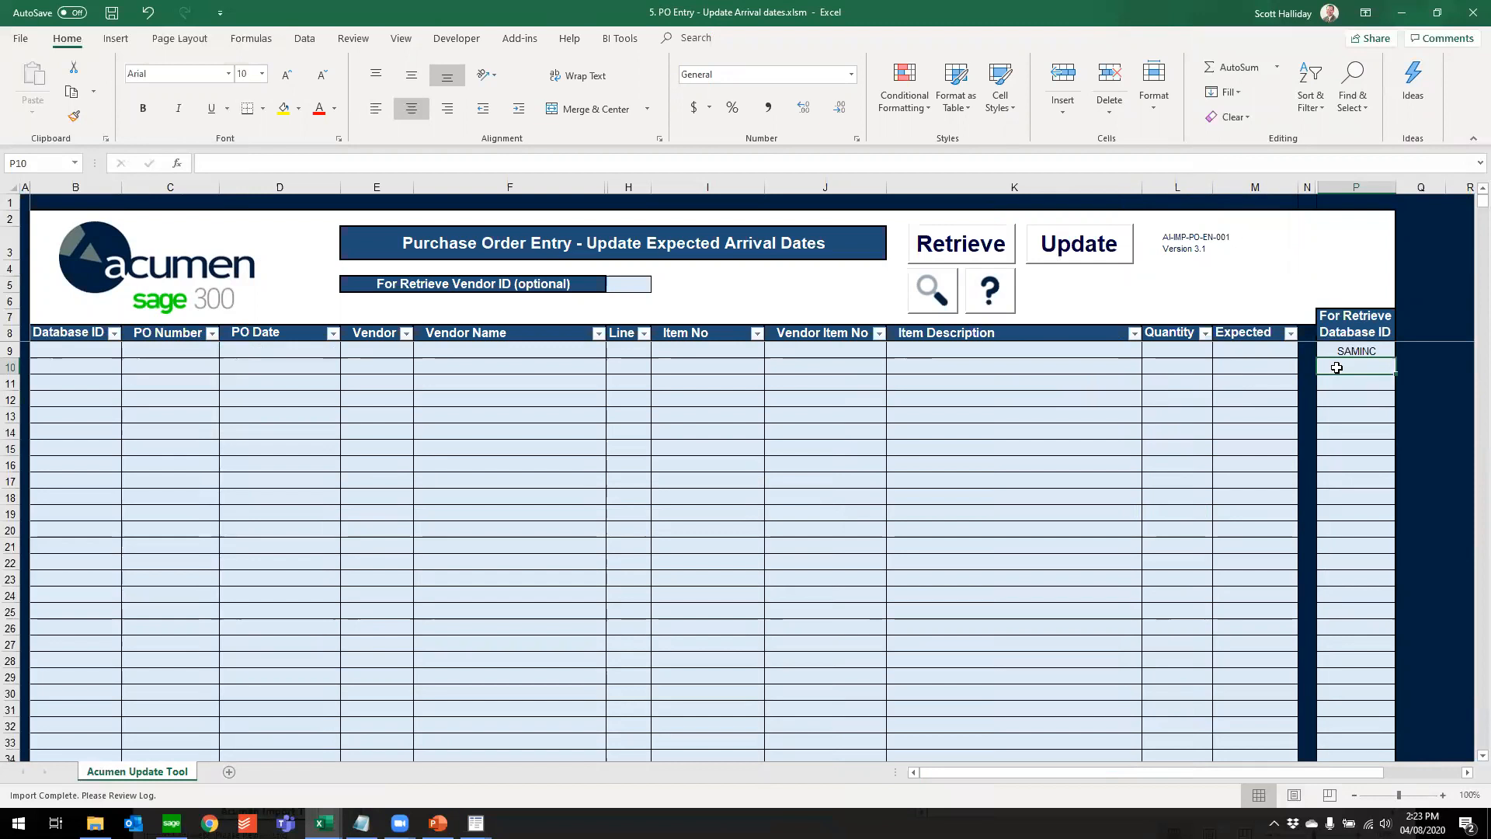
pyautogui.click(625, 290)
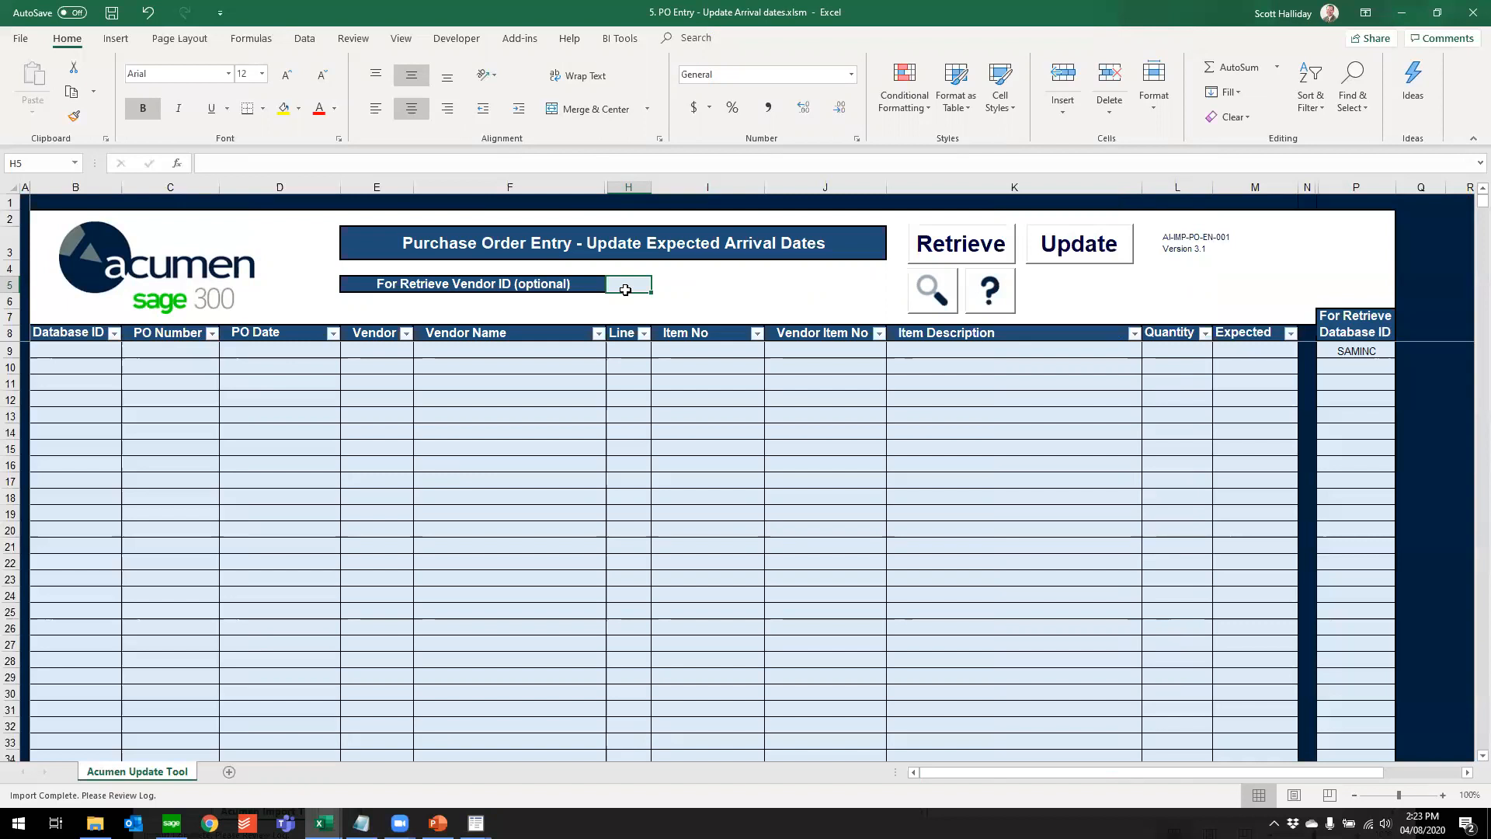
pyautogui.click(1352, 364)
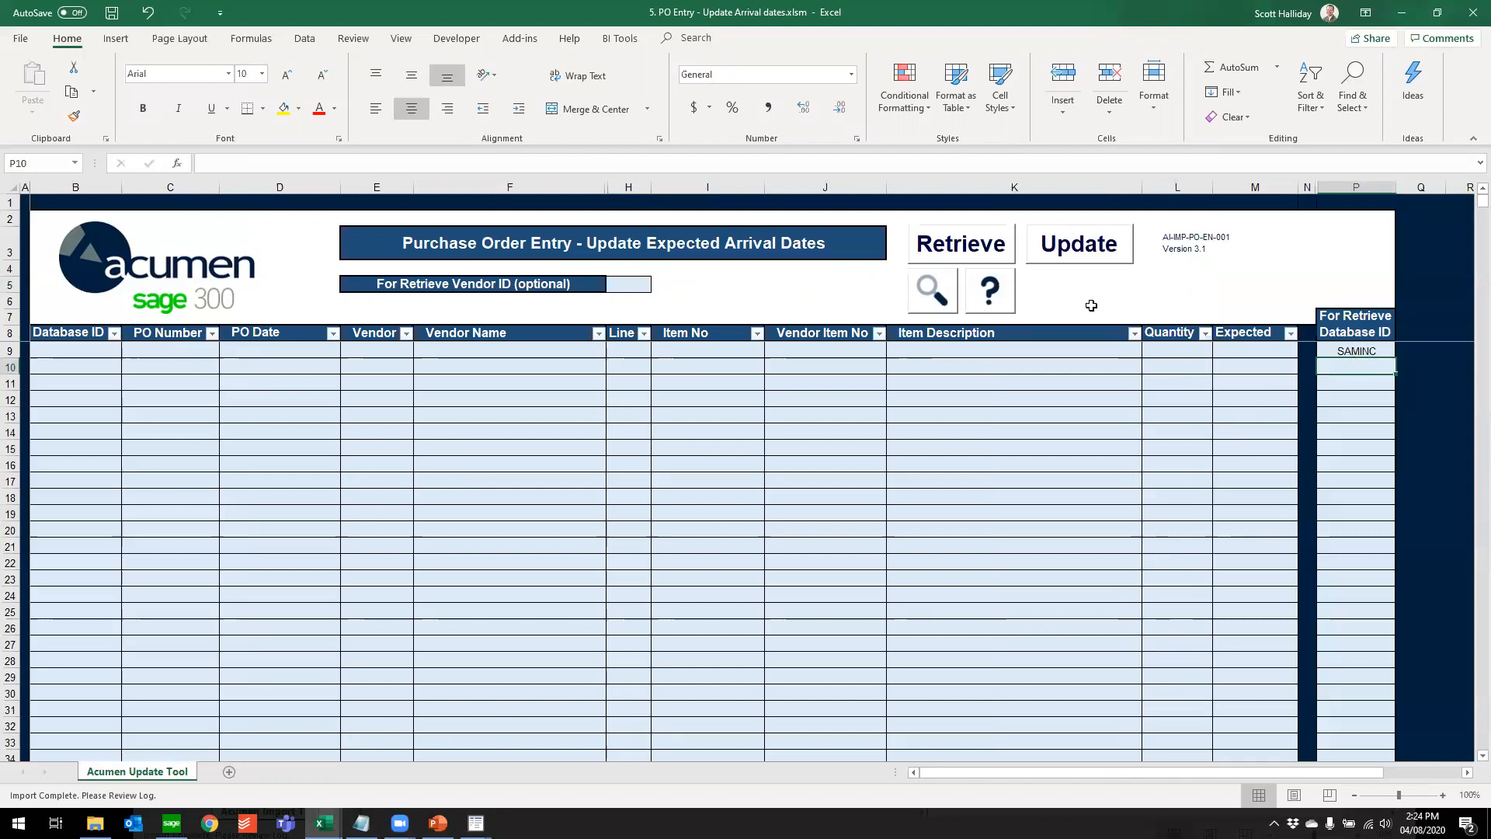
pyautogui.click(951, 297)
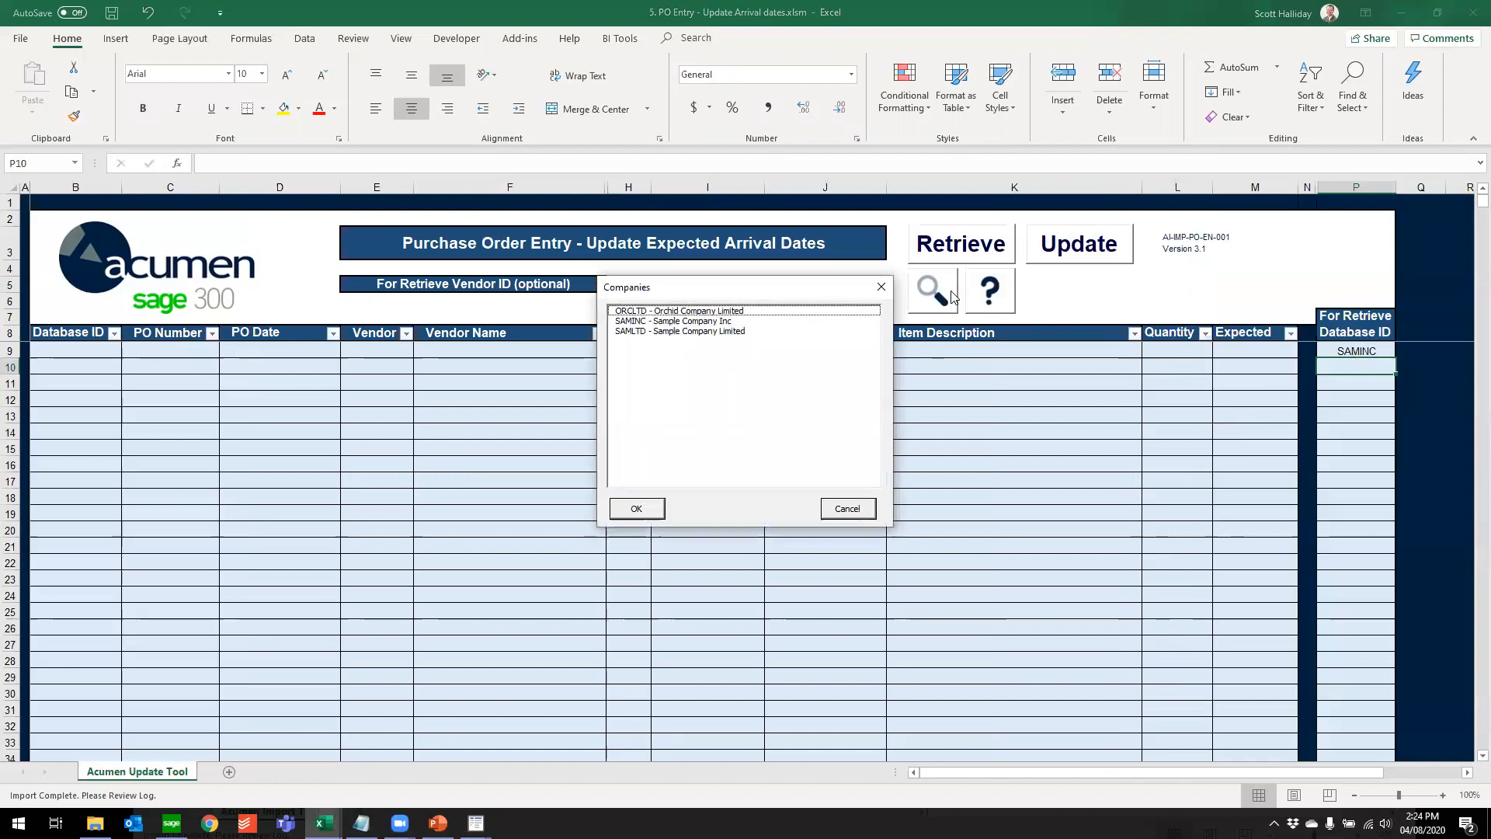
pyautogui.doubleClick(625, 331)
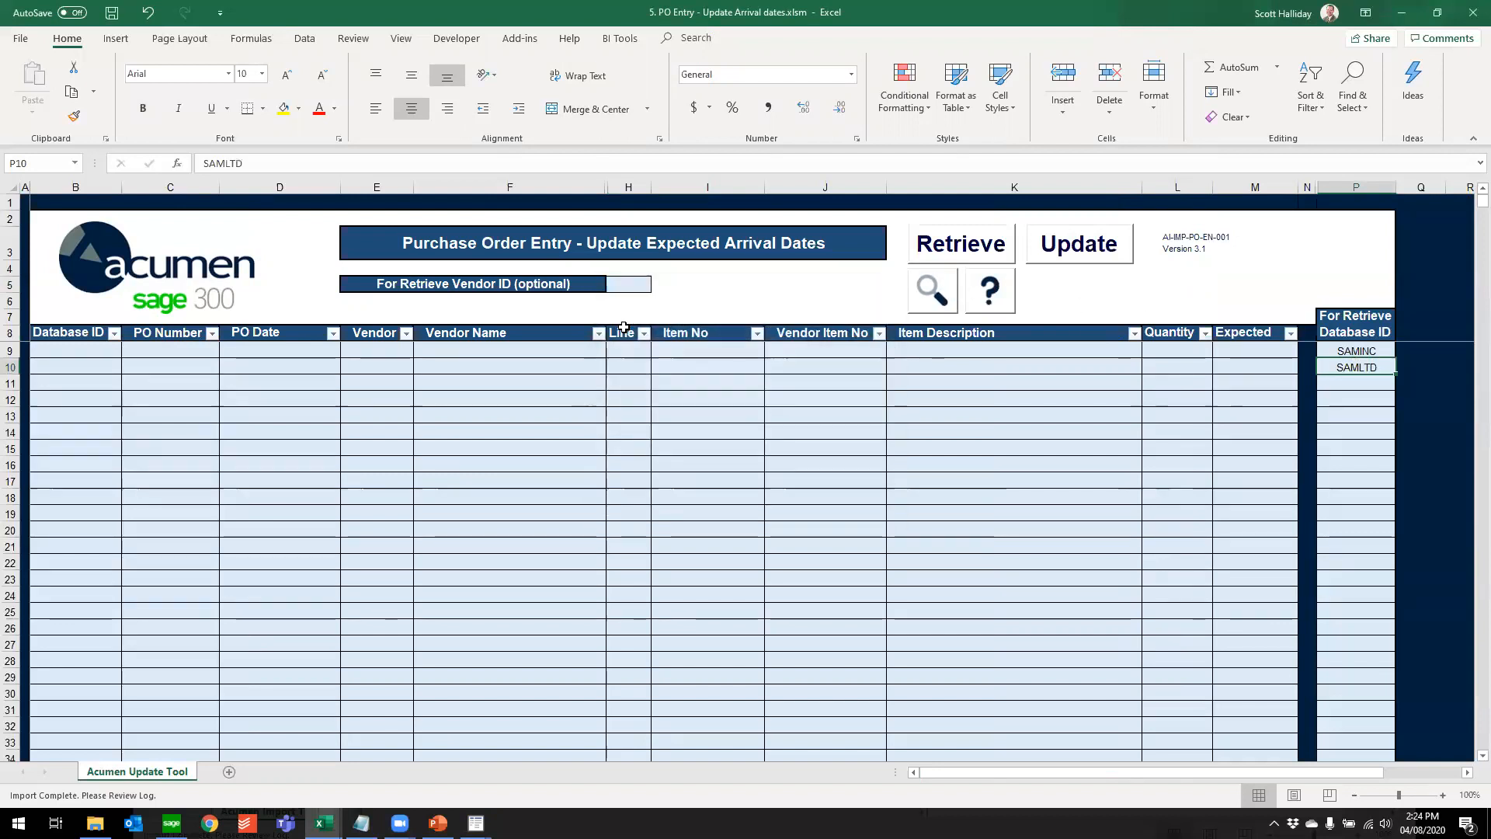
pyautogui.click(732, 481)
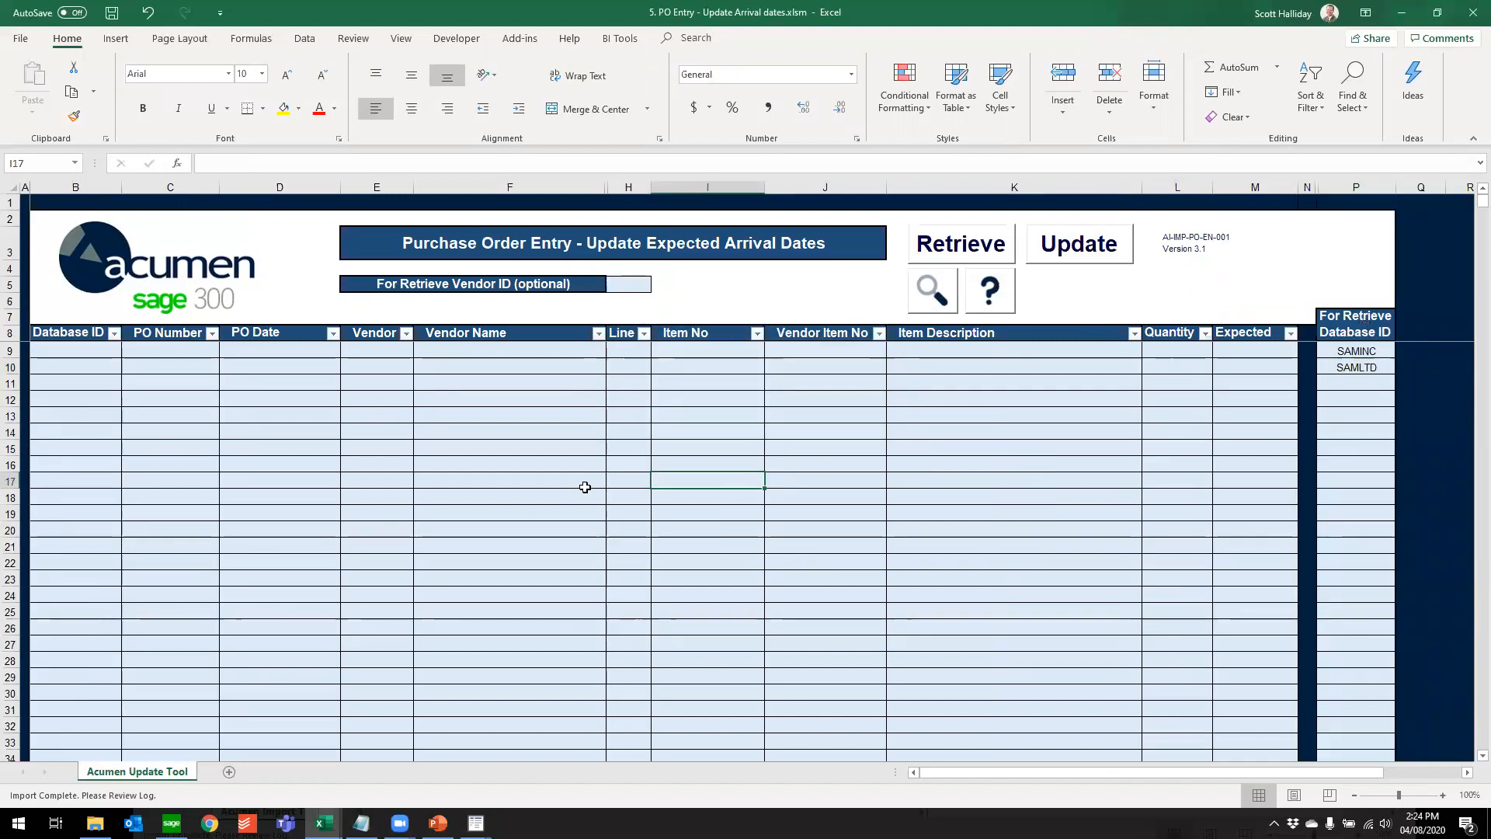
# Set the For Retrieve Vendor ID to 1200 and retrieve the open purchase orders, agreeing to clear the sheet
pyautogui.click(627, 285)
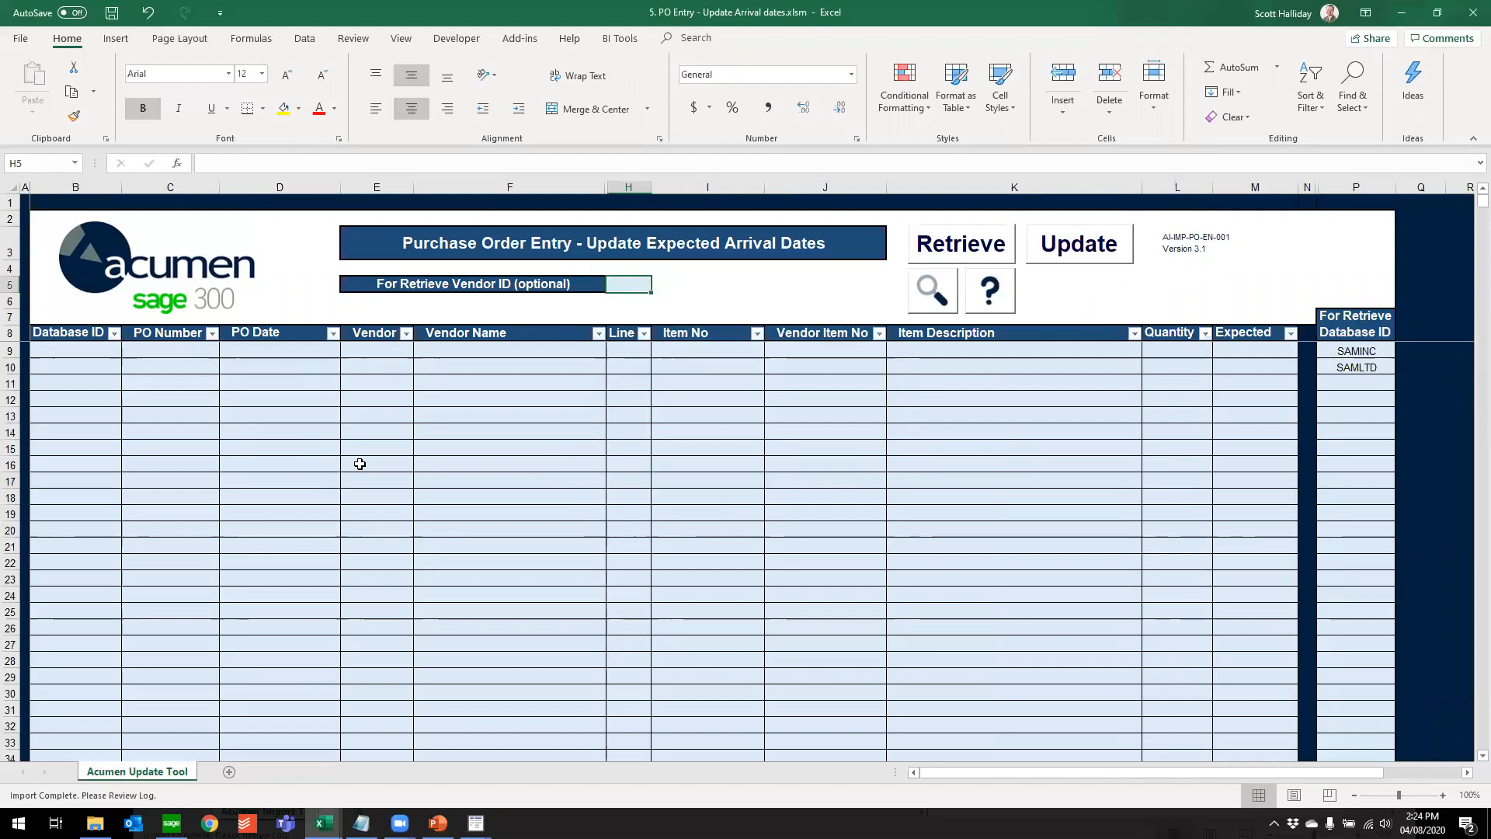
pyautogui.write('1200')
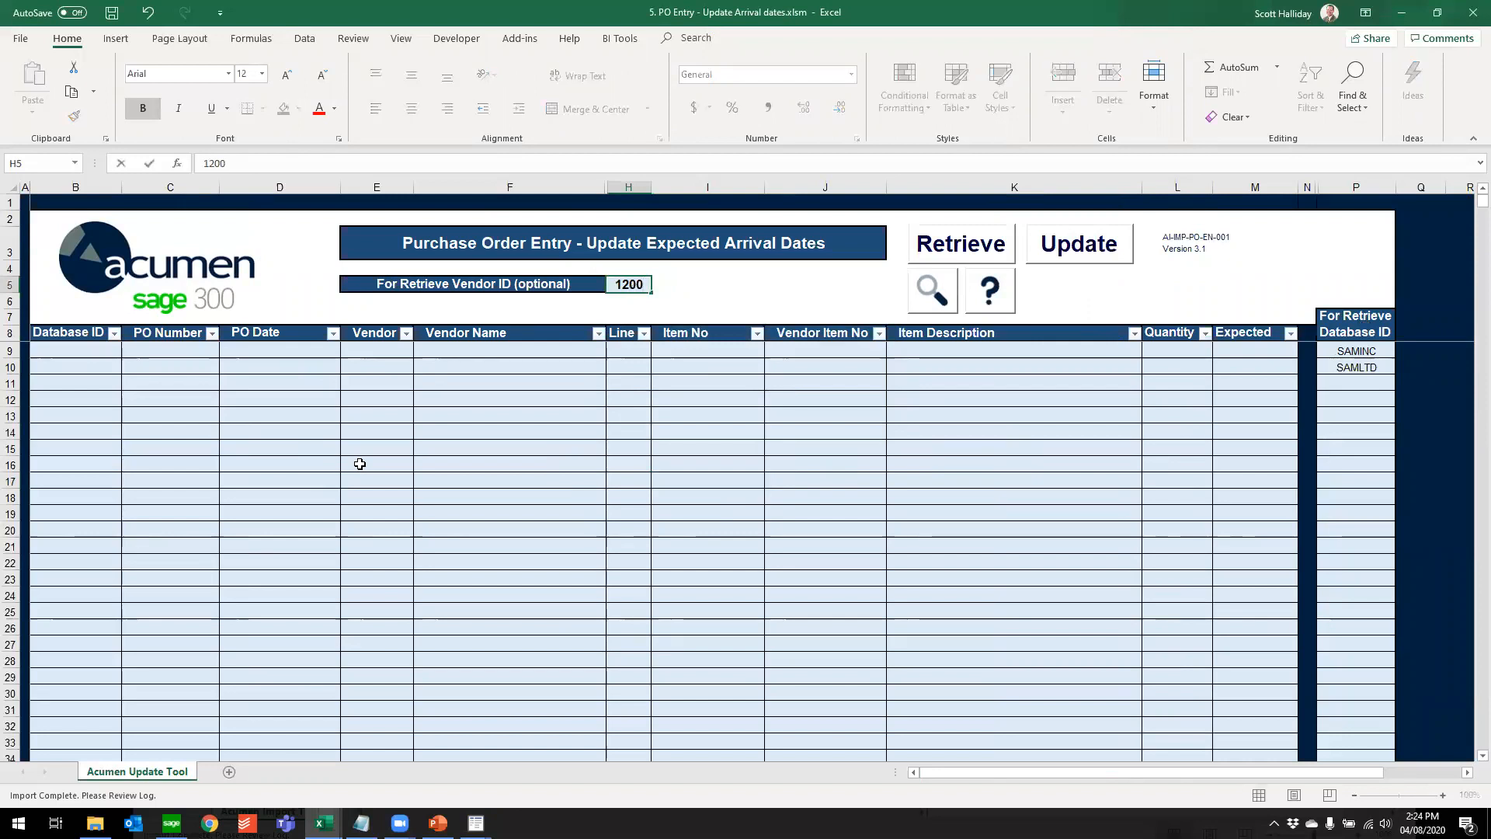
pyautogui.press('Return')
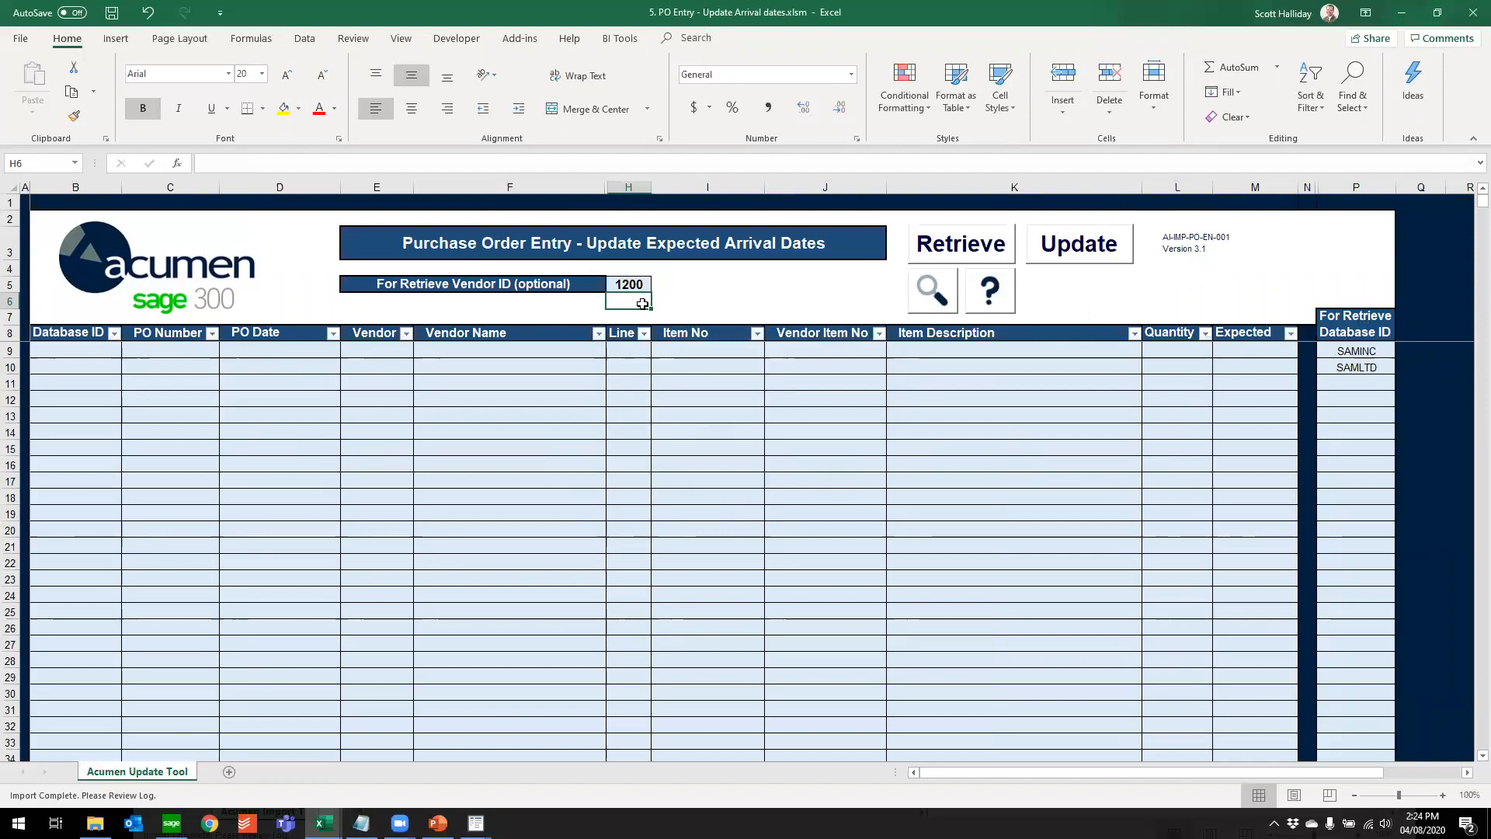
pyautogui.click(983, 245)
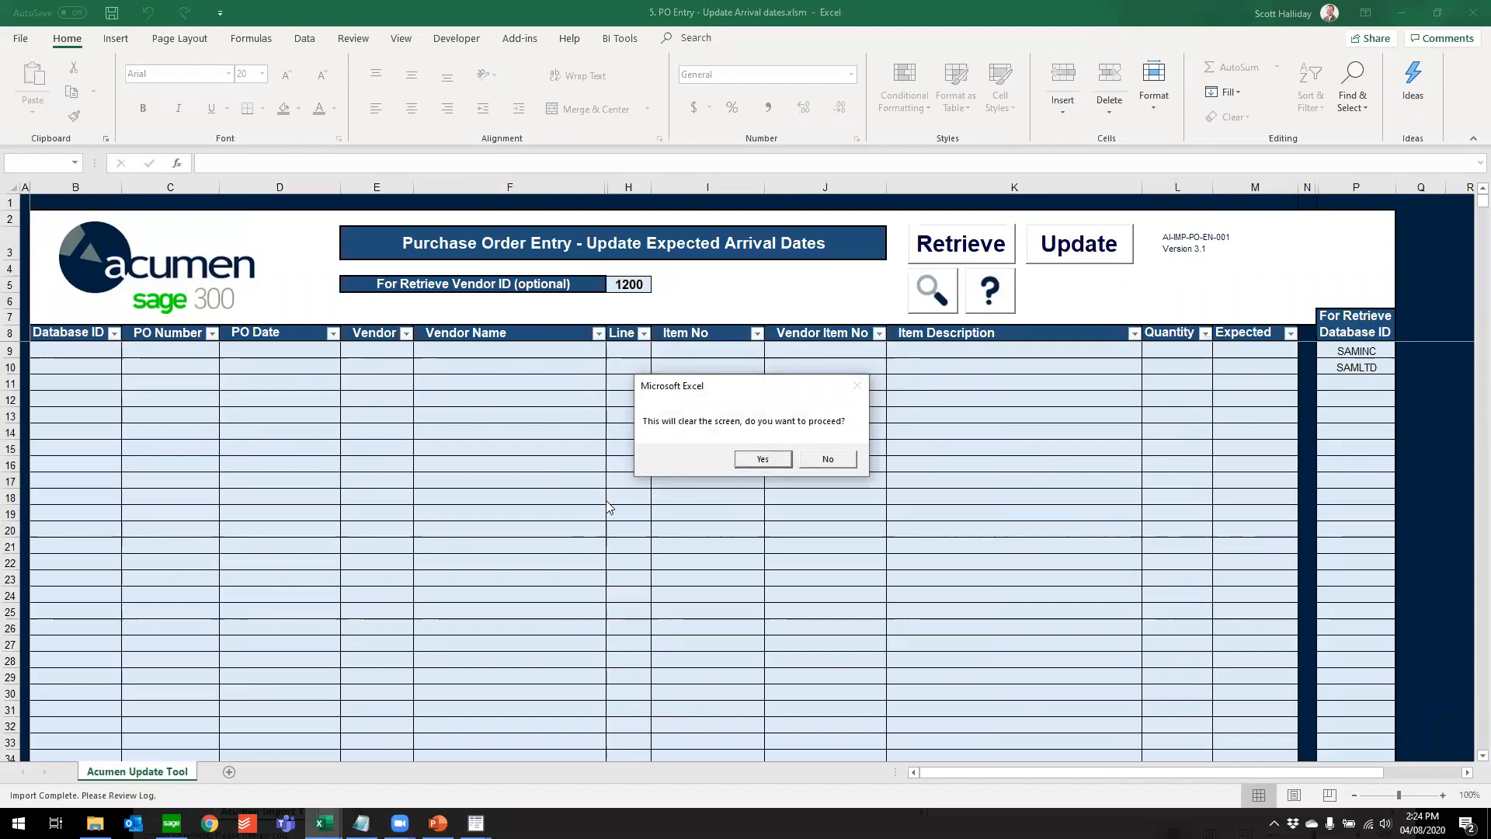
pyautogui.click(763, 461)
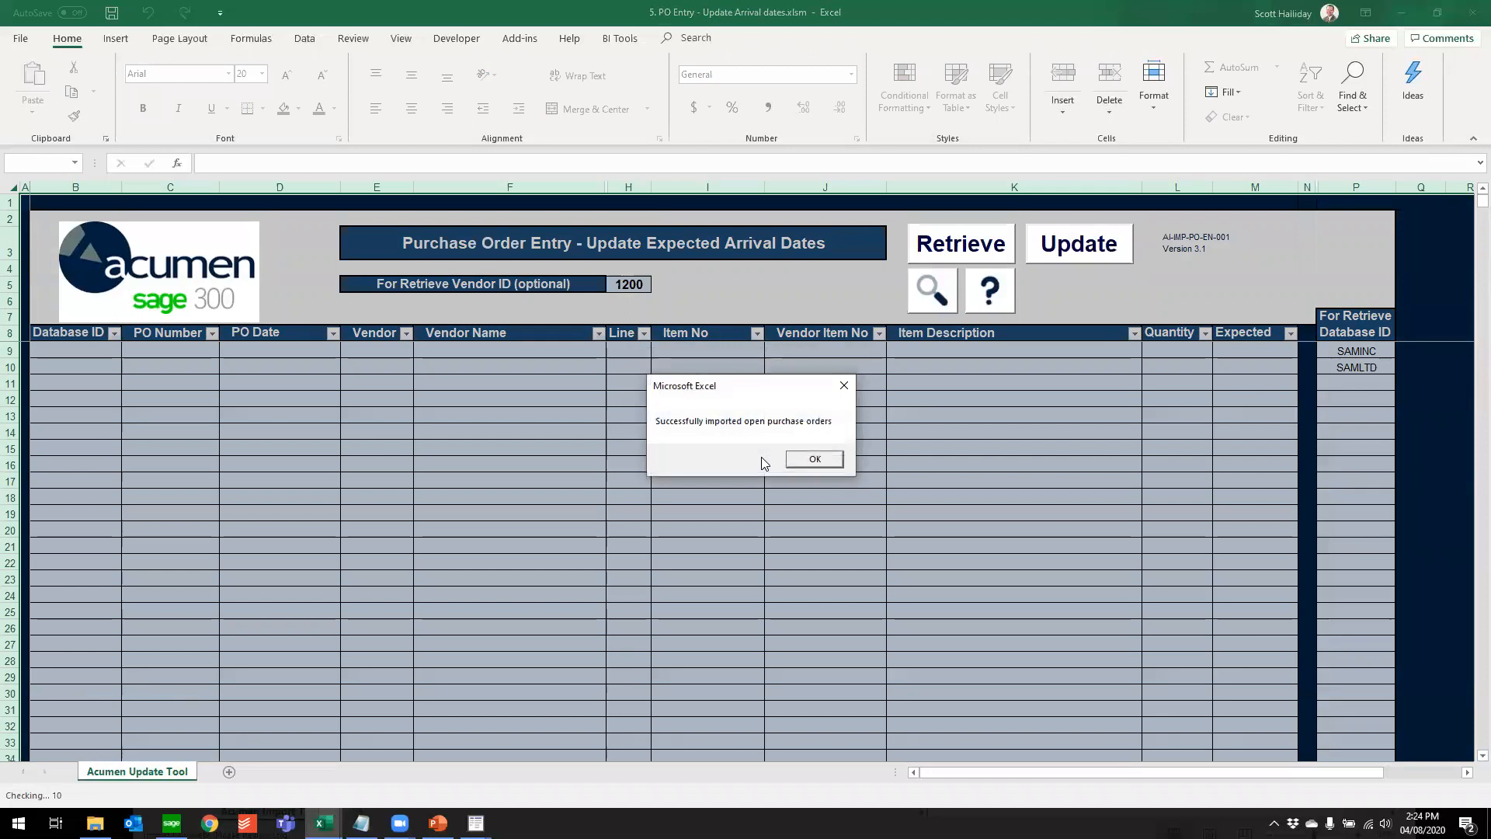
pyautogui.click(813, 460)
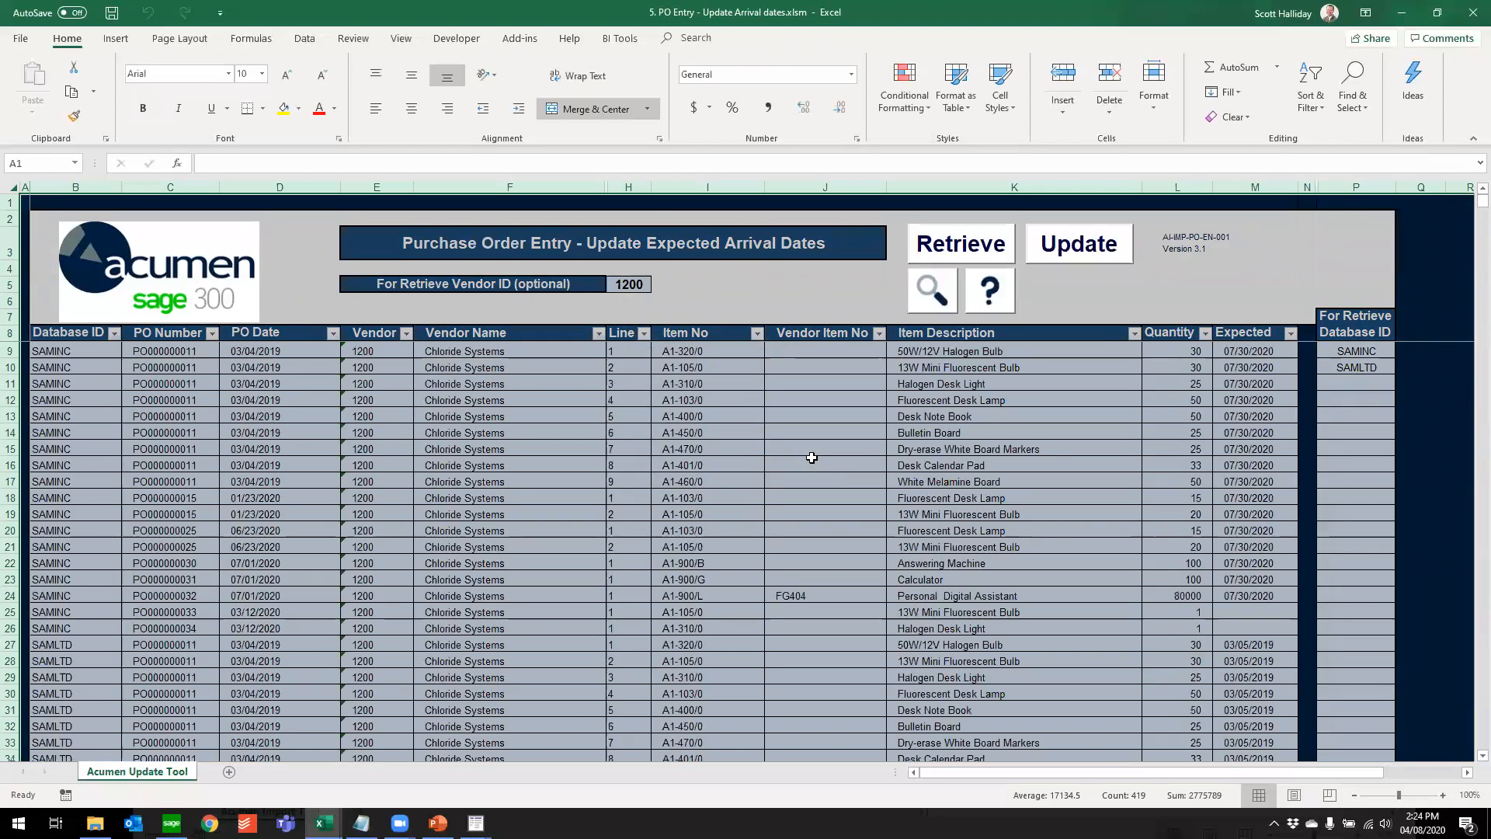
# Review the retrieved purchase order lines and examine the filters available for PO Number, Vendor and Item No
pyautogui.click(1260, 362)
pyautogui.scroll(-4, 1266, 385)
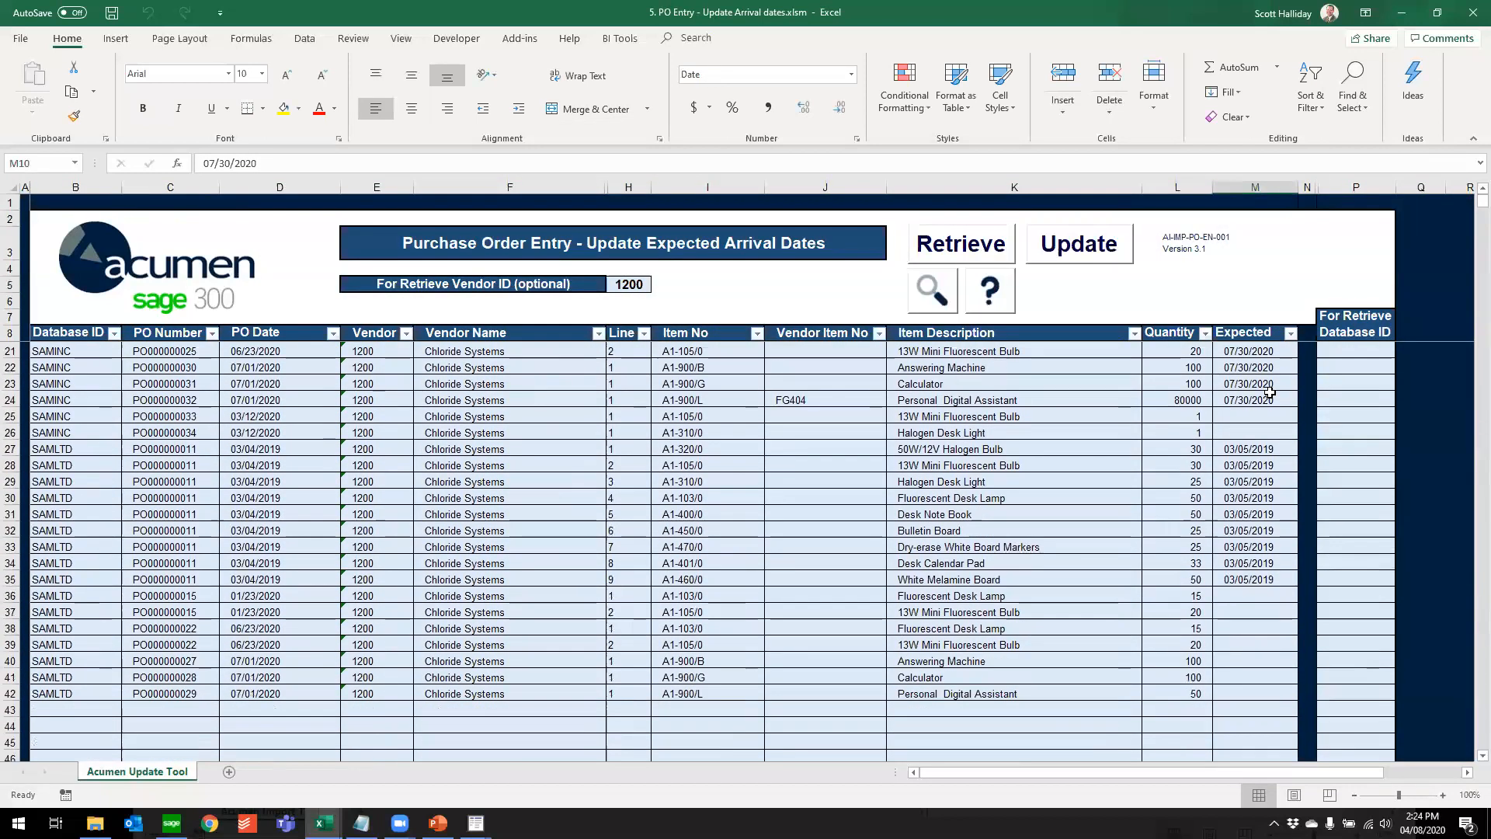
pyautogui.scroll(4, 1269, 391)
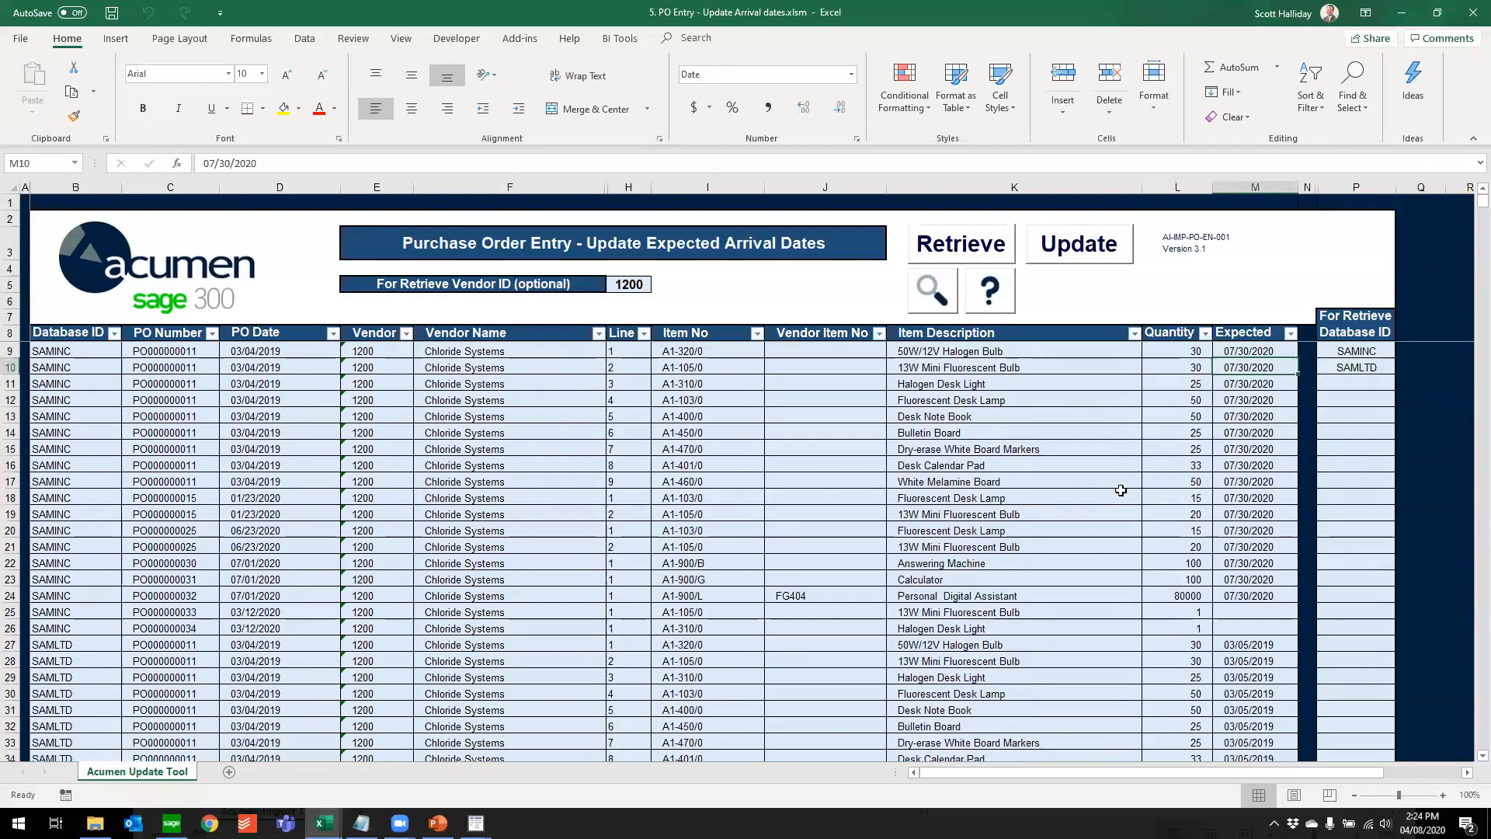
pyautogui.click(1120, 485)
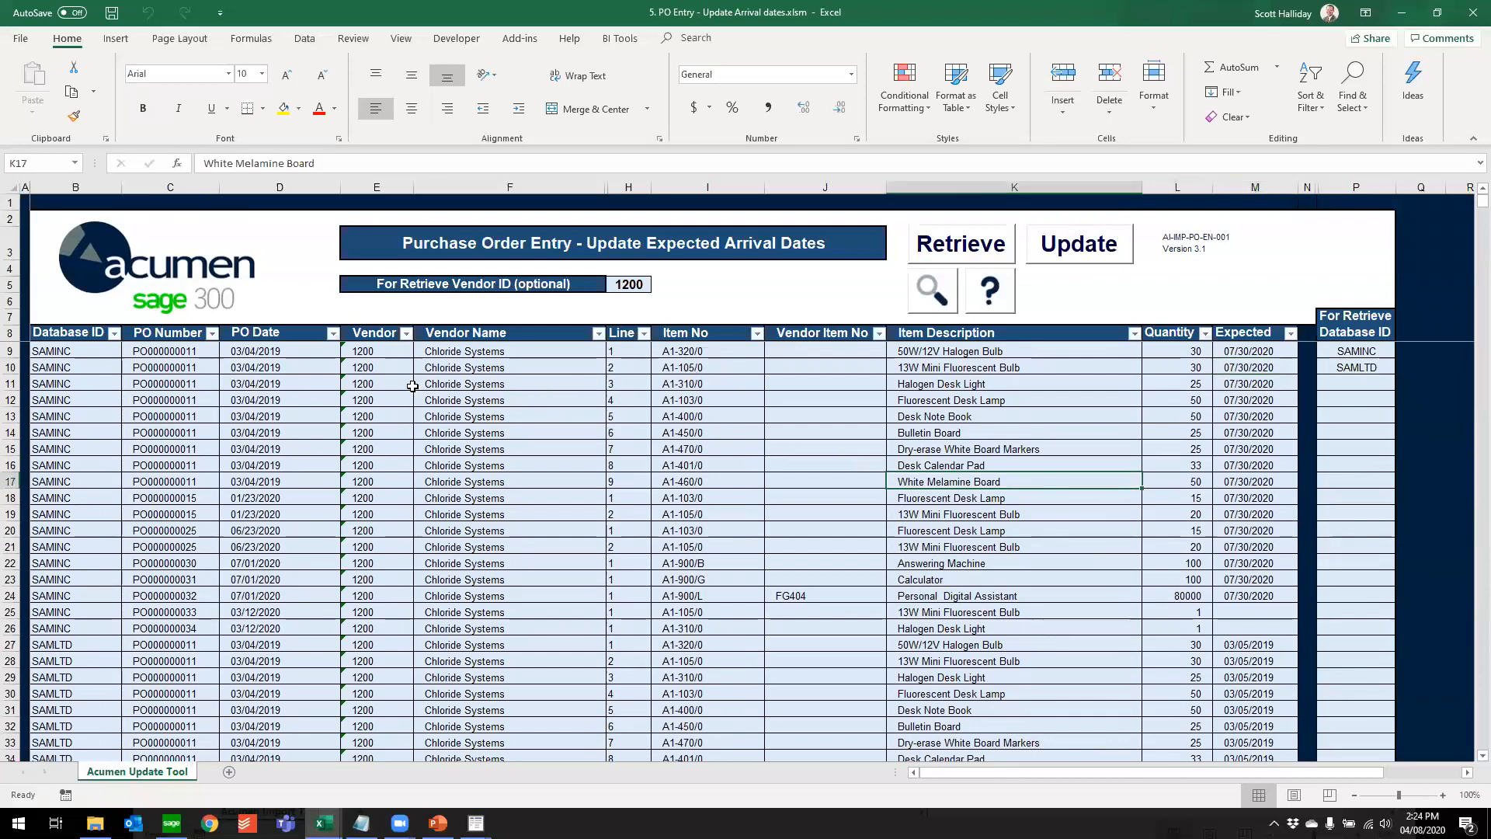
pyautogui.click(211, 333)
pyautogui.click(249, 386)
pyautogui.click(405, 334)
pyautogui.click(393, 370)
pyautogui.click(756, 333)
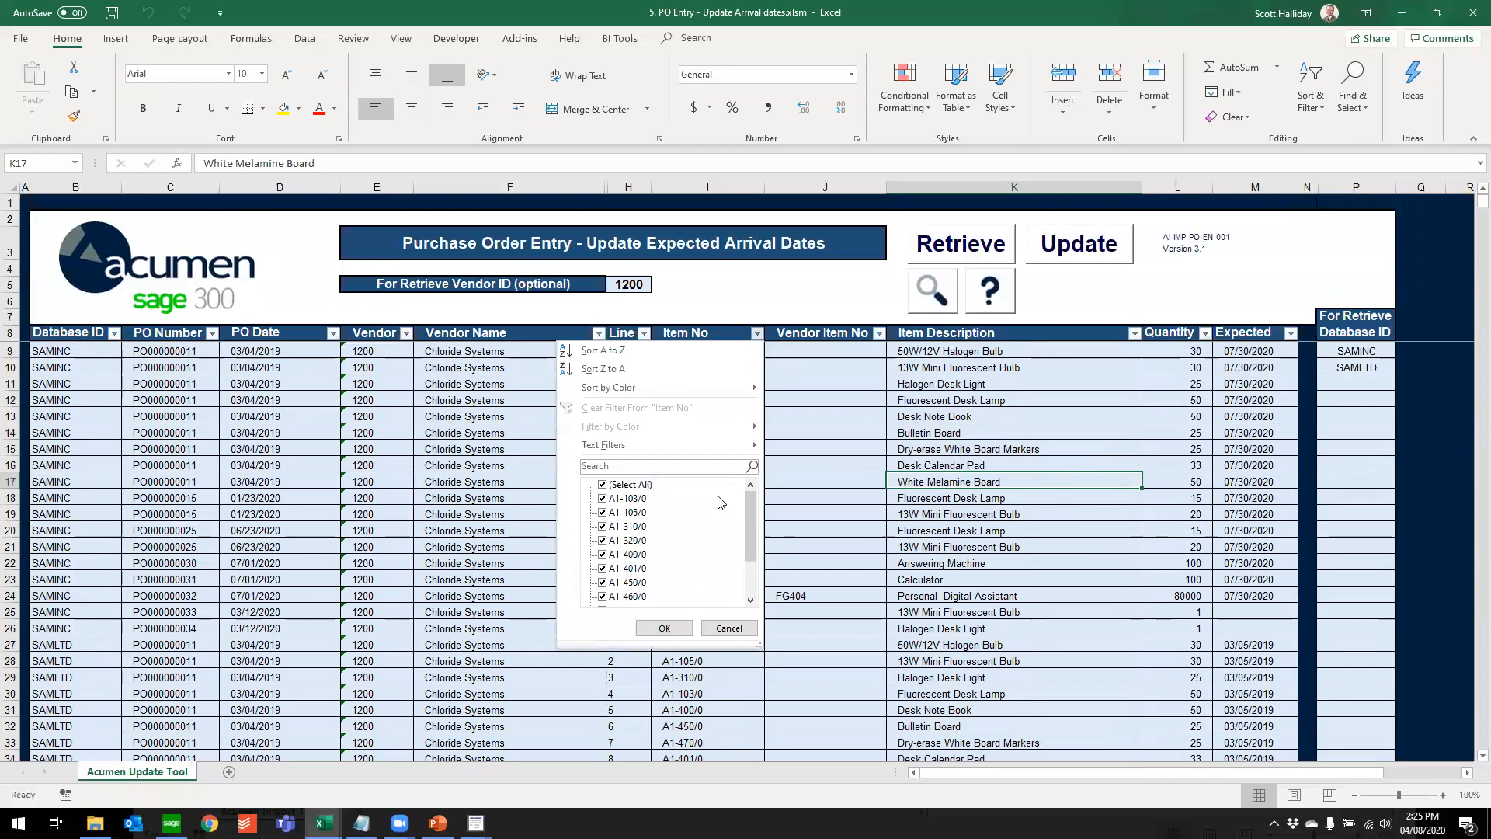
pyautogui.click(926, 486)
# Set the Expected date of the first SAMINC purchase order line to 9/1/2020
pyautogui.click(1253, 354)
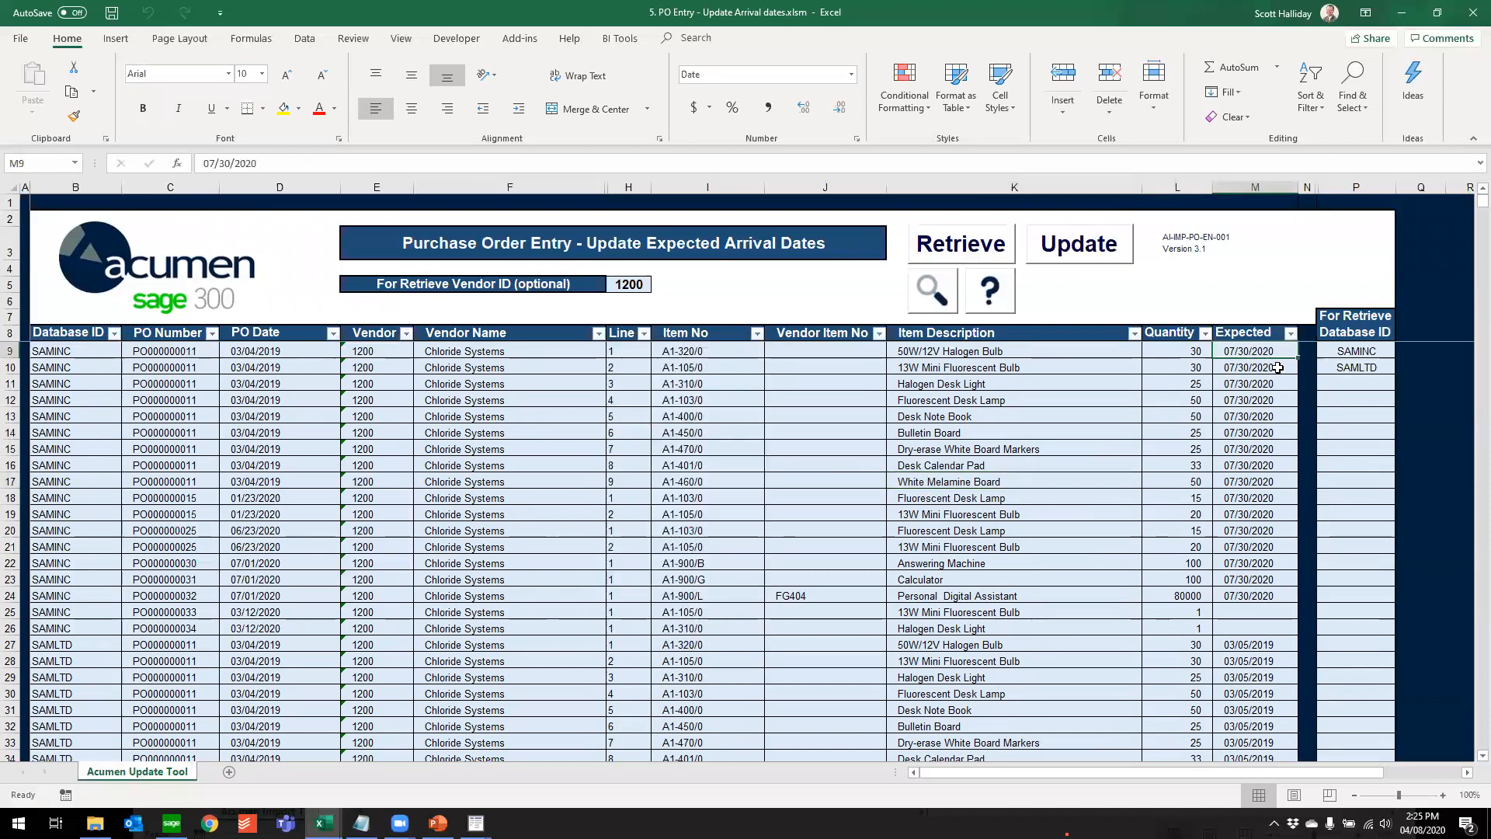
pyautogui.write('9/')
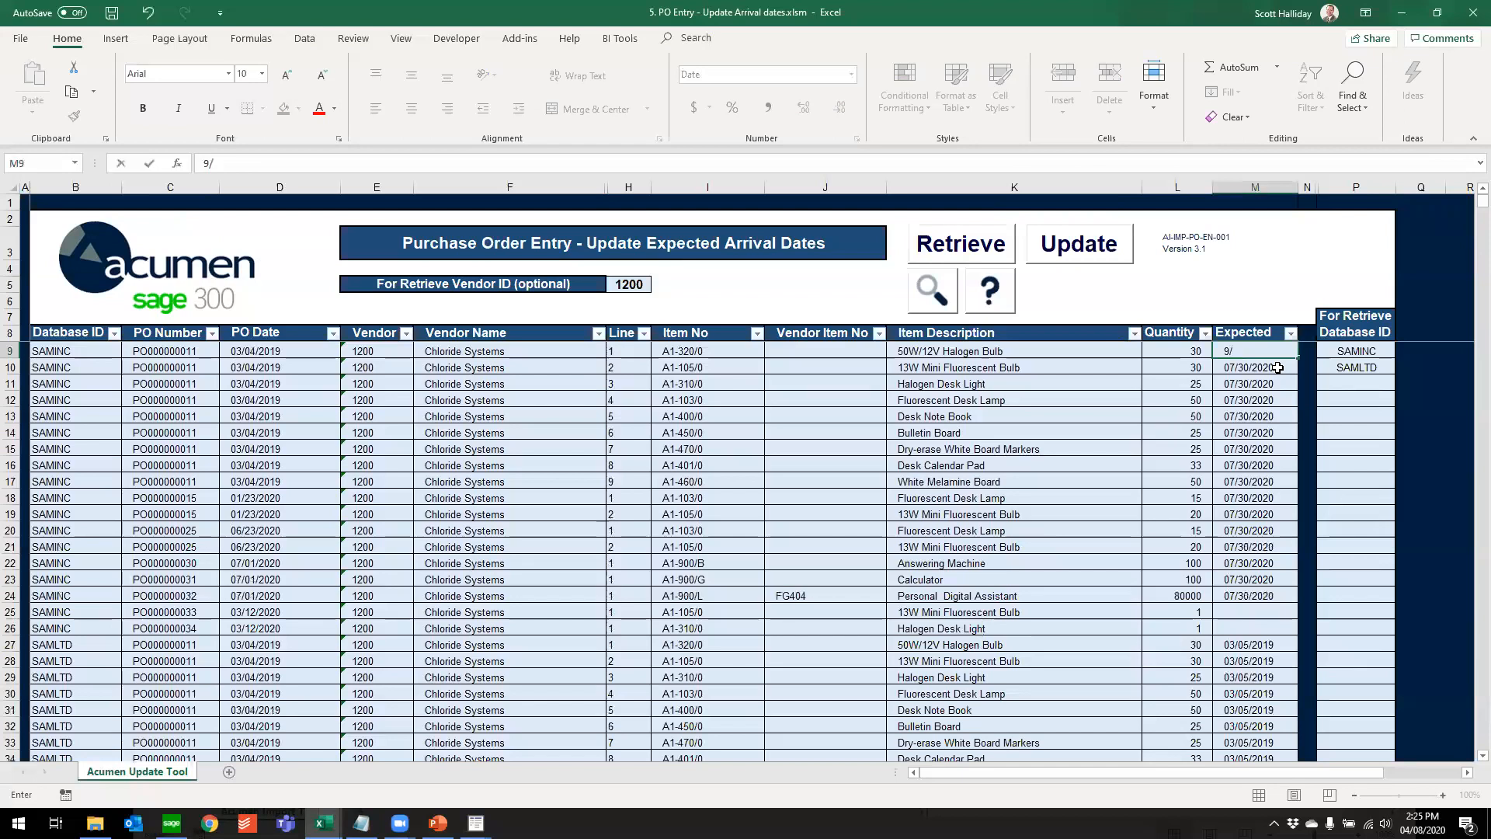
pyautogui.write('/1')
pyautogui.press('BackSpace')
pyautogui.press('BackSpace')
pyautogui.press('BackSpace')
pyautogui.write('/1/2020')
pyautogui.press('Return')
# Copy the 09/01/2020 expected date down to the remaining lines of the first SAMINC purchase order, rows 10 to 17
pyautogui.press('Up')
pyautogui.hotkey('ctrl', 'c')
pyautogui.press('Down')
pyautogui.hotkey('ctrl', 'v')
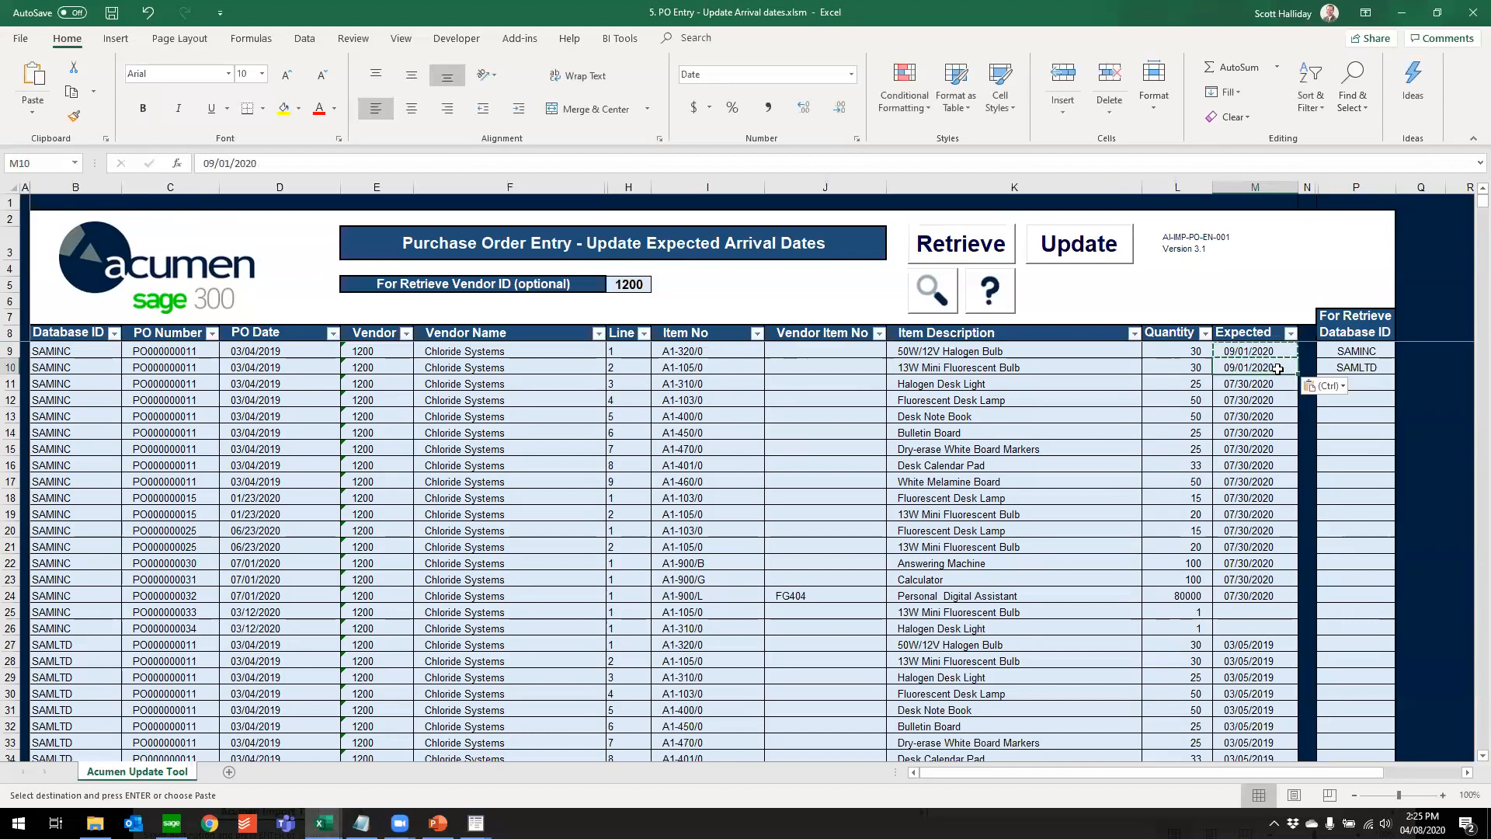
pyautogui.moveTo(1265, 351); pyautogui.dragTo(1290, 485)
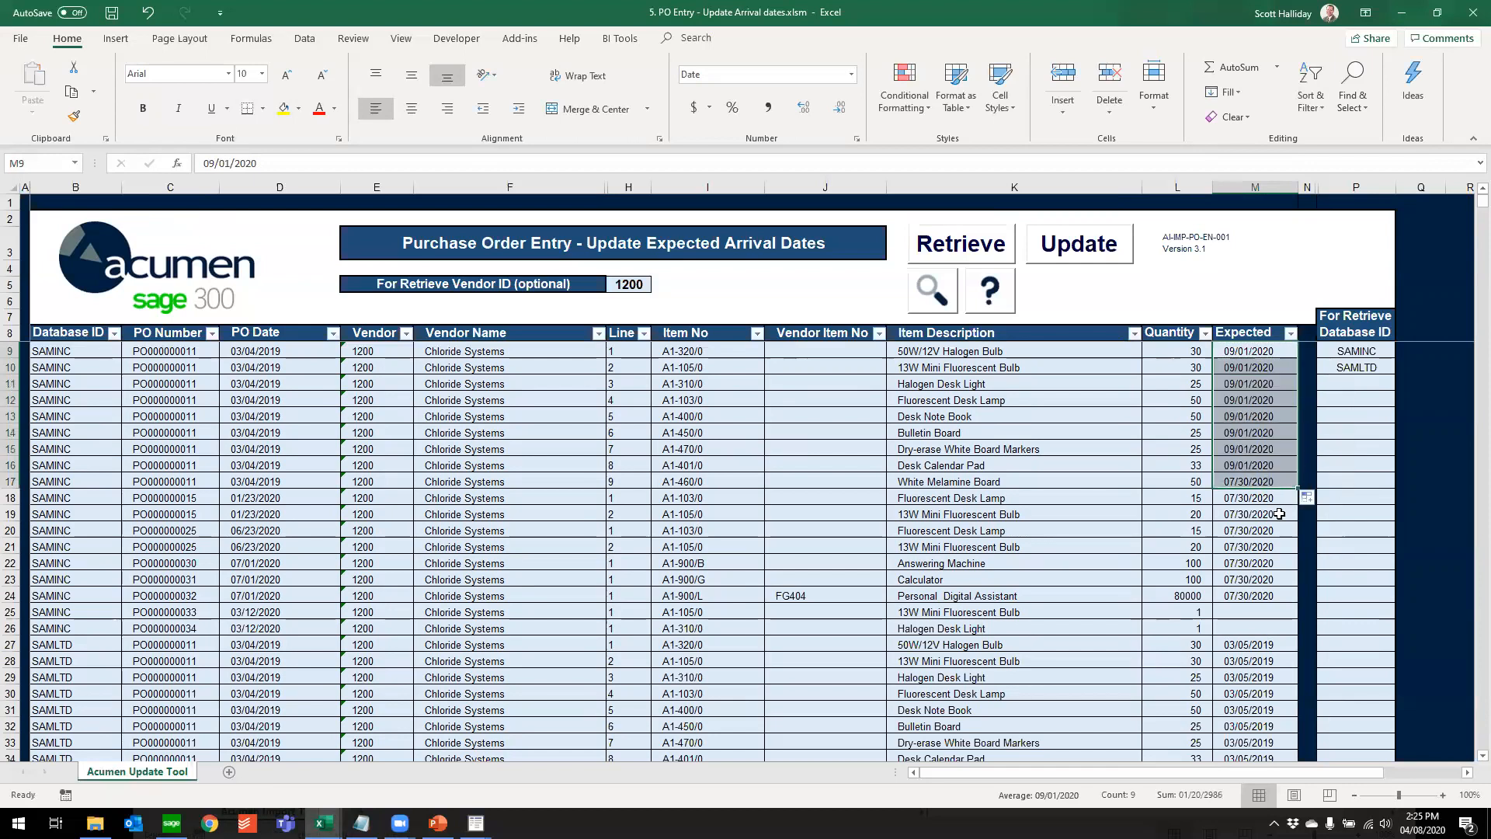
pyautogui.click(1273, 514)
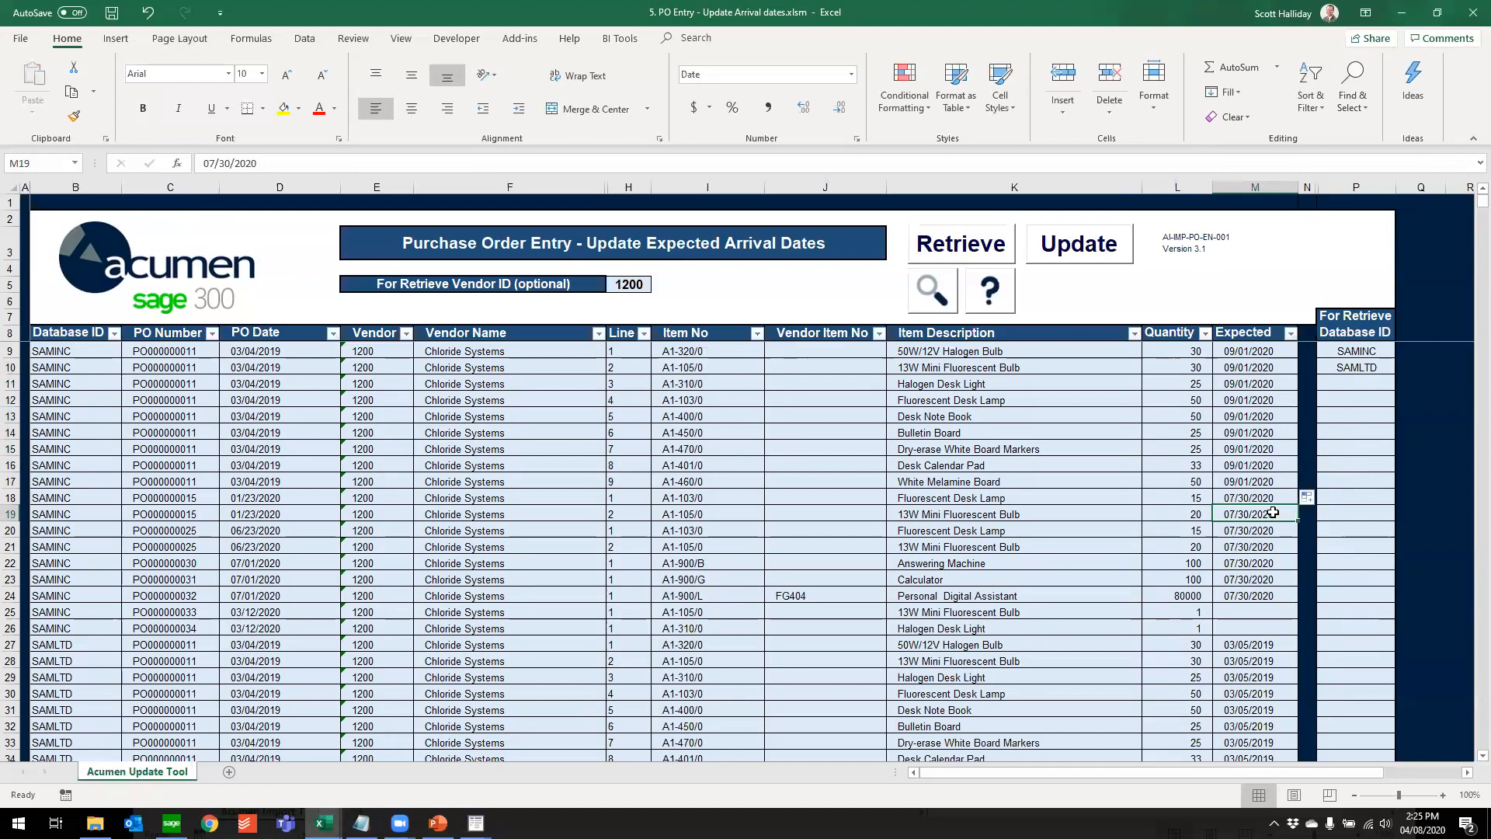
# Copy the 09/01/2020 expected date from M17 to the Fluorescent Desk Lamp line in row 18
pyautogui.click(1246, 482)
pyautogui.hotkey('ctrl', 'c')
pyautogui.click(1243, 497)
pyautogui.hotkey('ctrl', 'v')
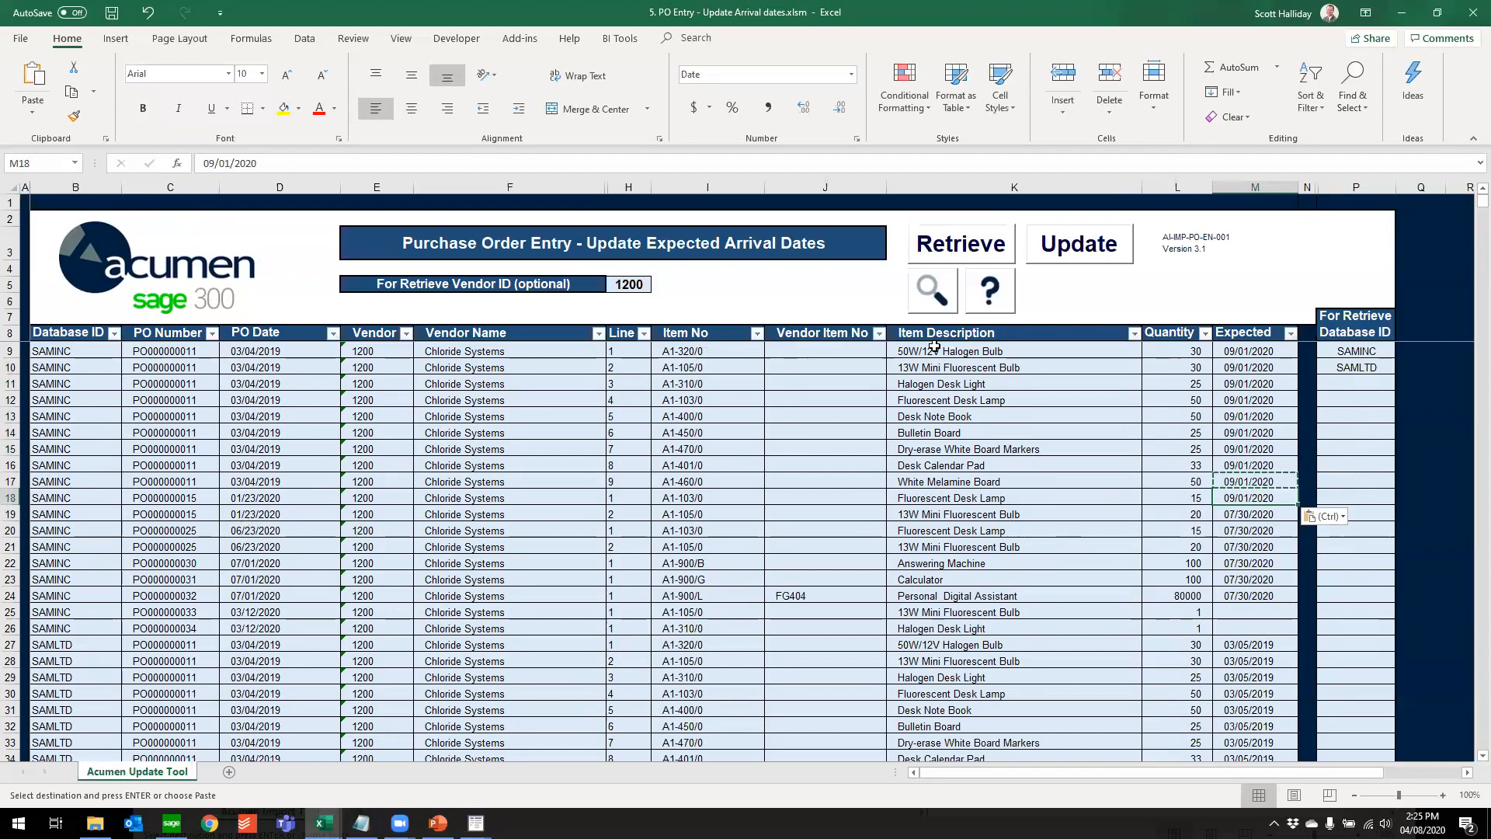
# Highlight the Expected column, then run Update to write the expected arrival dates to Sage 300 and dismiss the message
pyautogui.click(1249, 187)
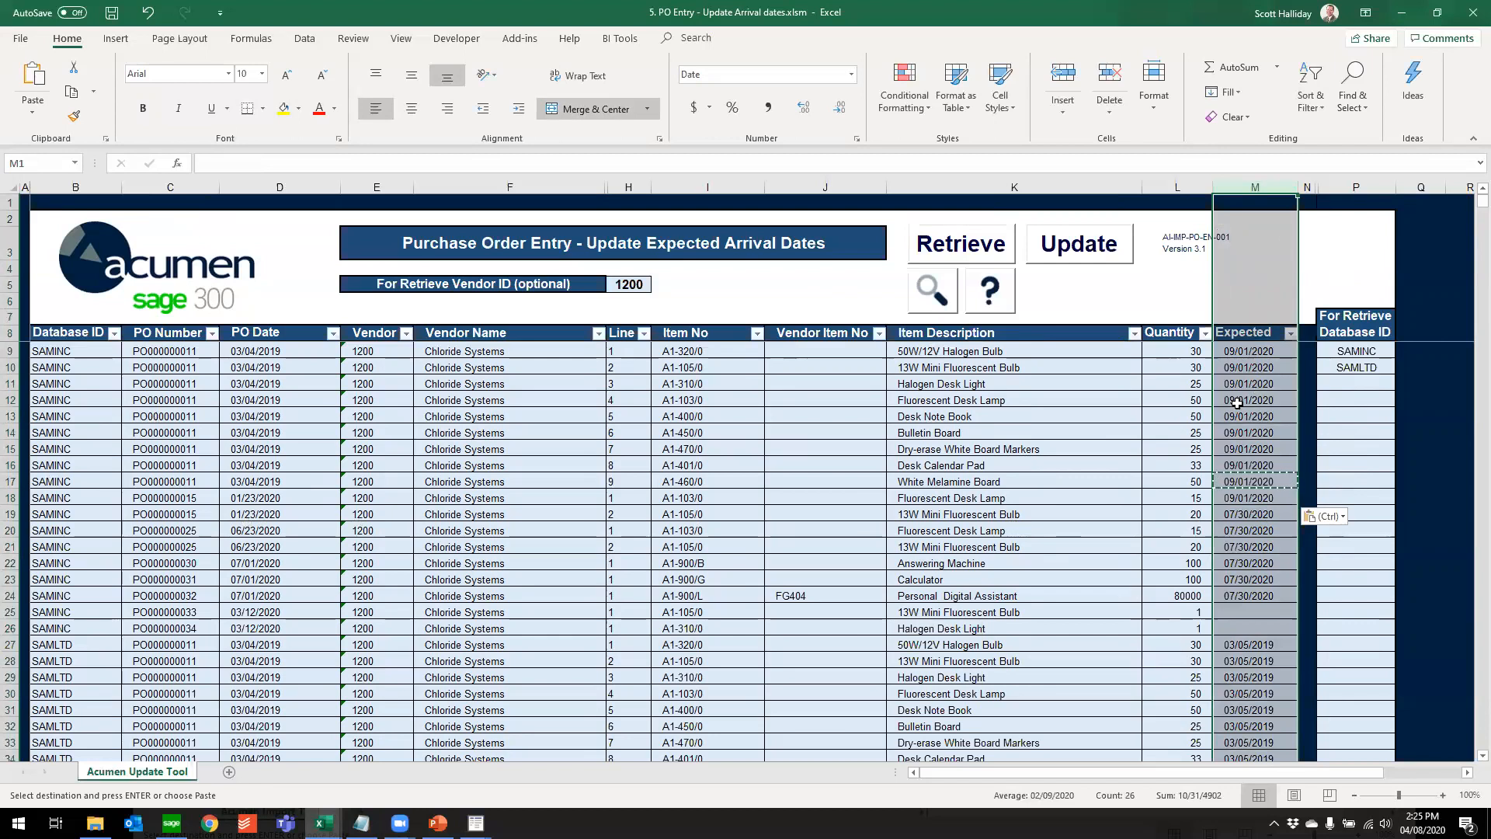
pyautogui.click(1235, 465)
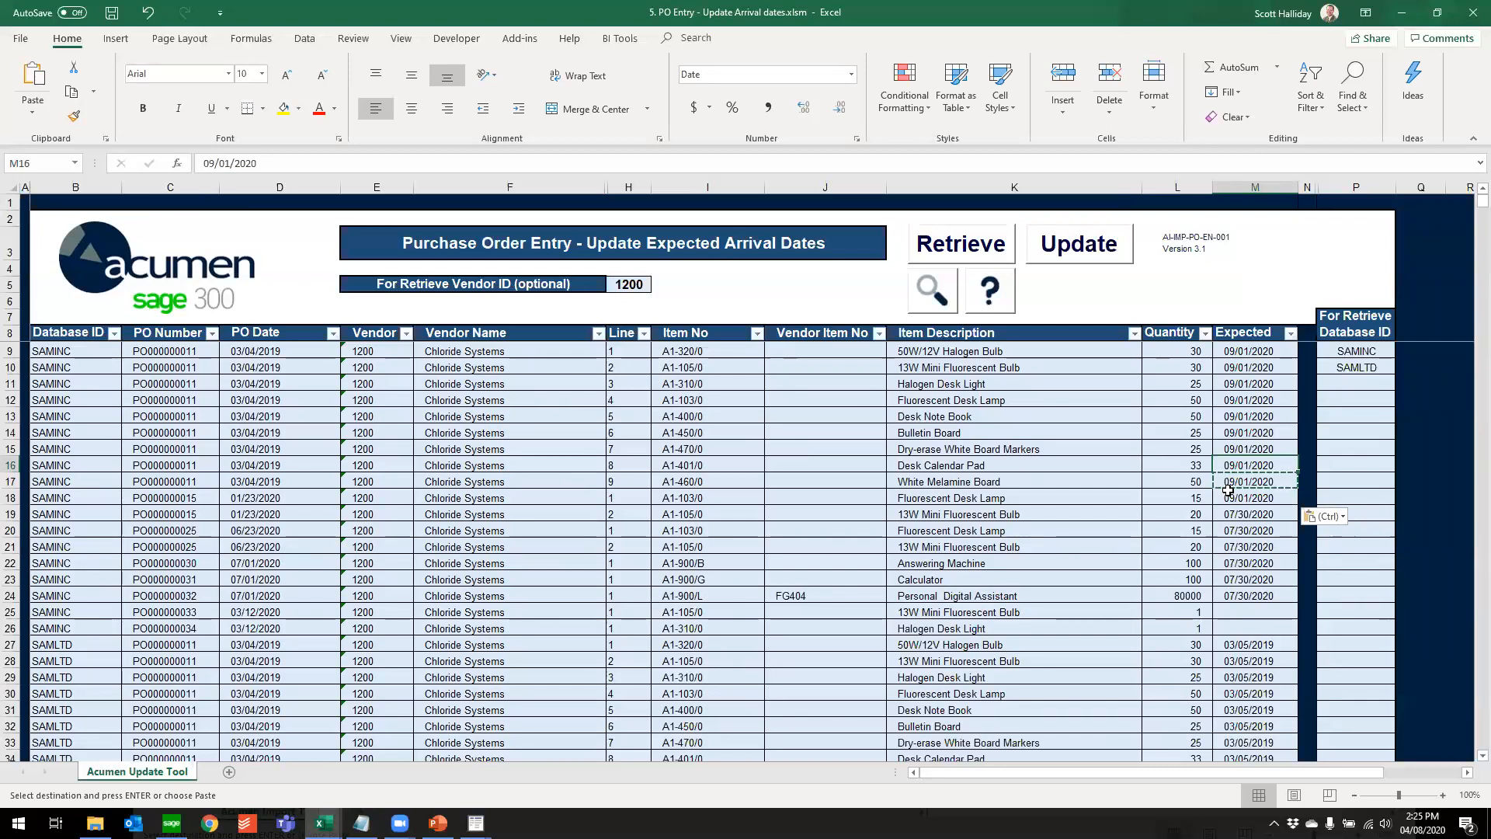
pyautogui.click(1091, 258)
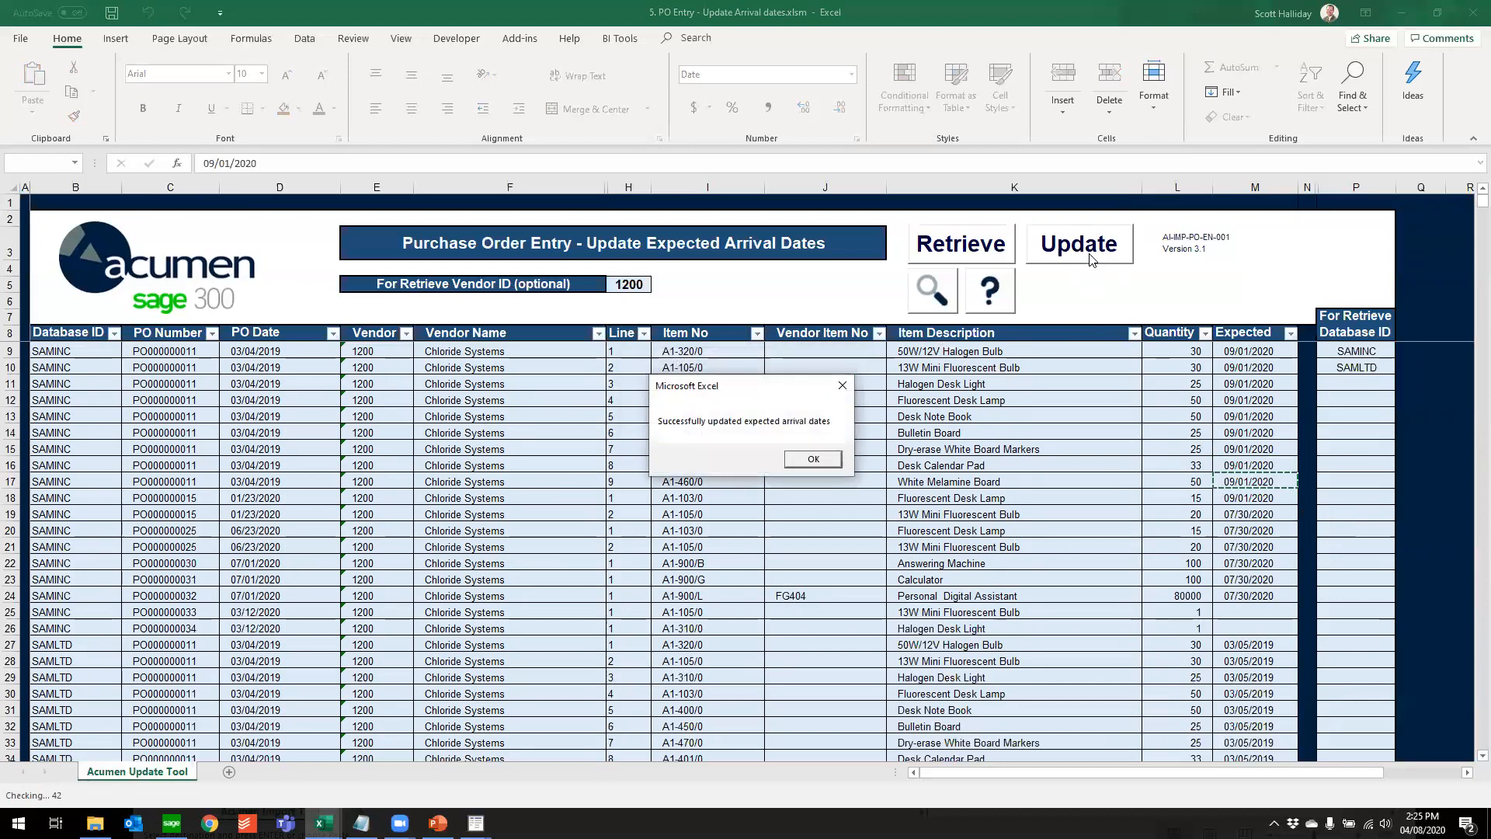
pyautogui.click(813, 459)
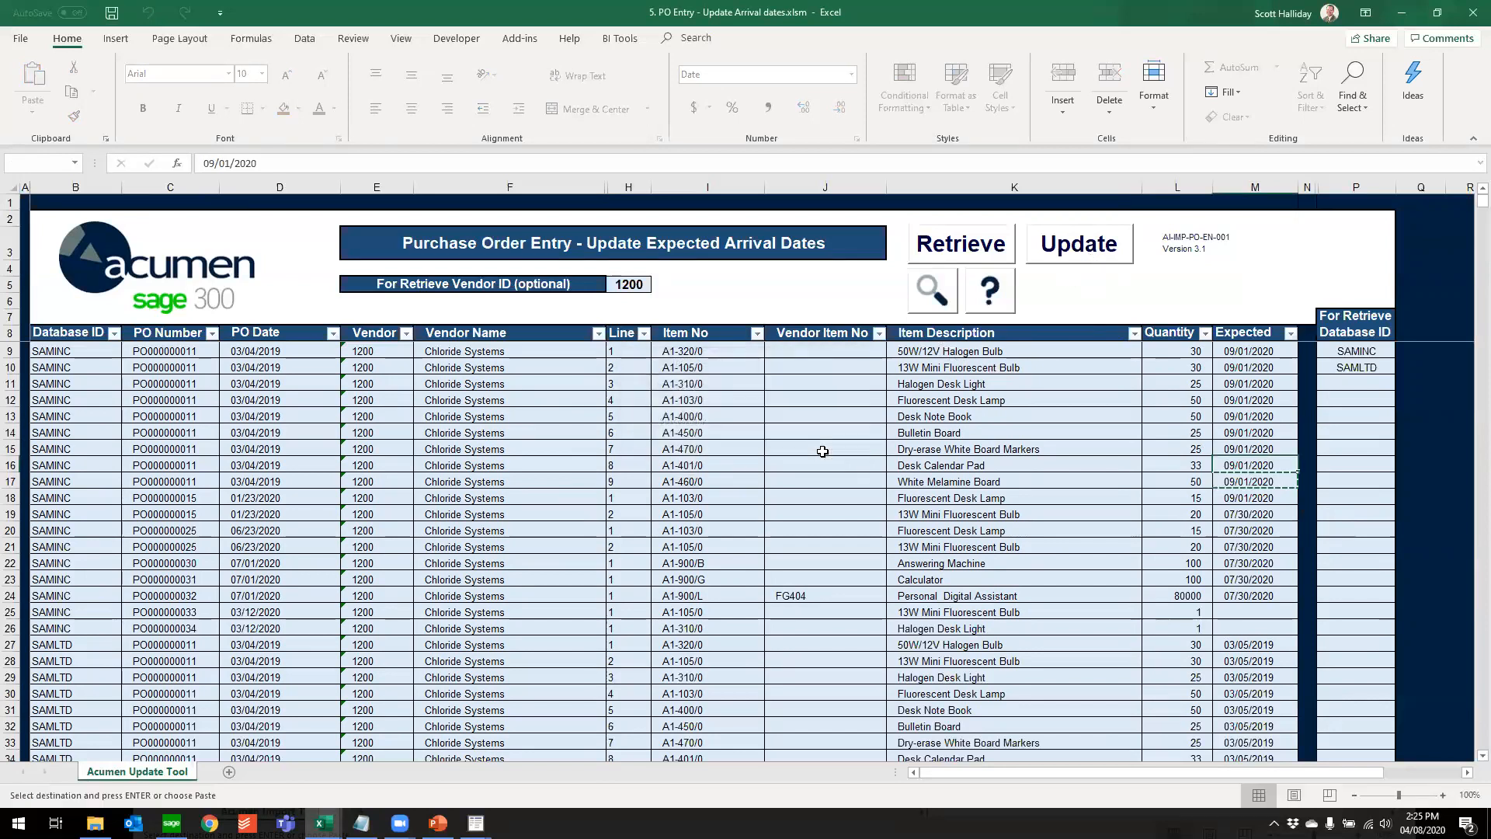
# Switch to the SAMINC Purchase Order Entry window in Sage 300 and load the first SAMINC purchase order from the workbook
pyautogui.moveTo(481, 821)
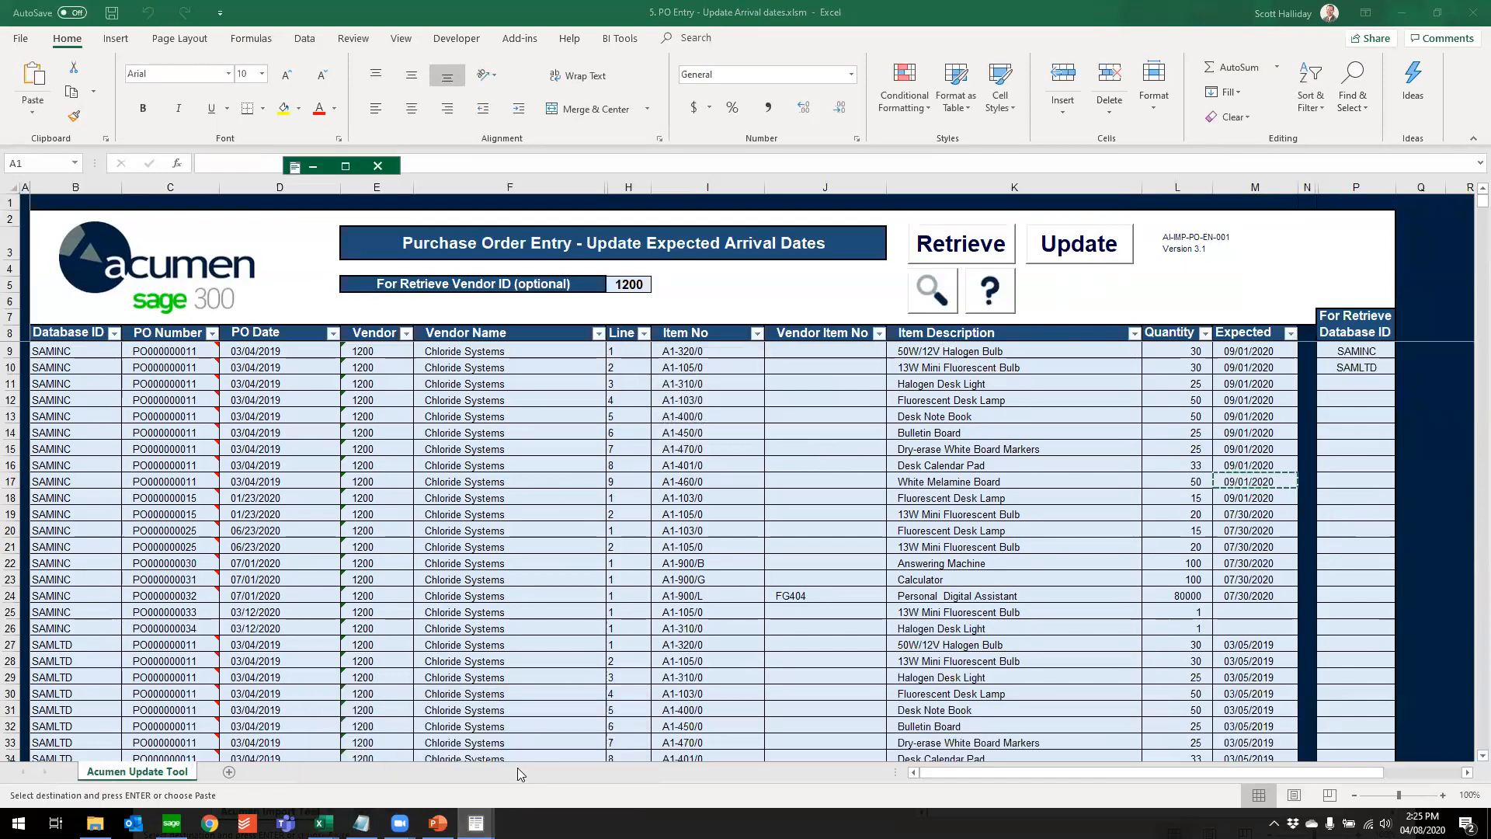
pyautogui.click(521, 777)
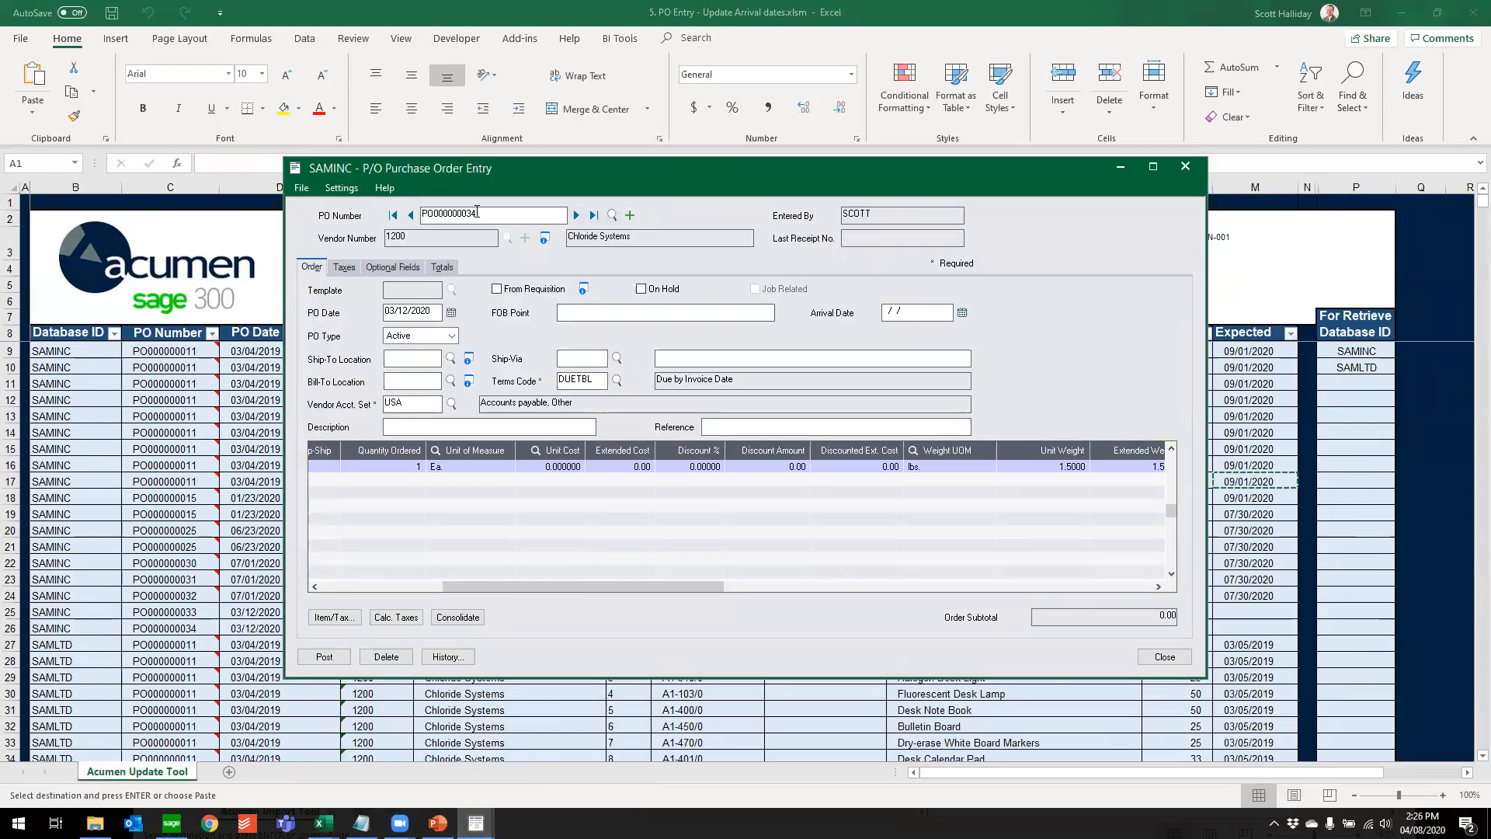
pyautogui.moveTo(468, 213); pyautogui.dragTo(507, 211)
pyautogui.write('11')
pyautogui.press('Tab')
pyautogui.press('n')
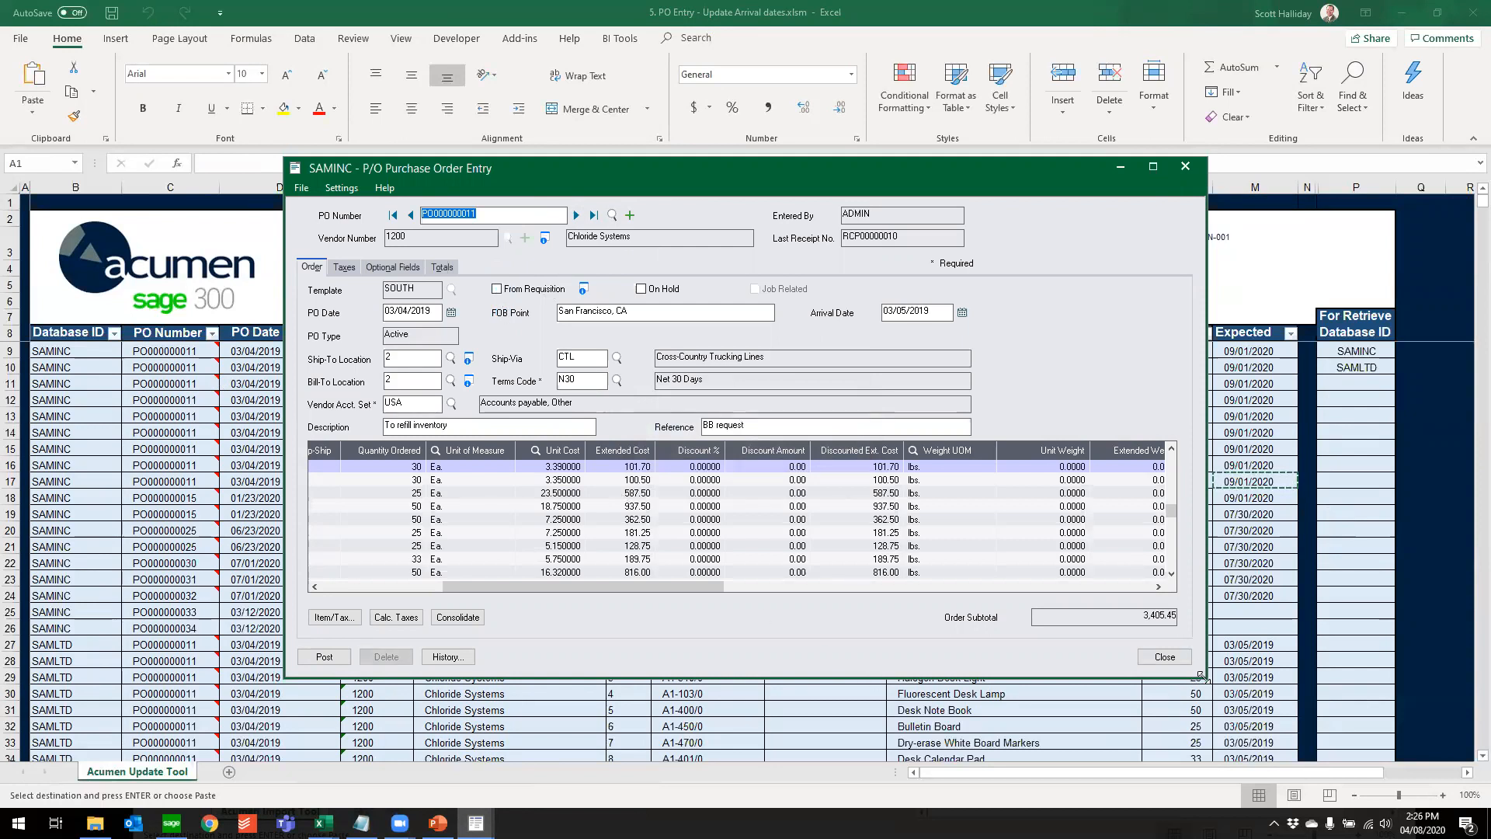
# Enlarge the Purchase Order Entry window and check the Expected Arrival Date column of the order's detail lines
pyautogui.moveTo(1202, 675); pyautogui.dragTo(1382, 744)
pyautogui.moveTo(801, 651); pyautogui.dragTo(1009, 661)
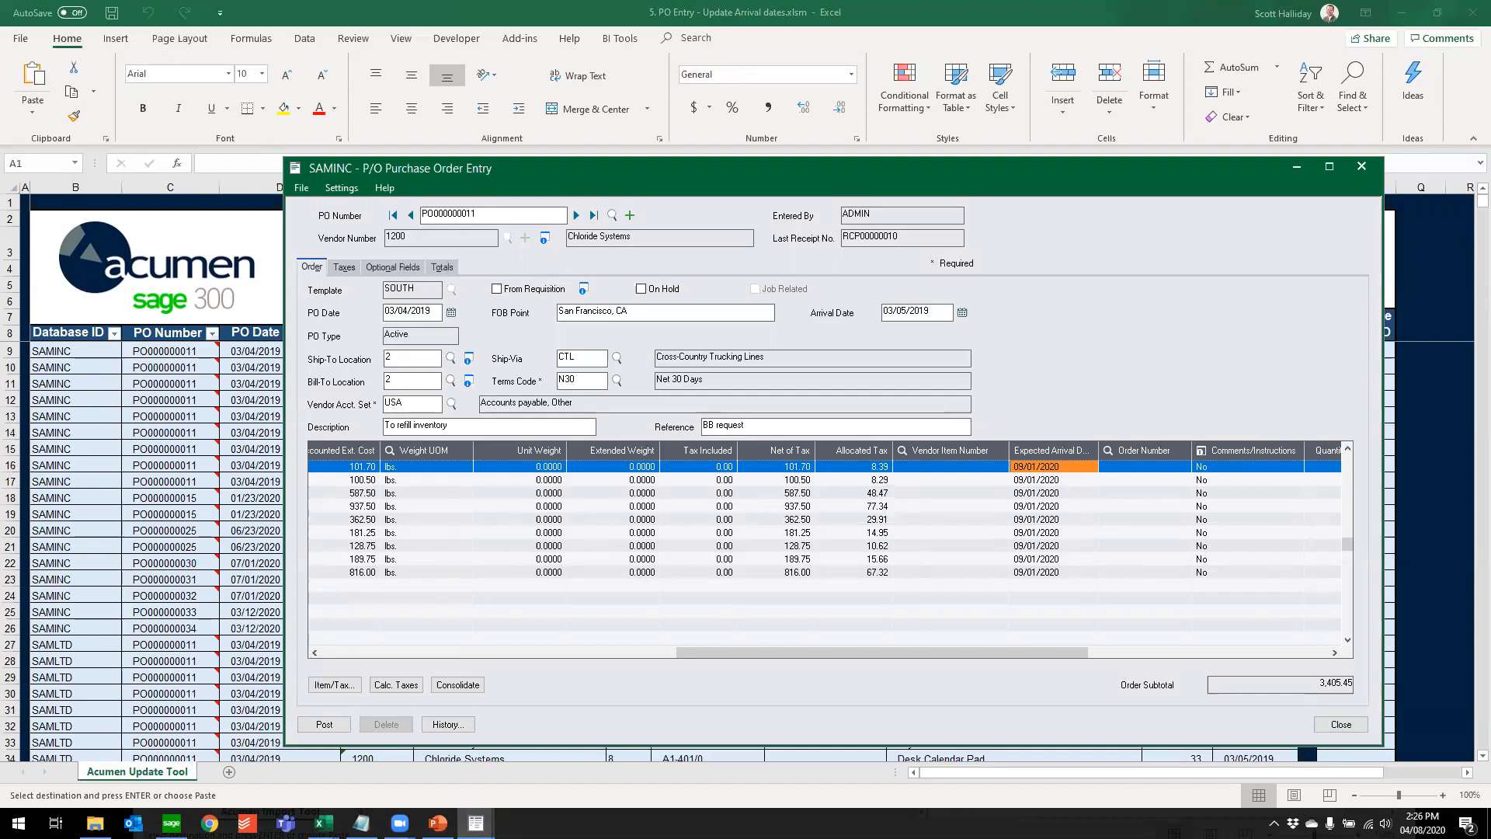
pyautogui.hotkey('alt', 'Tab')
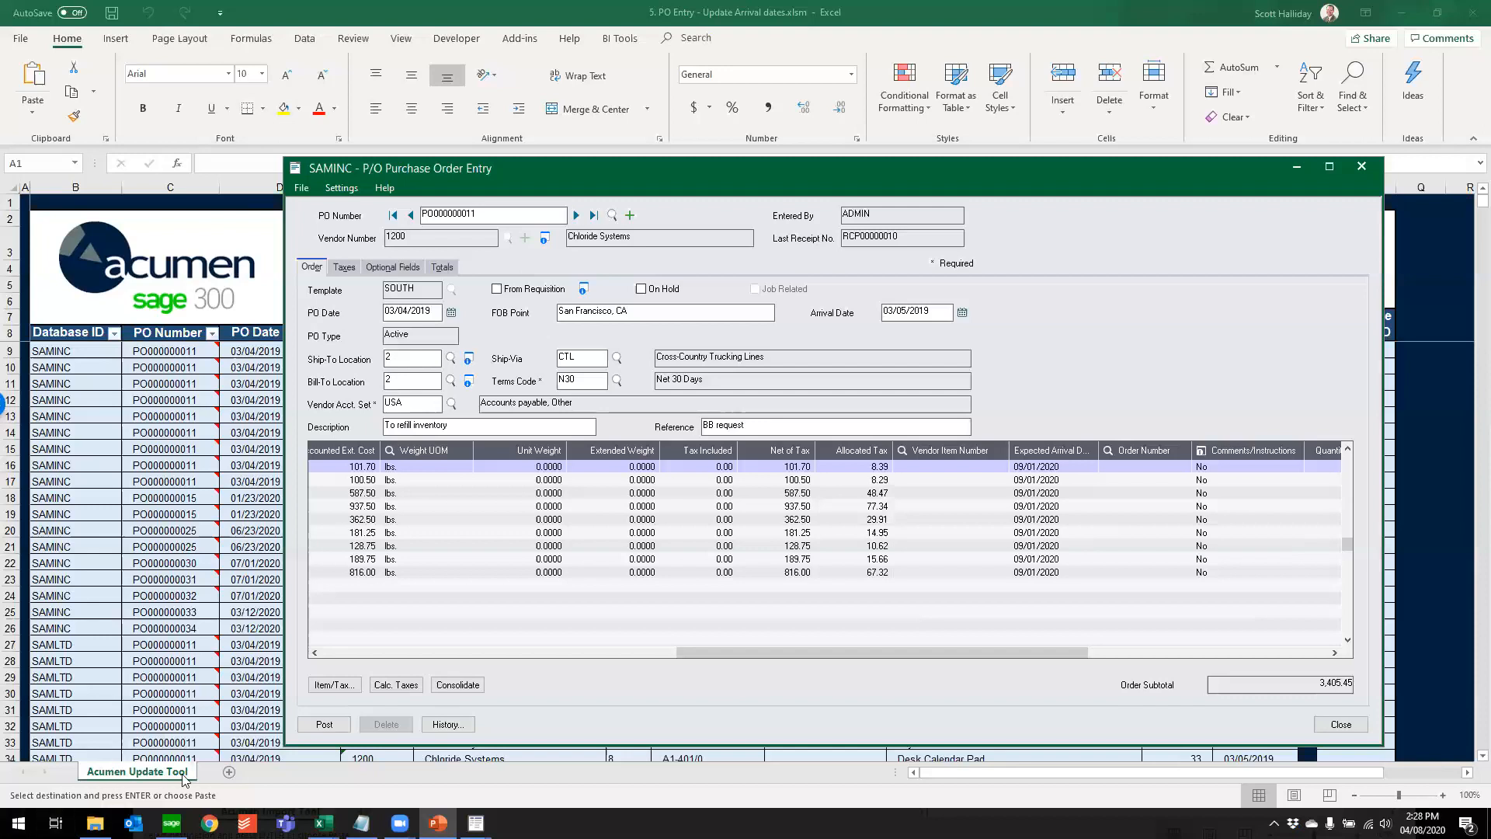
# Minimize Purchase Order Entry and open Bank Entry from the Bank Transactions of Common Services in the Sage 300 desktop
pyautogui.click(1296, 172)
pyautogui.click(172, 823)
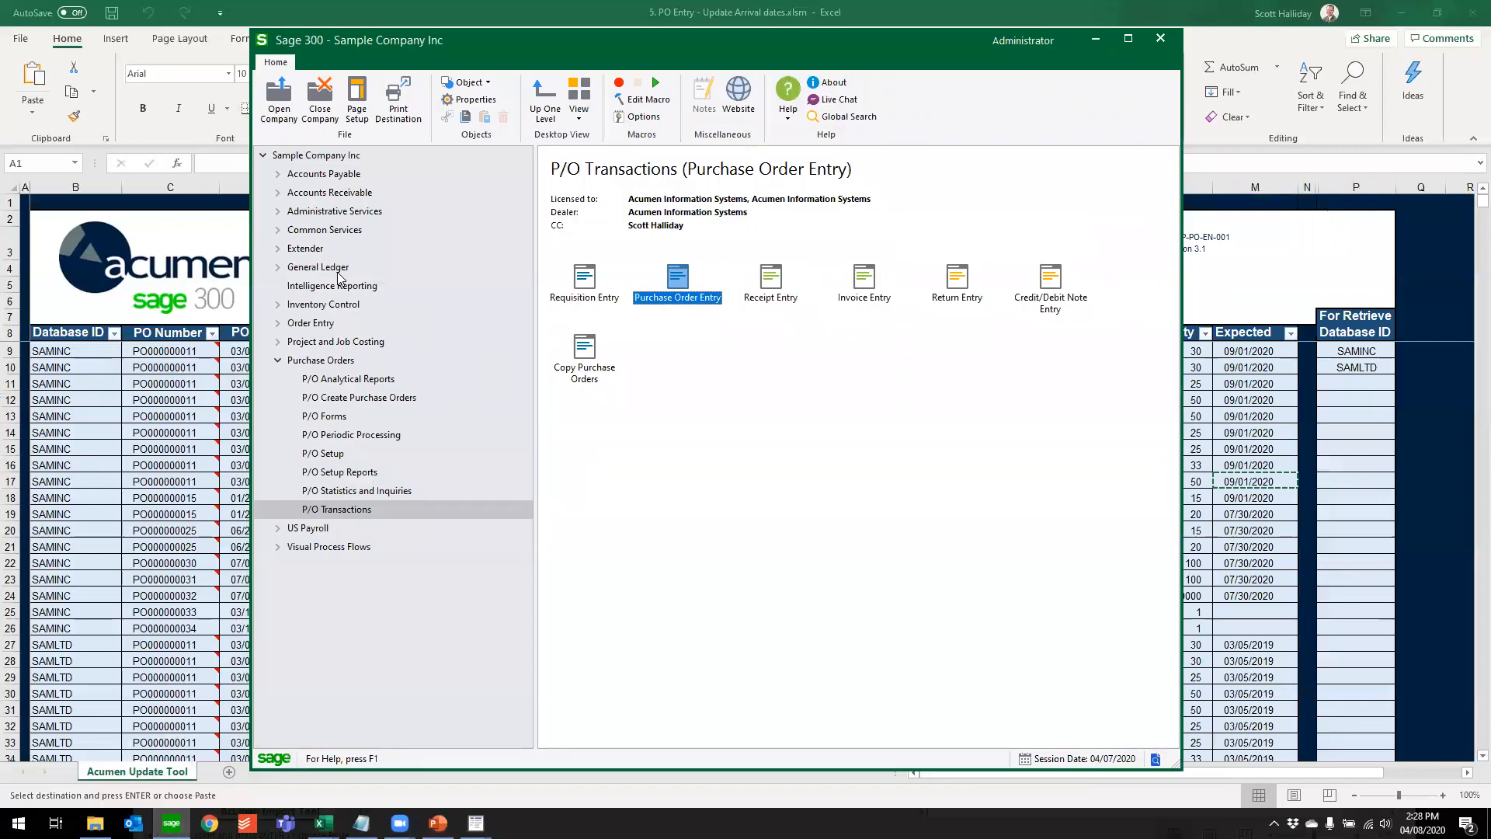
pyautogui.click(327, 267)
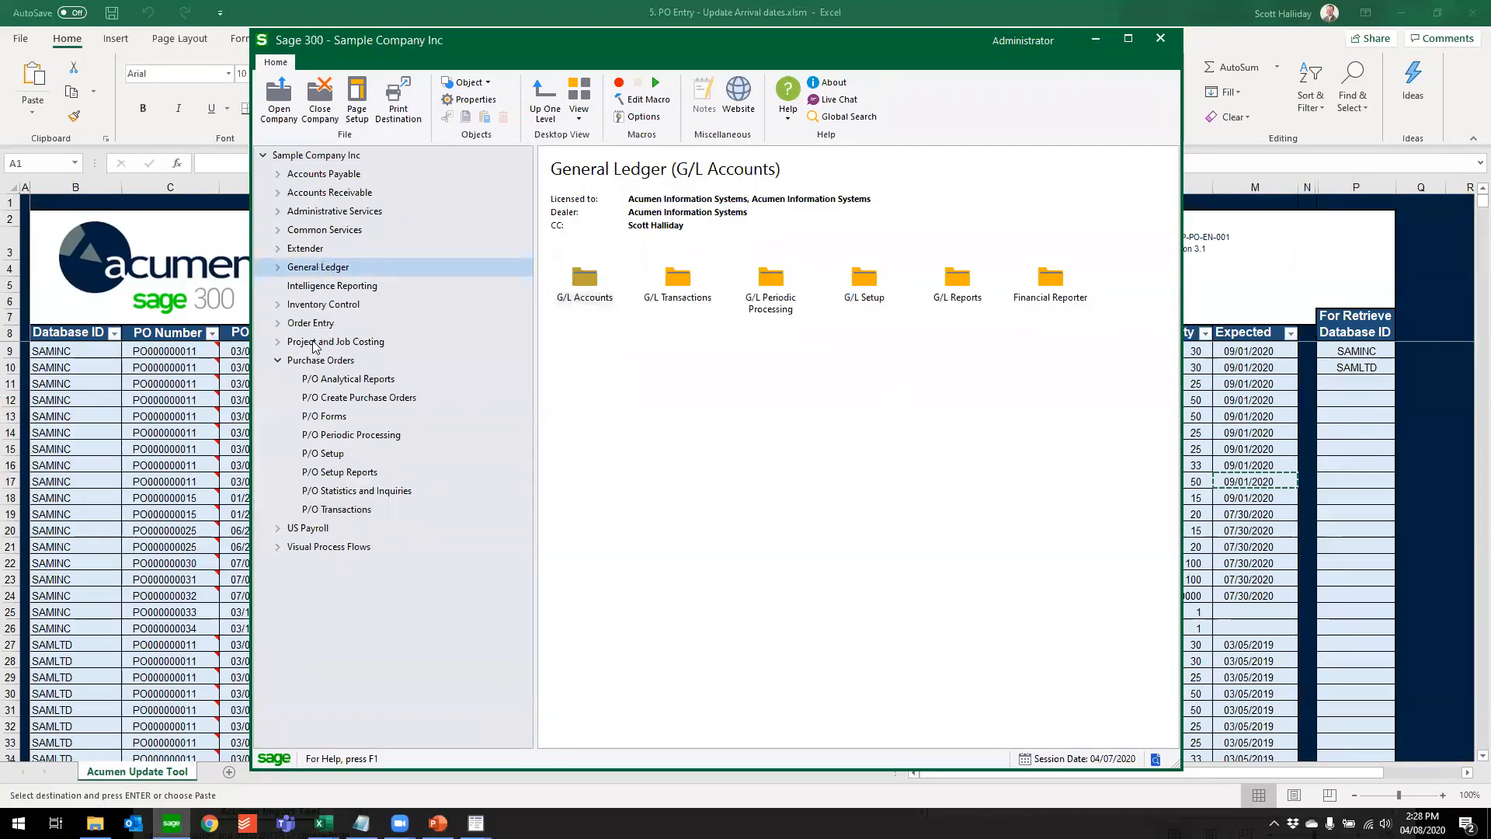
pyautogui.click(326, 231)
pyautogui.doubleClick(325, 233)
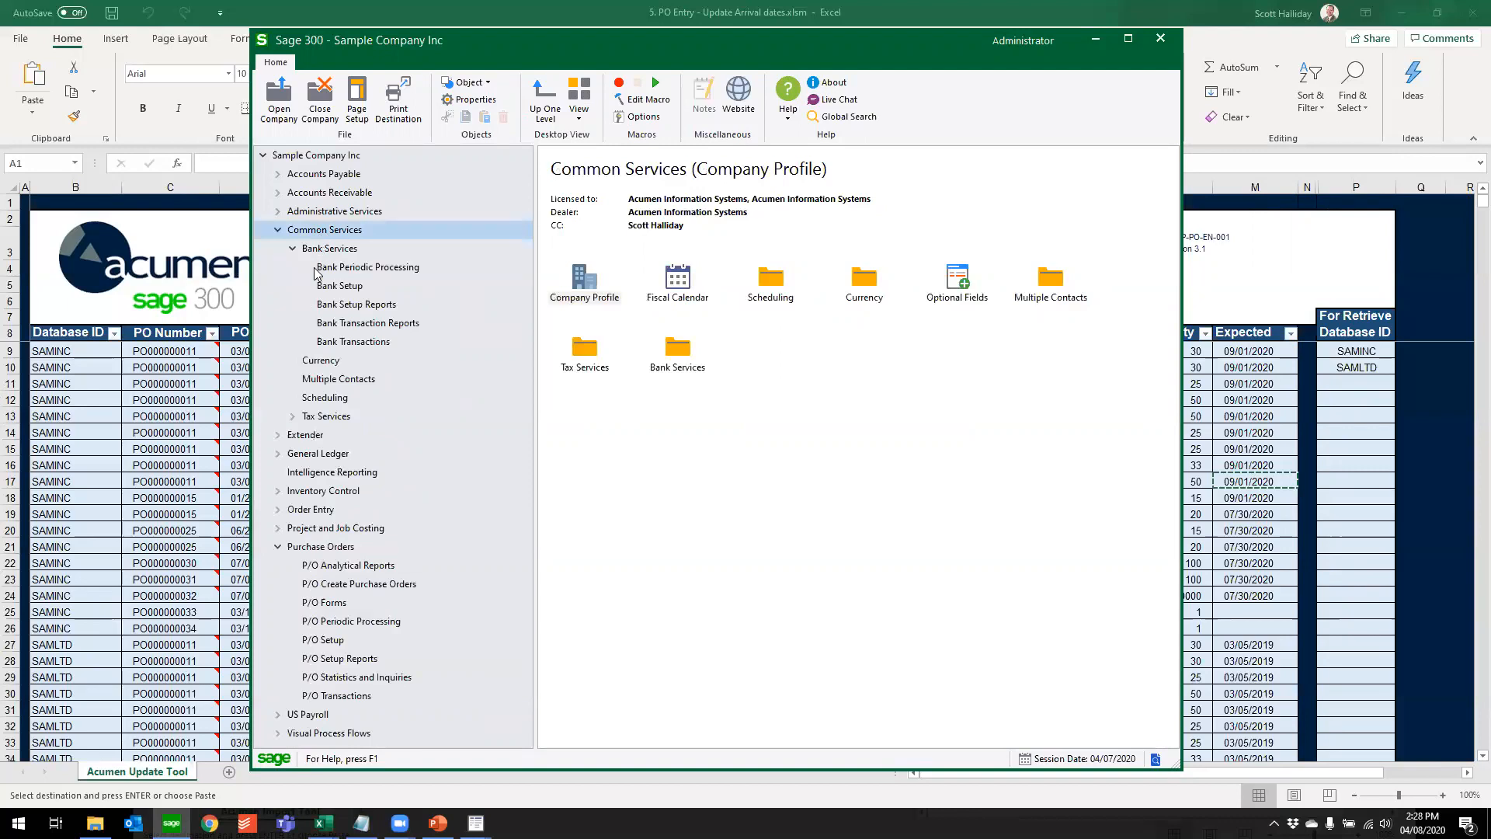
pyautogui.click(351, 344)
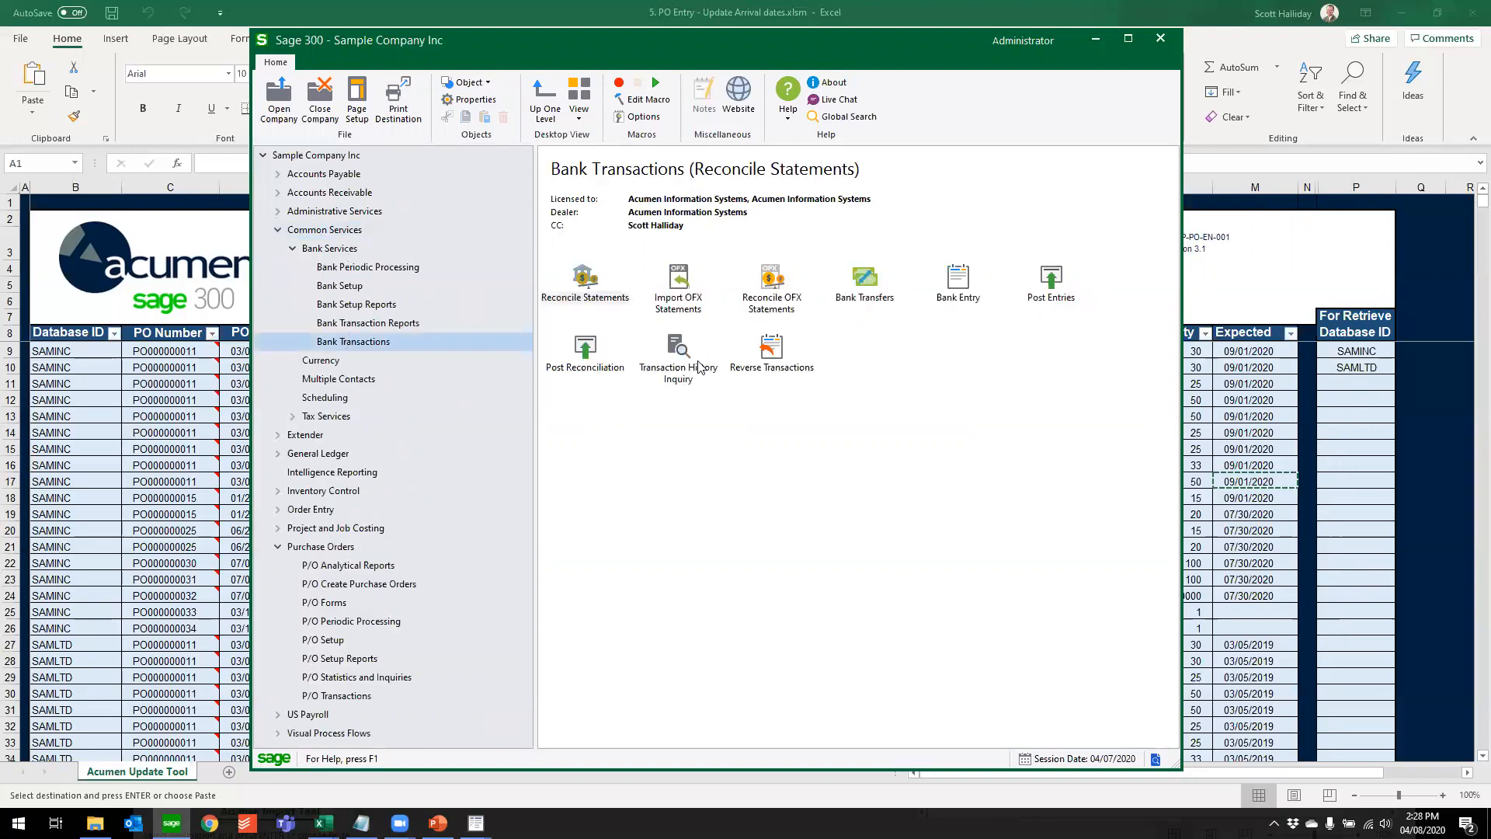
pyautogui.click(961, 288)
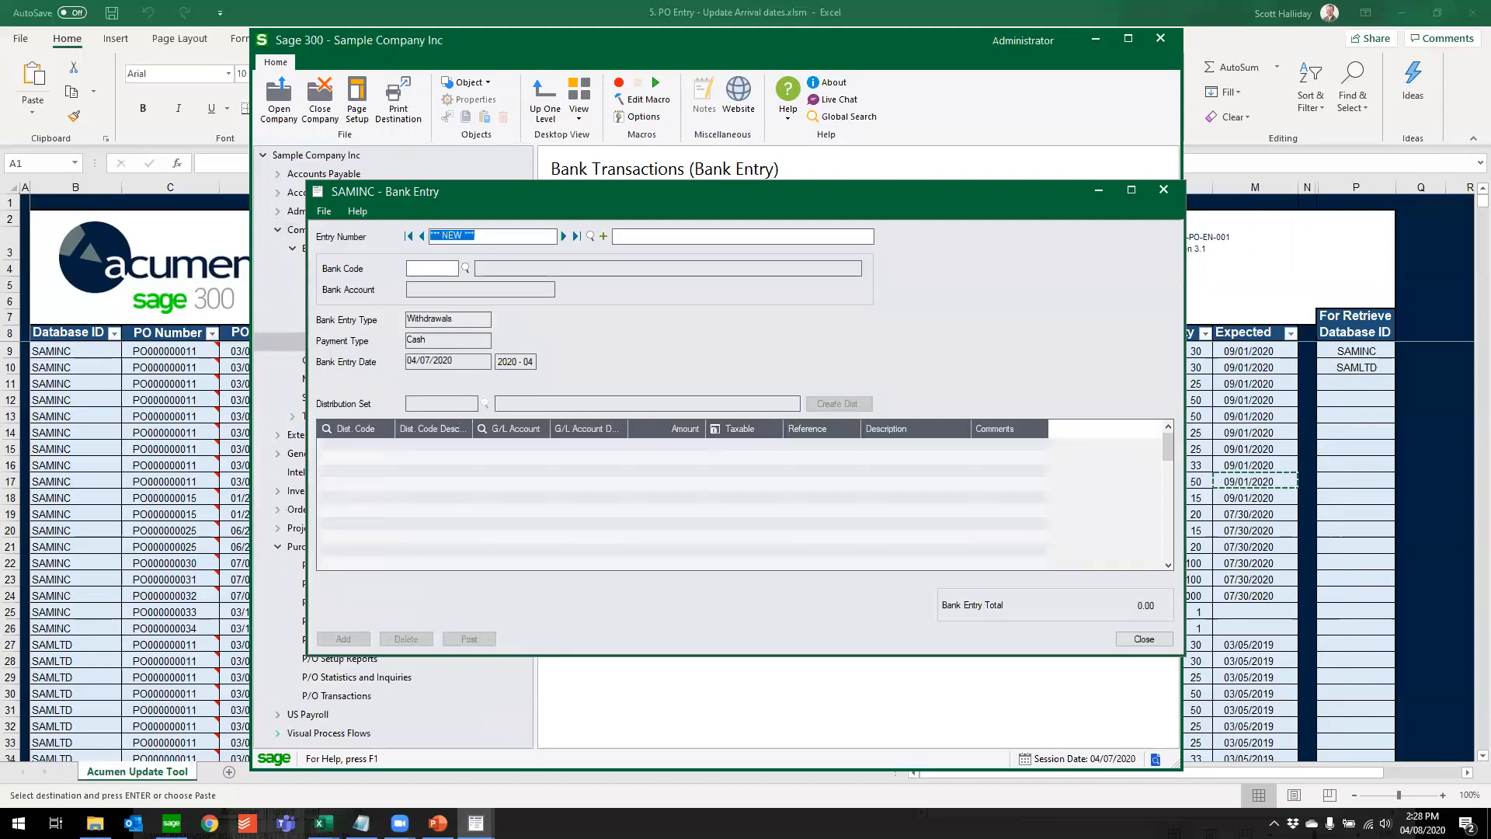
# Switch to the Excel workbook "3. BK Transactions - Bank Entries (repay inter-company)" to review its bank entry lines
pyautogui.click(96, 823)
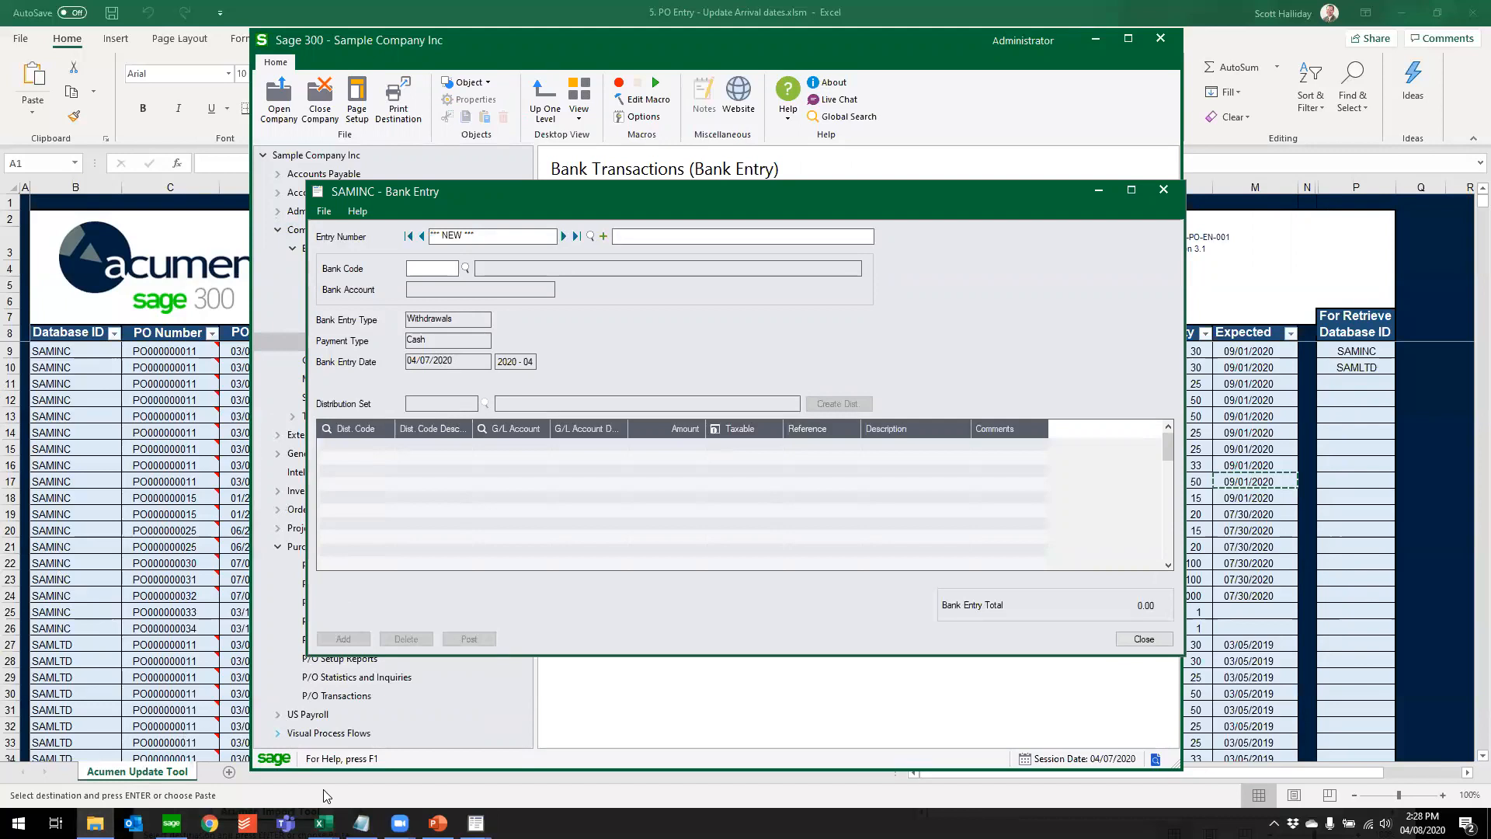
pyautogui.moveTo(324, 820)
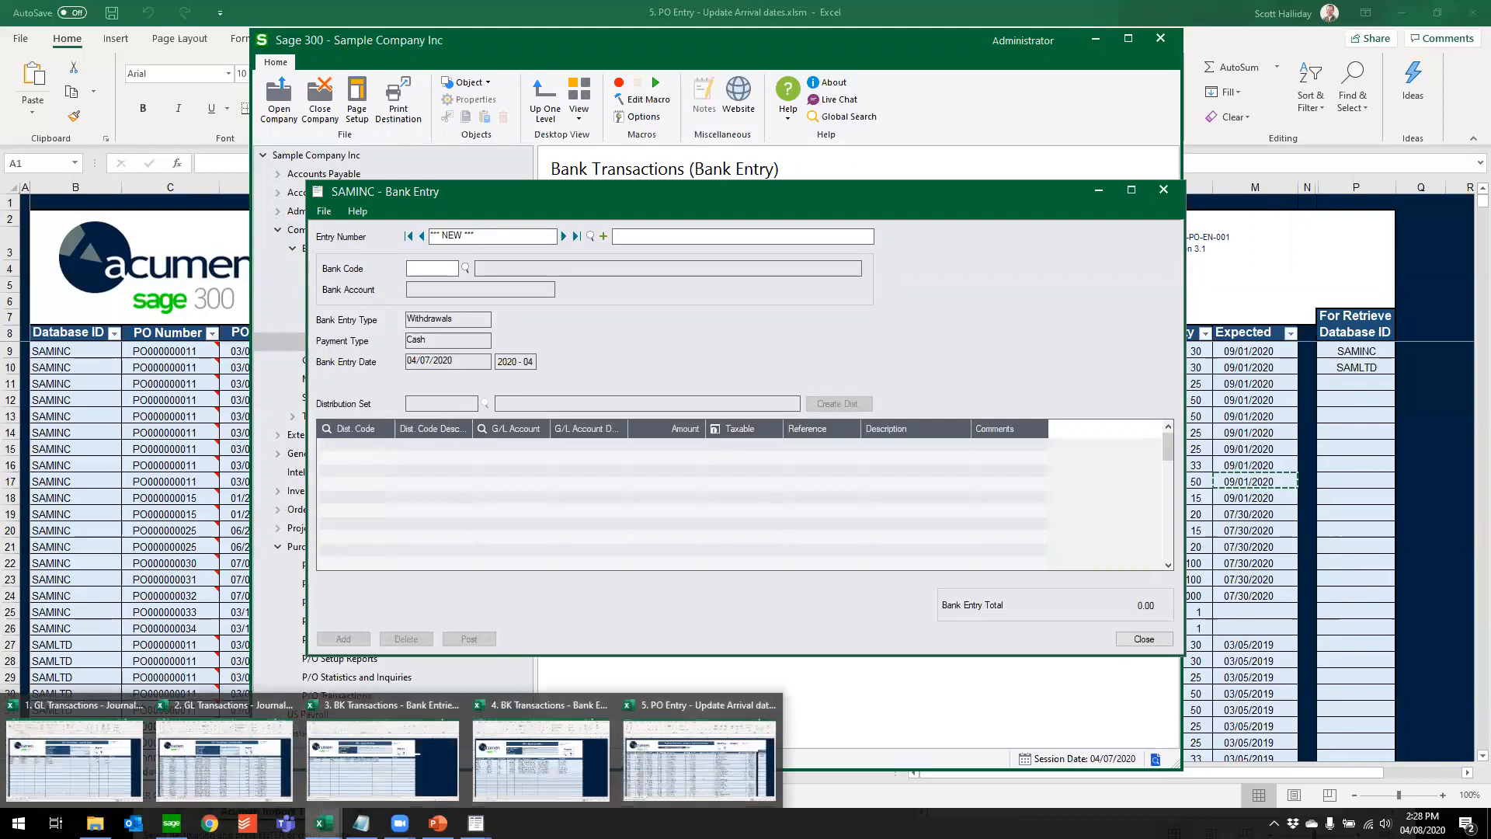
pyautogui.click(354, 765)
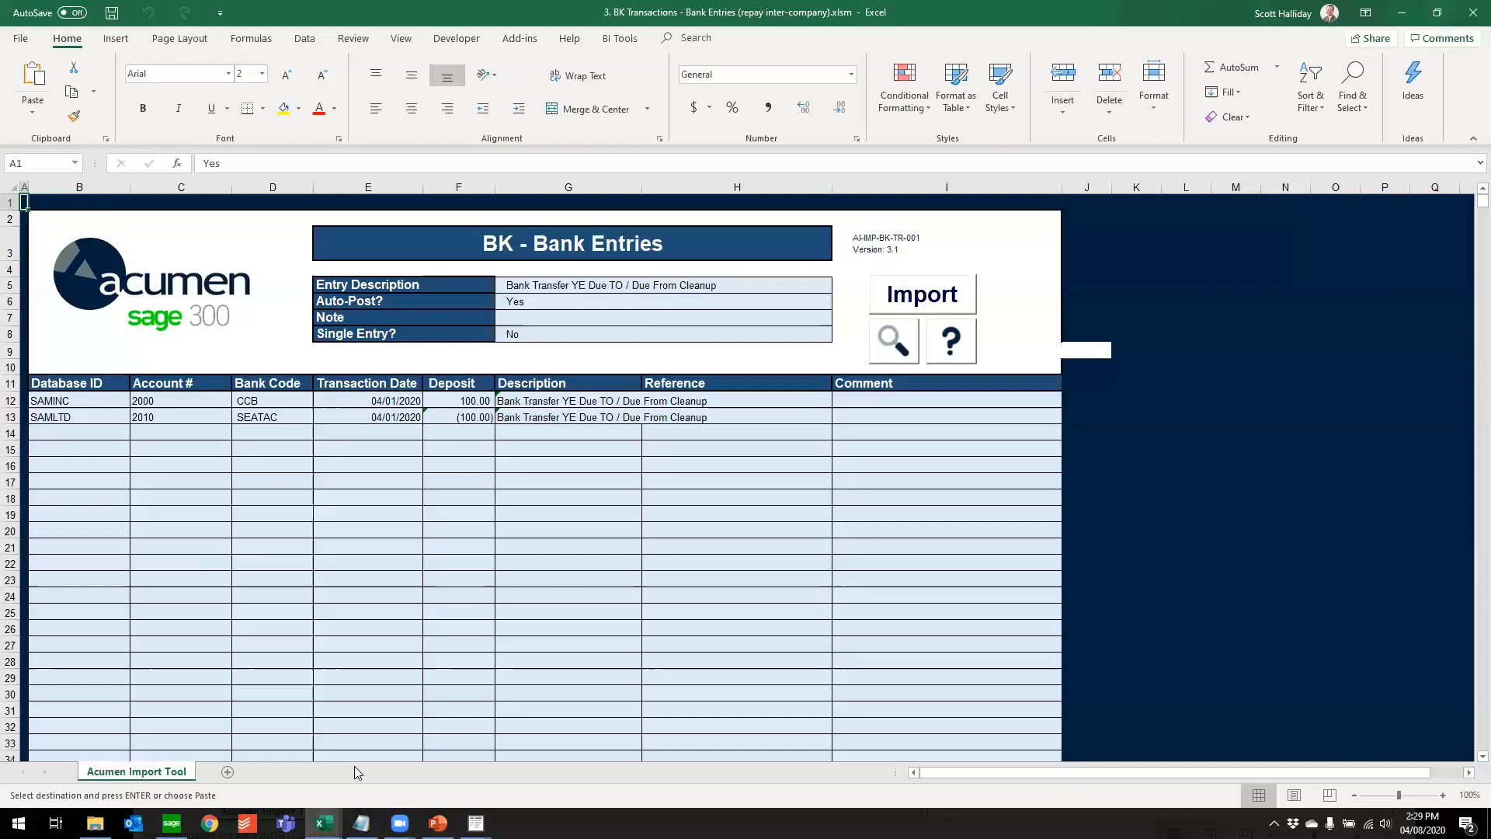
pyautogui.hotkey('alt', 'Tab')
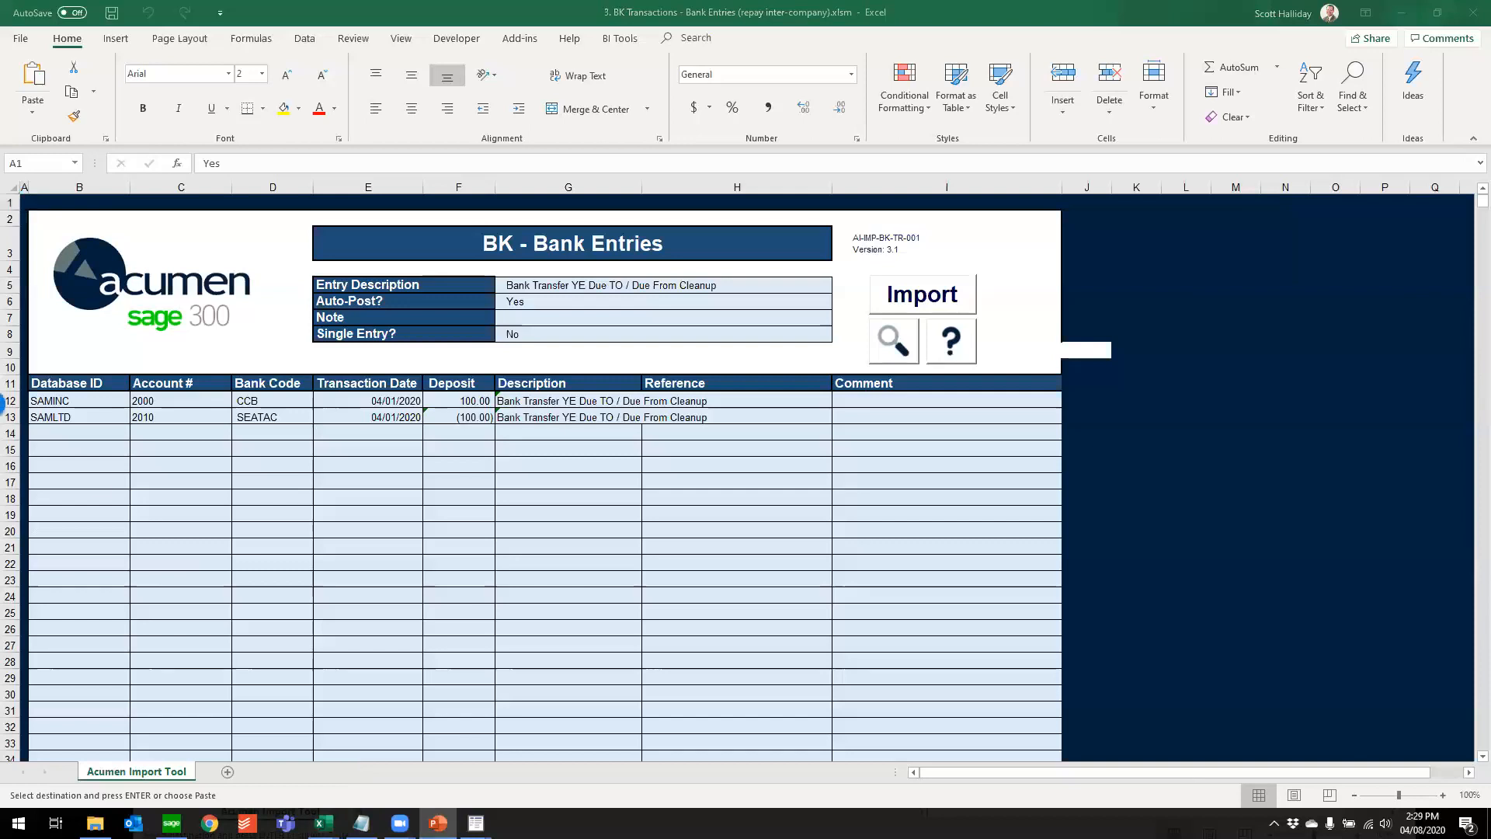